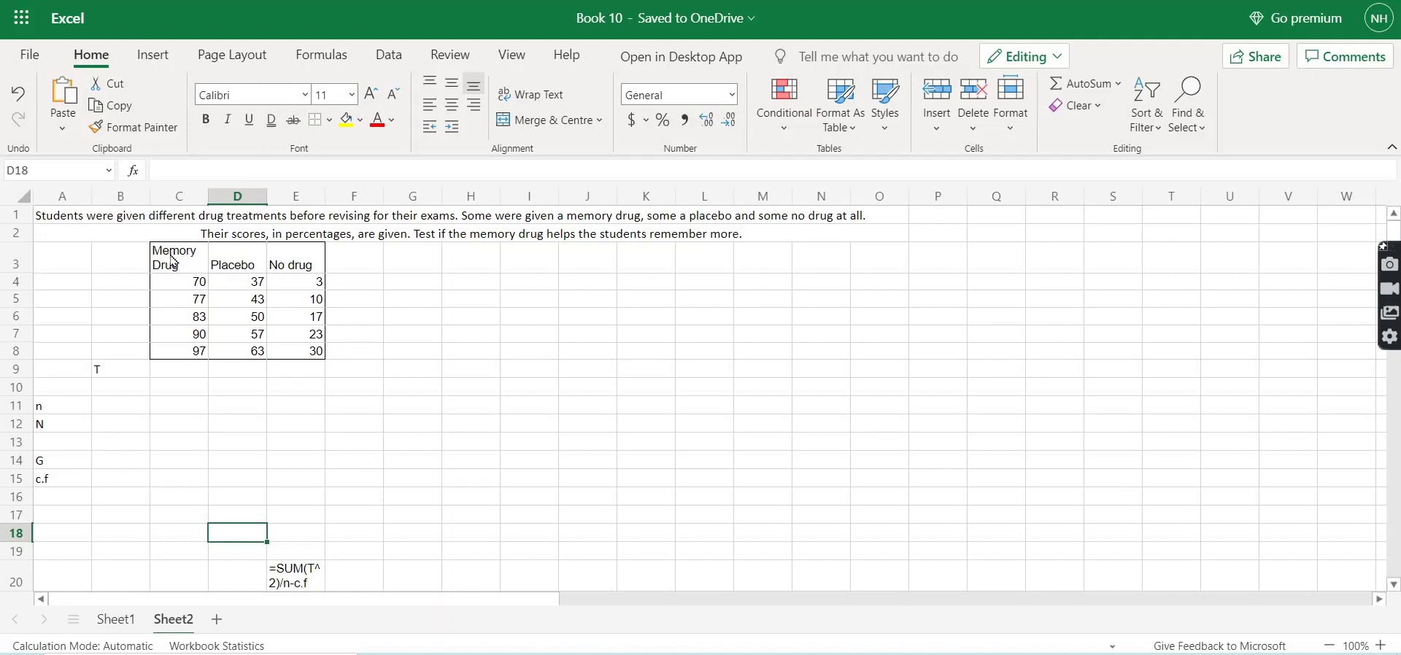
{"action": "left_click_drag", "start_coordinate": [173, 261], "coordinate": [297, 359]}
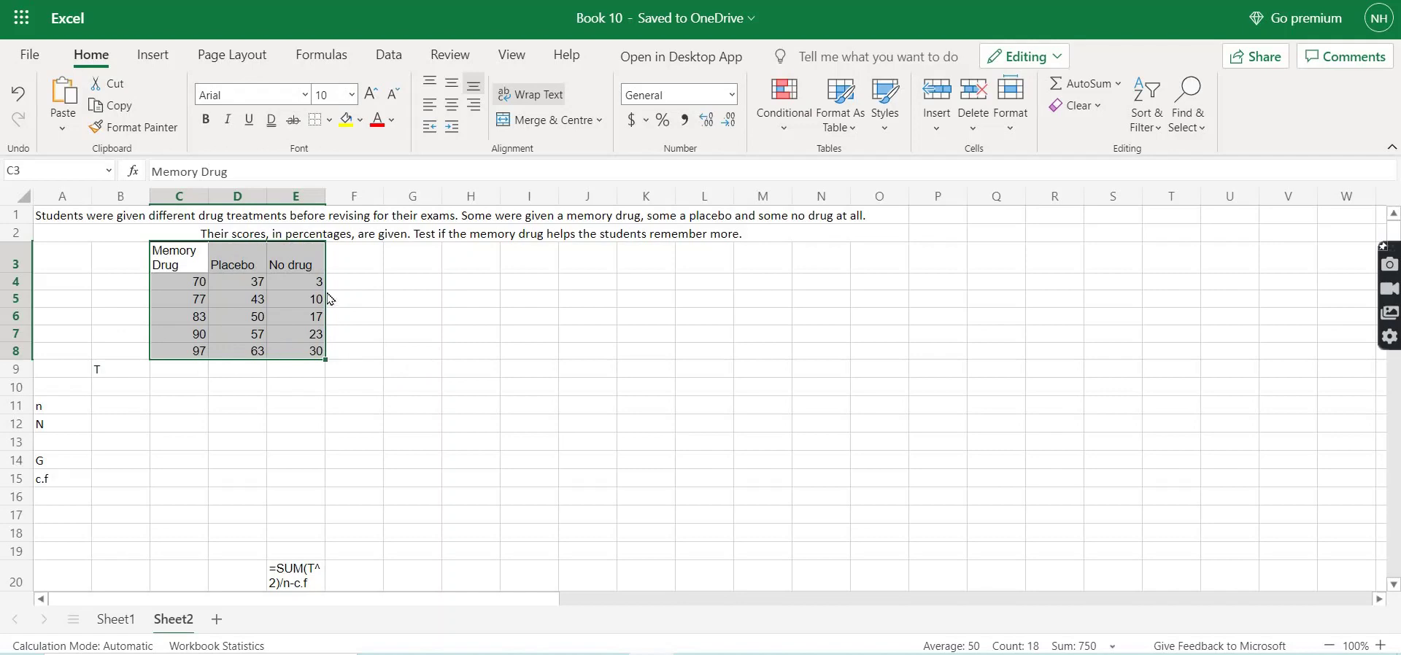
{"action": "left_click", "coordinate": [349, 305]}
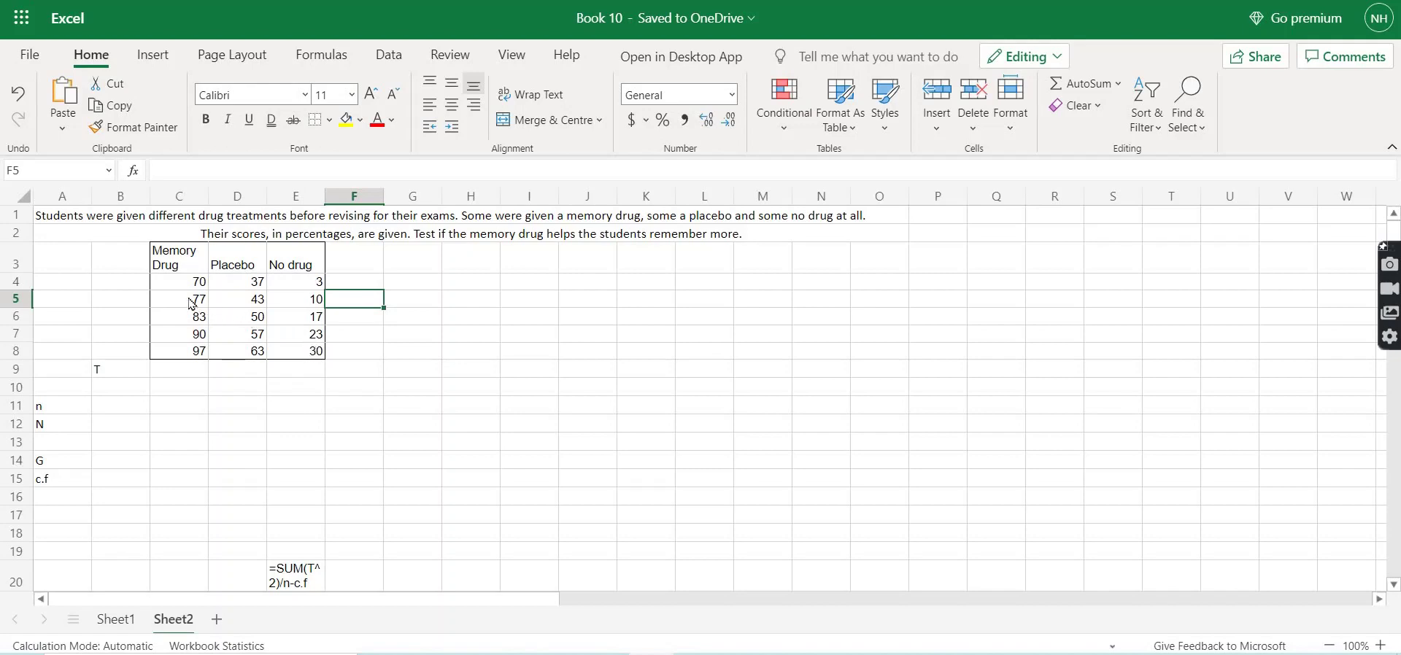
{"action": "left_click_drag", "start_coordinate": [190, 286], "coordinate": [186, 352]}
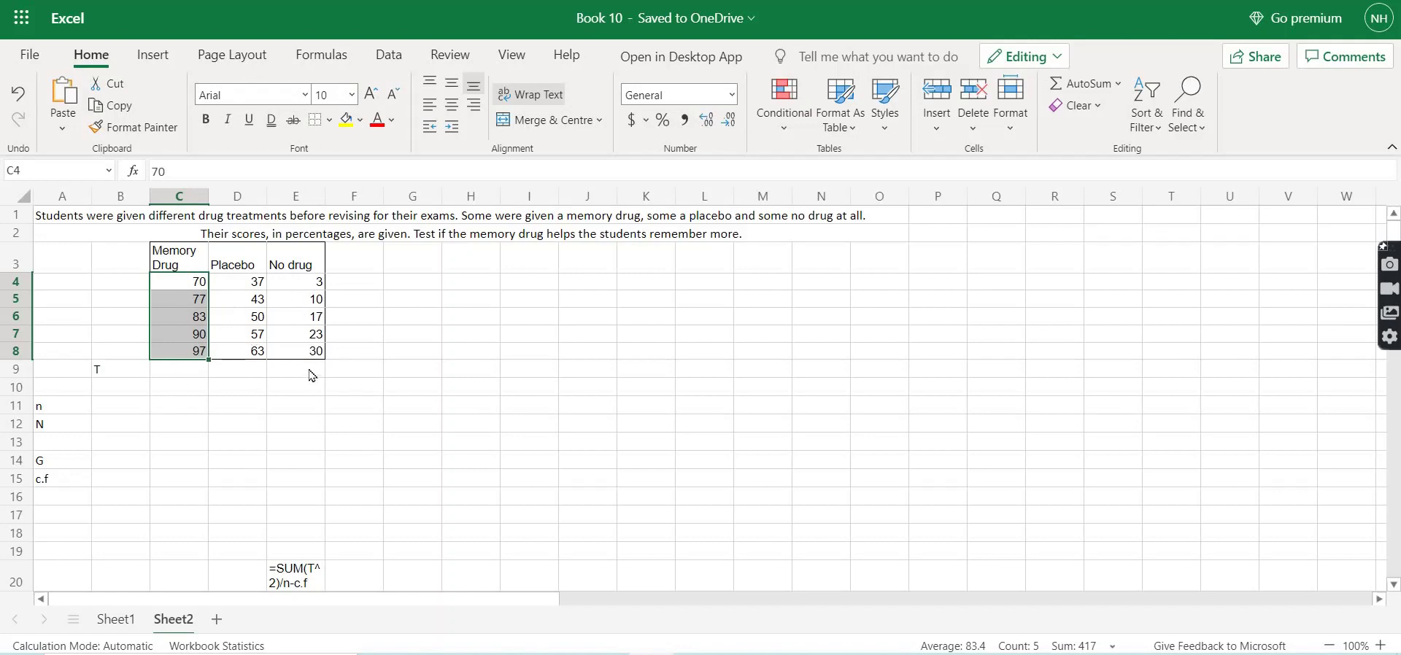
- Enter 'H0: all treatments are equal', ':x1=x2=x3' and 'H1 or Ha' in cells G4 to G6
{"action": "left_click", "coordinate": [420, 288]}
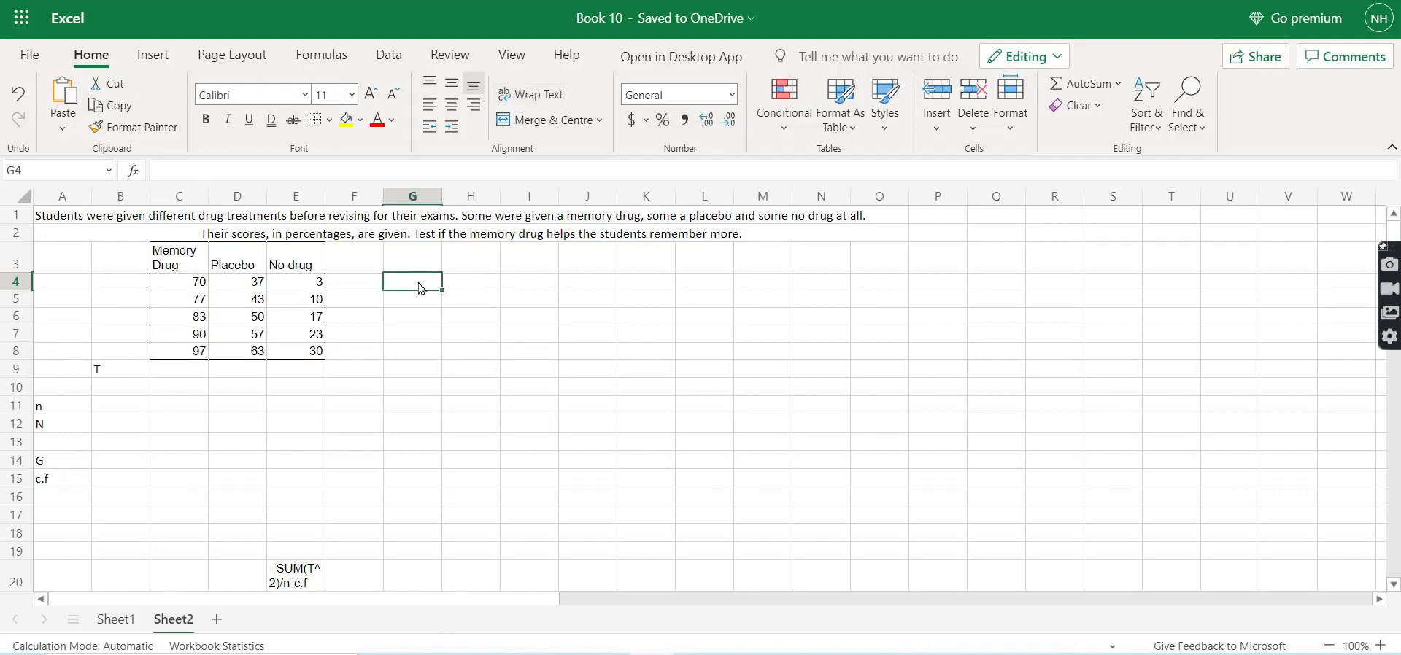
{"action": "type", "text": "H"}
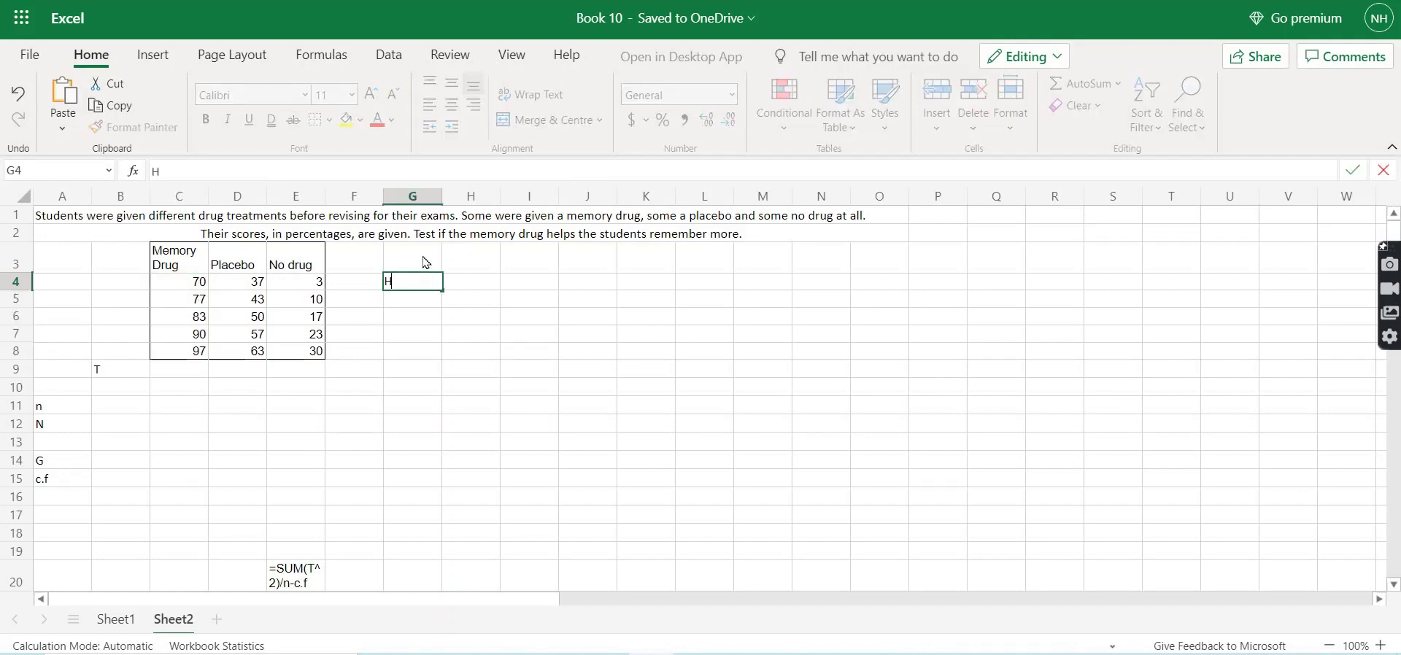
{"action": "type", "text": "0: all treatment"}
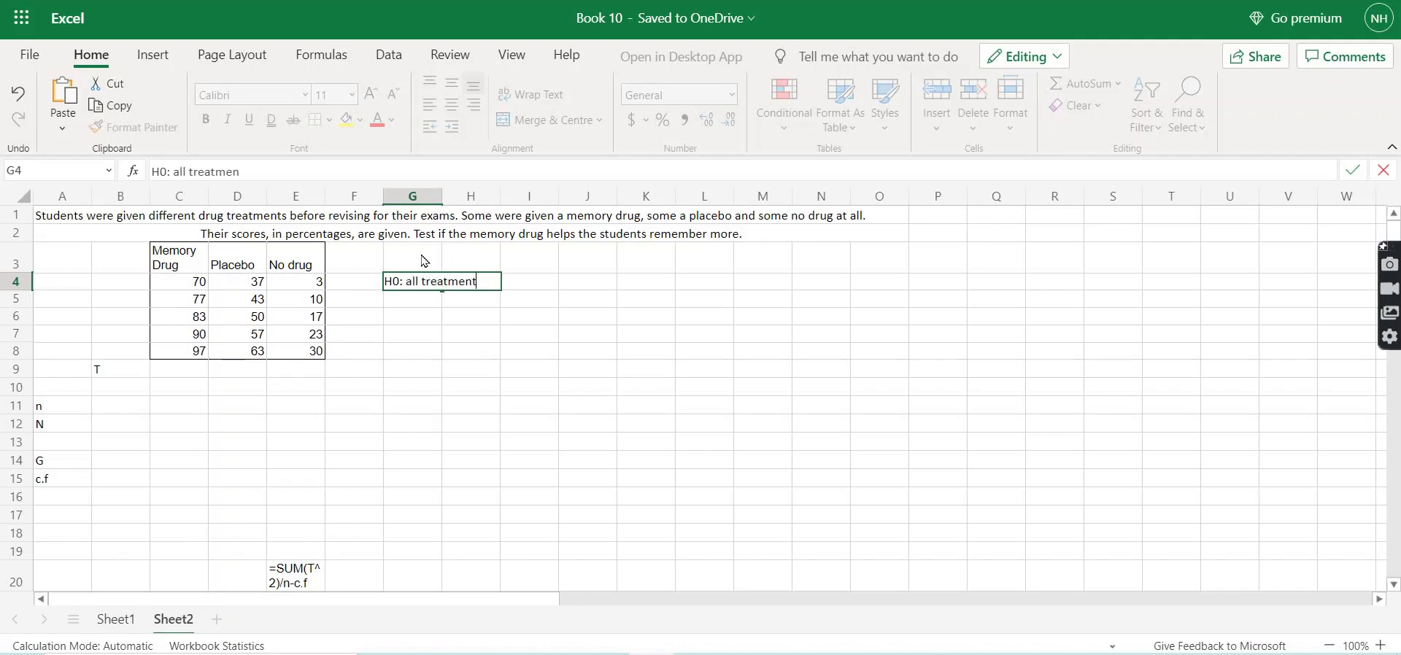
{"action": "type", "text": "s are"}
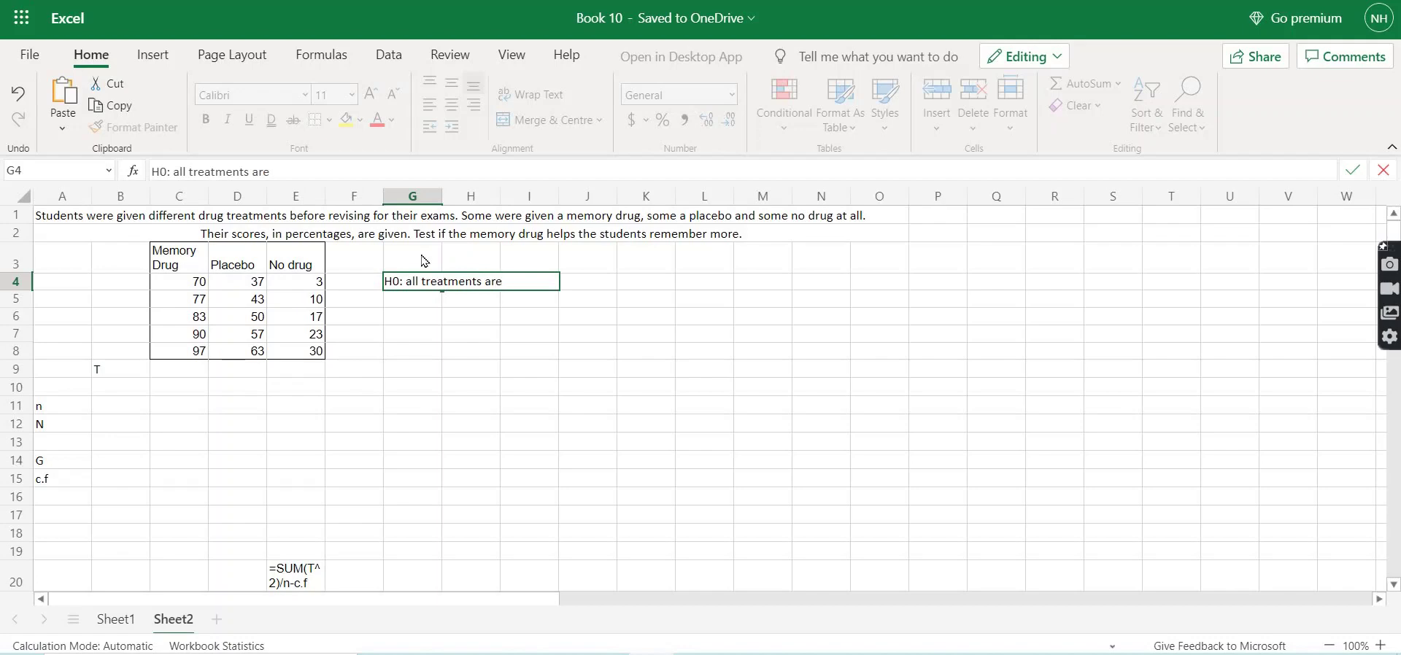
{"action": "type", "text": " equal"}
{"action": "key", "text": "Return"}
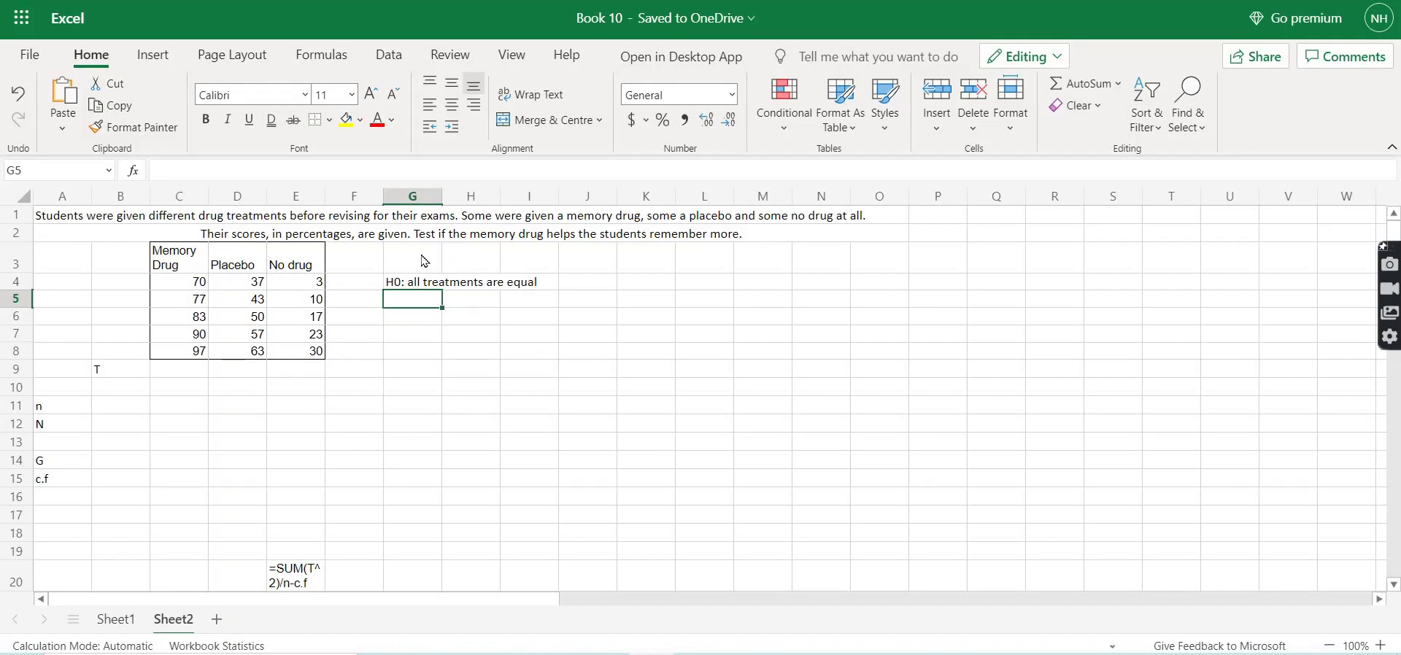
{"action": "type", "text": ":x1"}
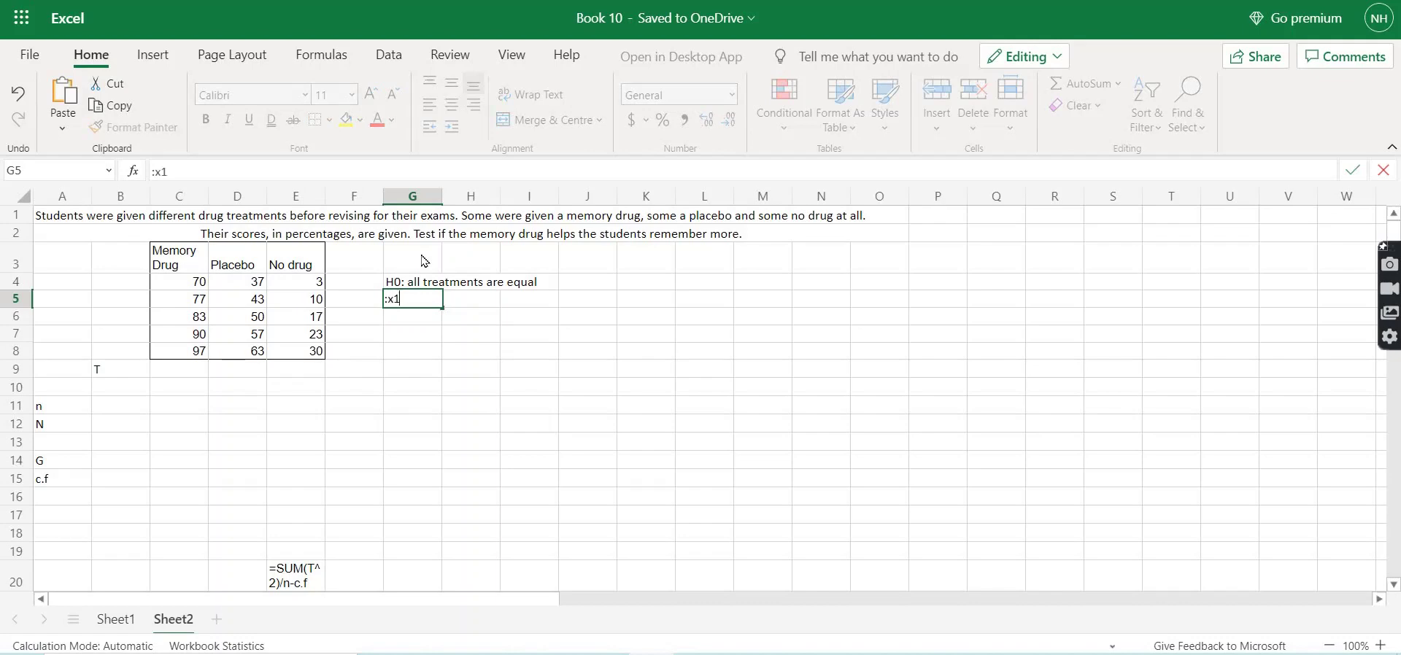
{"action": "type", "text": "=x2=x3"}
{"action": "key", "text": "Return"}
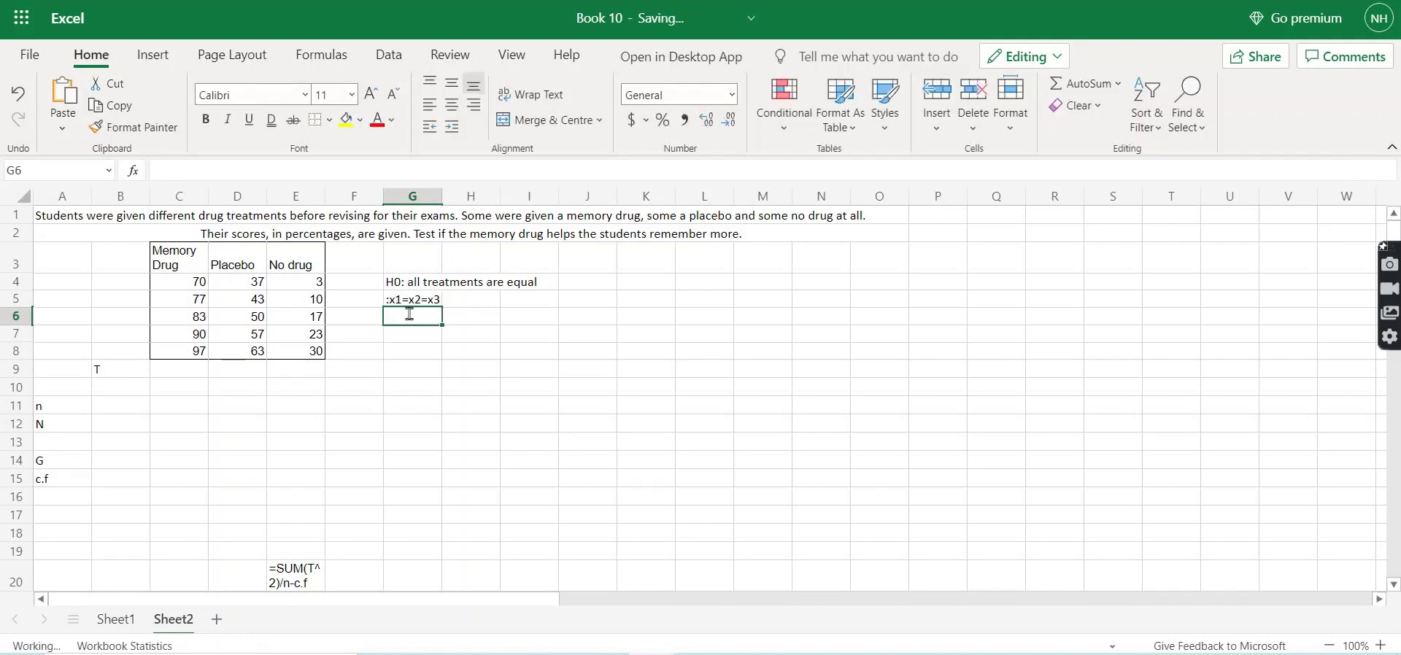
{"action": "type", "text": "H1 o"}
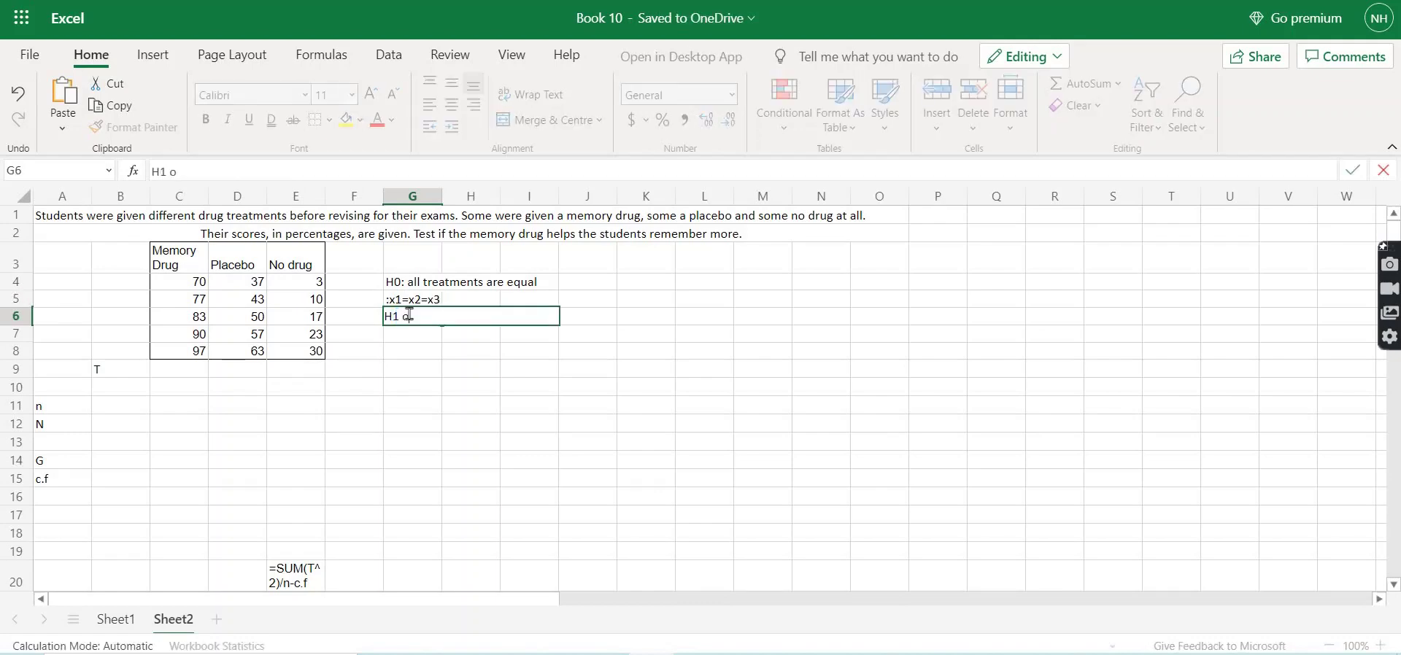
{"action": "type", "text": "r Ha"}
{"action": "left_click", "coordinate": [415, 335]}
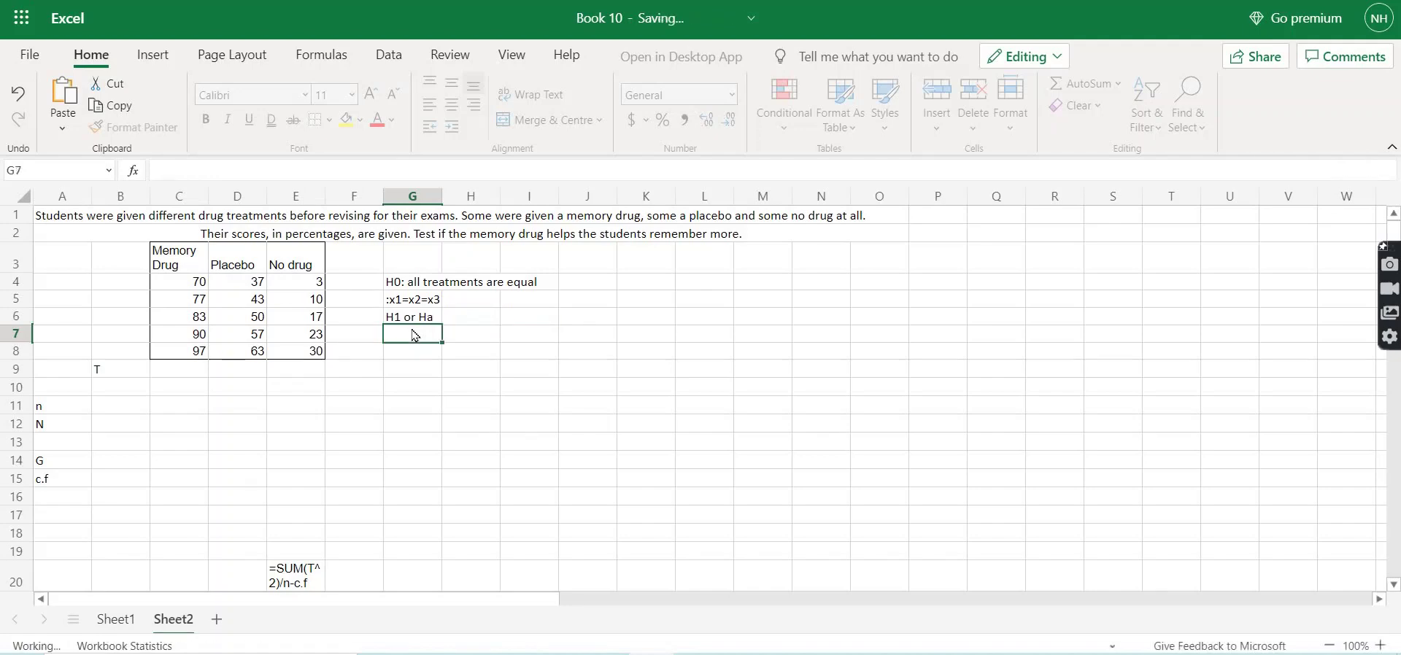
{"action": "left_click", "coordinate": [435, 286]}
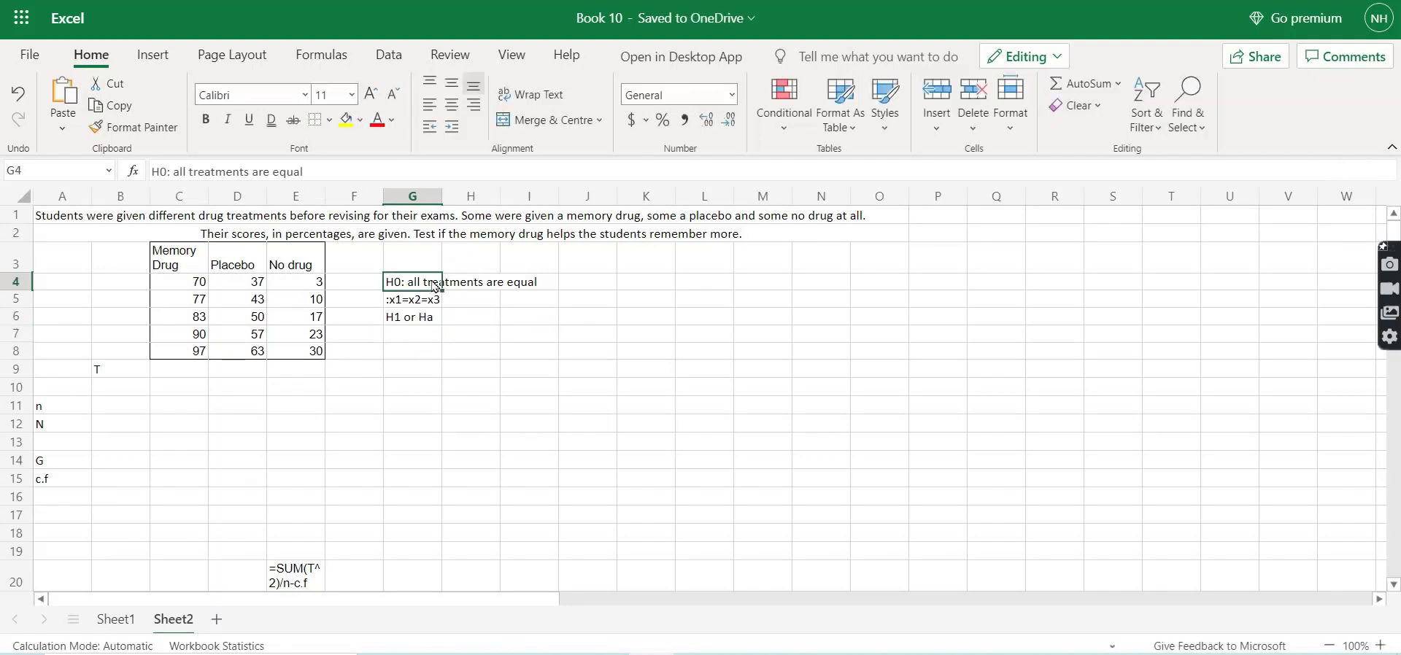
{"action": "left_click", "coordinate": [432, 338]}
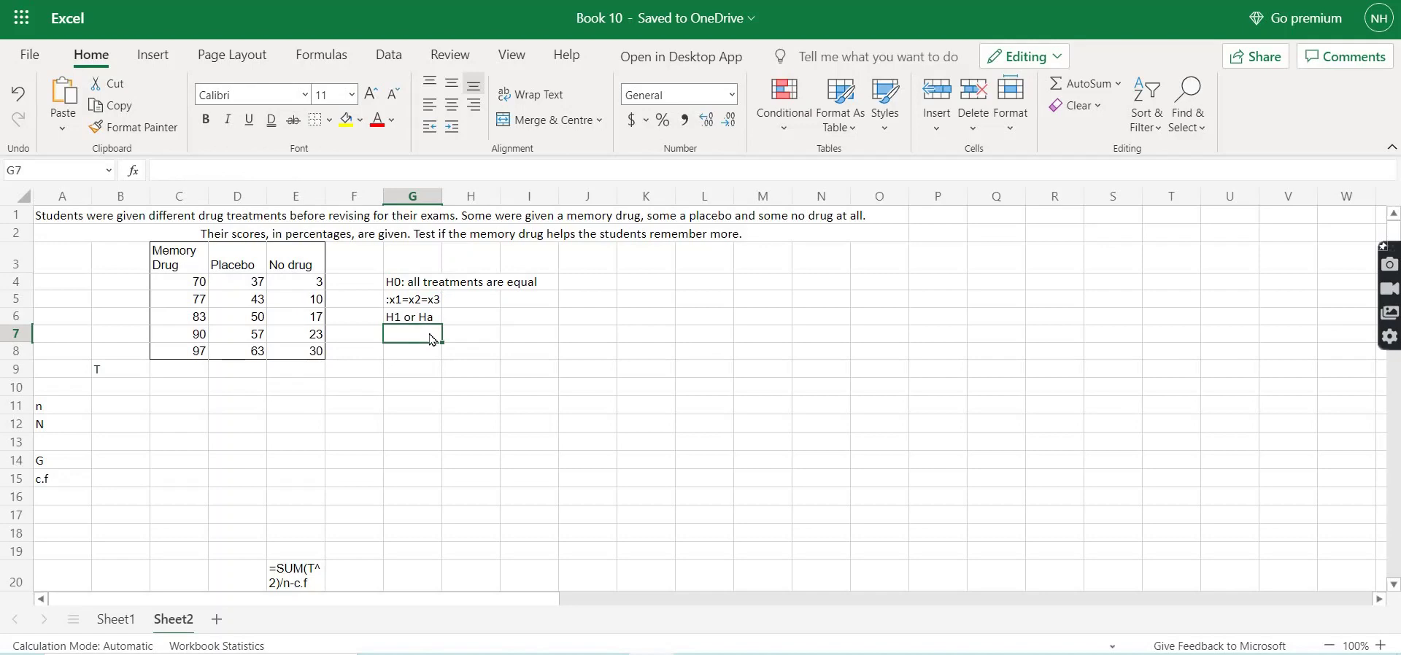
- Enter ':all treatments are not equal' in G7 and 'all means are not equal' in G8, discarding the G9 draft
{"action": "type", "text": ":"}
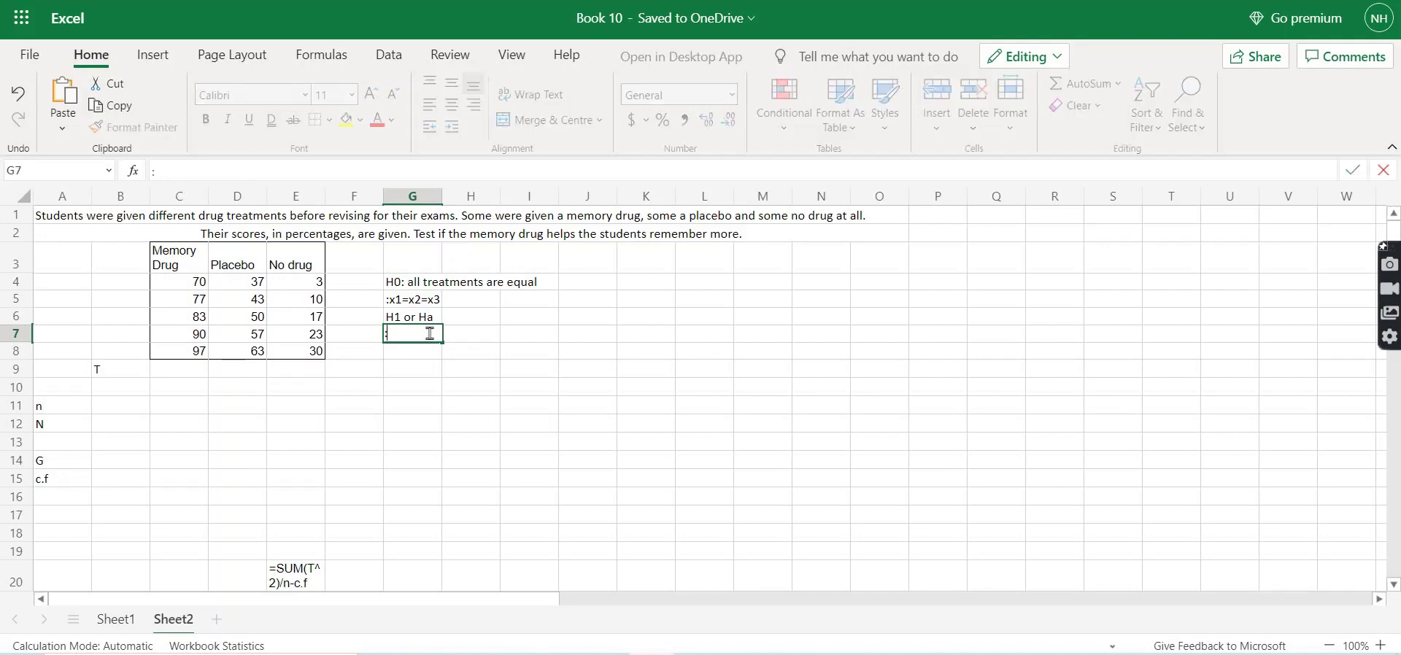
{"action": "type", "text": "all treatmen"}
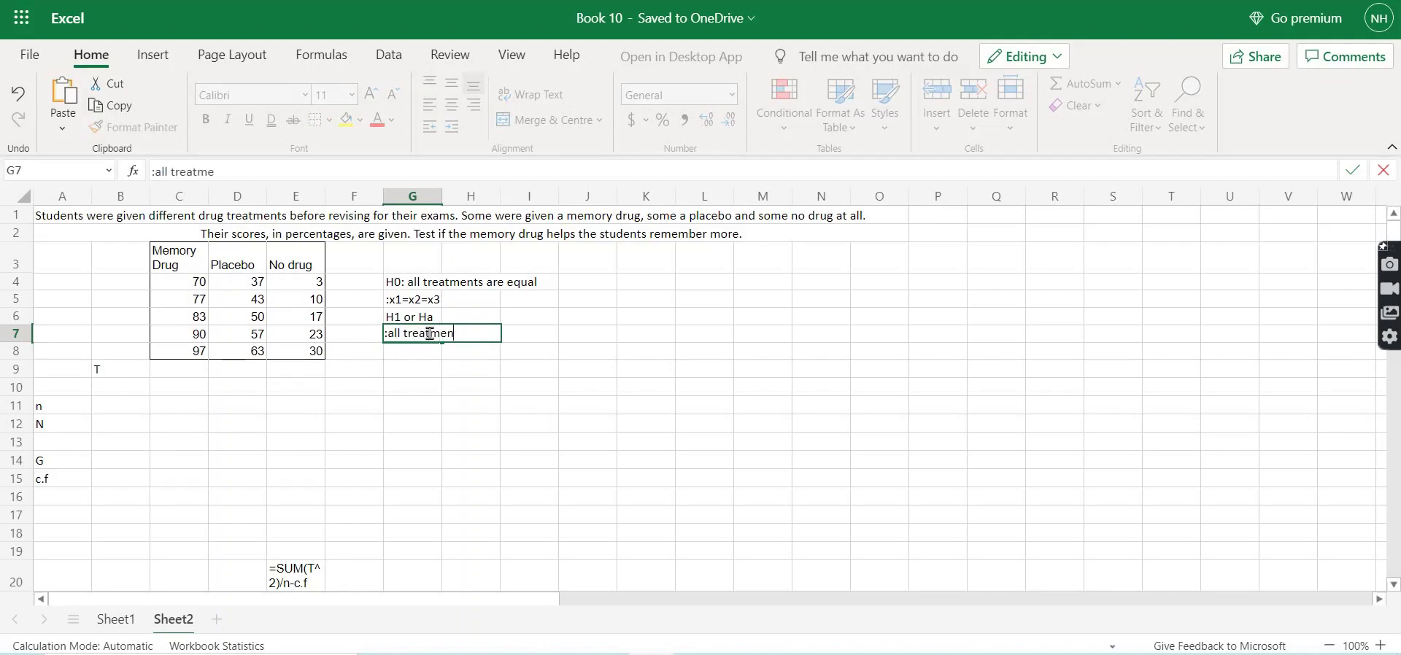
{"action": "type", "text": "ts are not"}
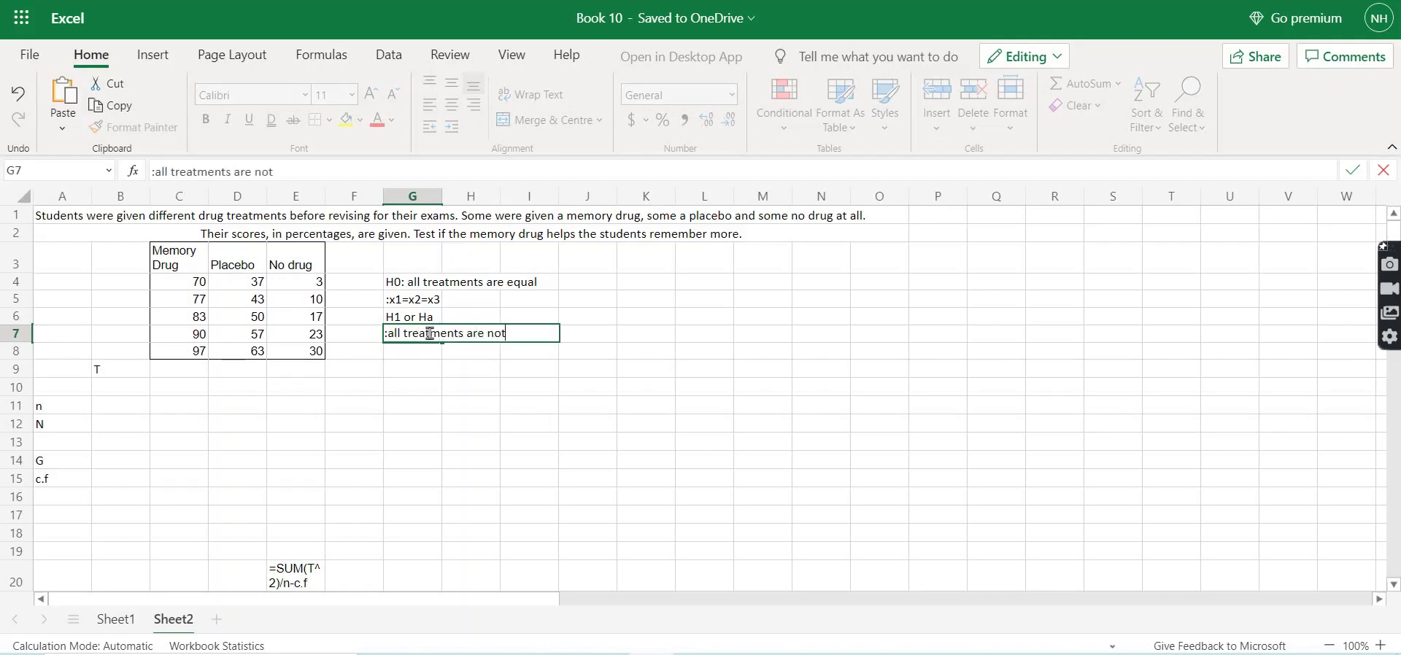
{"action": "type", "text": " equal"}
{"action": "key", "text": "Return"}
{"action": "type", "text": "x1"}
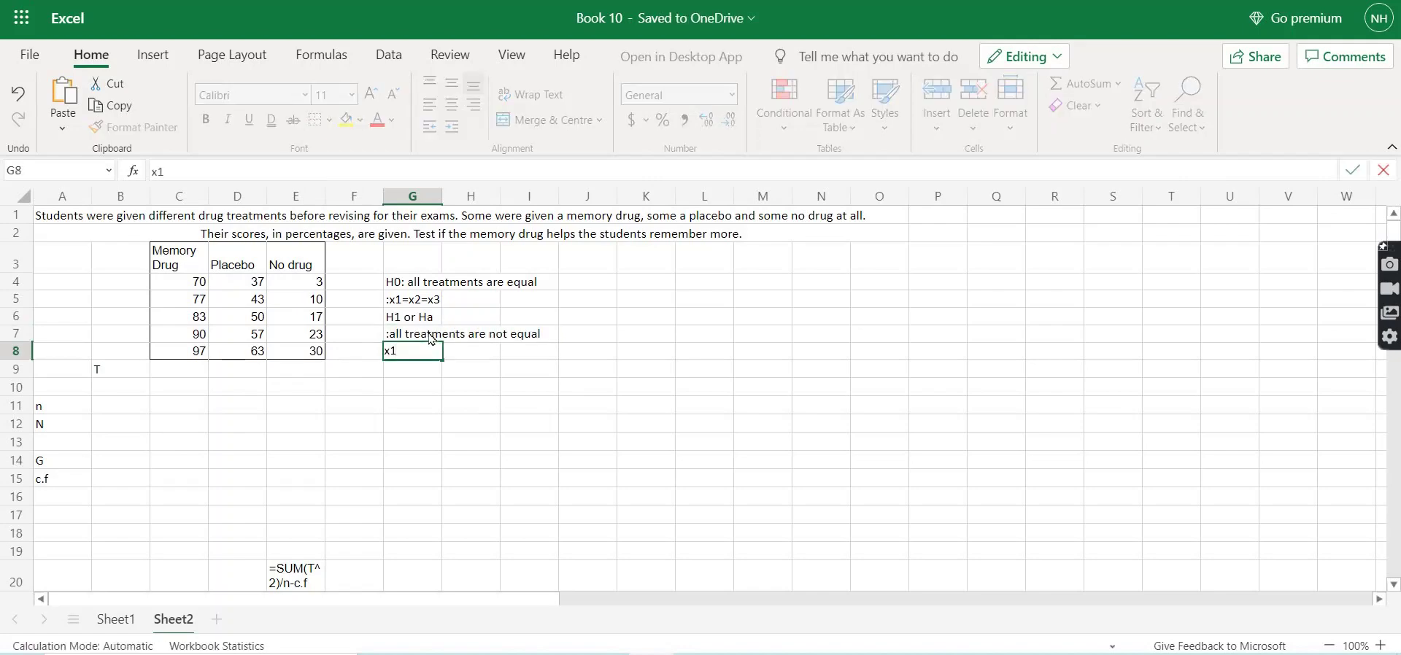
{"action": "key", "text": "BackSpace"}
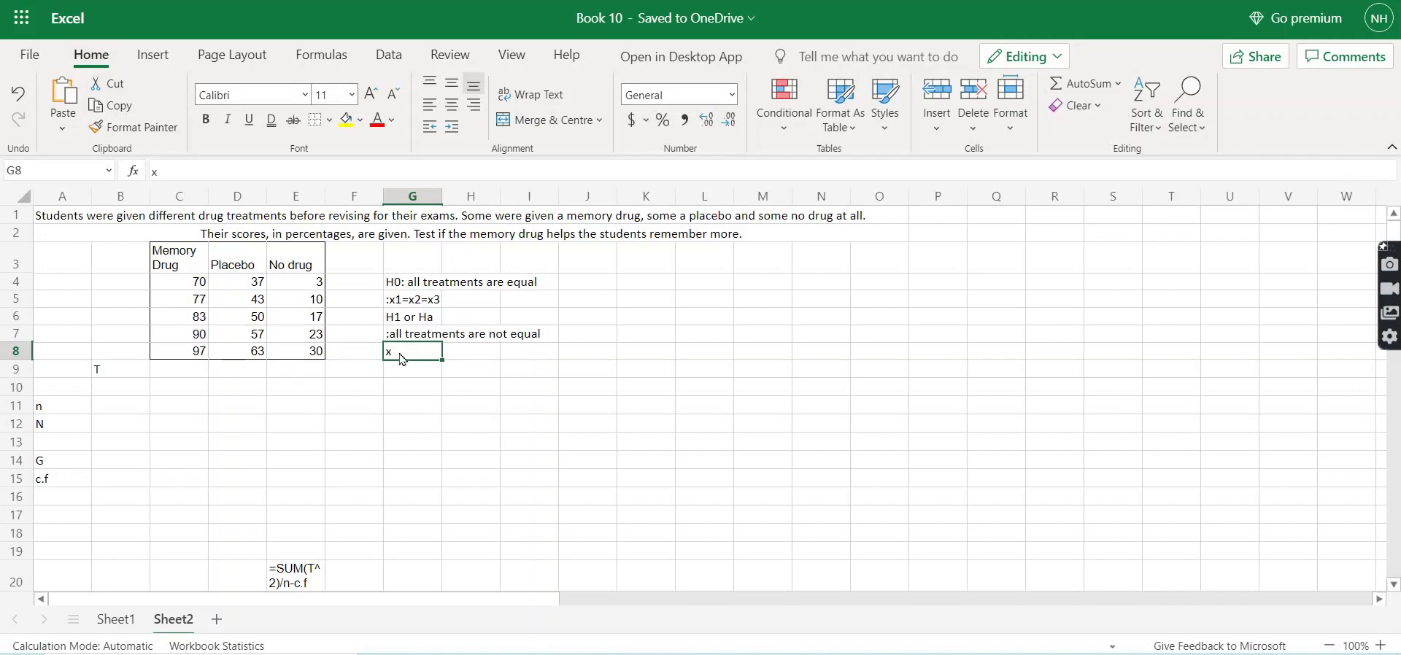
{"action": "key", "text": "BackSpace"}
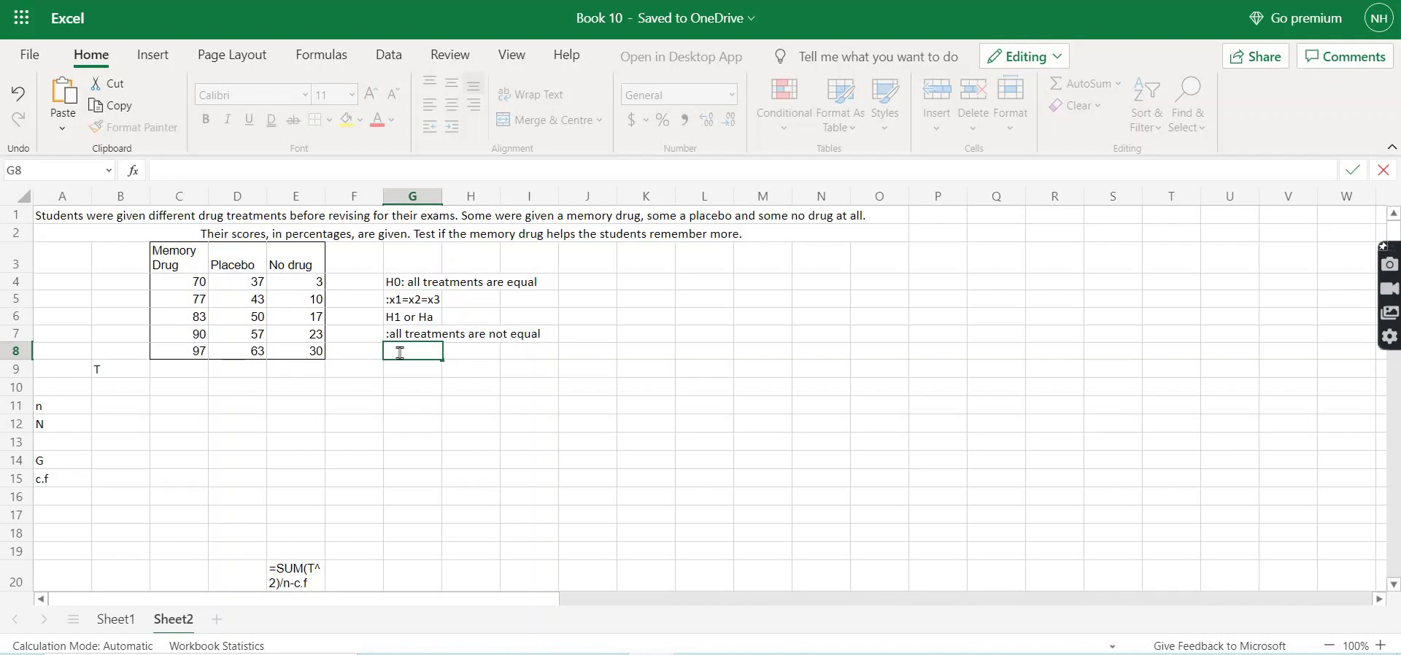
{"action": "type", "text": "all means are "}
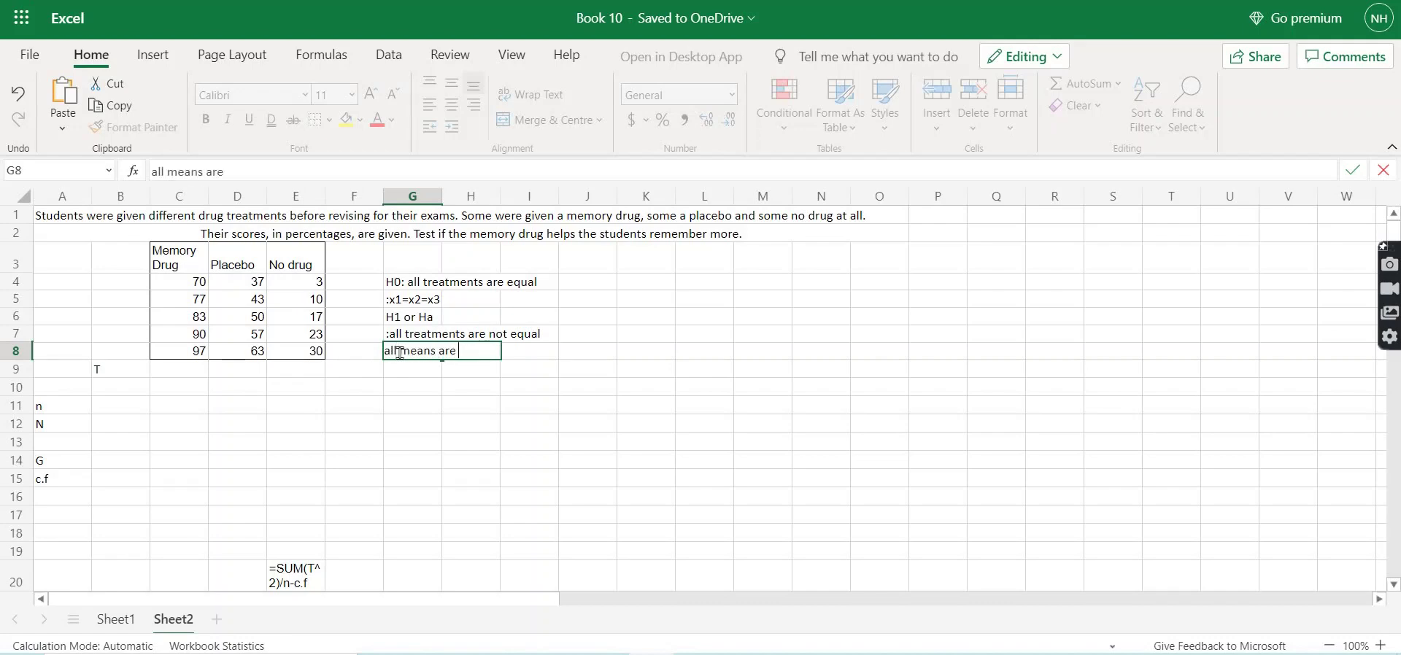
{"action": "type", "text": "not equal"}
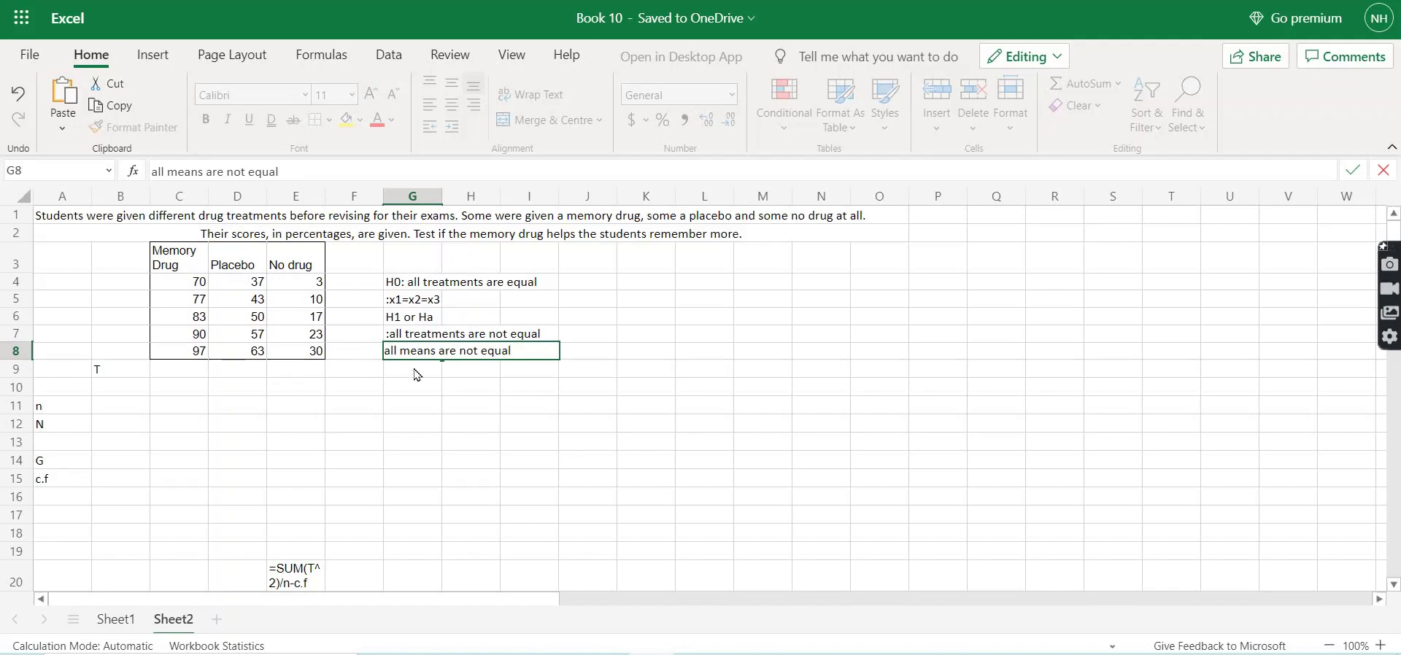
{"action": "key", "text": "Return"}
{"action": "type", "text": "th"}
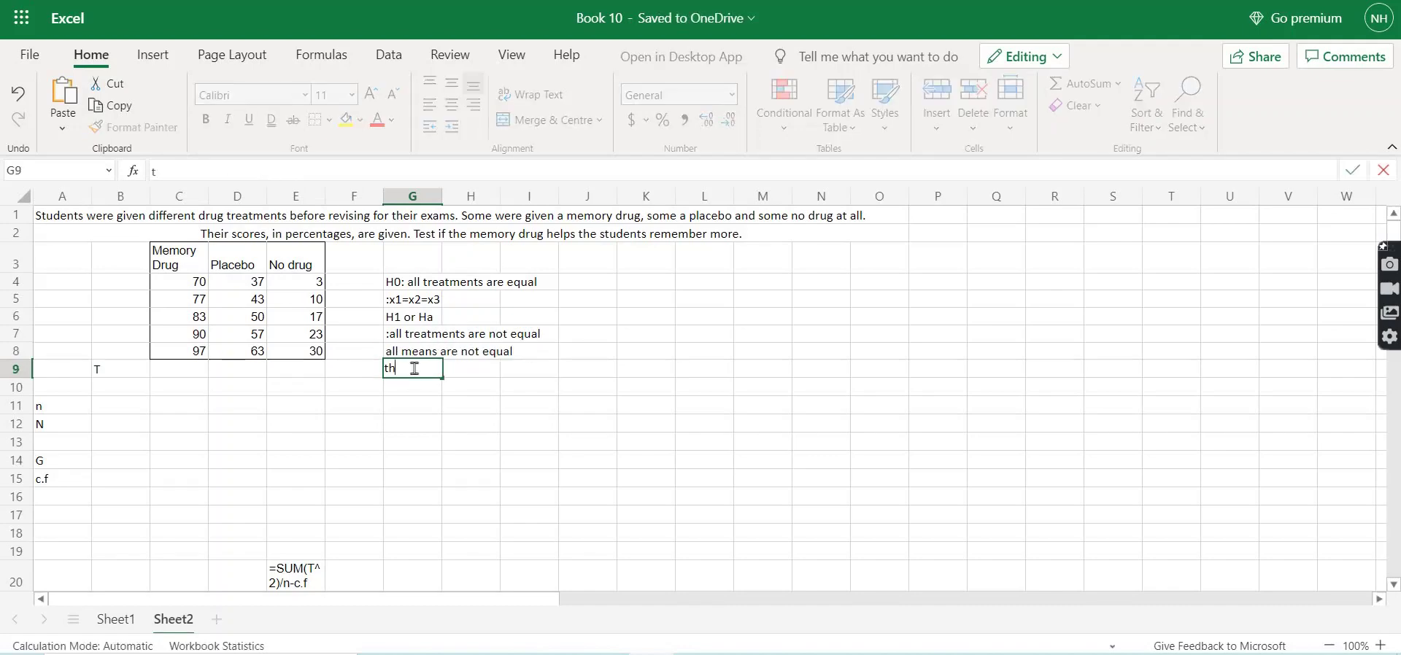
{"action": "type", "text": "e means "}
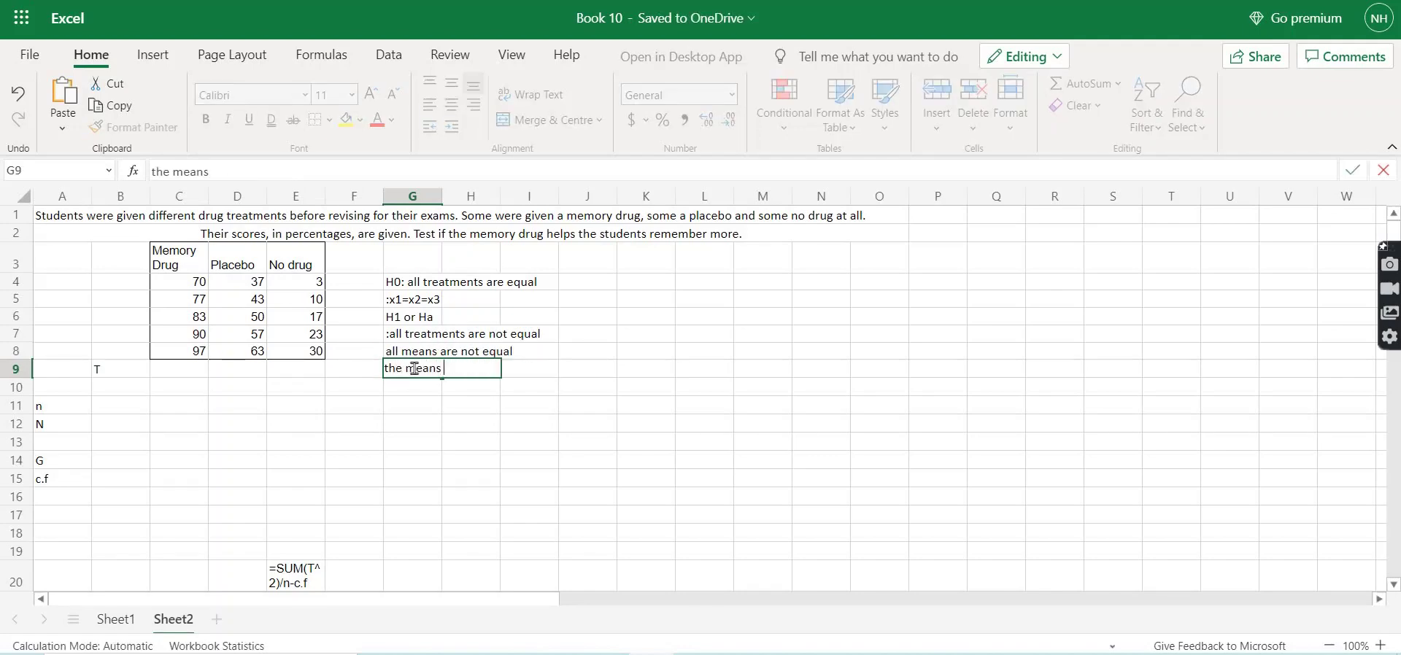
{"action": "type", "text": "differ signifi"}
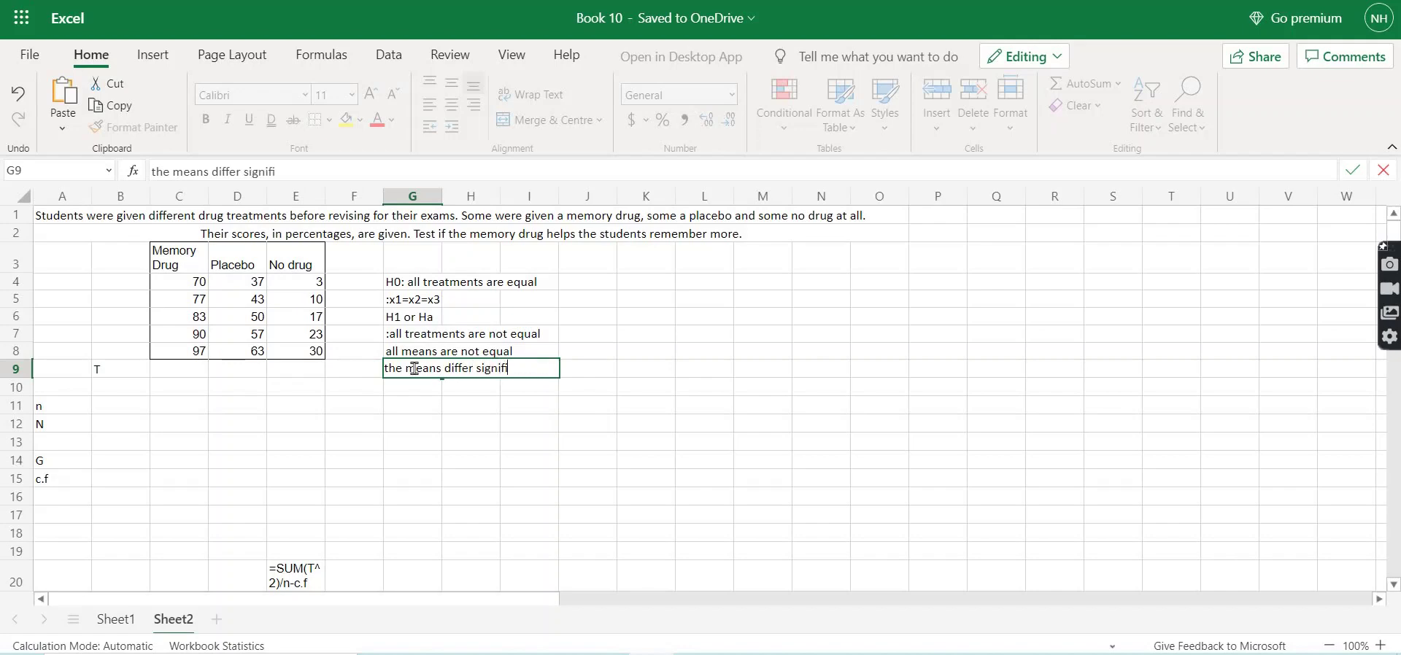
{"action": "type", "text": "cantly"}
{"action": "key", "text": "BackSpace"}
{"action": "key", "text": "BackSpace"}
{"action": "key", "text": "BackSpace"}
{"action": "key", "text": "BackSpace"}
{"action": "key", "text": "BackSpace"}
{"action": "key", "text": "BackSpace"}
{"action": "key", "text": "BackSpace"}
{"action": "key", "text": "BackSpace"}
{"action": "key", "text": "BackSpace"}
{"action": "key", "text": "BackSpace"}
{"action": "key", "text": "BackSpace"}
{"action": "key", "text": "BackSpace"}
{"action": "key", "text": "BackSpace"}
{"action": "key", "text": "BackSpace"}
{"action": "key", "text": "BackSpace"}
{"action": "key", "text": "BackSpace"}
{"action": "key", "text": "BackSpace"}
{"action": "key", "text": "BackSpace"}
{"action": "key", "text": "BackSpace"}
{"action": "key", "text": "BackSpace"}
{"action": "key", "text": "BackSpace"}
{"action": "left_click", "coordinate": [349, 363]}
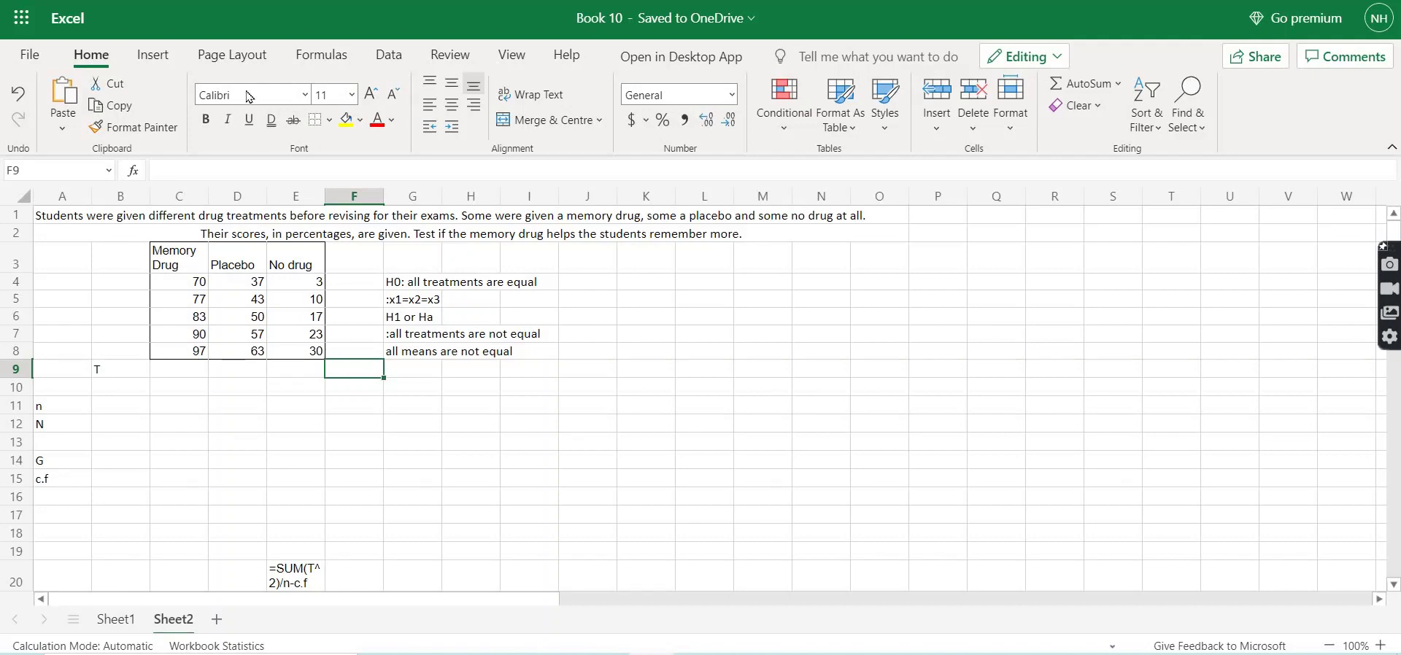
- Search the Office Add-ins Store for xlminer and view the XLMiner Analysis ToolPak details
{"action": "left_click", "coordinate": [154, 65]}
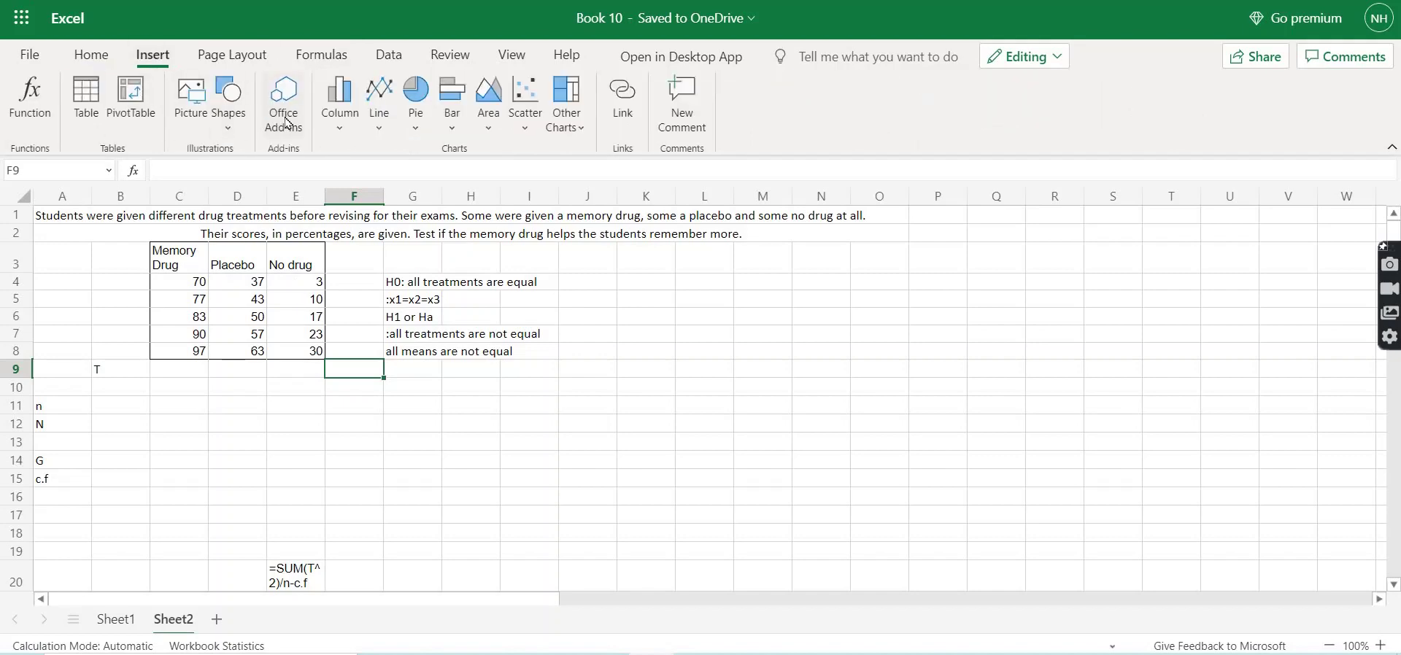
{"action": "left_click", "coordinate": [287, 124]}
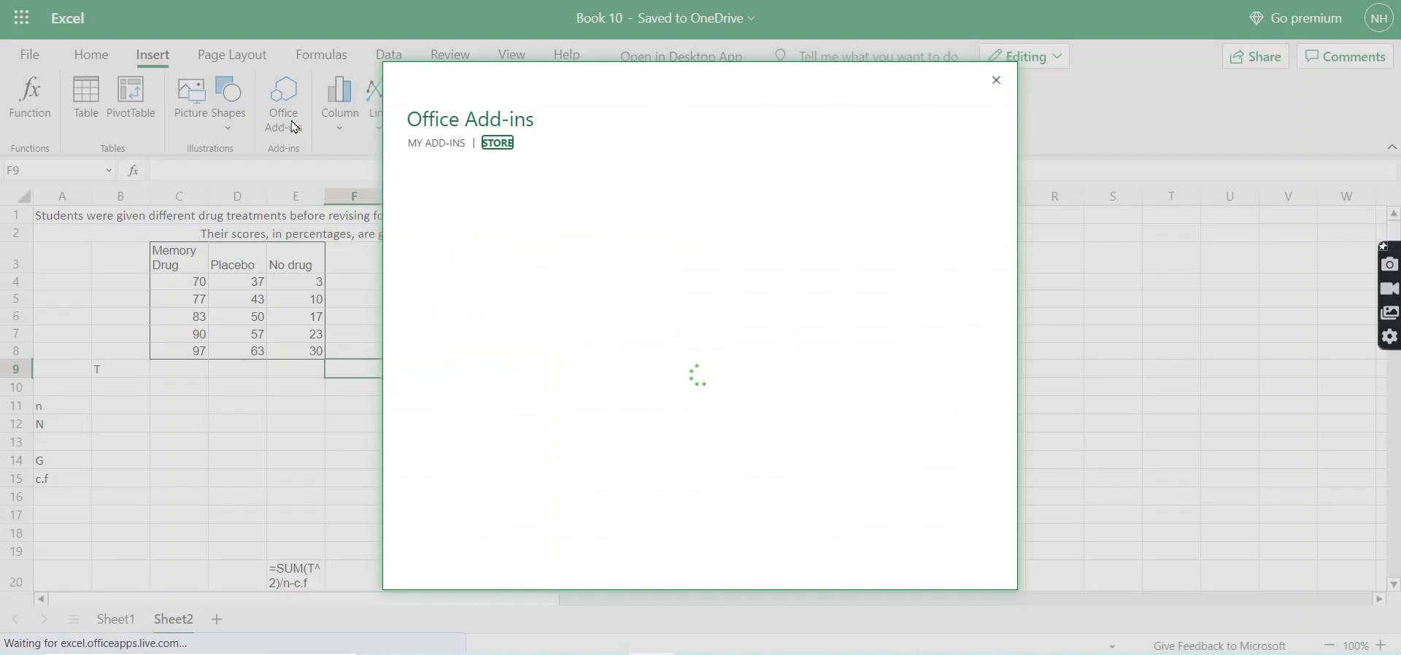
{"action": "left_click", "coordinate": [494, 144]}
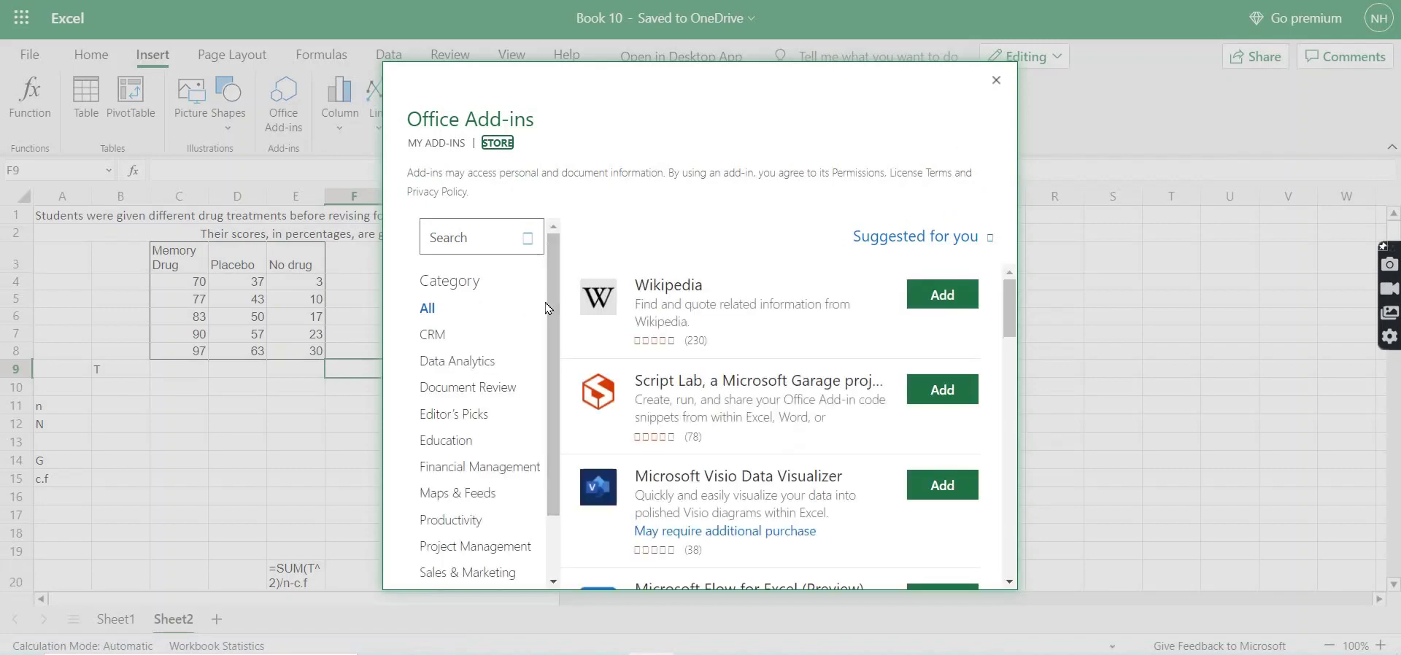
{"action": "left_click", "coordinate": [445, 240]}
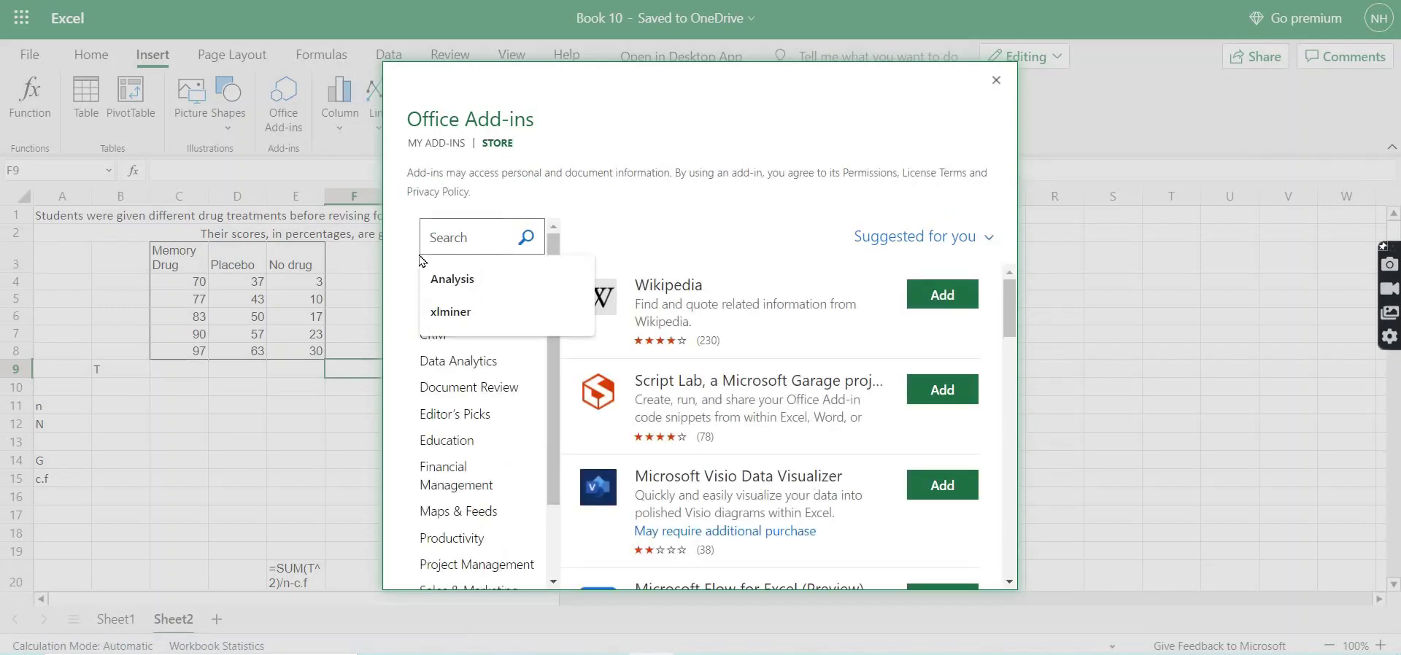
{"action": "type", "text": "xl"}
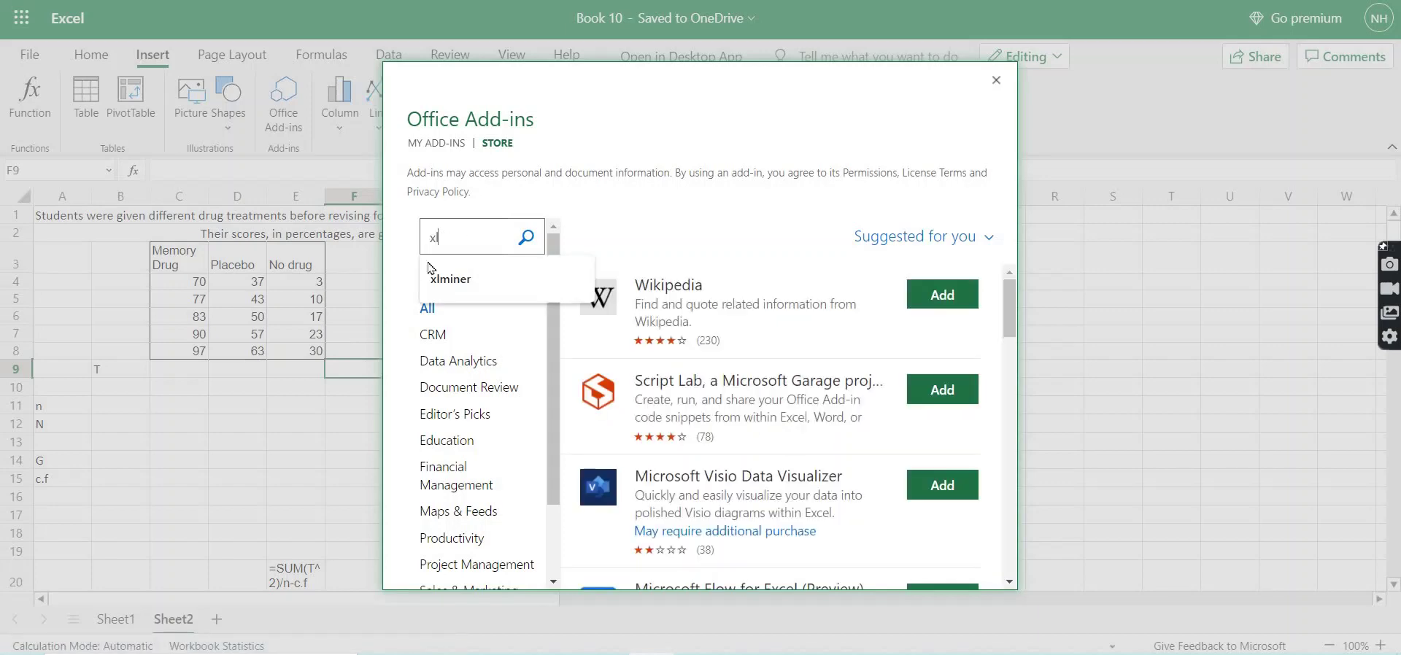
{"action": "left_click", "coordinate": [465, 281]}
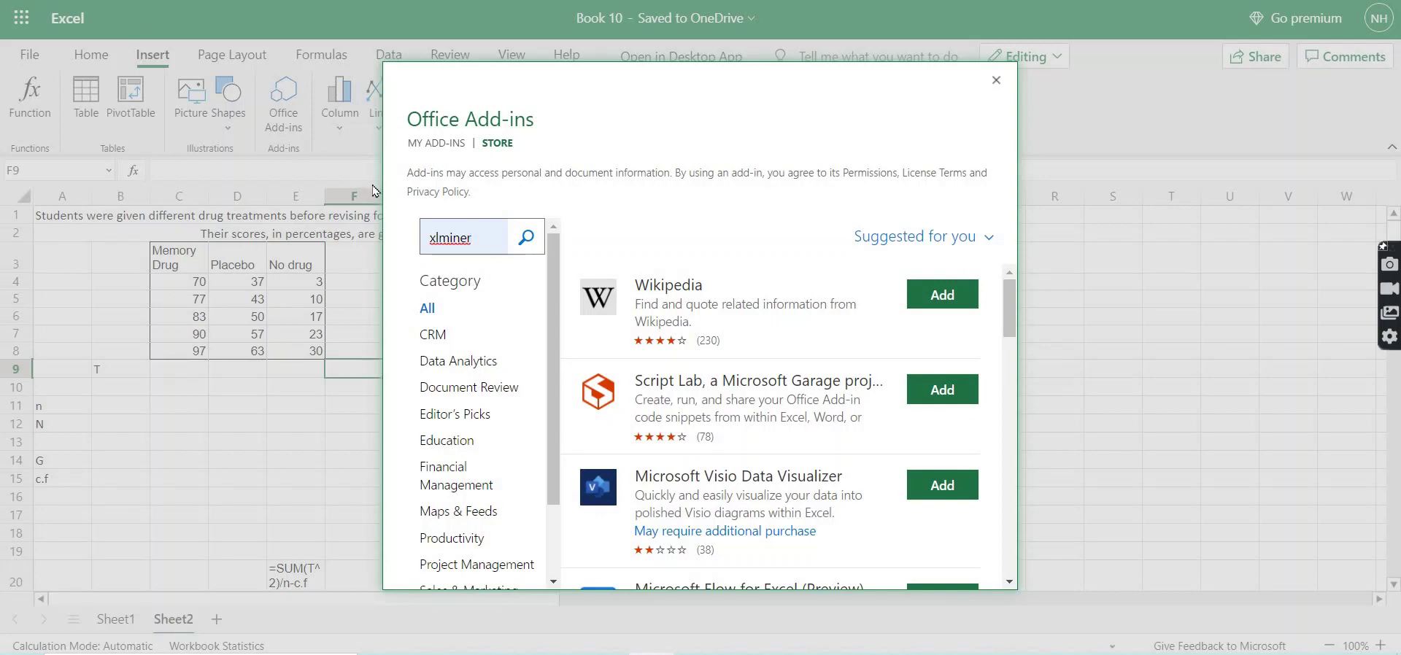
{"action": "key", "text": "Return"}
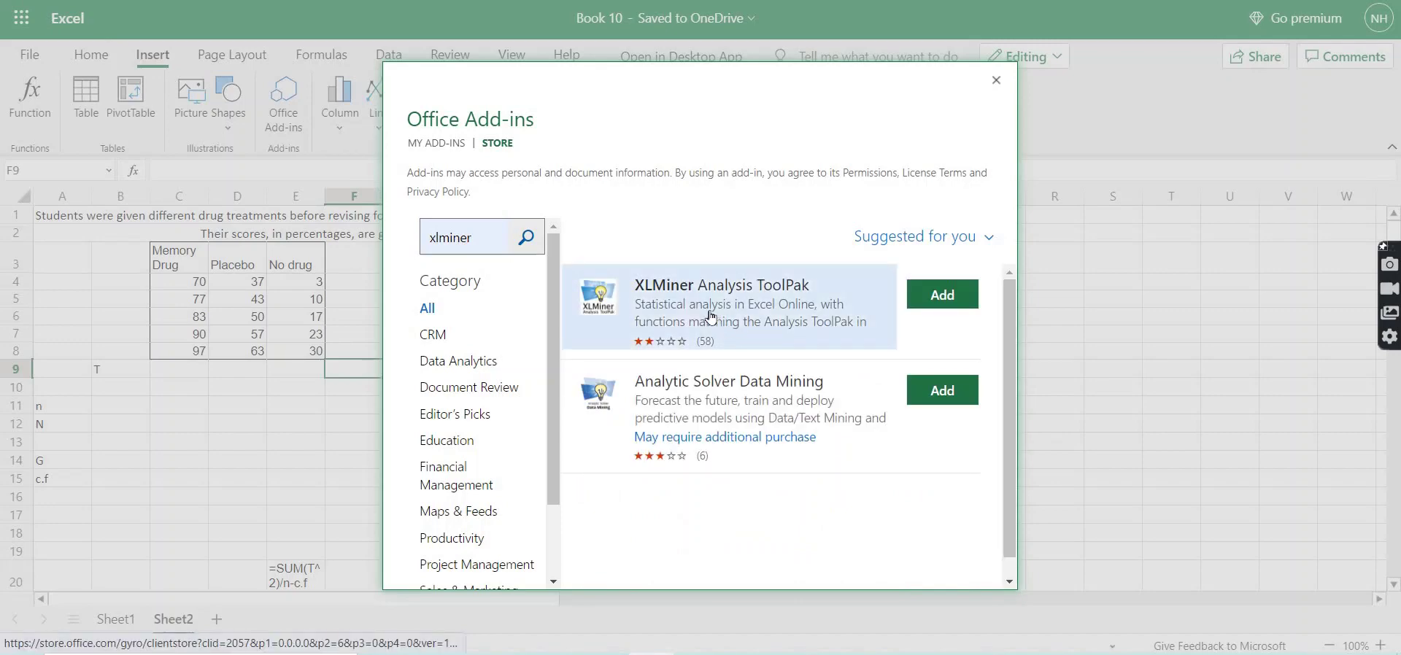
{"action": "left_click", "coordinate": [784, 291]}
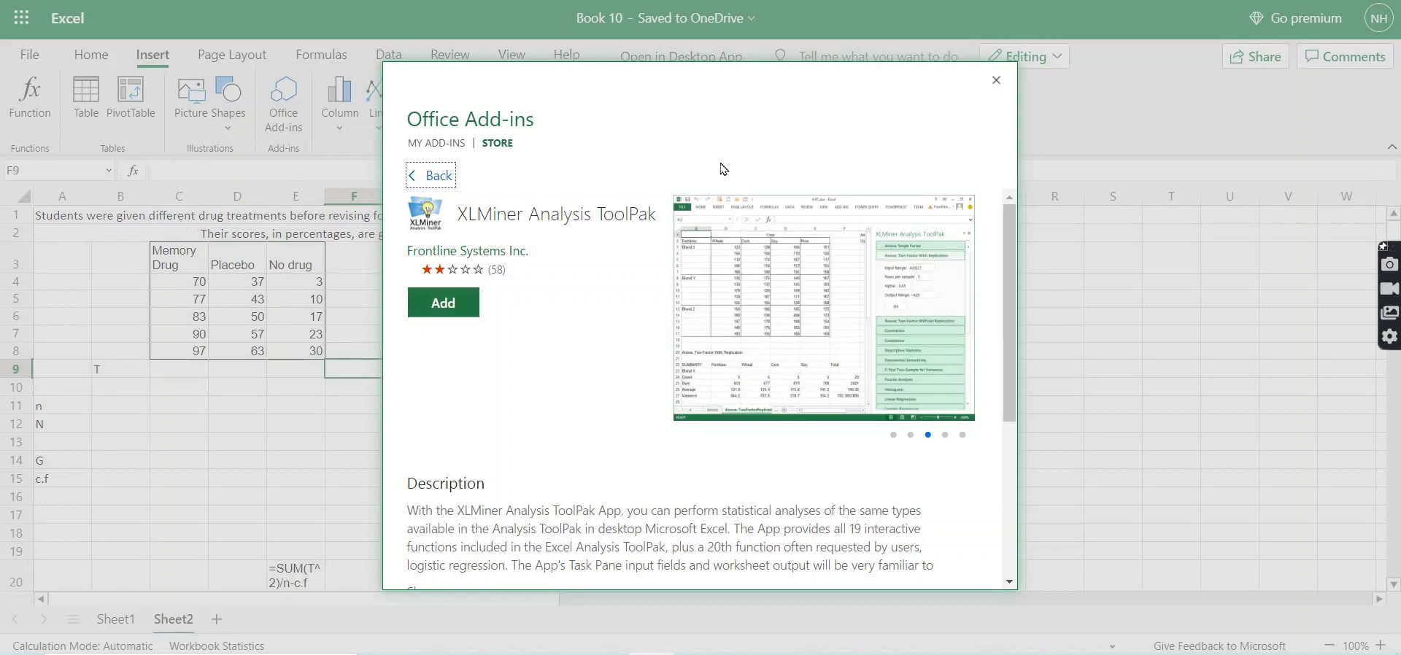
{"action": "left_click", "coordinate": [995, 80]}
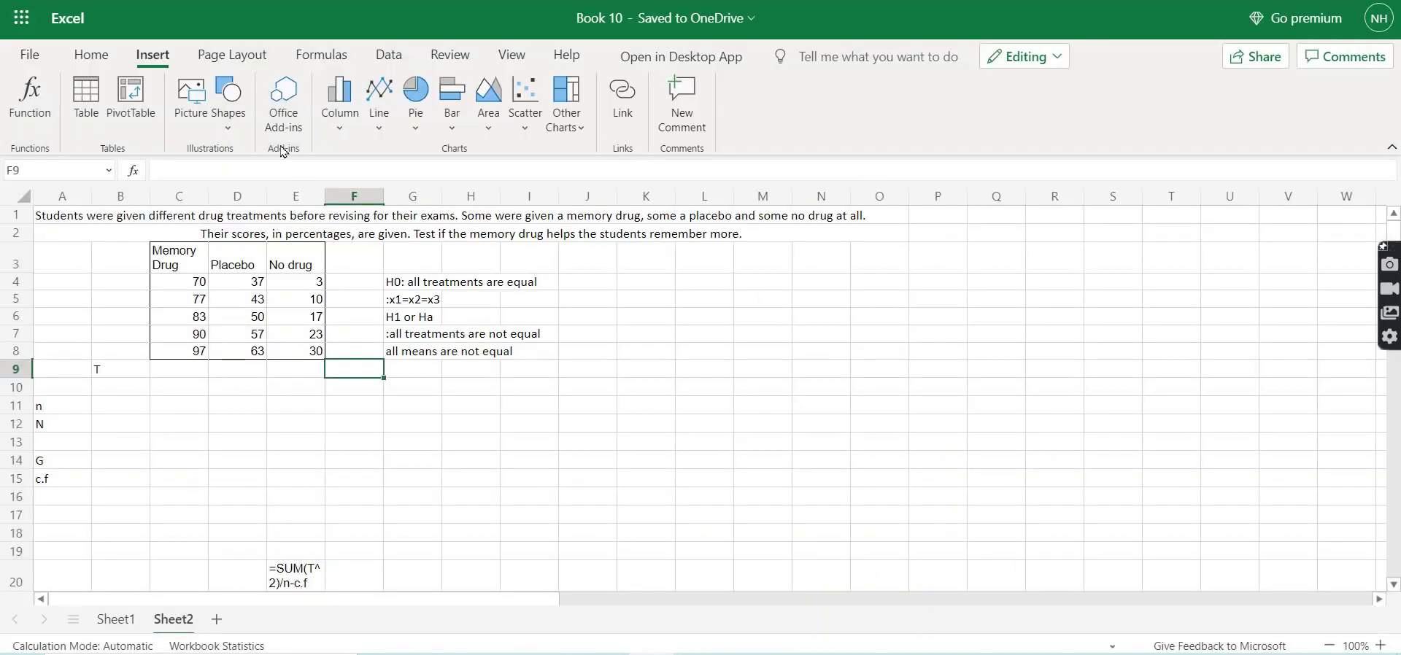
- Launch XLMiner Analysis ToolPak from My Add-ins
{"action": "left_click", "coordinate": [283, 115]}
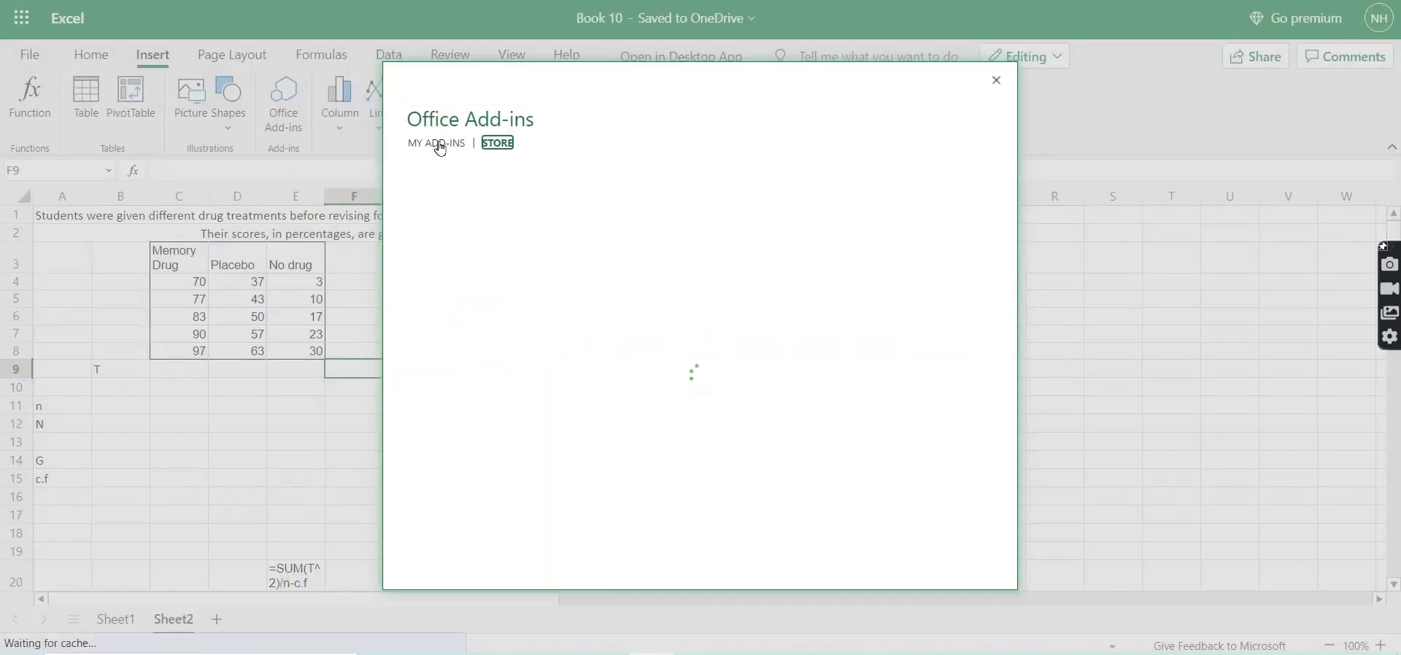
{"action": "left_click", "coordinate": [437, 144]}
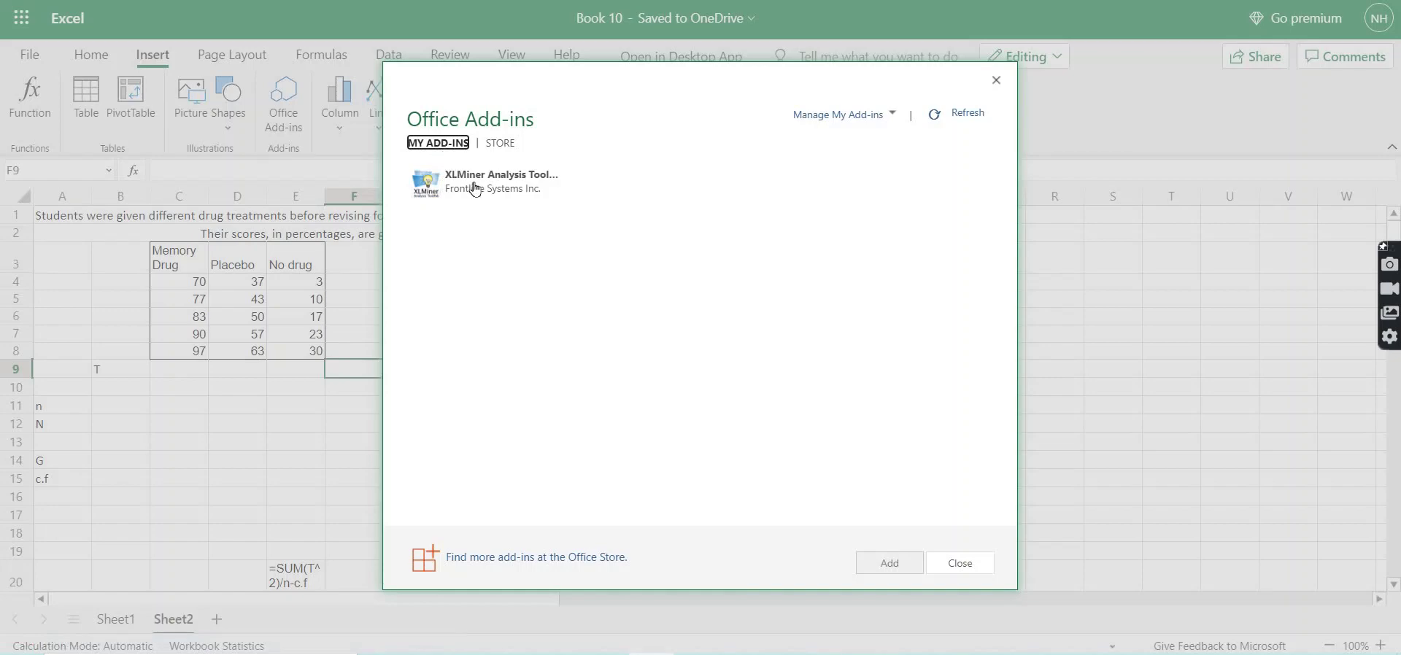
{"action": "mouse_move", "coordinate": [473, 186]}
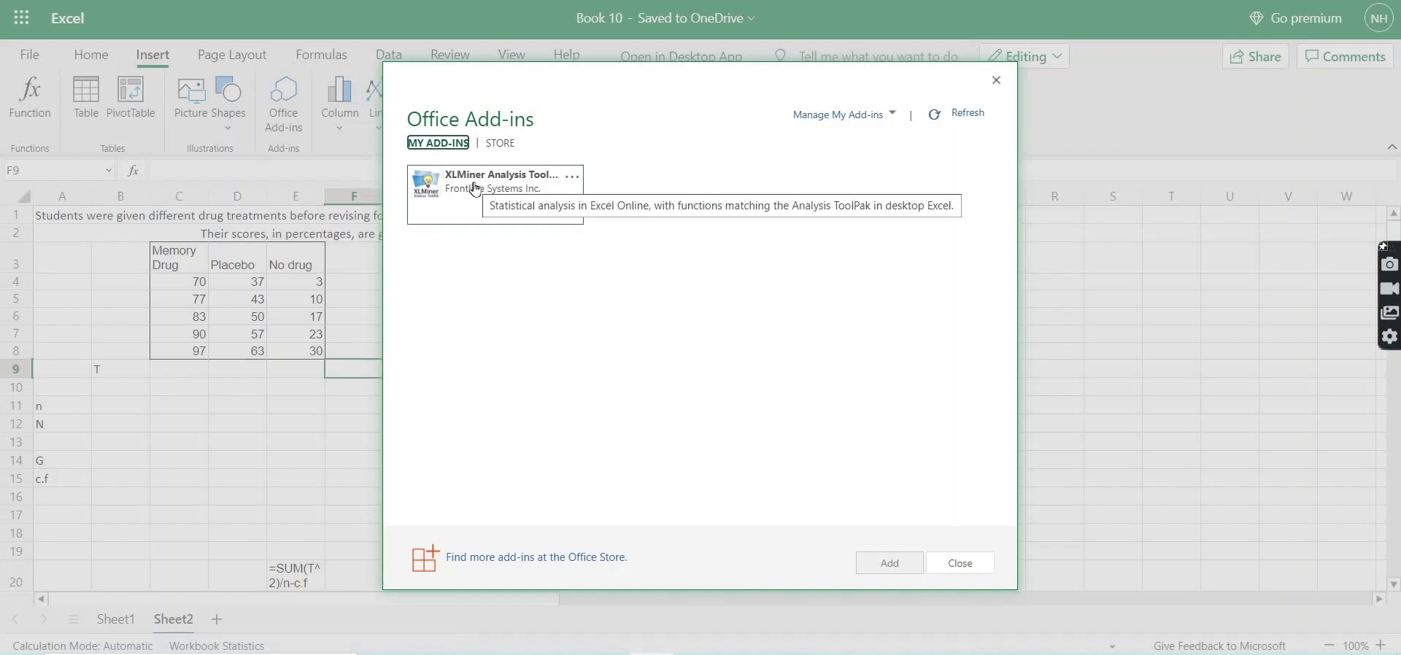
{"action": "left_click", "coordinate": [474, 189]}
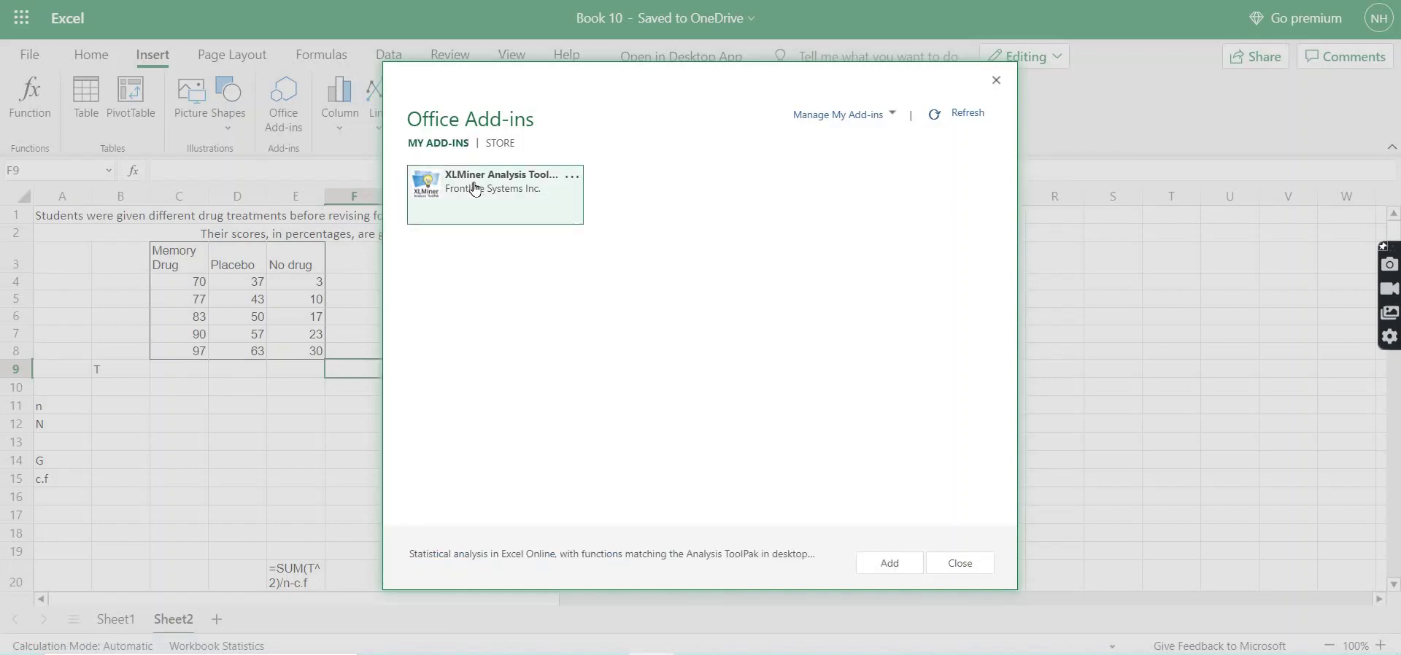
{"action": "double_click", "coordinate": [474, 188]}
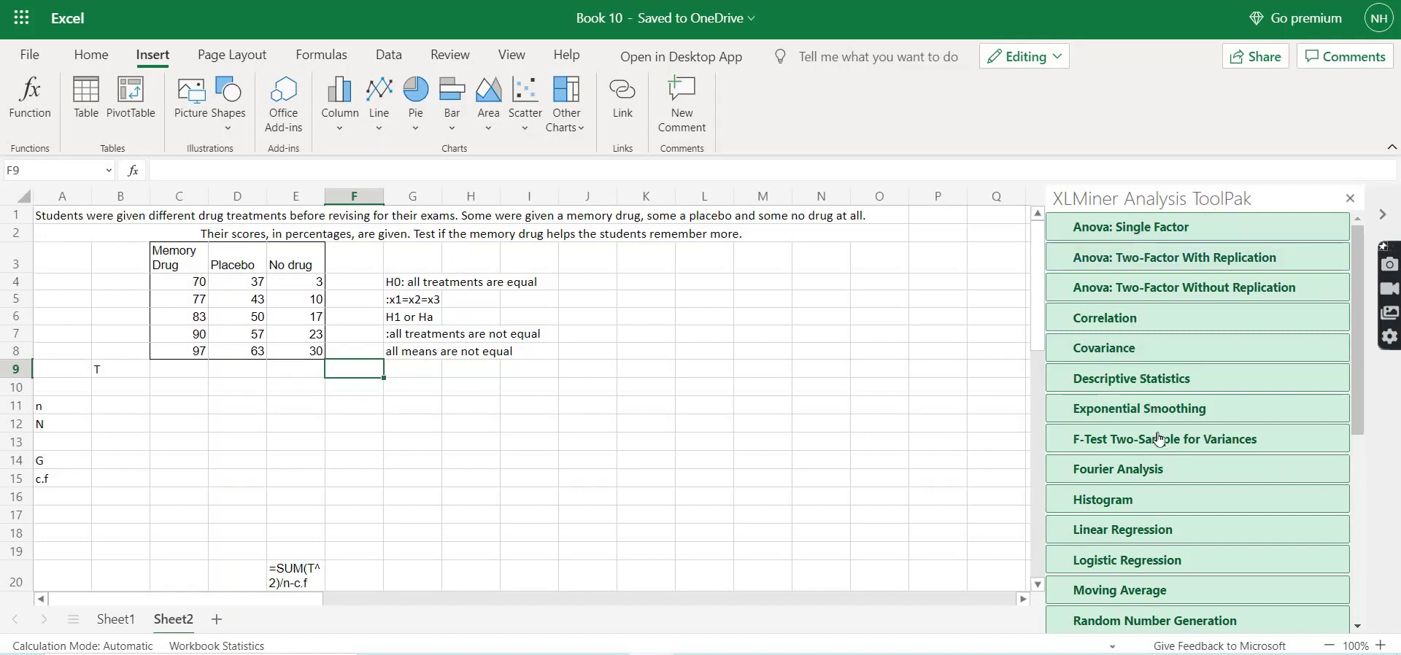
- Expand the Anova: Single Factor form in the XLMiner ToolPak pane
{"action": "left_click", "coordinate": [1129, 230]}
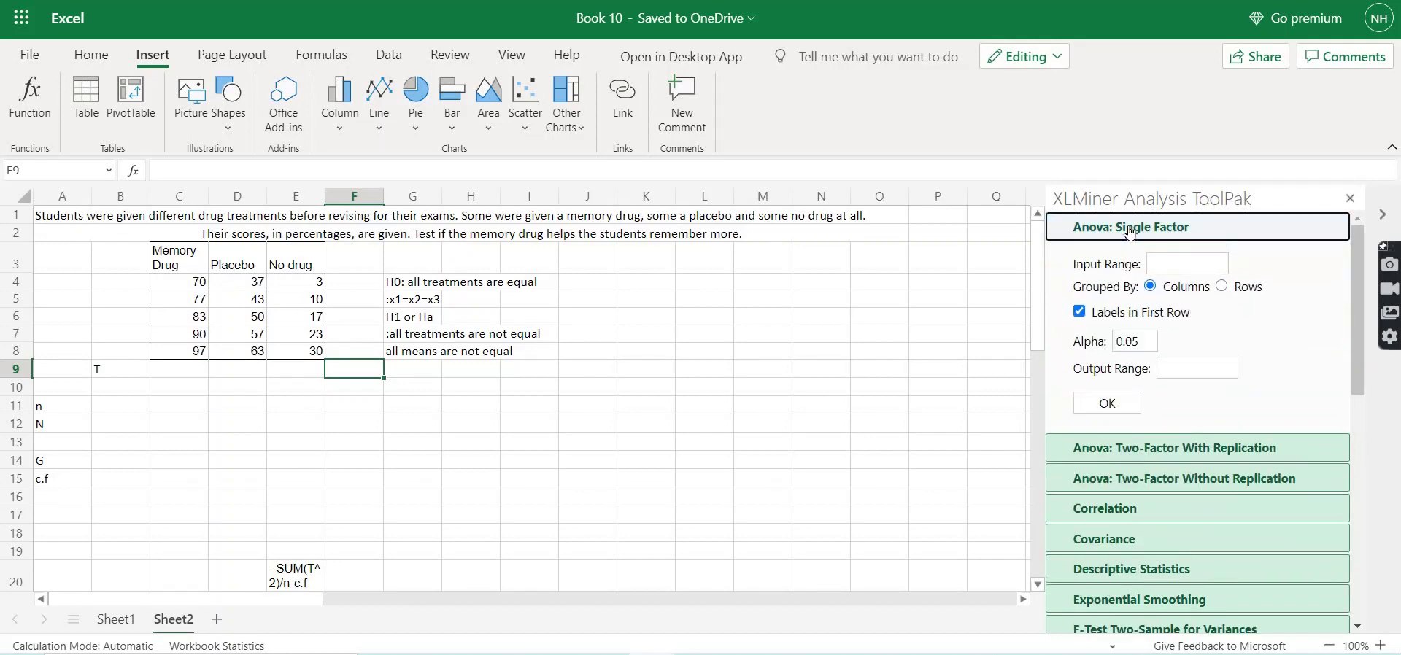
- Set the ANOVA input range to $C$3:$E$8, including the Memory Drug, Placebo and No drug headers
{"action": "left_click", "coordinate": [1170, 262]}
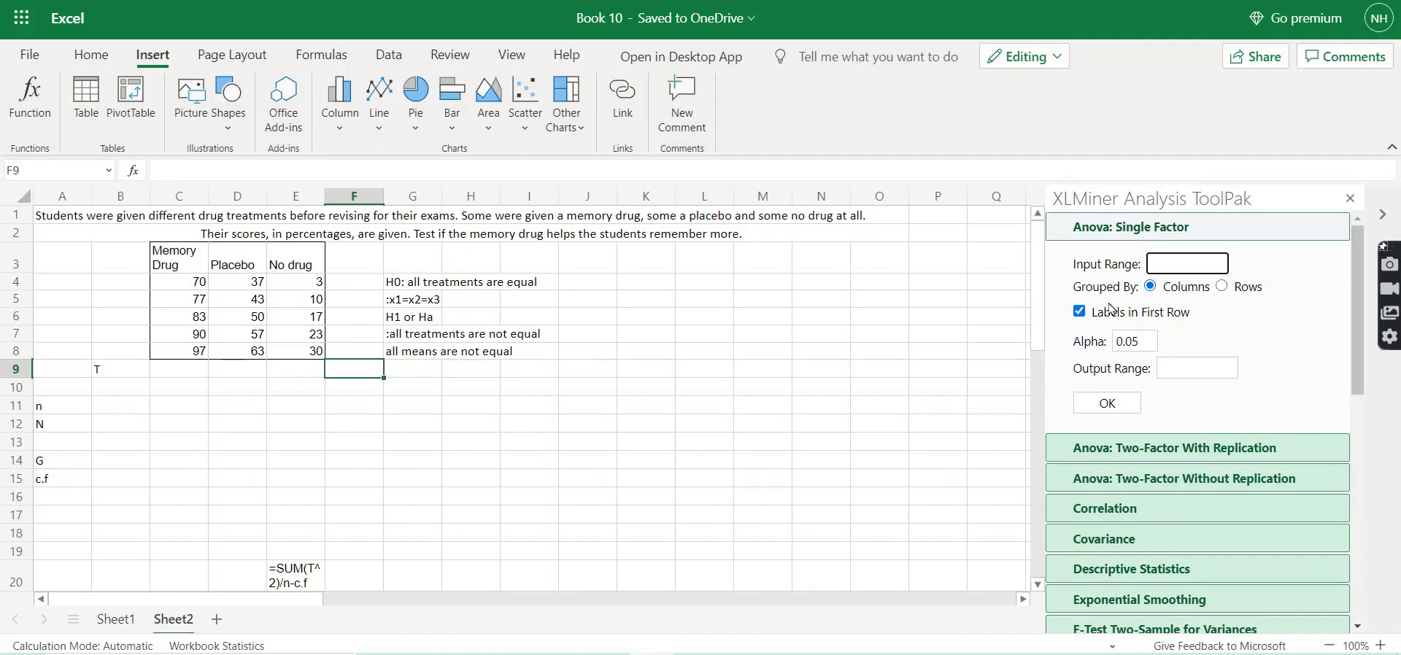
{"action": "left_click_drag", "start_coordinate": [164, 264], "coordinate": [287, 348]}
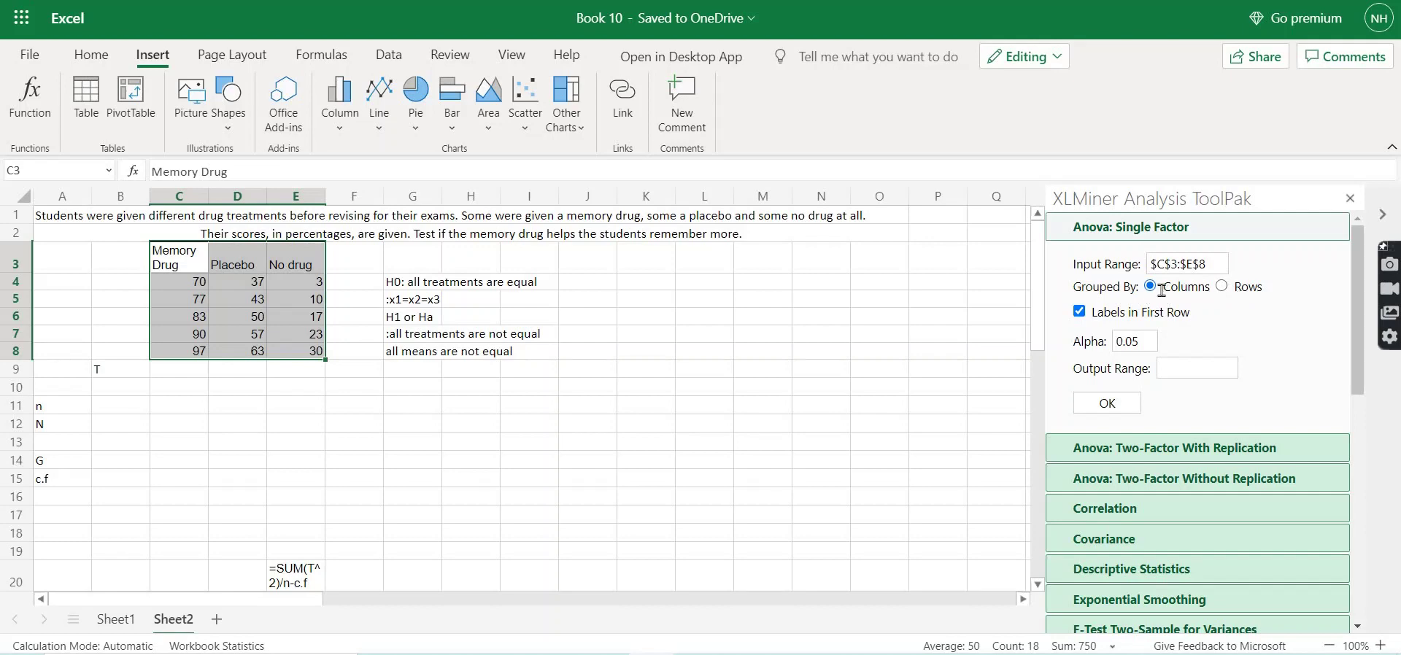
{"action": "left_click", "coordinate": [143, 264]}
{"action": "left_click", "coordinate": [198, 269]}
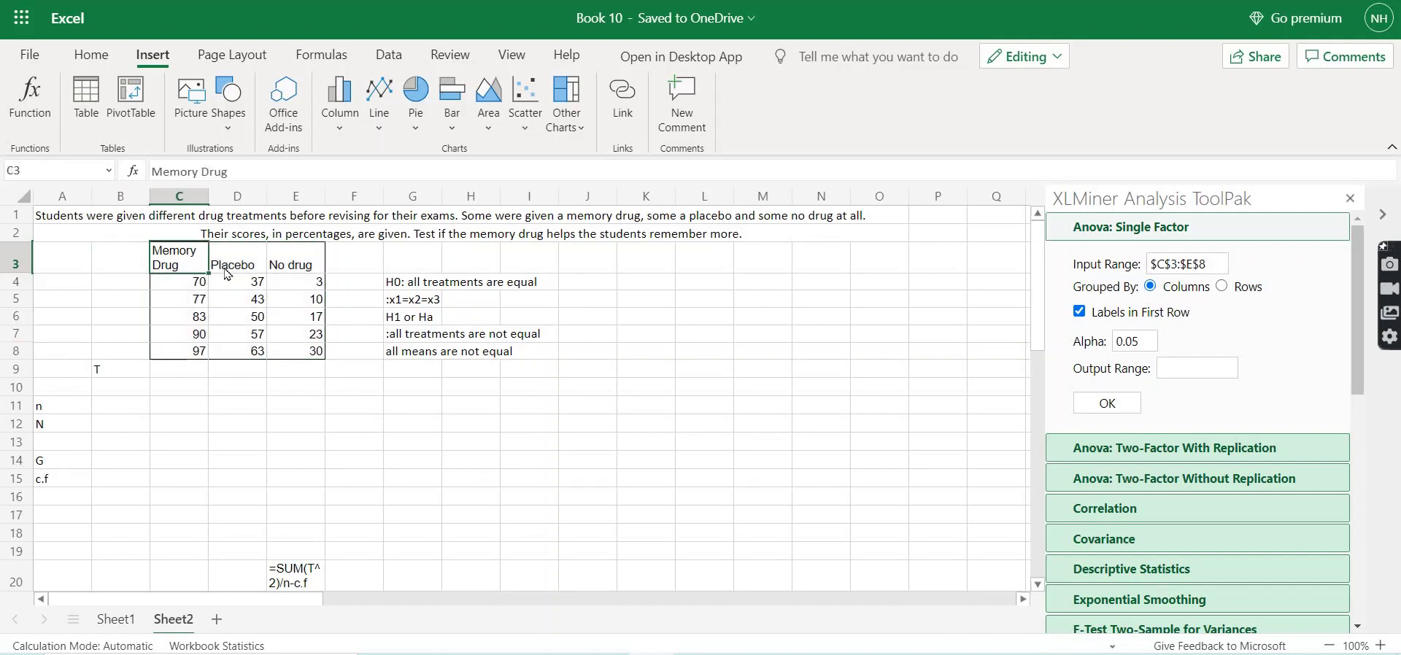
{"action": "left_click", "coordinate": [242, 268]}
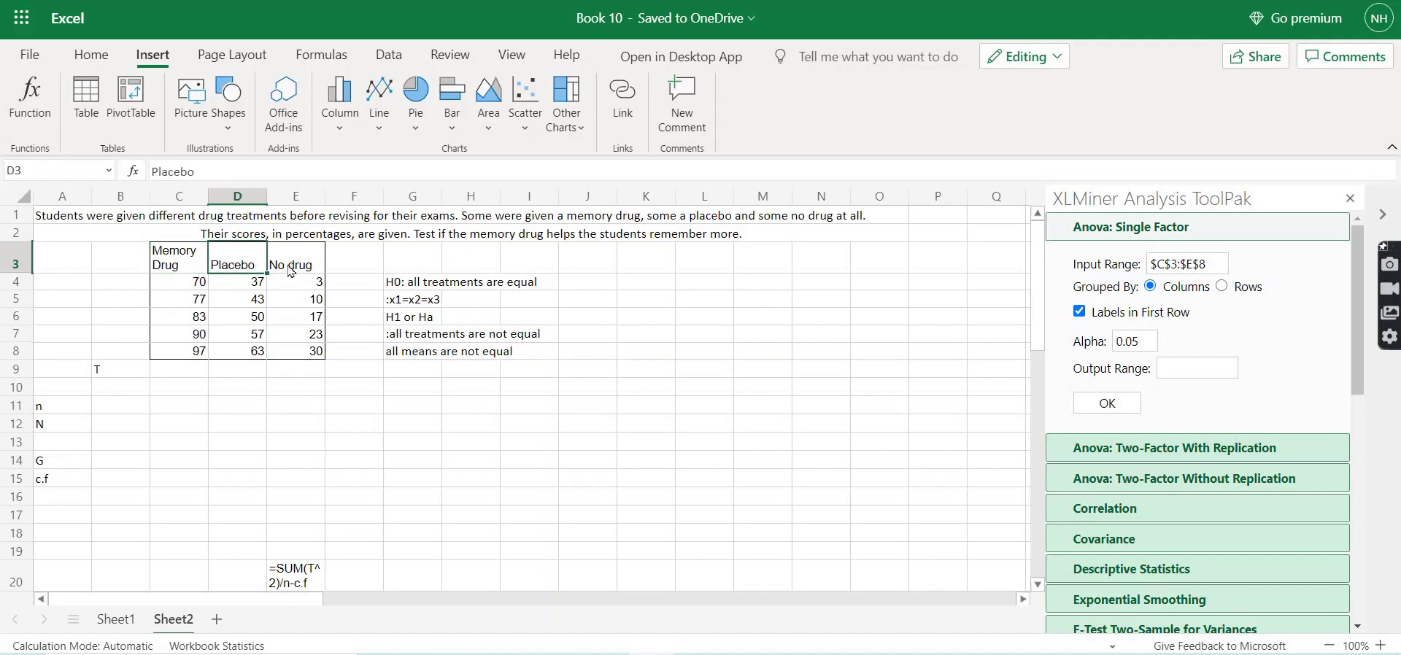
{"action": "left_click", "coordinate": [291, 272]}
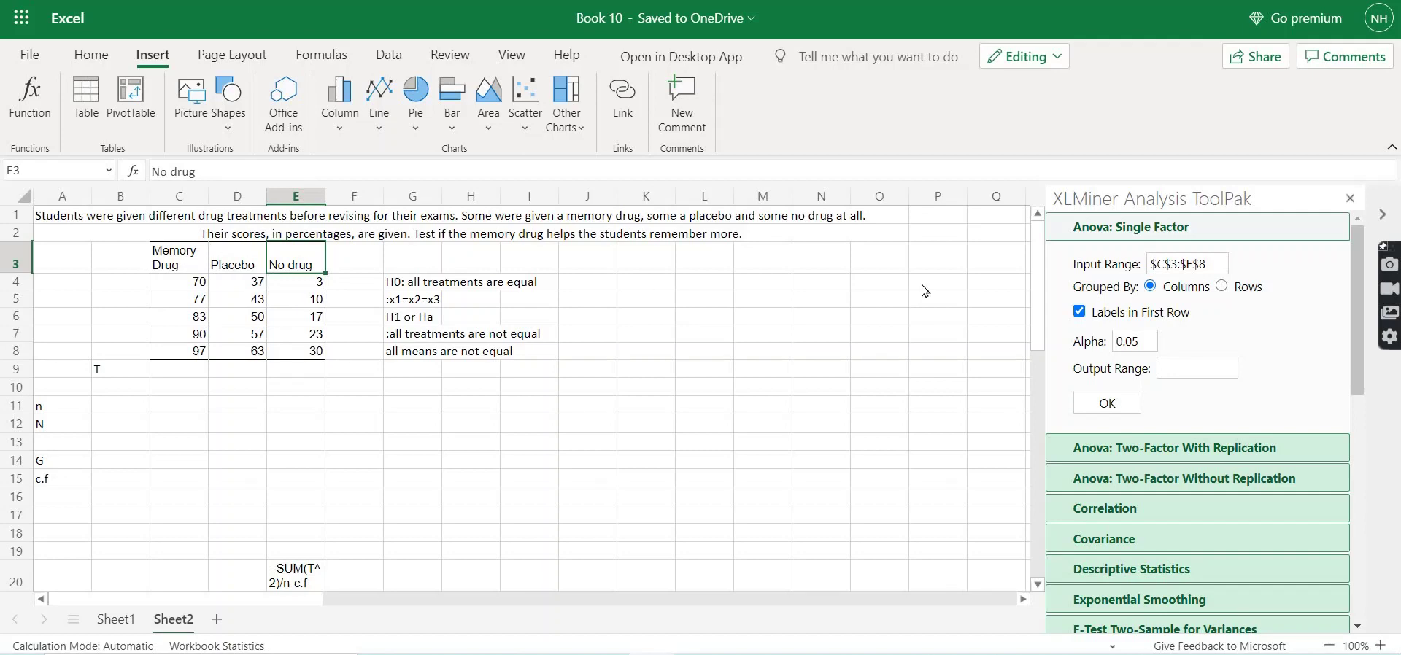
- Set the Anova: Single Factor output range to $F$9:$P$27
{"action": "left_click", "coordinate": [1168, 364]}
{"action": "left_click_drag", "start_coordinate": [341, 370], "coordinate": [493, 426]}
{"action": "left_click_drag", "start_coordinate": [699, 530], "coordinate": [936, 428]}
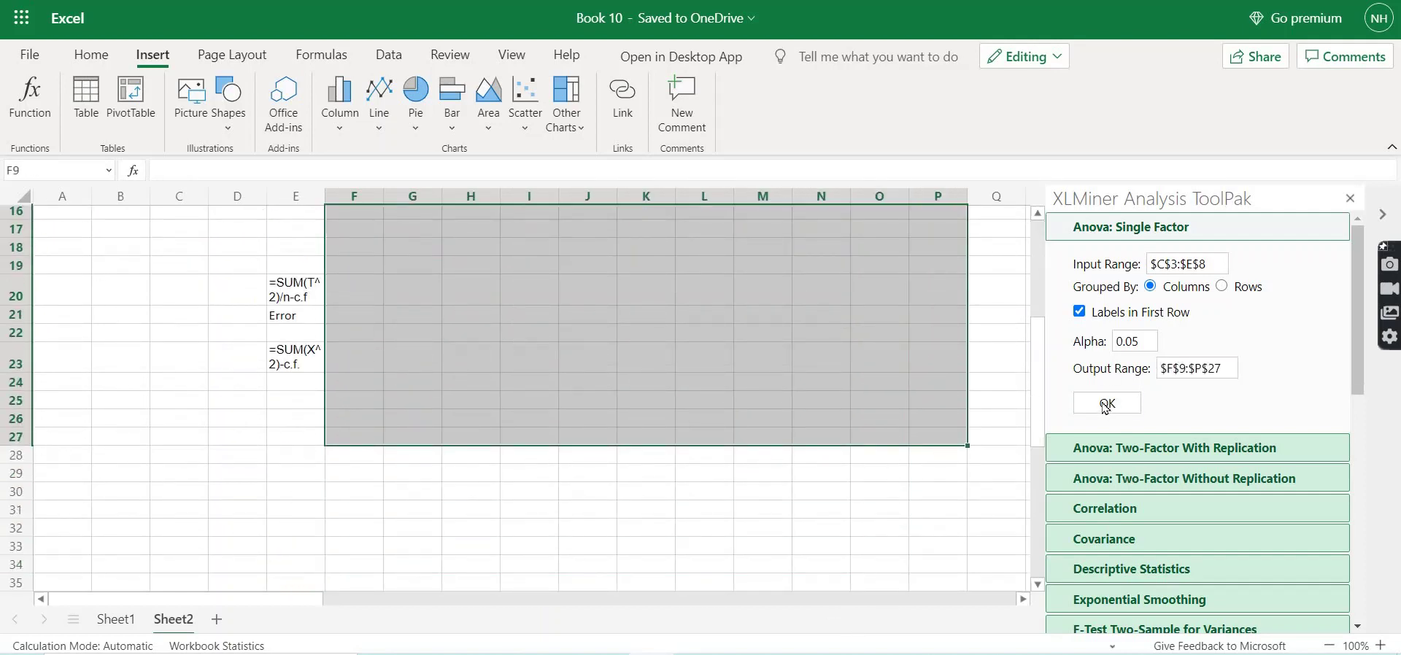
{"action": "left_click", "coordinate": [1105, 404]}
- Run the ANOVA and review its F 50.16007, P-value 1.49E-06 and F crit 3.885294 results
{"action": "left_click", "coordinate": [1105, 403]}
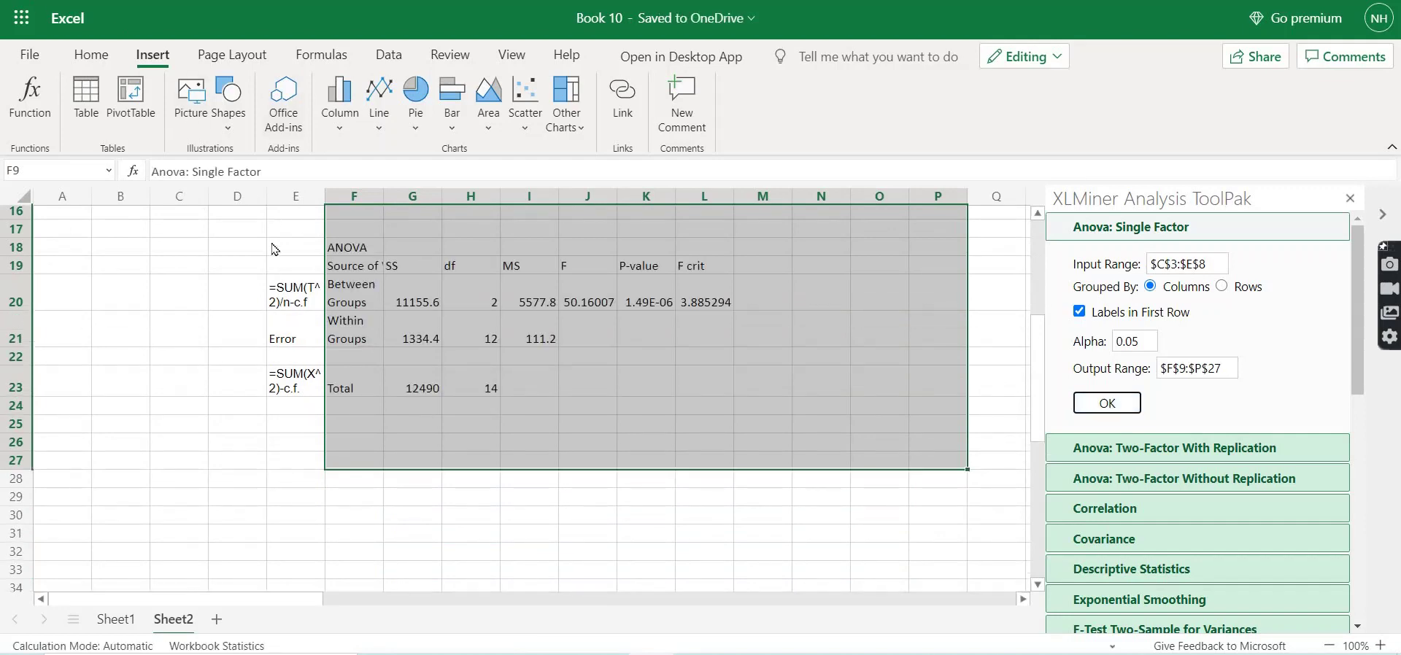
{"action": "scroll", "coordinate": [253, 291], "scroll_direction": "up", "scroll_amount": 3}
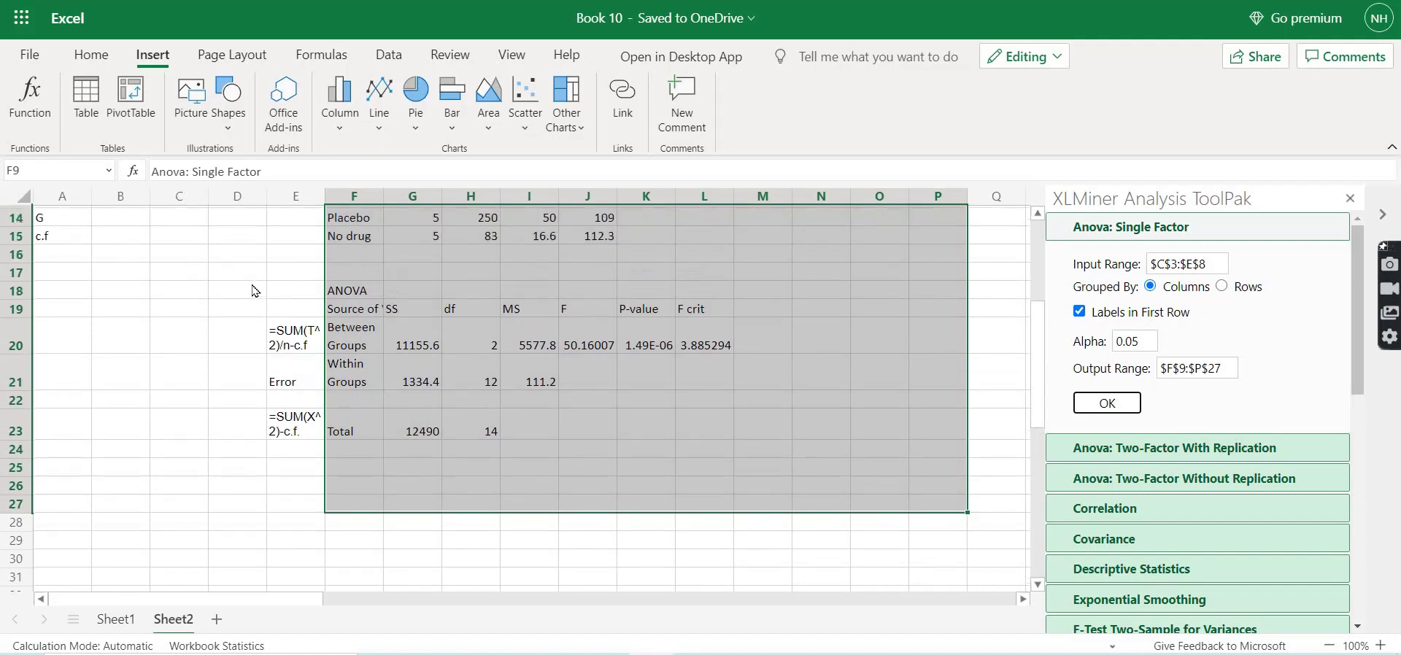
{"action": "scroll", "coordinate": [254, 291], "scroll_direction": "down", "scroll_amount": 2}
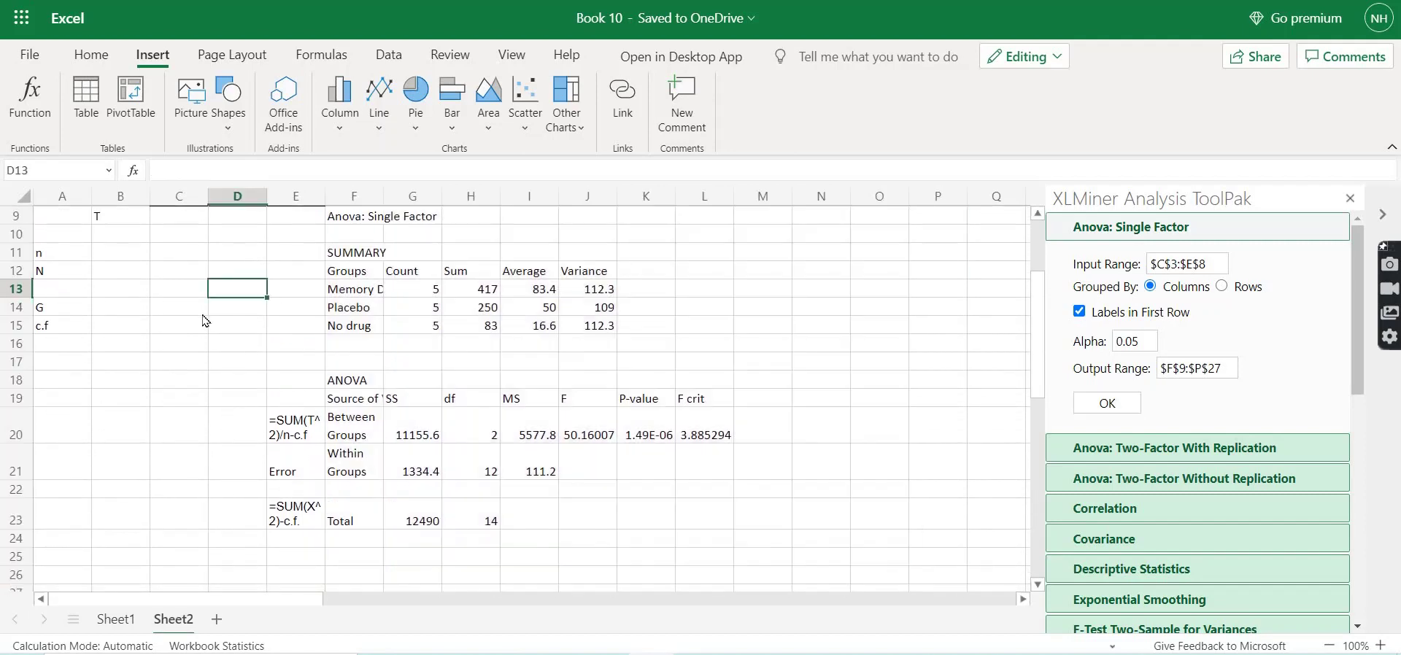
{"action": "left_click", "coordinate": [254, 289]}
{"action": "left_click", "coordinate": [580, 400]}
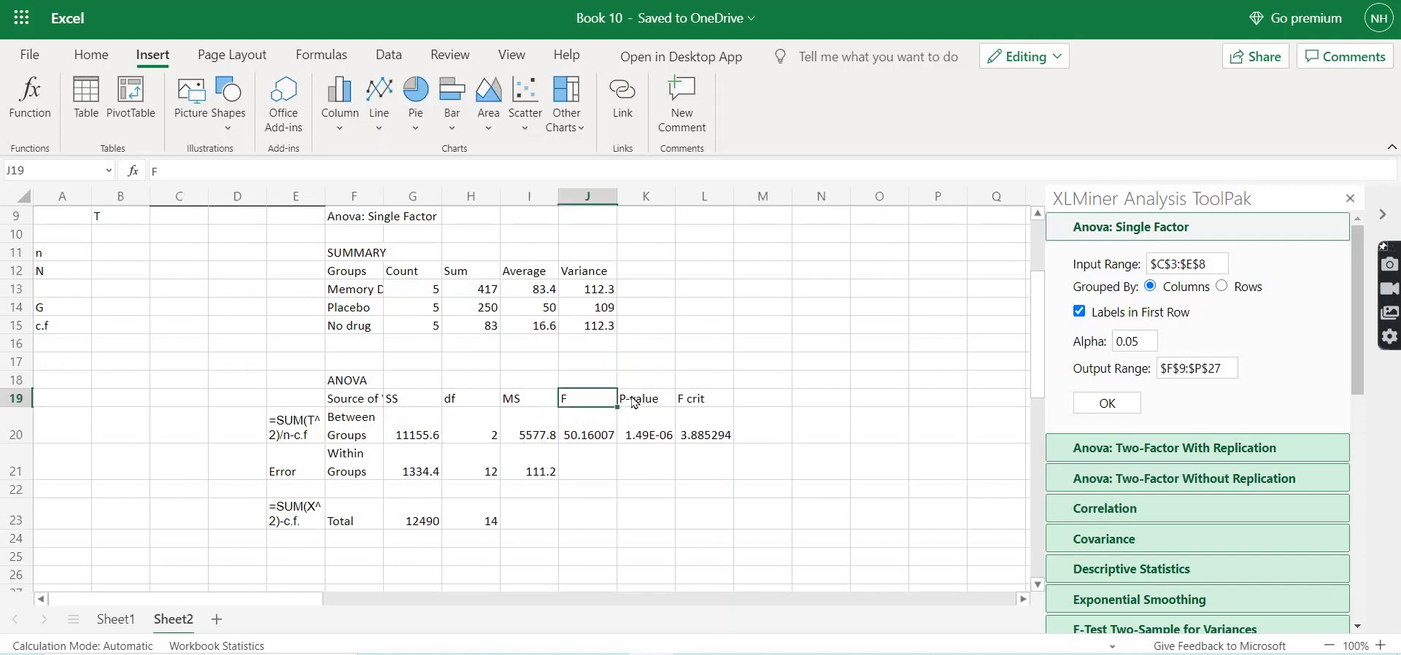
{"action": "key", "text": "Right"}
{"action": "left_click", "coordinate": [690, 402]}
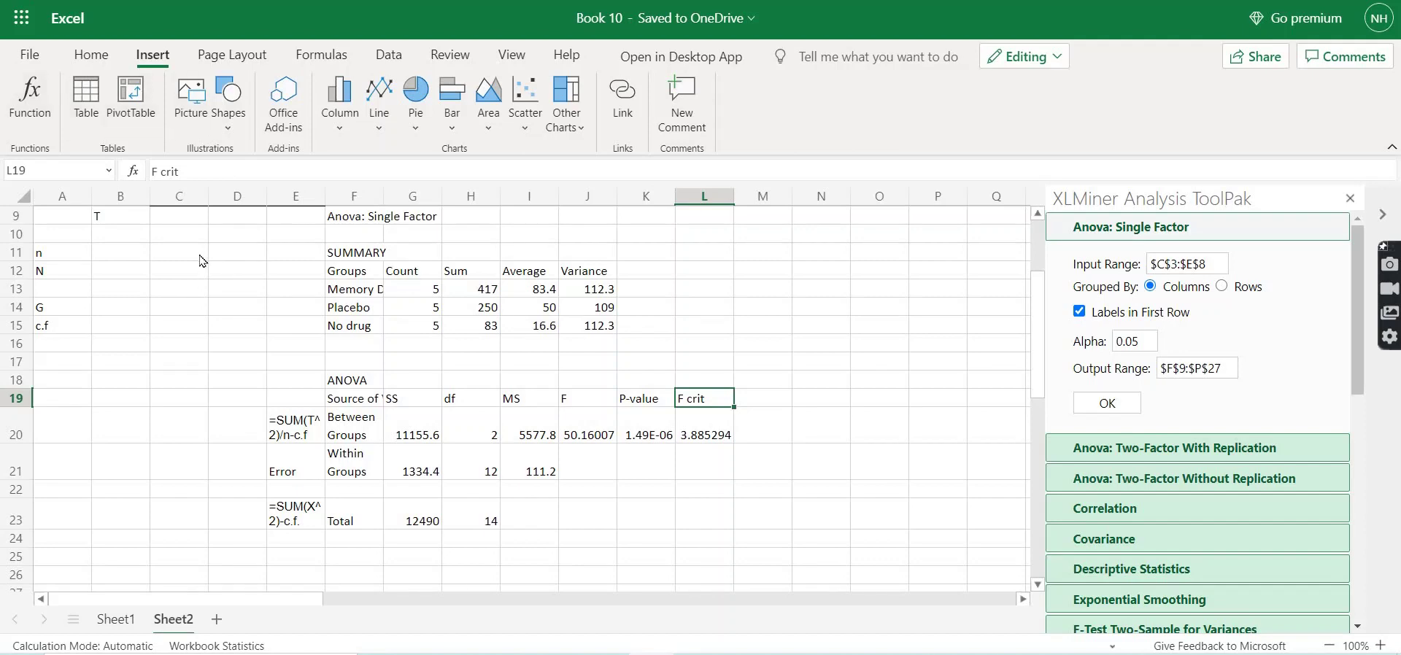
{"action": "scroll", "coordinate": [202, 260], "scroll_direction": "up", "scroll_amount": 3}
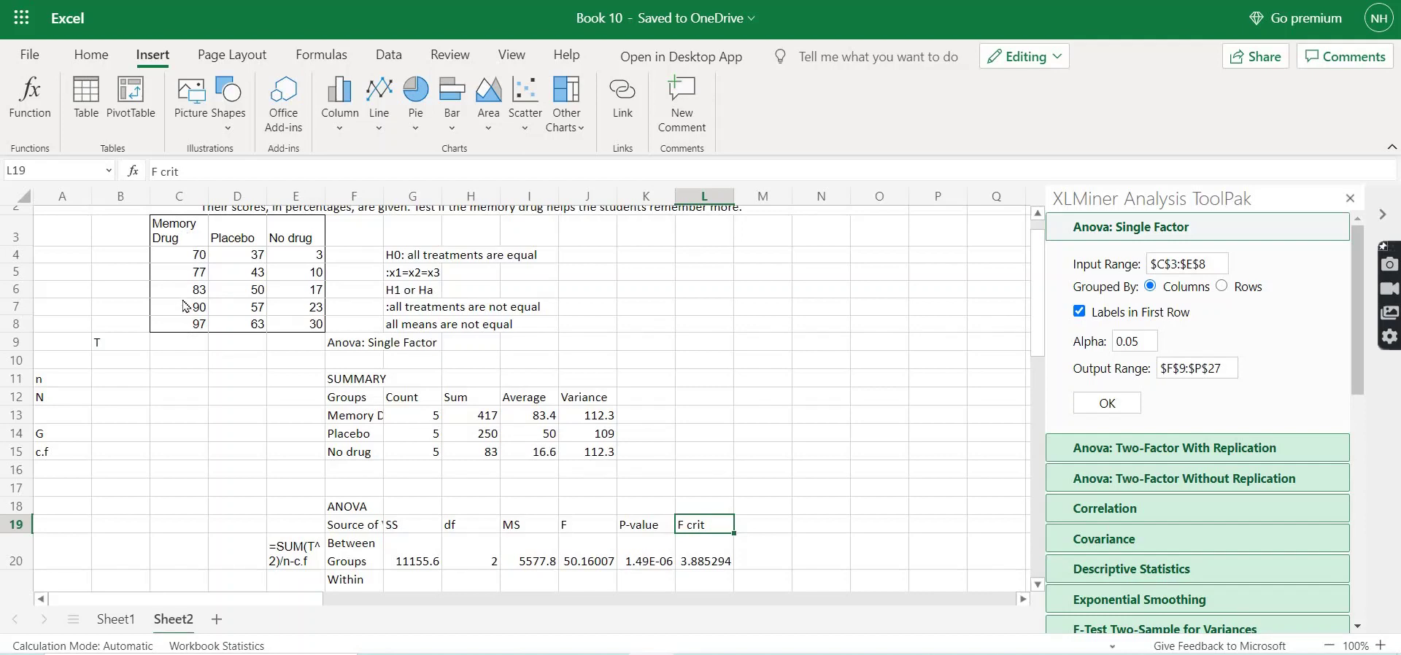
{"action": "left_click", "coordinate": [245, 246]}
{"action": "left_click", "coordinate": [191, 242]}
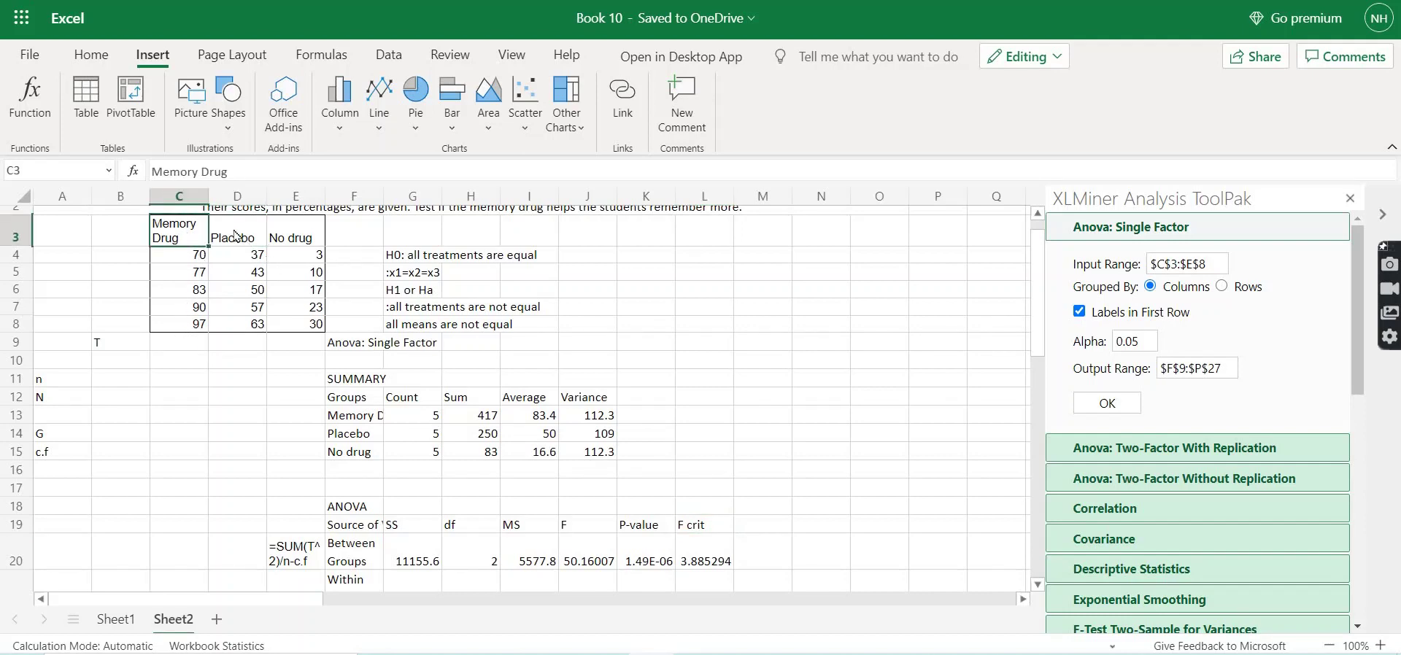
{"action": "key", "text": "Right"}
{"action": "left_click", "coordinate": [290, 234]}
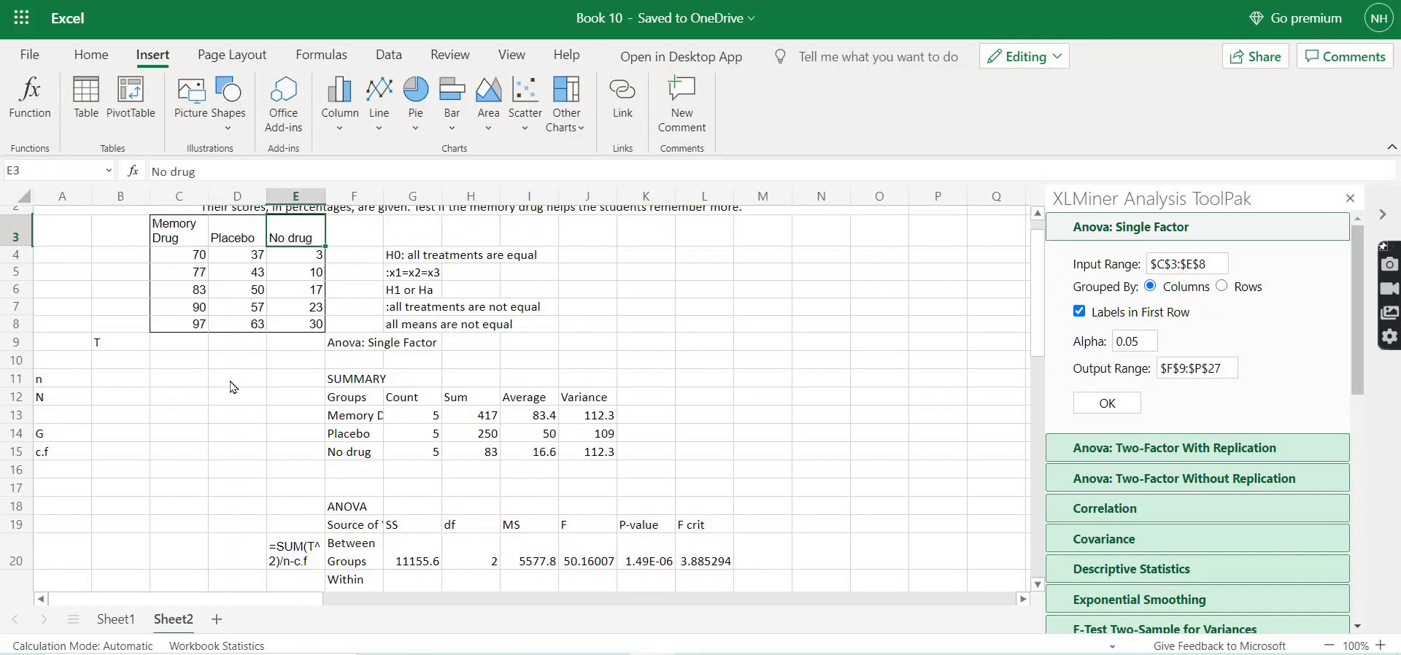
{"action": "scroll", "coordinate": [235, 380], "scroll_direction": "down", "scroll_amount": 3}
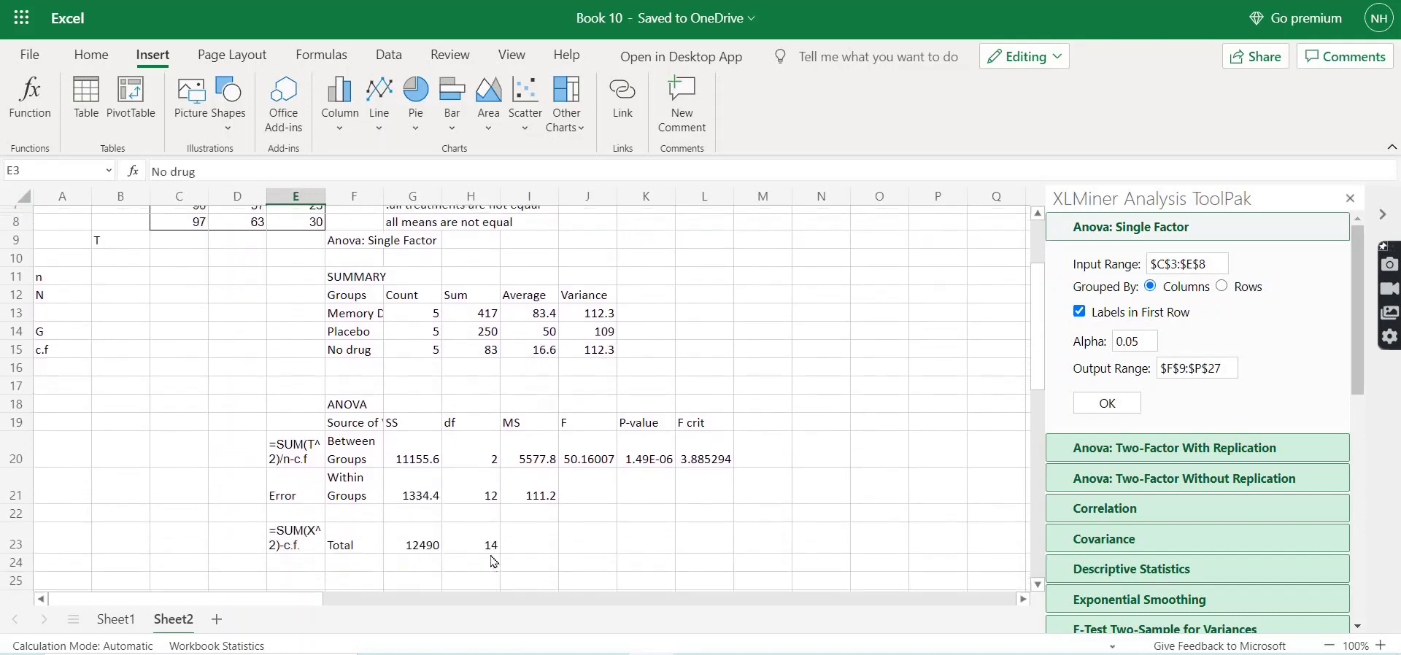
{"action": "left_click", "coordinate": [343, 420]}
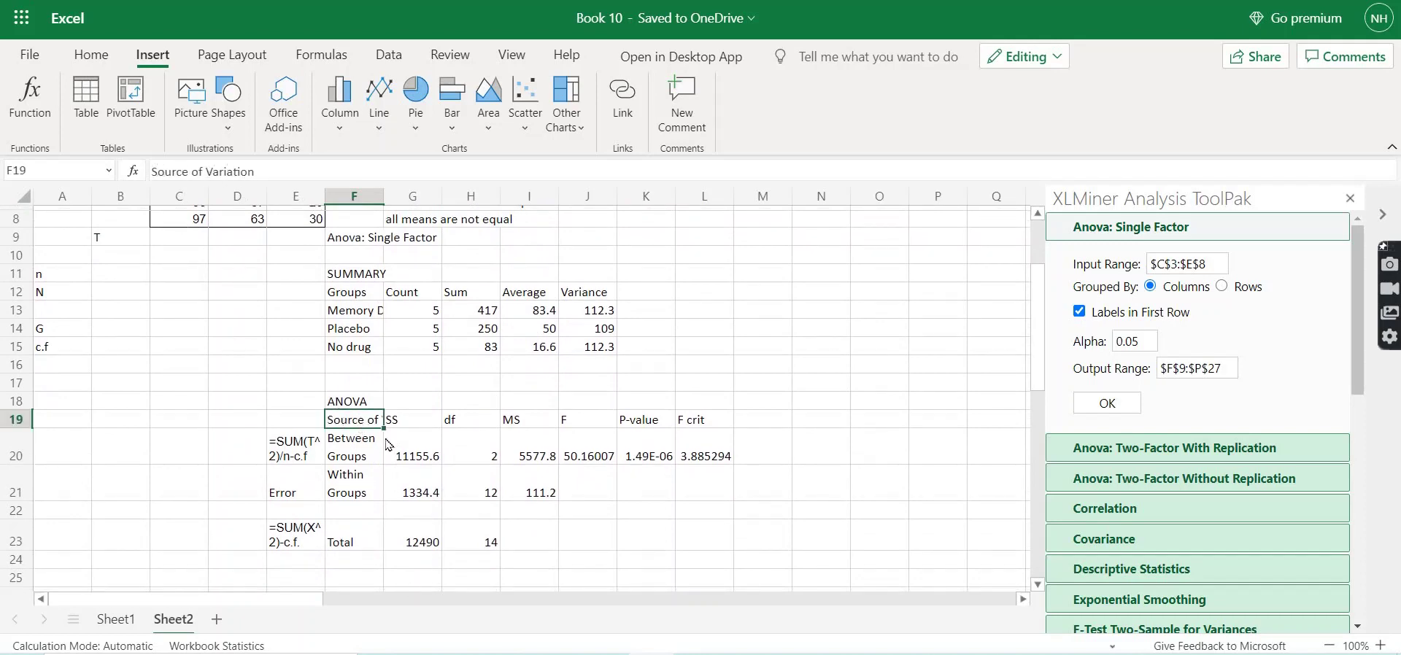
{"action": "left_click", "coordinate": [360, 459]}
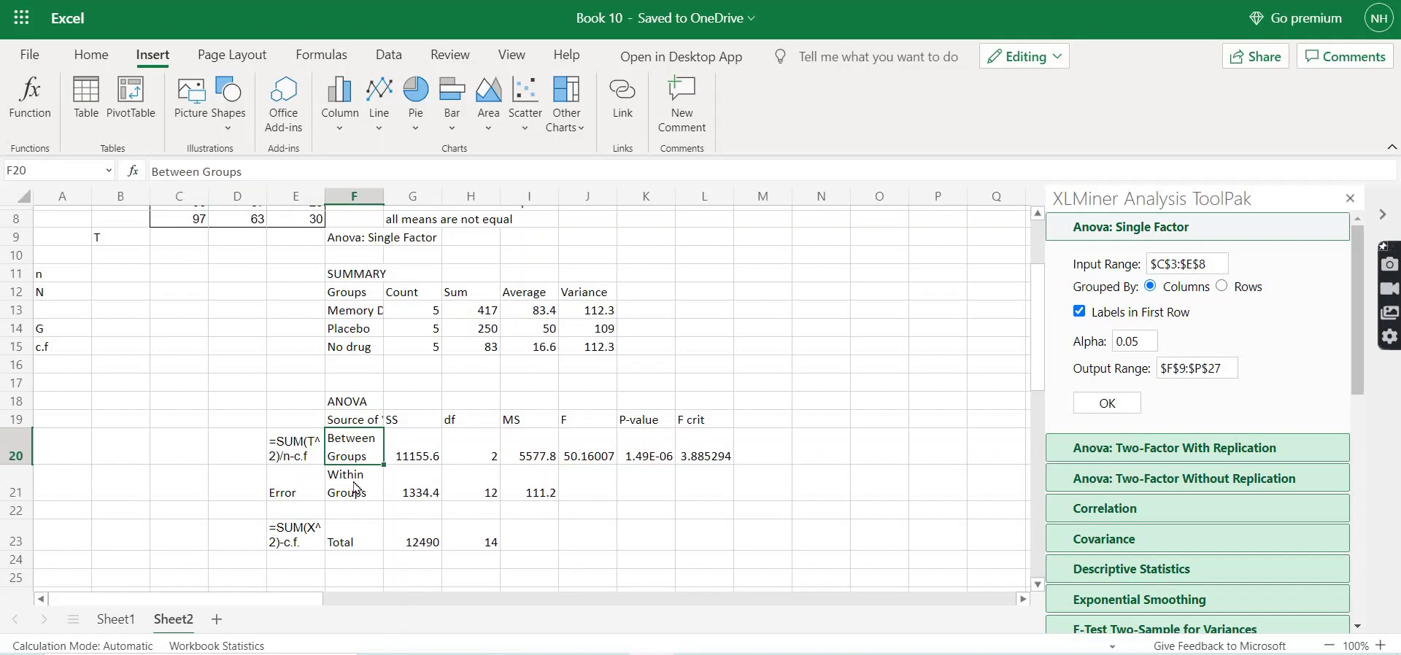
{"action": "left_click", "coordinate": [356, 489]}
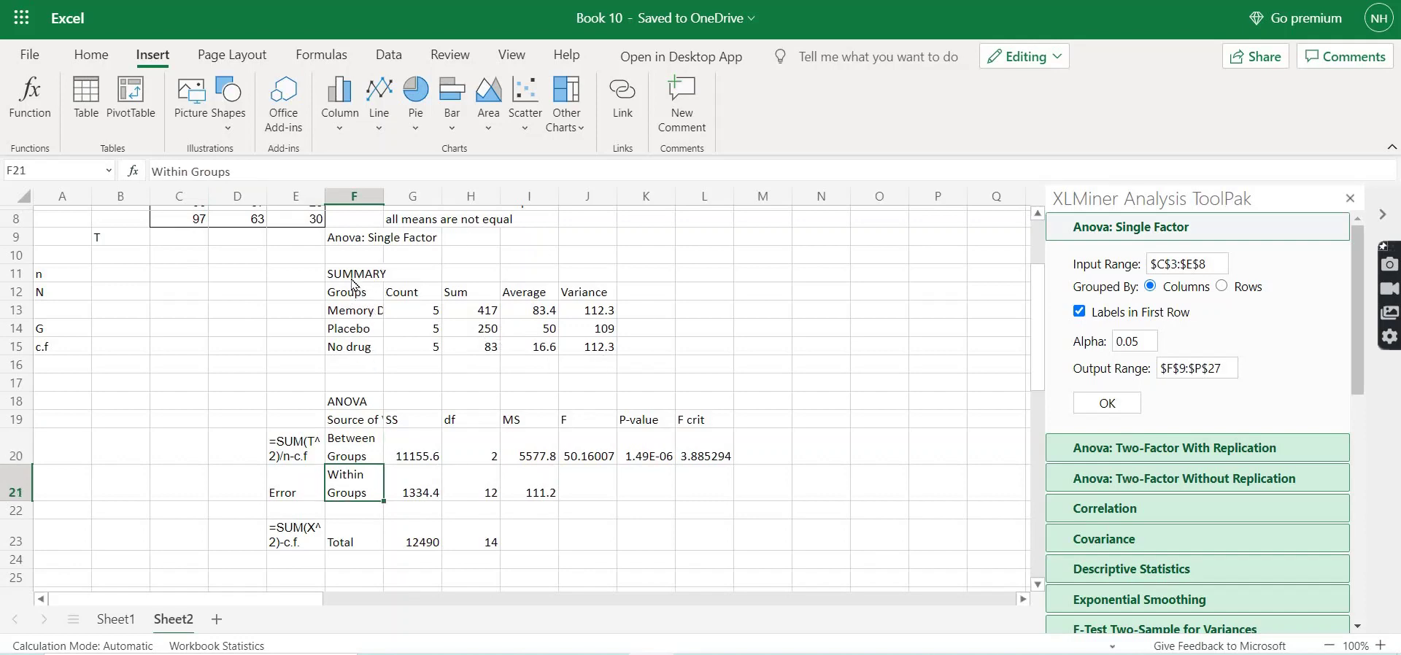
{"action": "left_click_drag", "start_coordinate": [352, 281], "coordinate": [618, 348]}
{"action": "scroll", "coordinate": [617, 352], "scroll_direction": "up", "scroll_amount": 2}
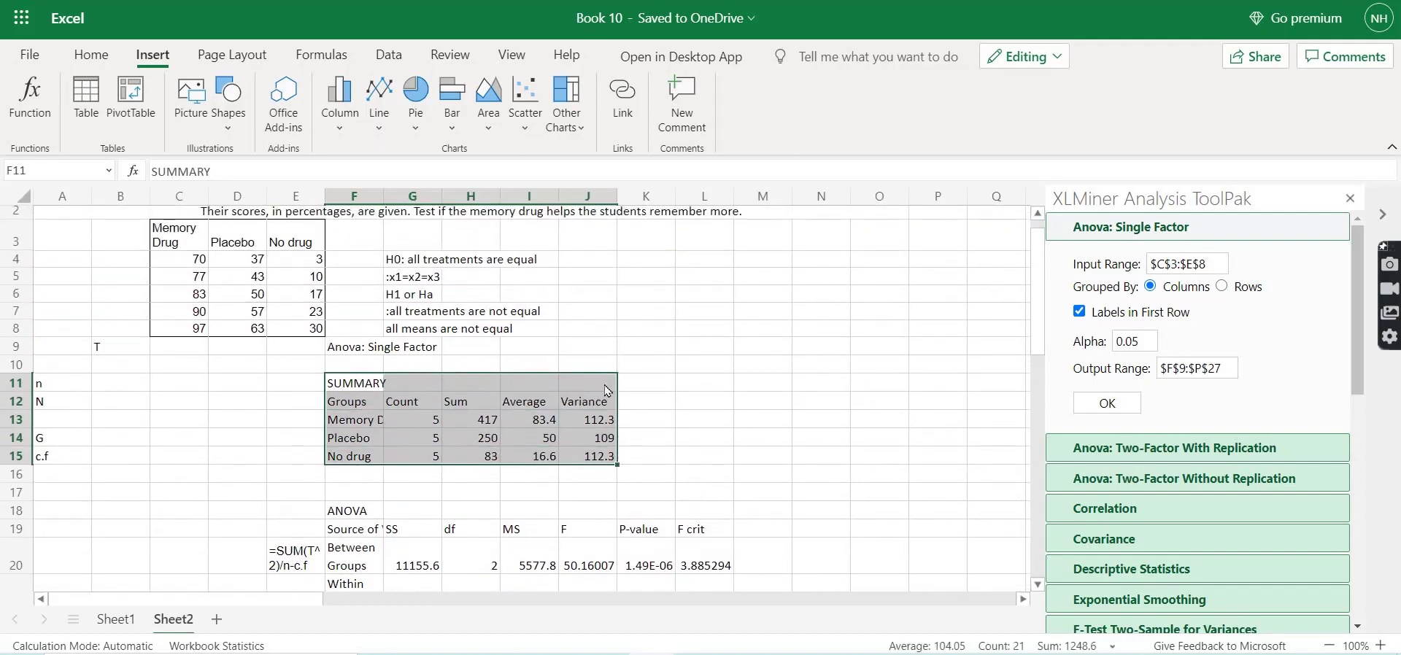
{"action": "left_click", "coordinate": [344, 406]}
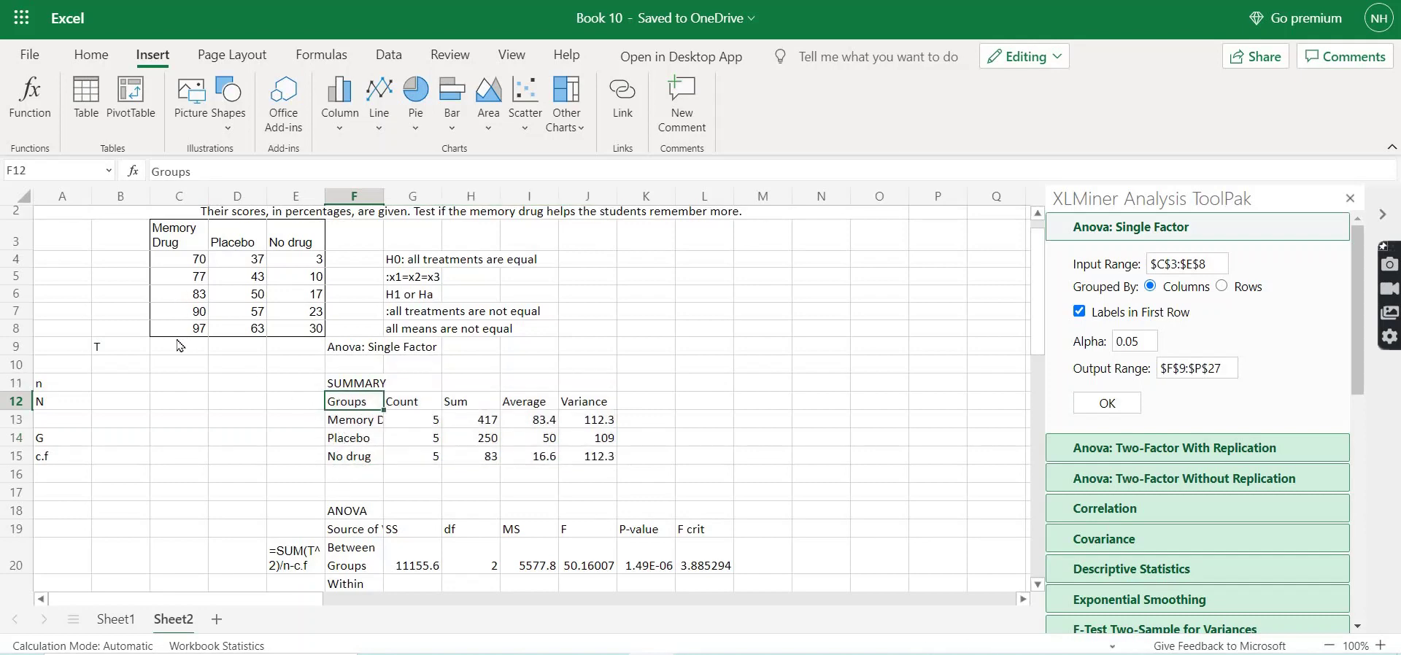
{"action": "left_click", "coordinate": [392, 407]}
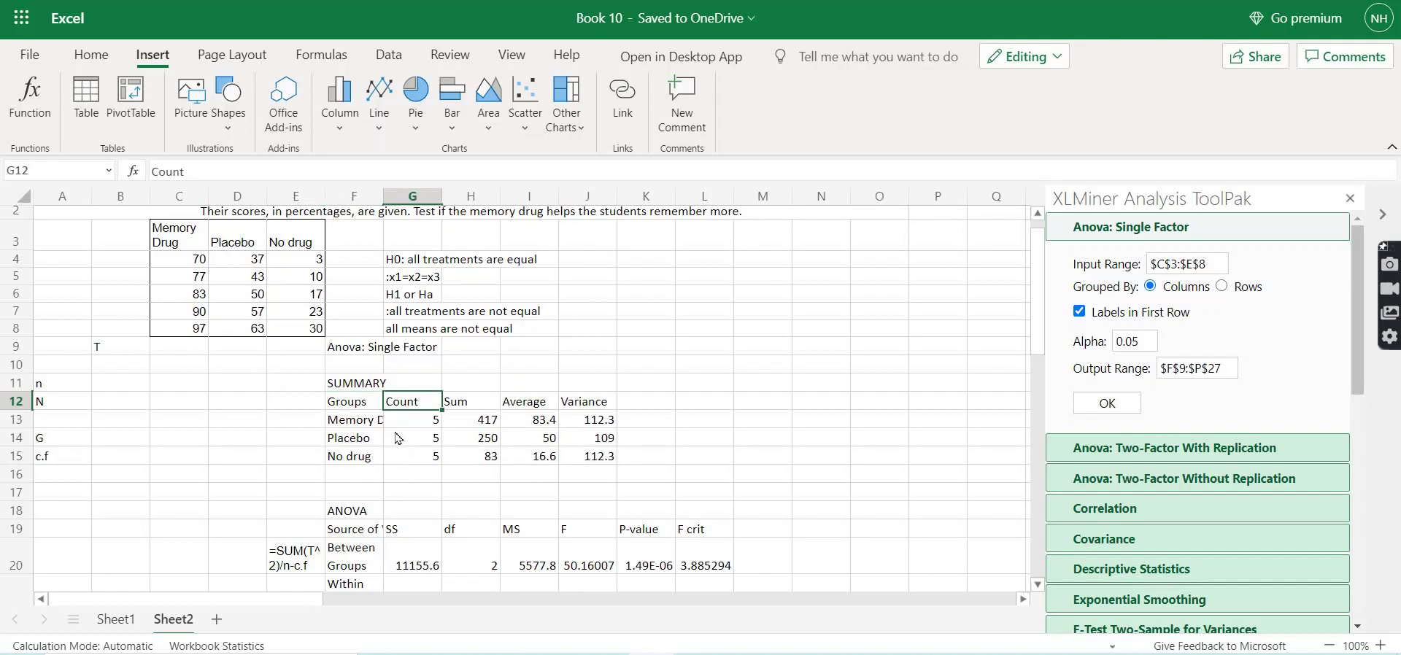
{"action": "left_click", "coordinate": [175, 266]}
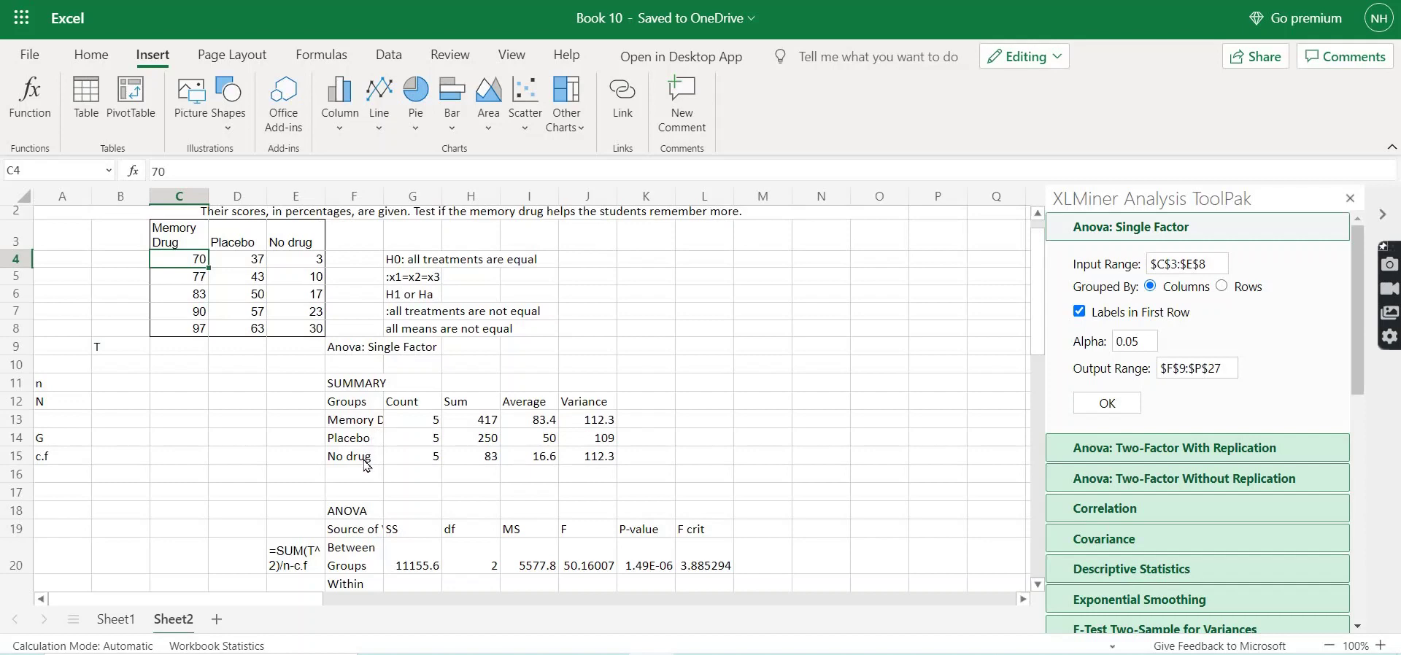
{"action": "left_click", "coordinate": [457, 404]}
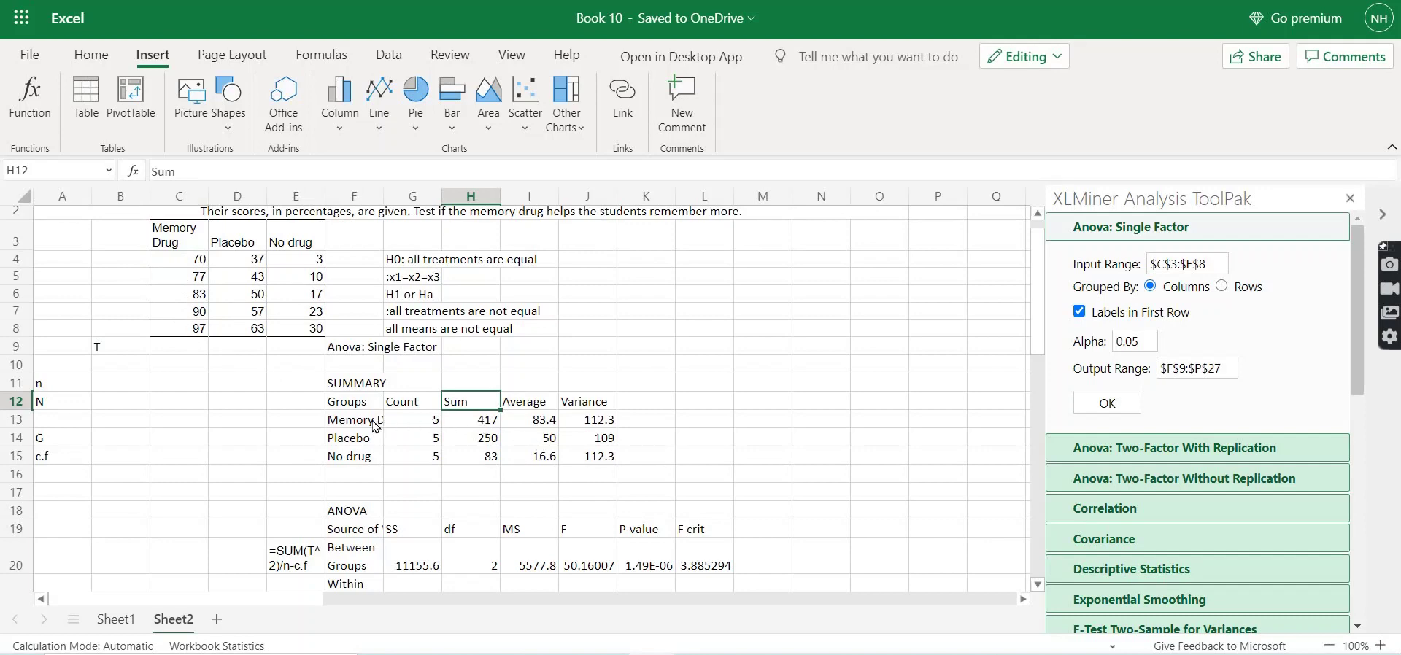
{"action": "left_click", "coordinate": [288, 420]}
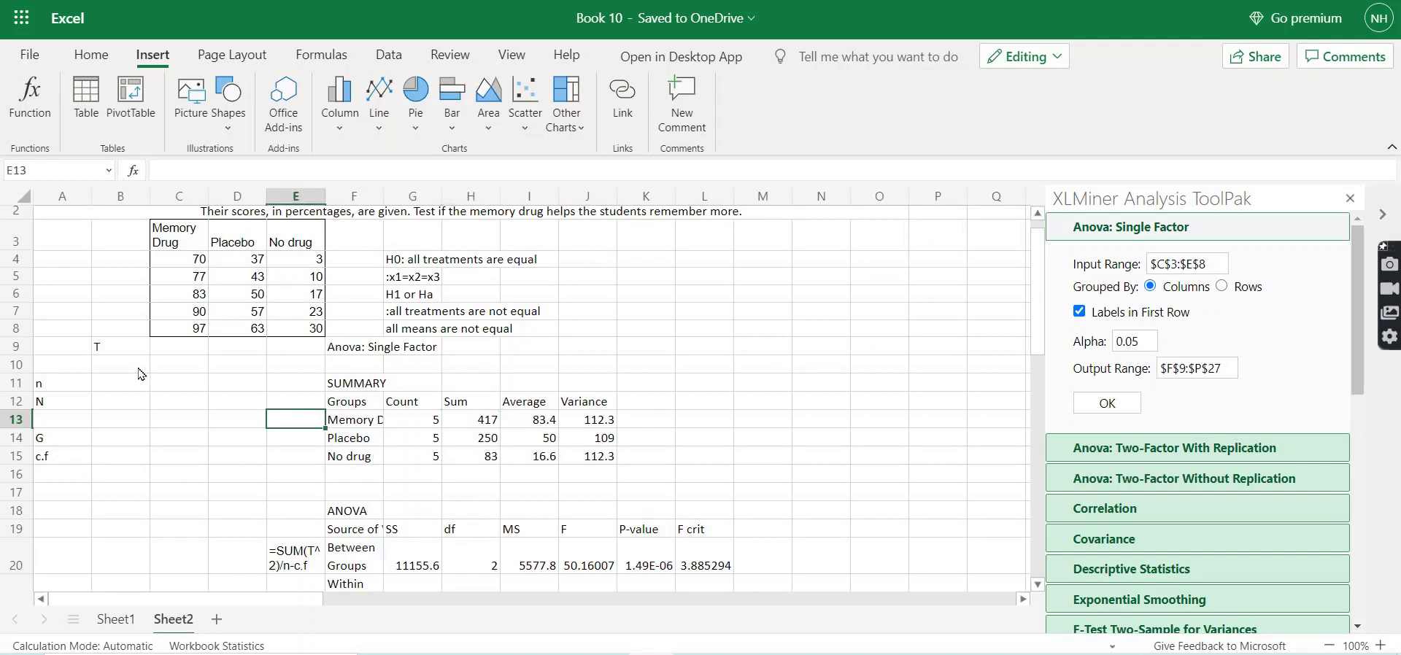
- Total the Memory Drug scores in C9 with =SUM(C4:C8), giving 417
{"action": "type", "text": "="}
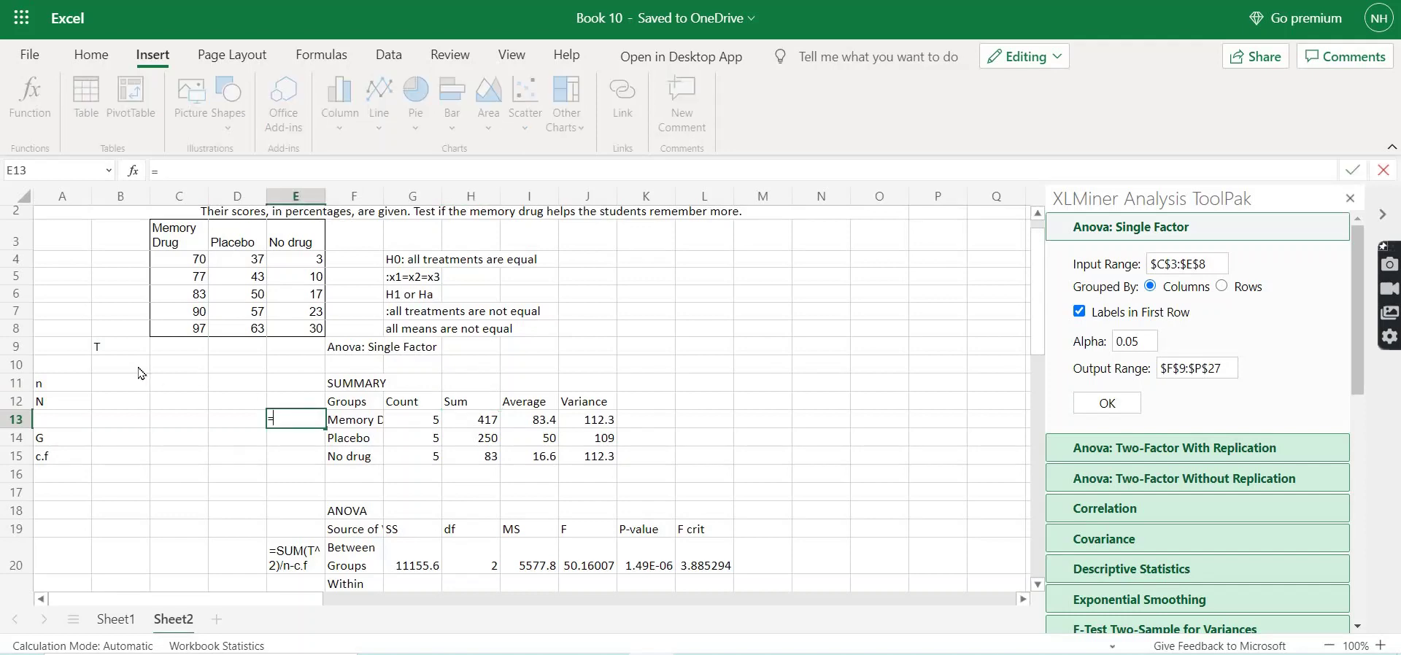
{"action": "key", "text": "BackSpace"}
{"action": "left_click", "coordinate": [175, 346]}
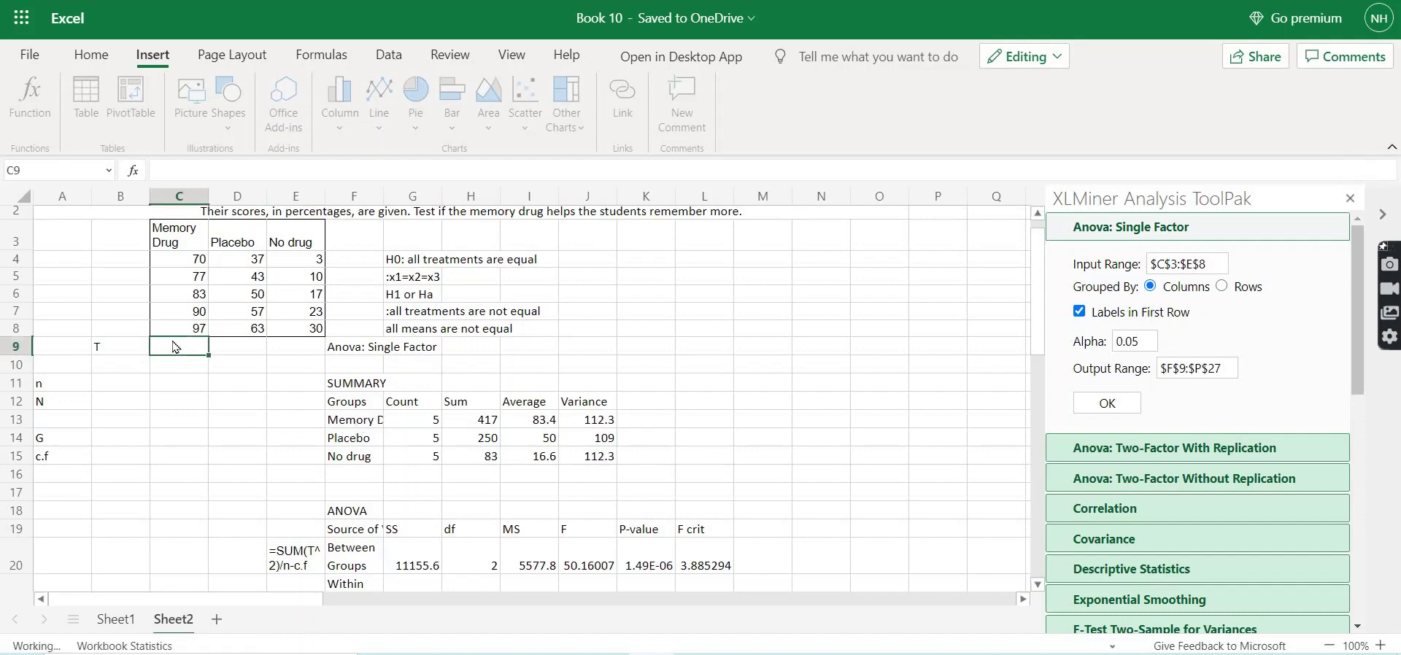
{"action": "type", "text": "="}
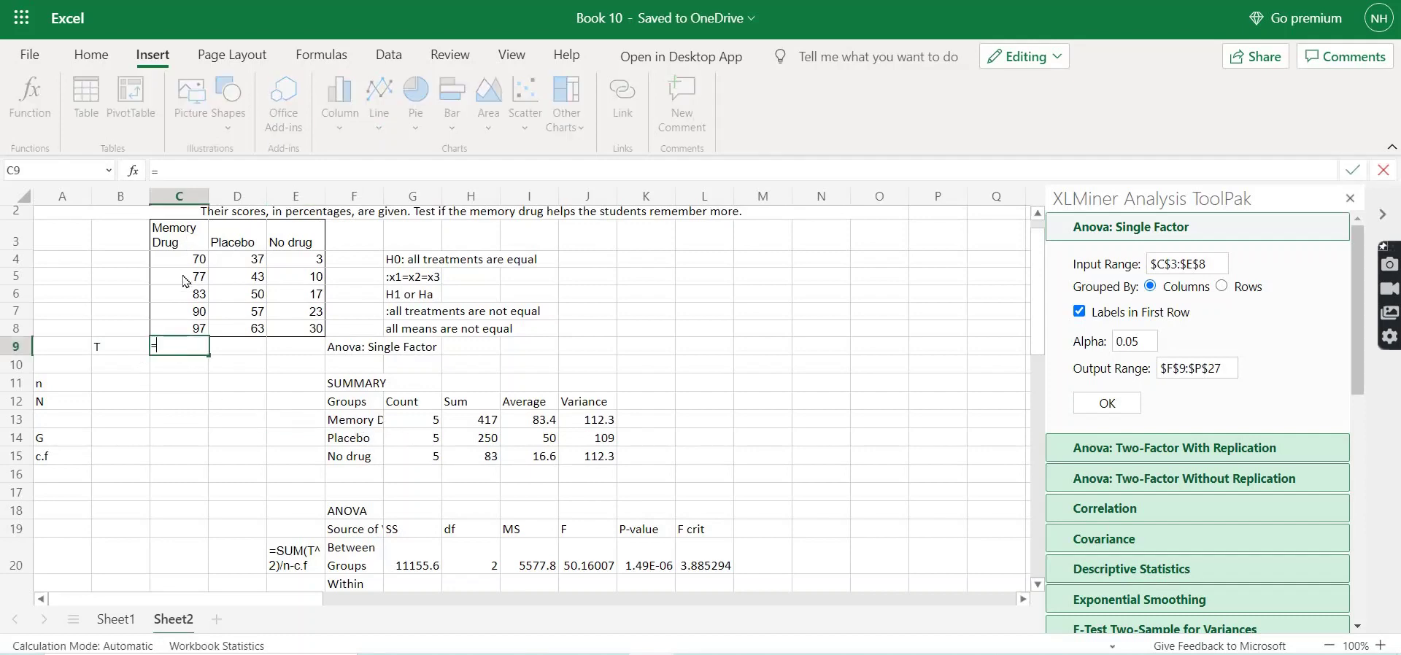
{"action": "type", "text": "sum"}
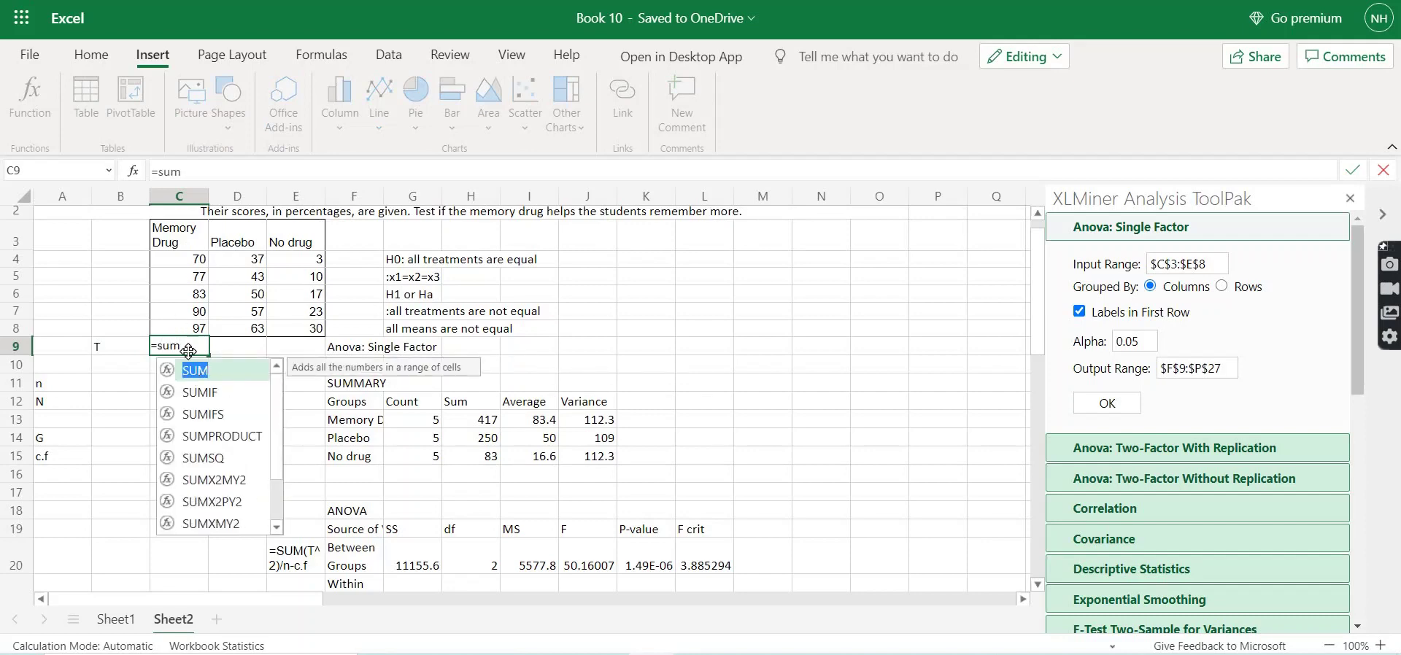
{"action": "double_click", "coordinate": [196, 372]}
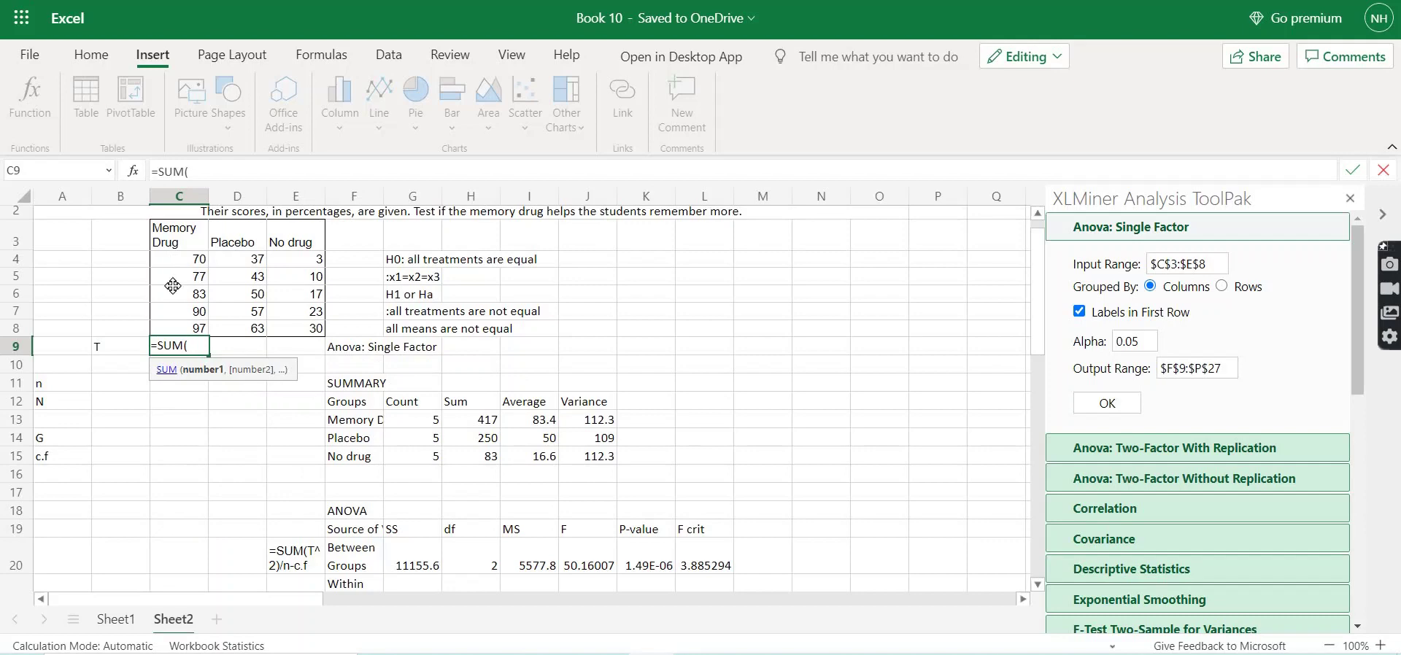
{"action": "left_click_drag", "start_coordinate": [175, 261], "coordinate": [184, 330]}
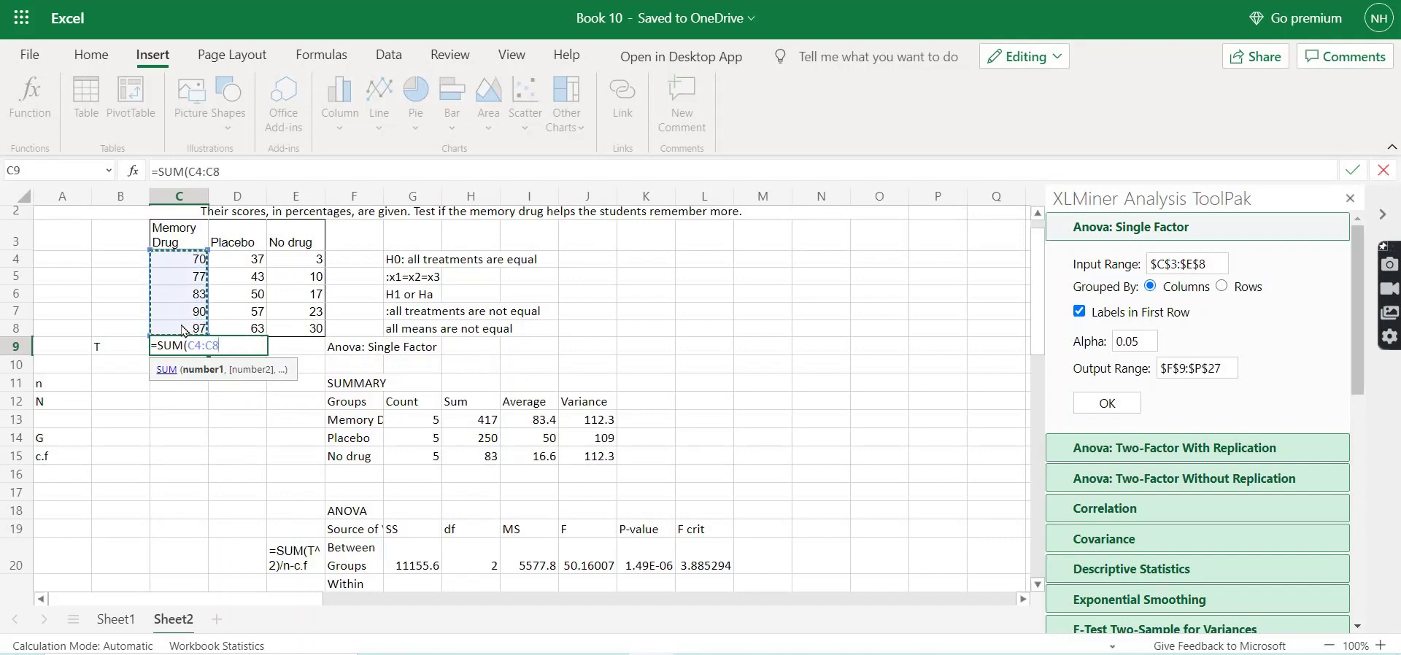
{"action": "type", "text": ")"}
{"action": "key", "text": "Return"}
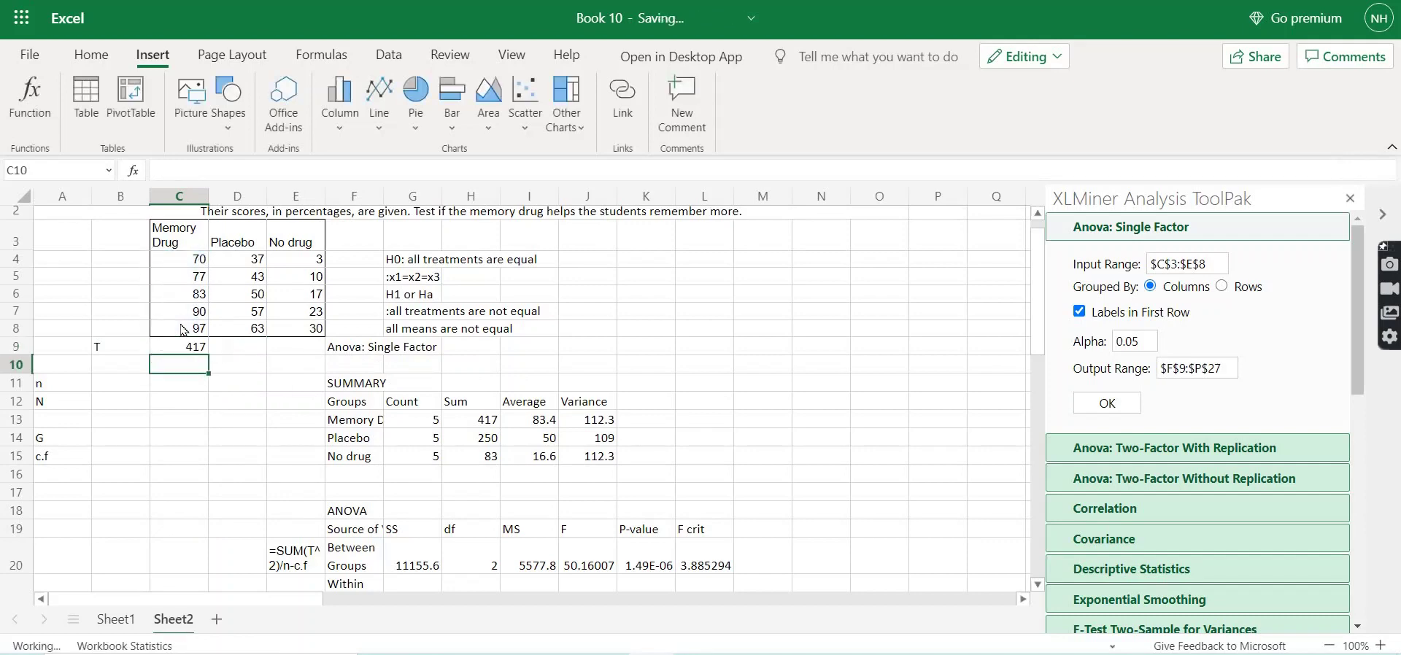
{"action": "left_click", "coordinate": [481, 421]}
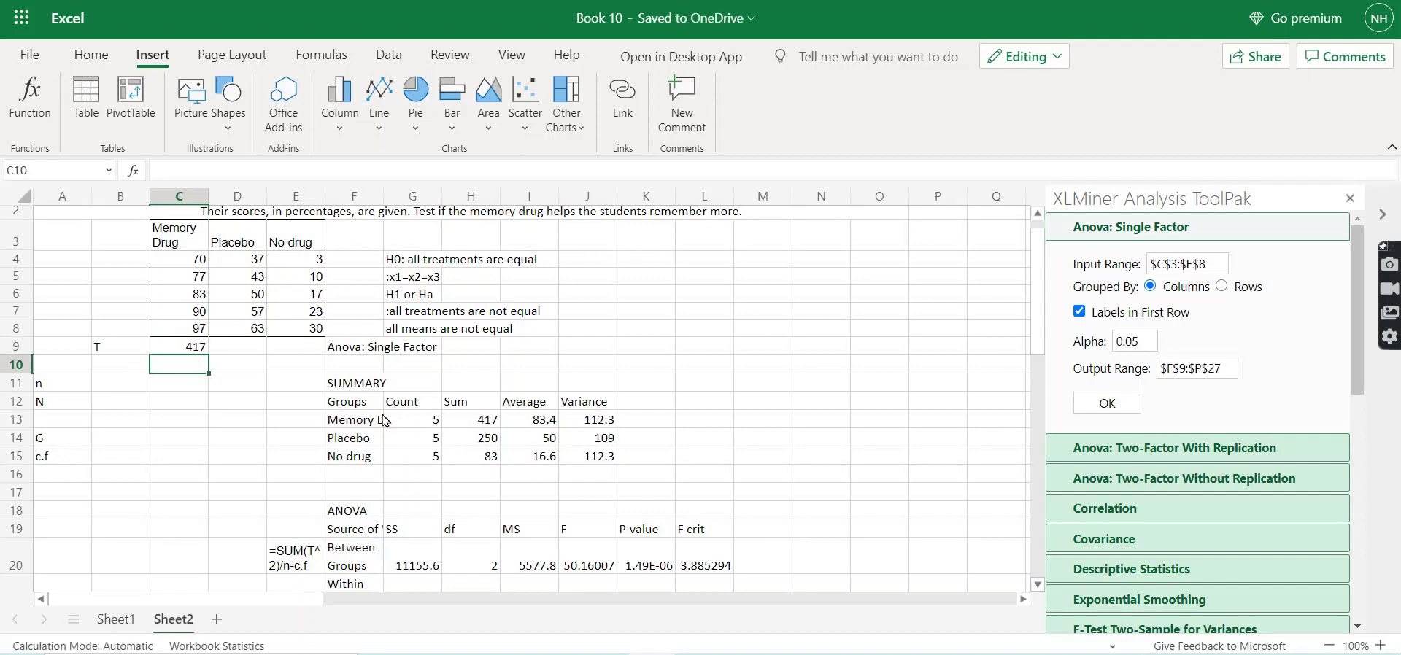
{"action": "left_click", "coordinate": [175, 349]}
- Total Placebo in D9 with =SUM(D4:D8), giving 250, and No drug in E9 with =SUM(E4:E8)
{"action": "left_click", "coordinate": [236, 352]}
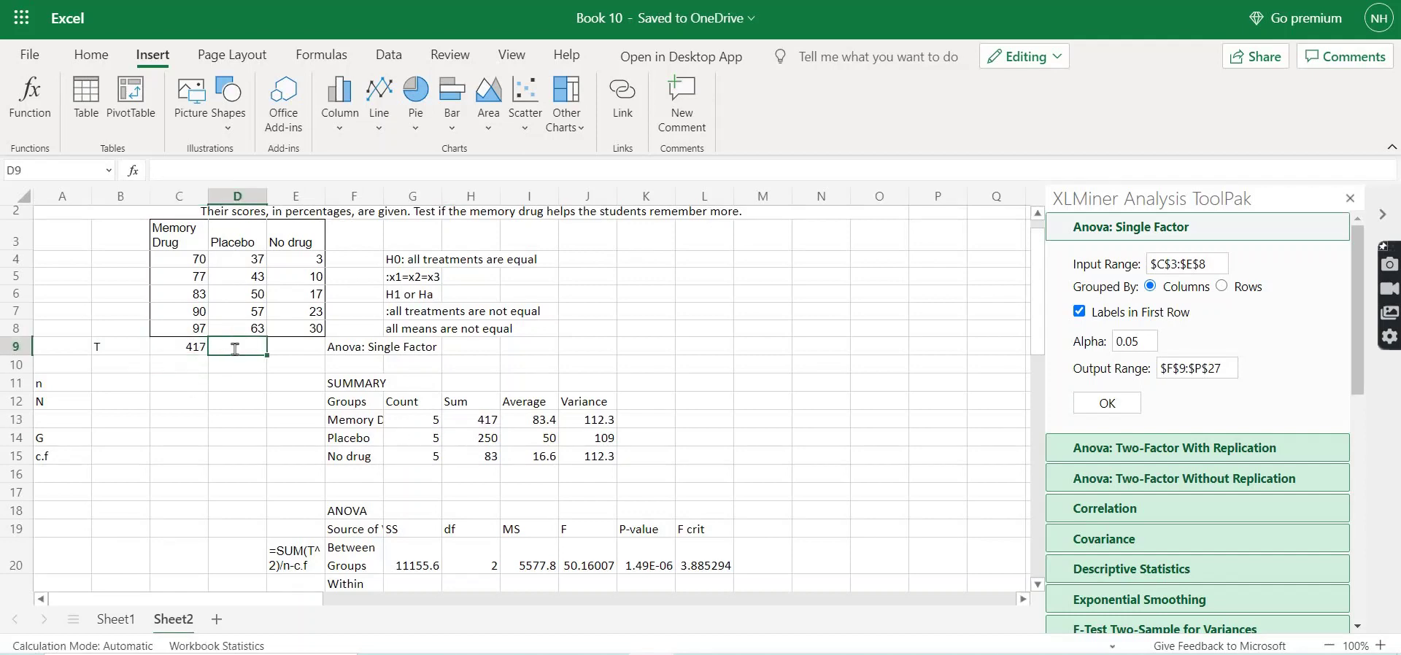
{"action": "type", "text": "=sum"}
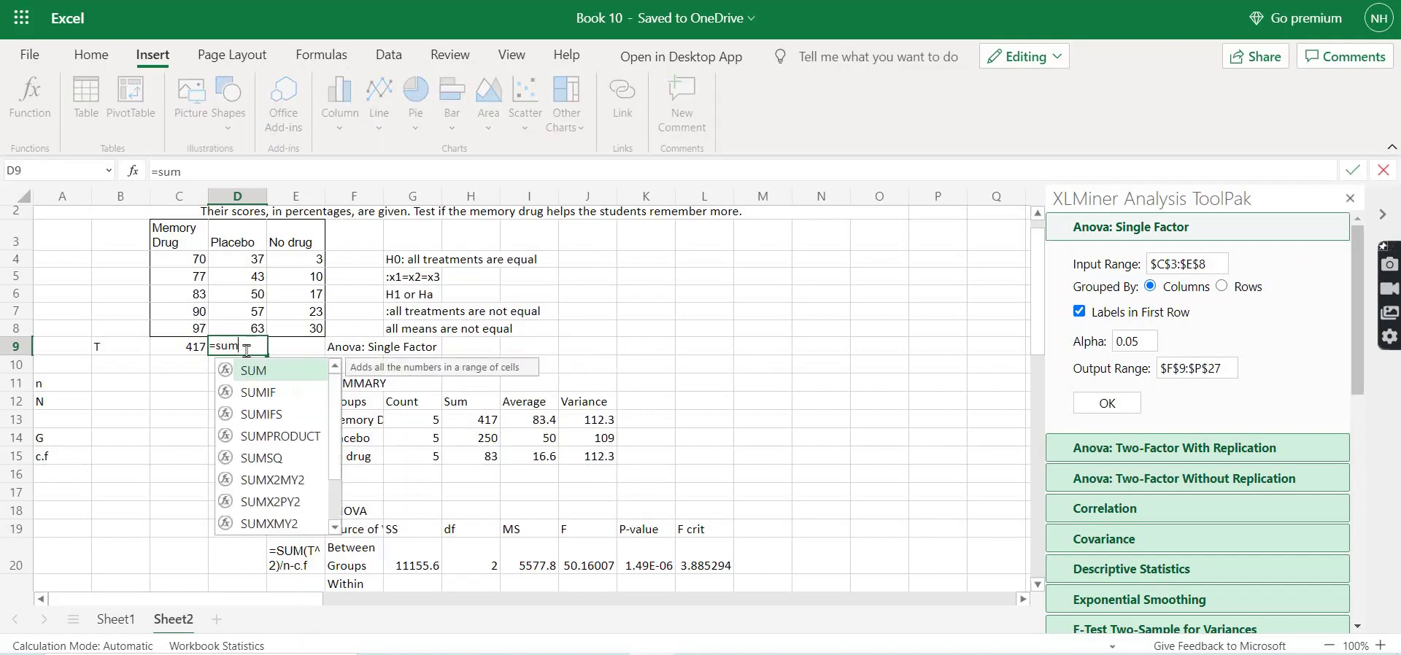
{"action": "double_click", "coordinate": [260, 370]}
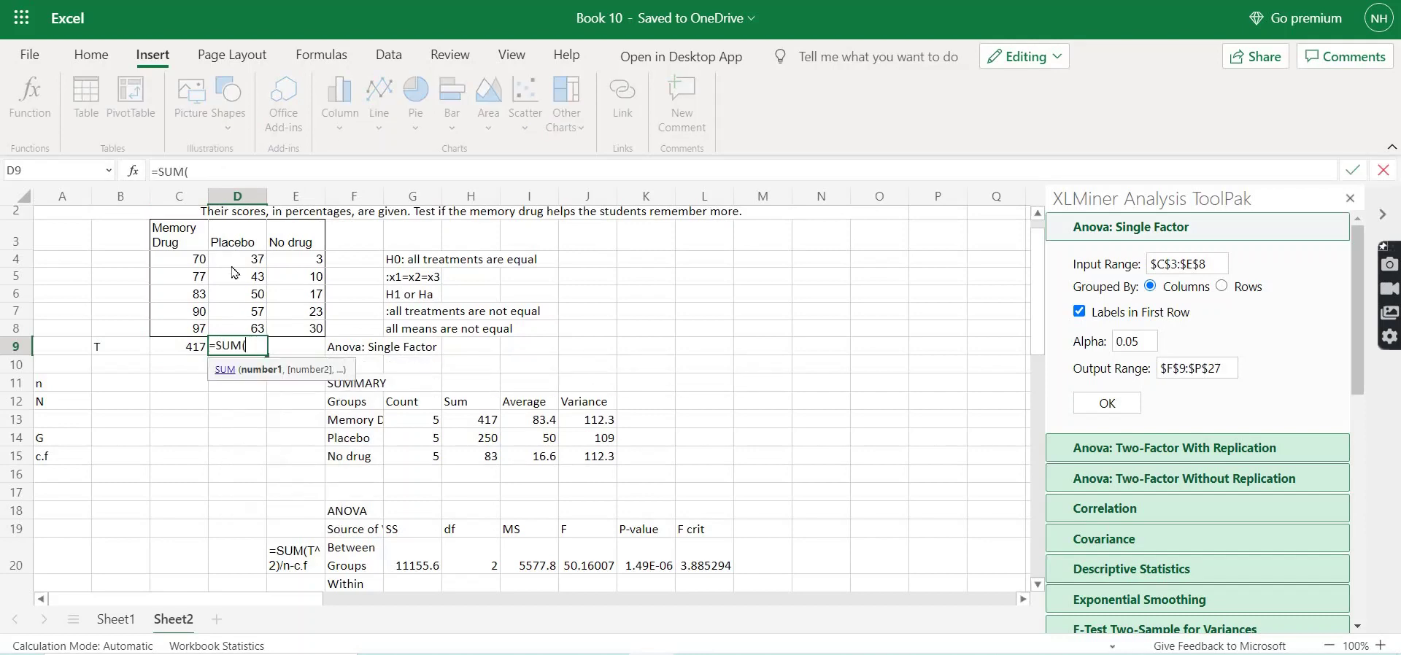
{"action": "left_click_drag", "start_coordinate": [234, 261], "coordinate": [236, 329]}
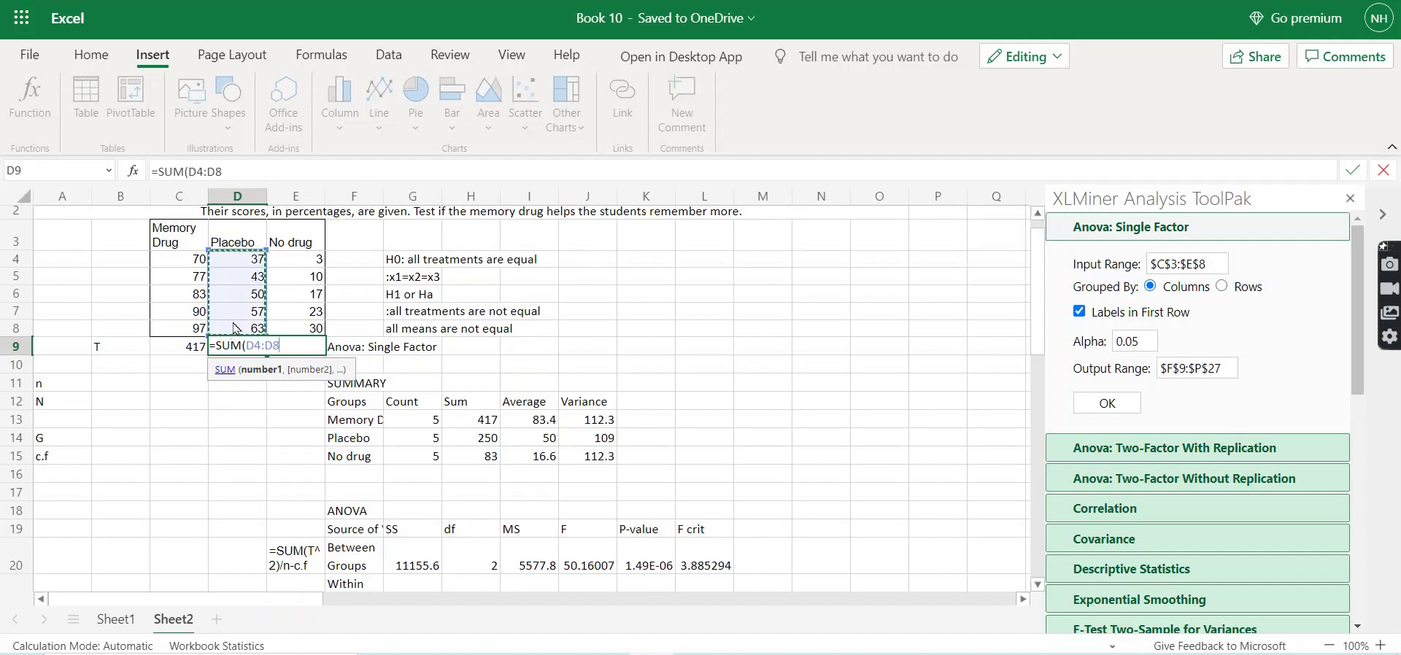
{"action": "type", "text": ")"}
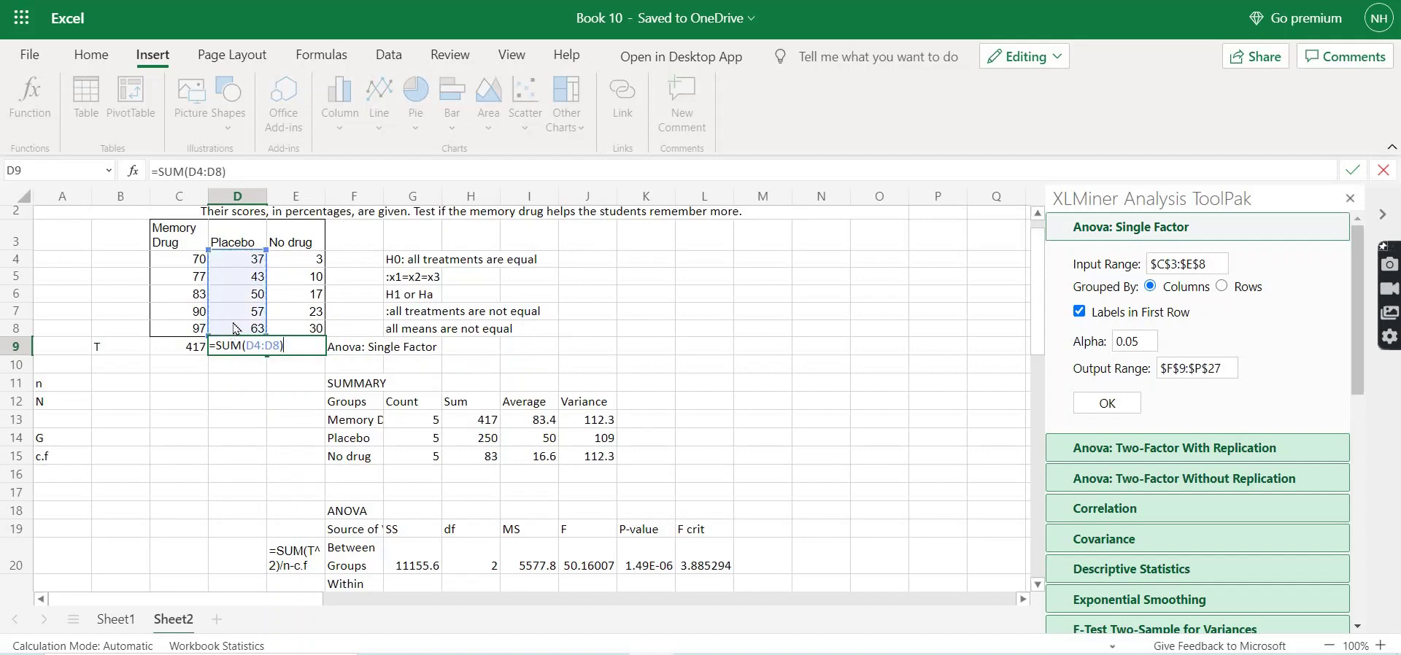
{"action": "key", "text": "Return"}
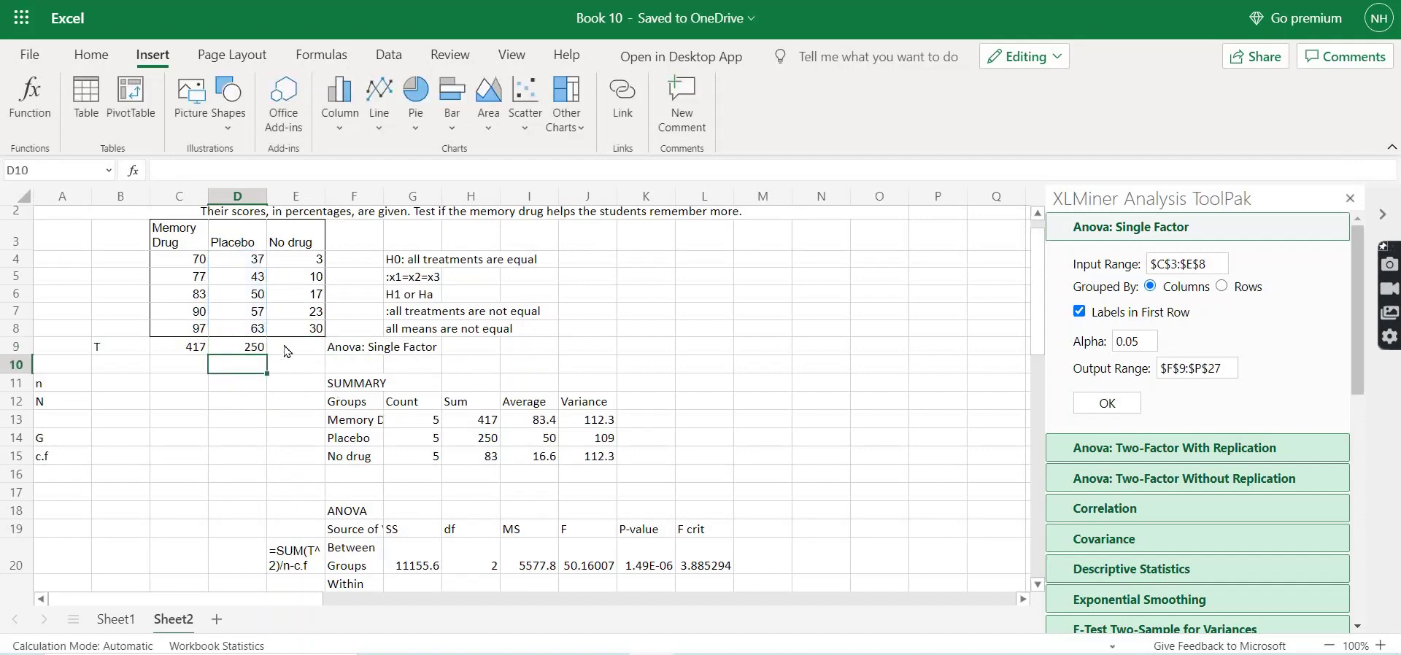
{"action": "left_click", "coordinate": [287, 352]}
{"action": "type", "text": "=sum"}
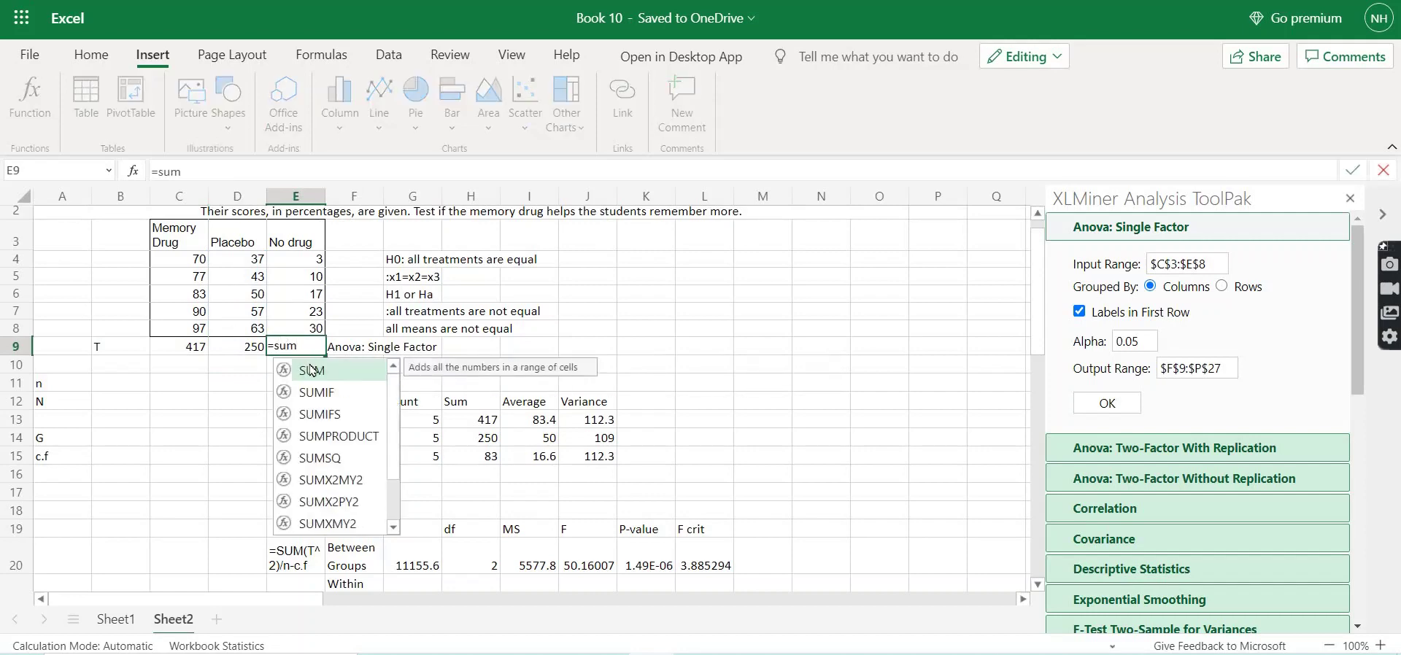
{"action": "double_click", "coordinate": [311, 369]}
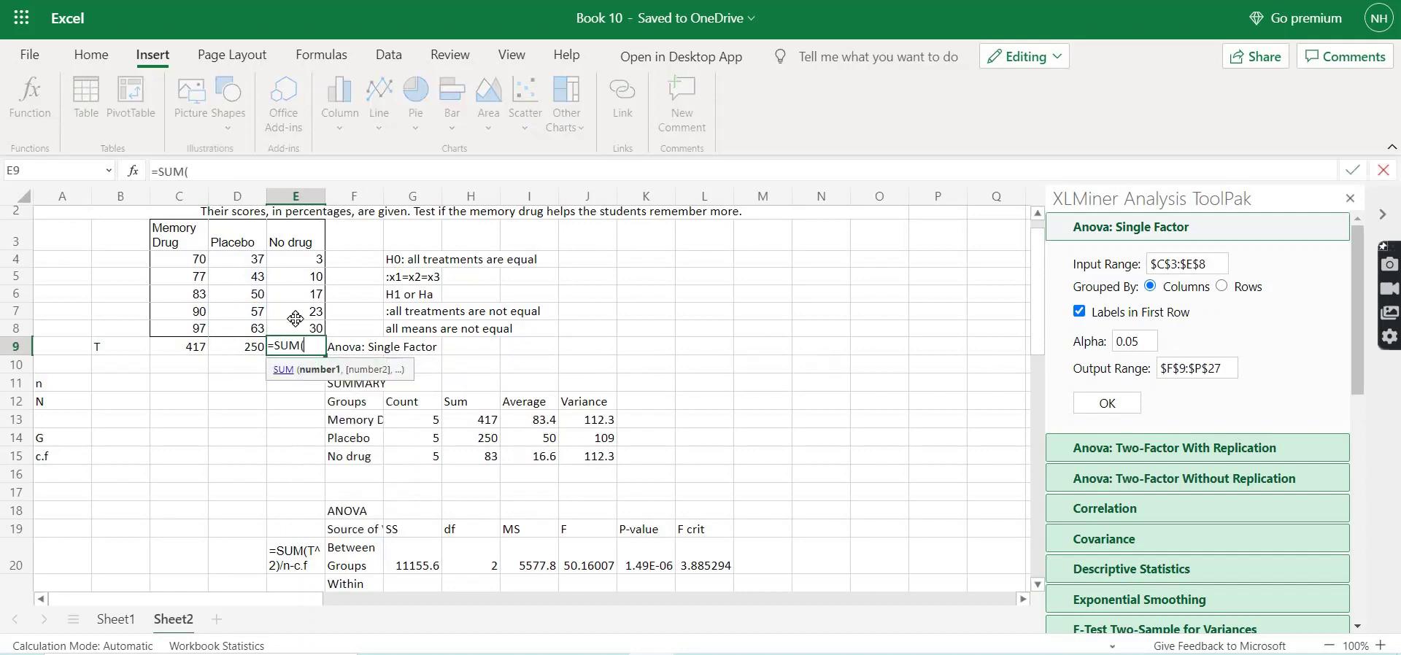
{"action": "left_click_drag", "start_coordinate": [295, 259], "coordinate": [297, 326]}
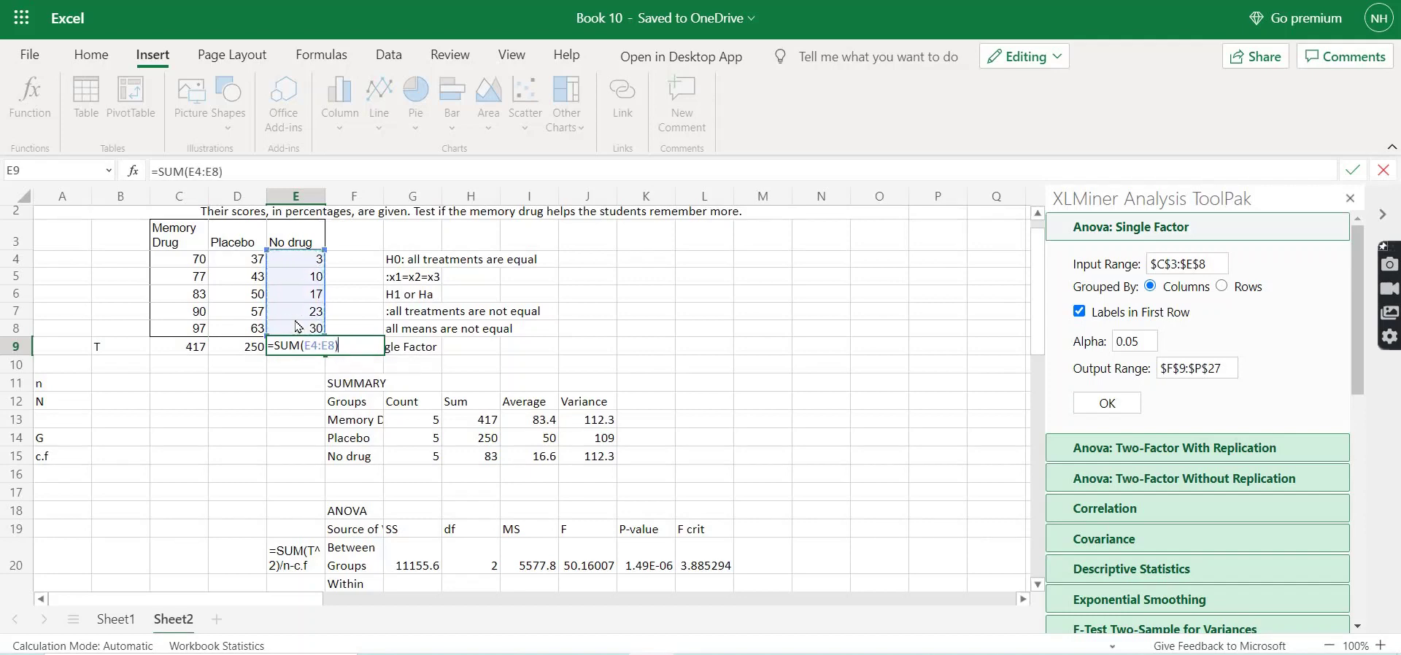
{"action": "key", "text": "Return"}
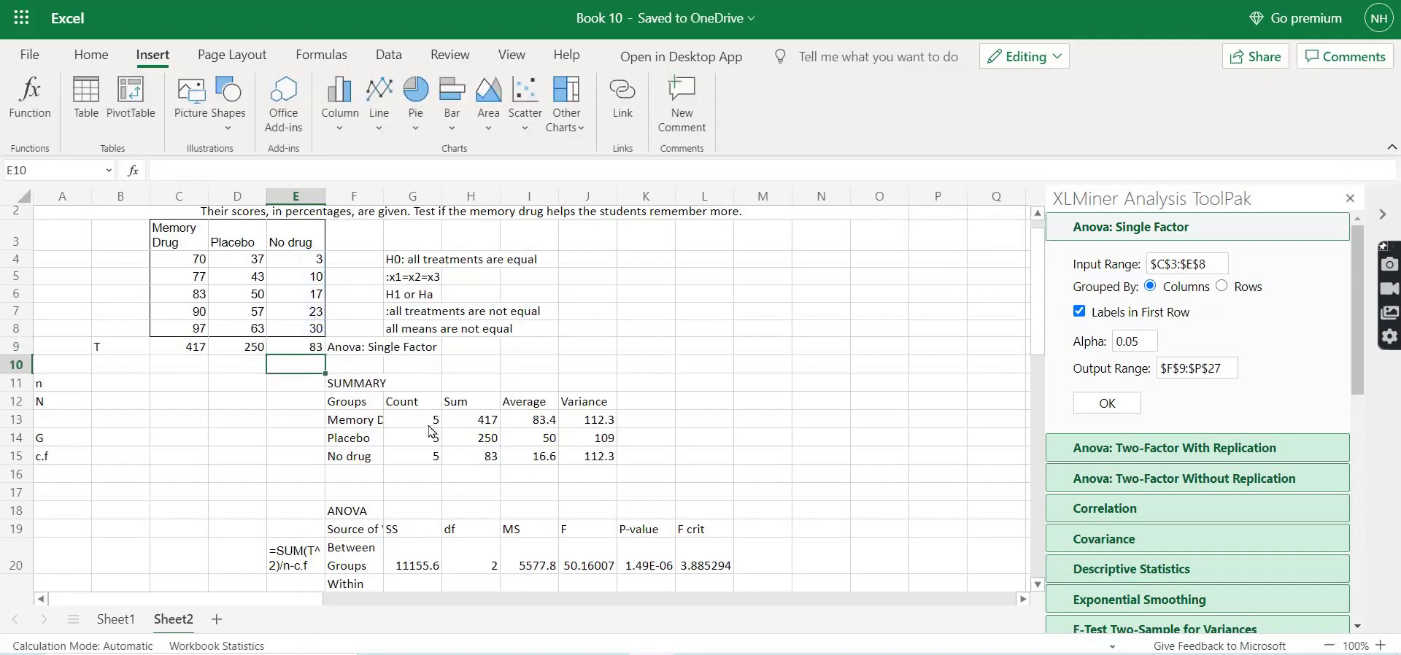
{"action": "left_click", "coordinate": [487, 458]}
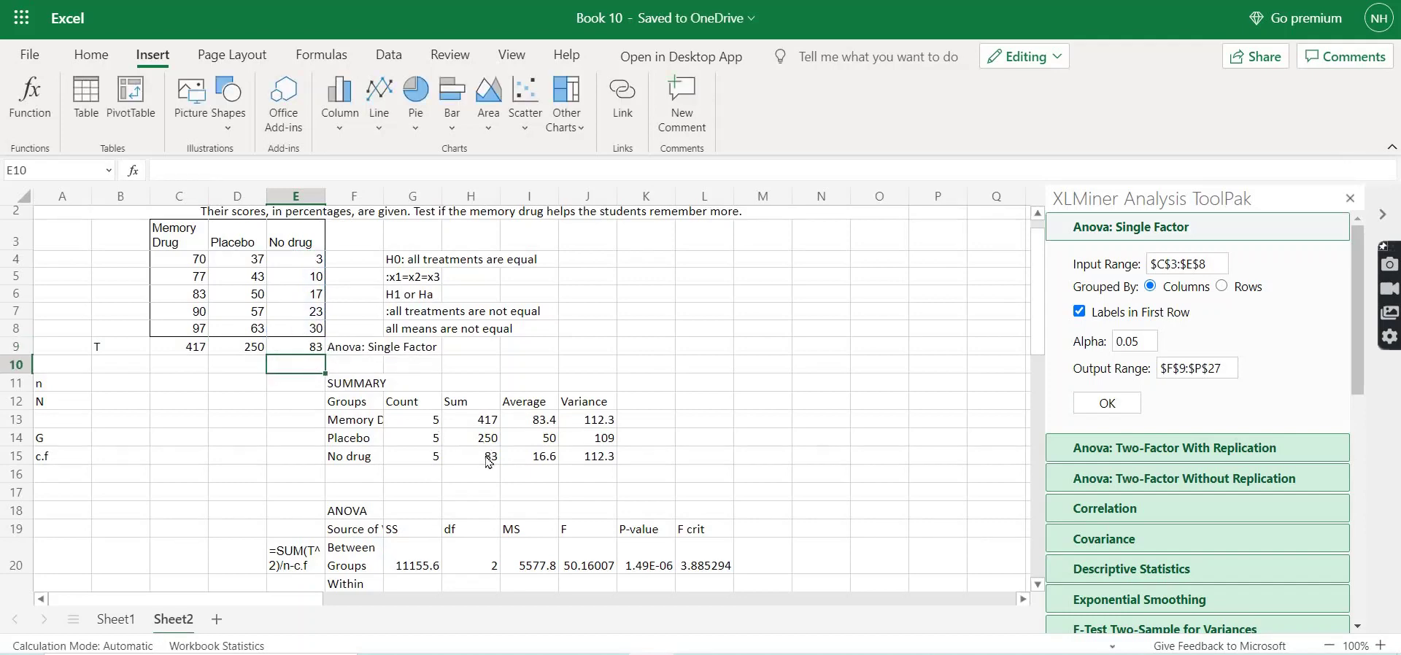
{"action": "left_click", "coordinate": [295, 350]}
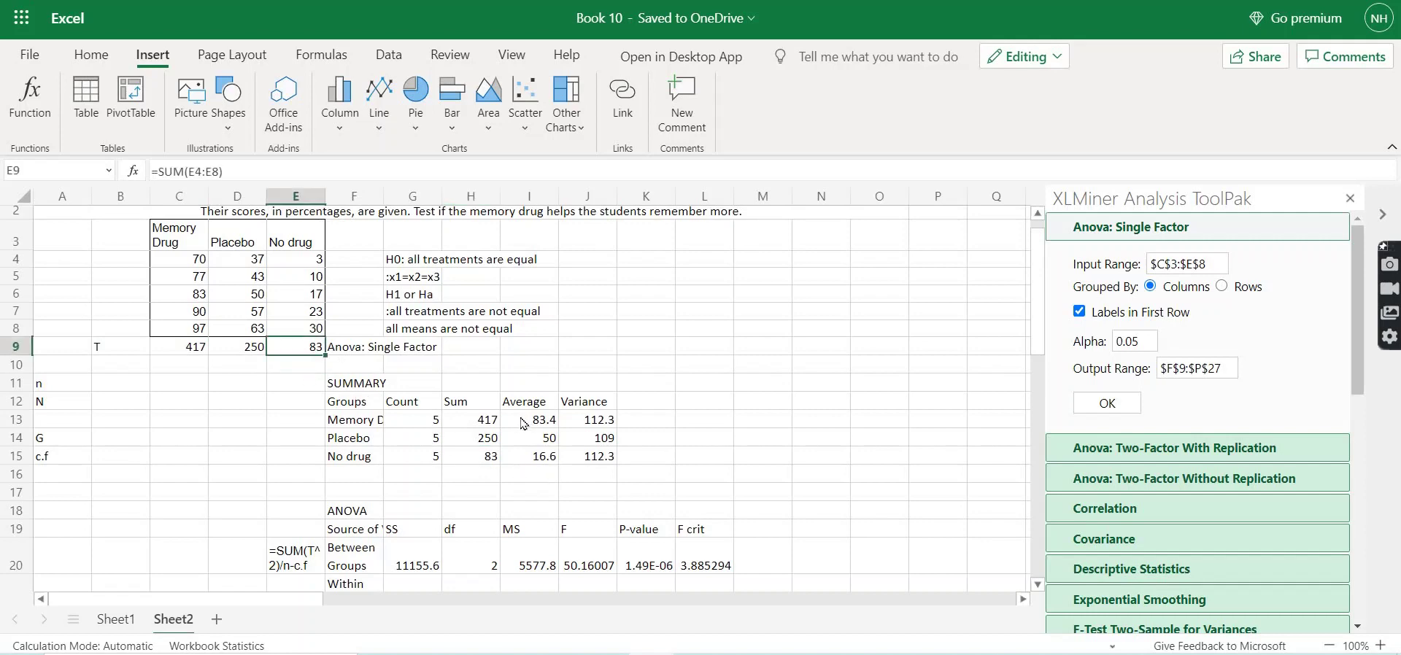
{"action": "left_click", "coordinate": [451, 423]}
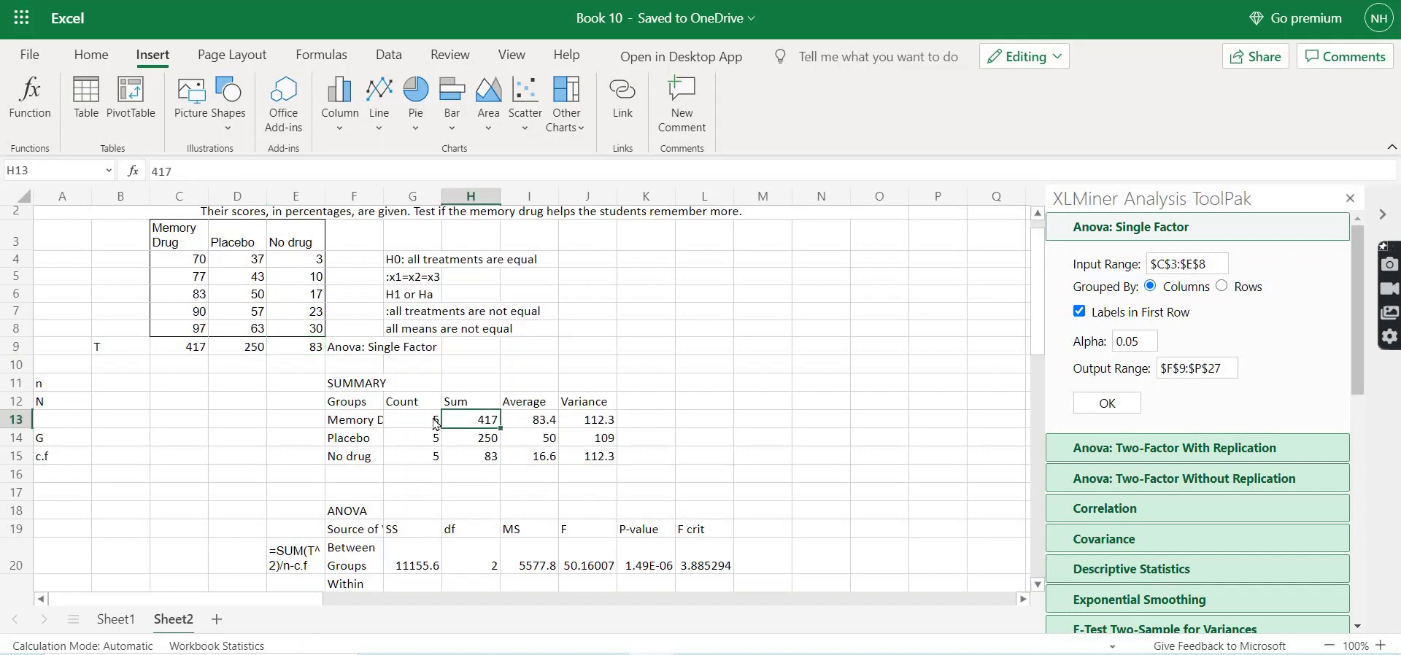
{"action": "left_click", "coordinate": [436, 423]}
{"action": "left_click", "coordinate": [548, 423]}
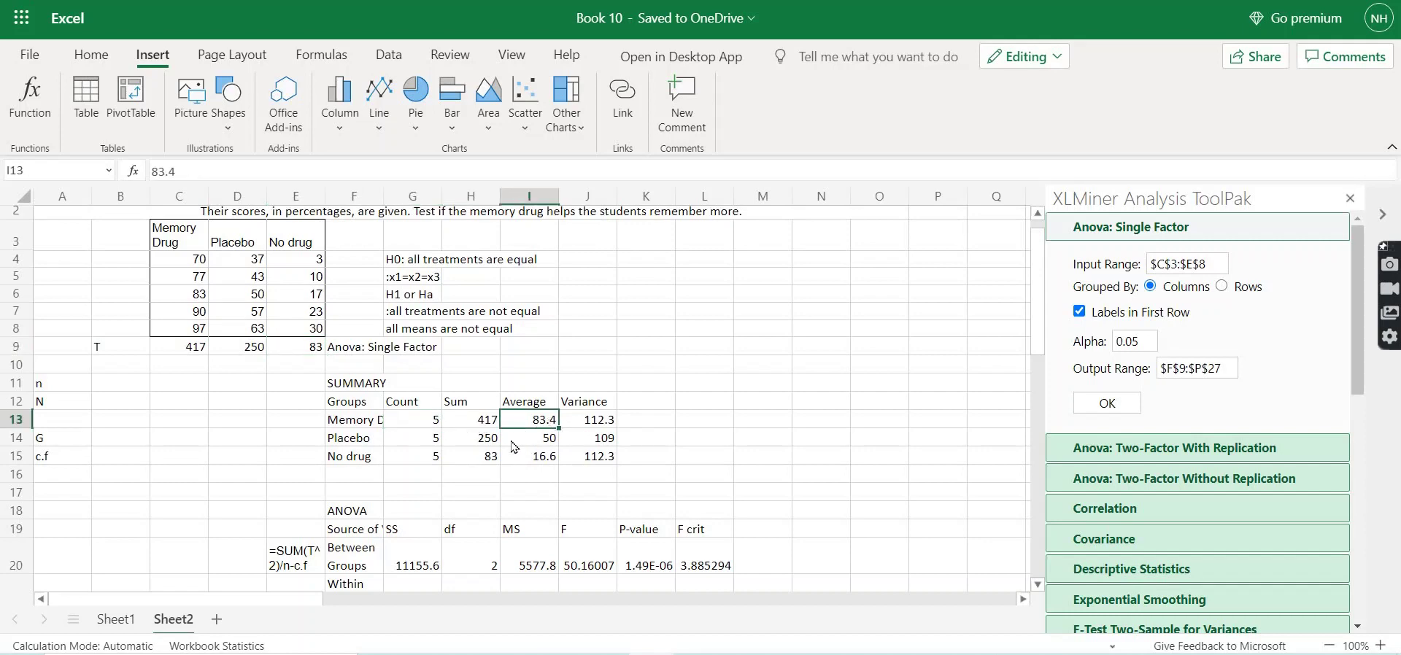
{"action": "left_click", "coordinate": [466, 441]}
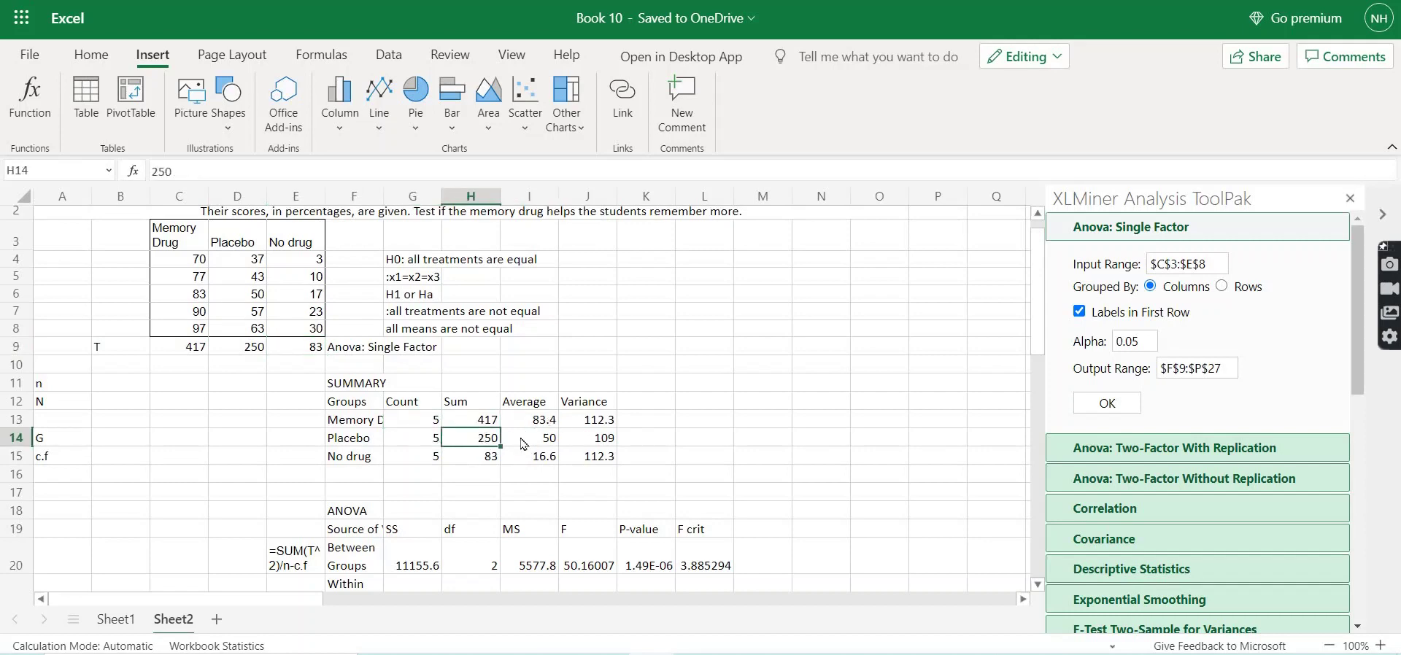
{"action": "left_click", "coordinate": [435, 441]}
{"action": "left_click", "coordinate": [531, 441]}
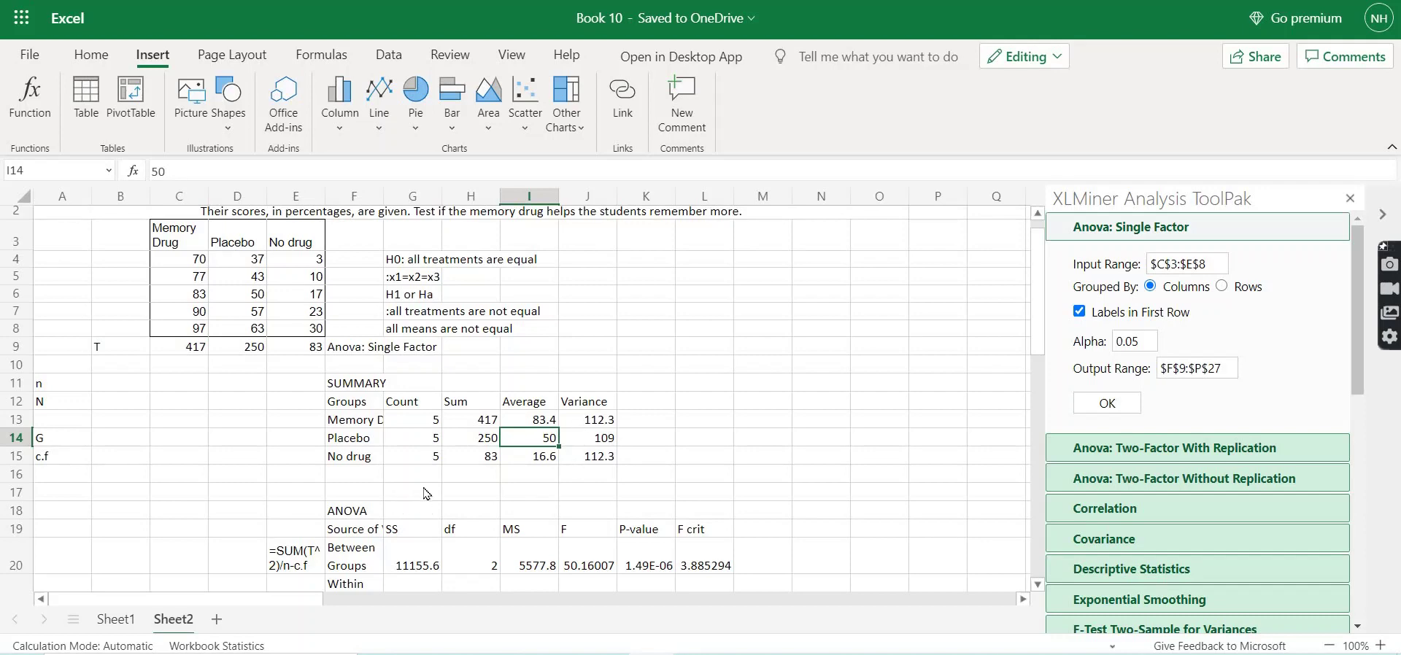
{"action": "scroll", "coordinate": [427, 494], "scroll_direction": "down", "scroll_amount": 3}
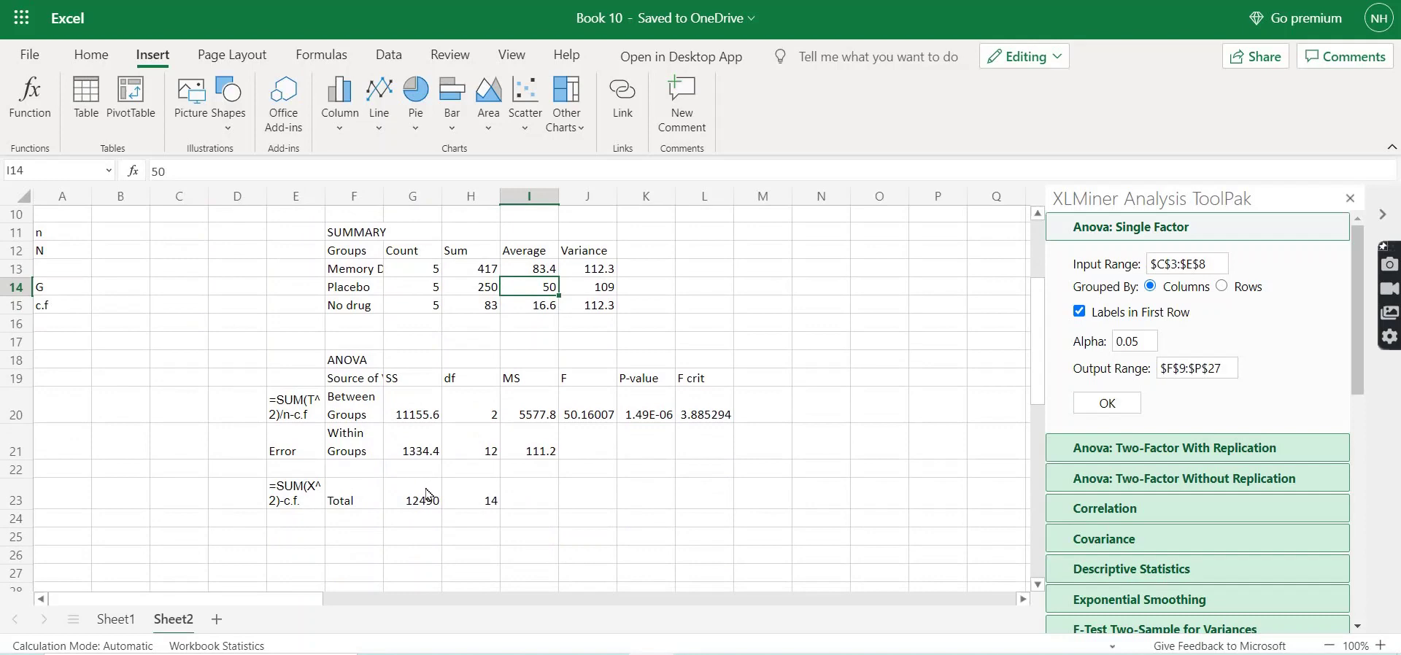
{"action": "left_click_drag", "start_coordinate": [352, 368], "coordinate": [701, 503]}
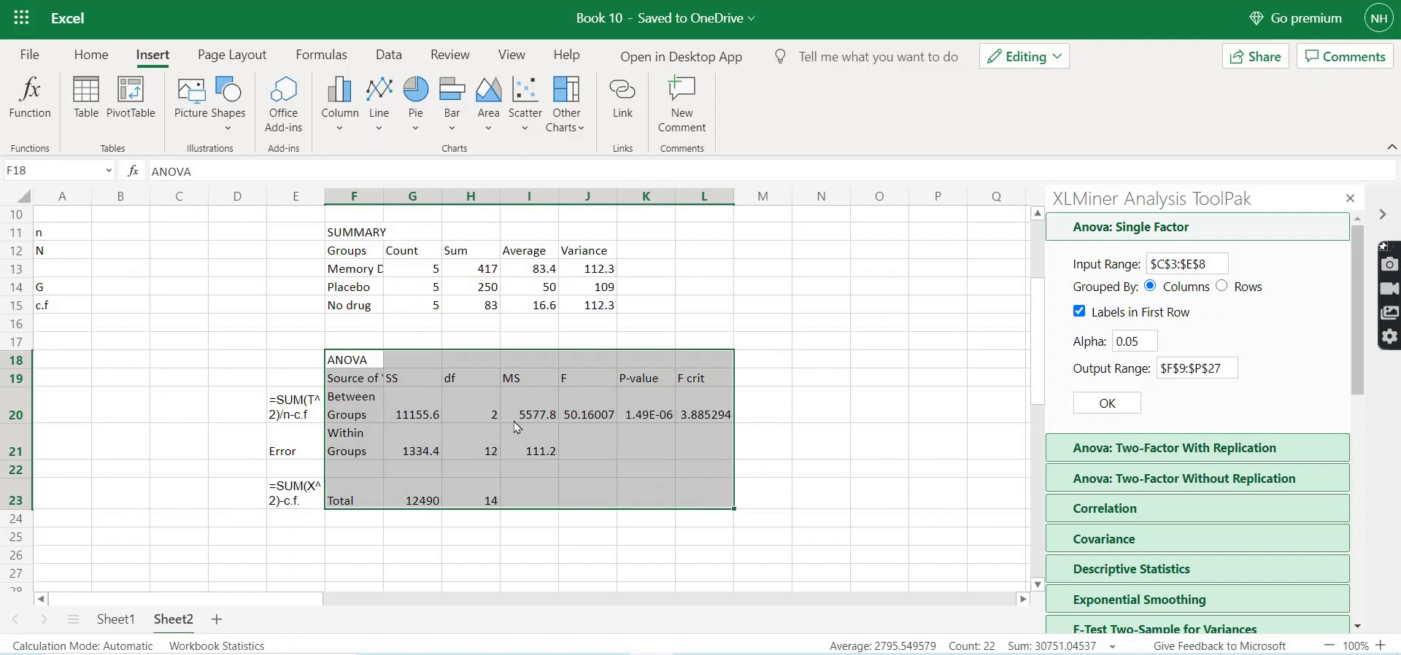
{"action": "left_click", "coordinate": [375, 431]}
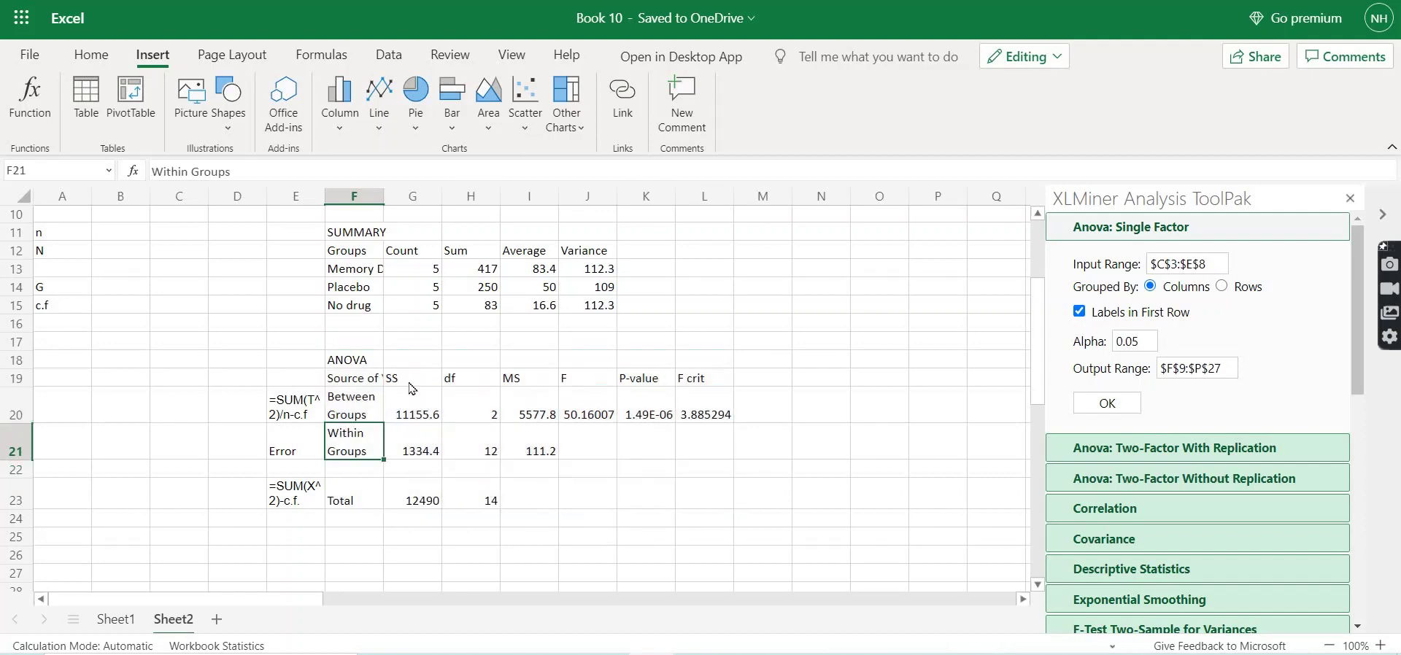
{"action": "left_click", "coordinate": [418, 379]}
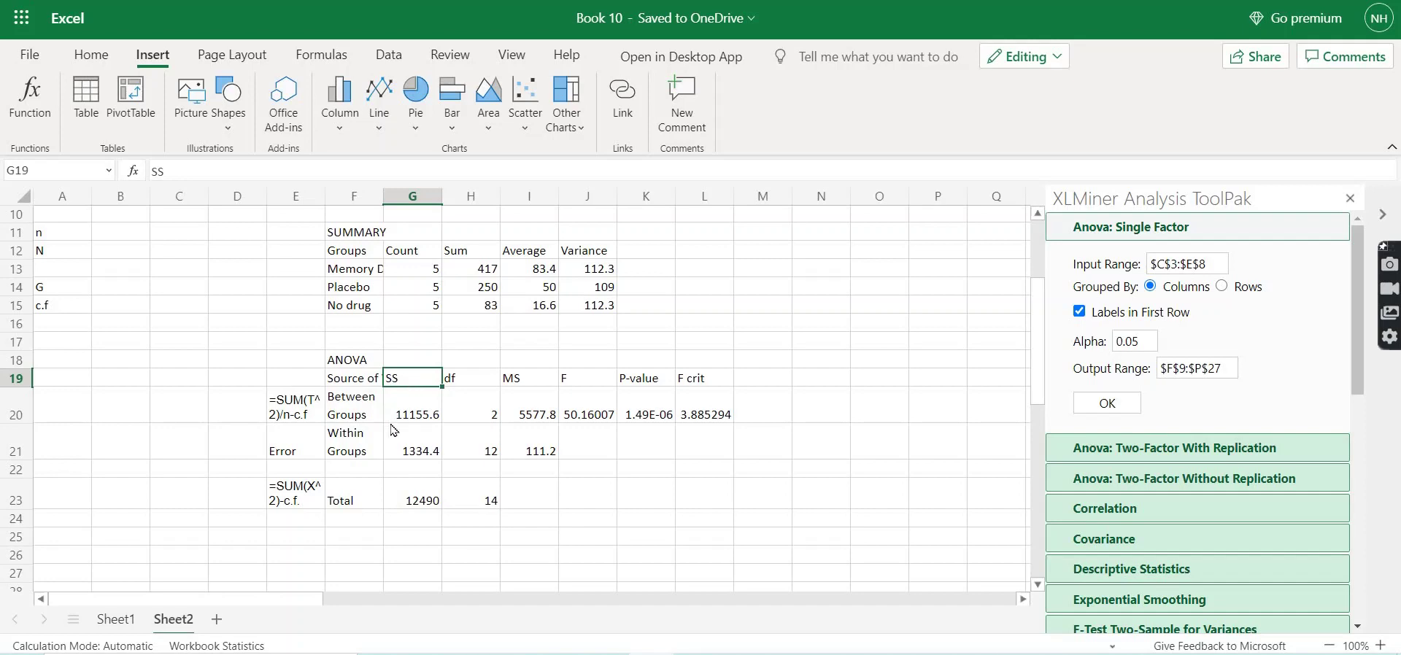
{"action": "left_click", "coordinate": [350, 414]}
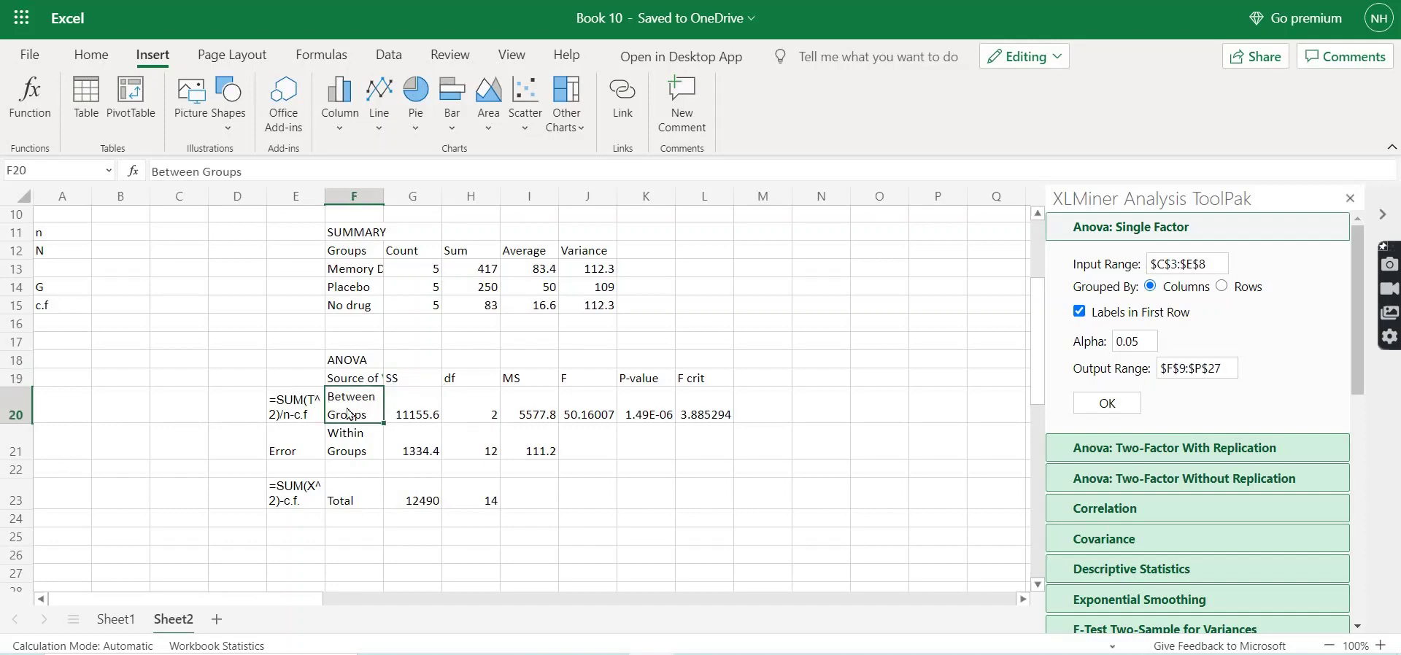
{"action": "left_click", "coordinate": [409, 417]}
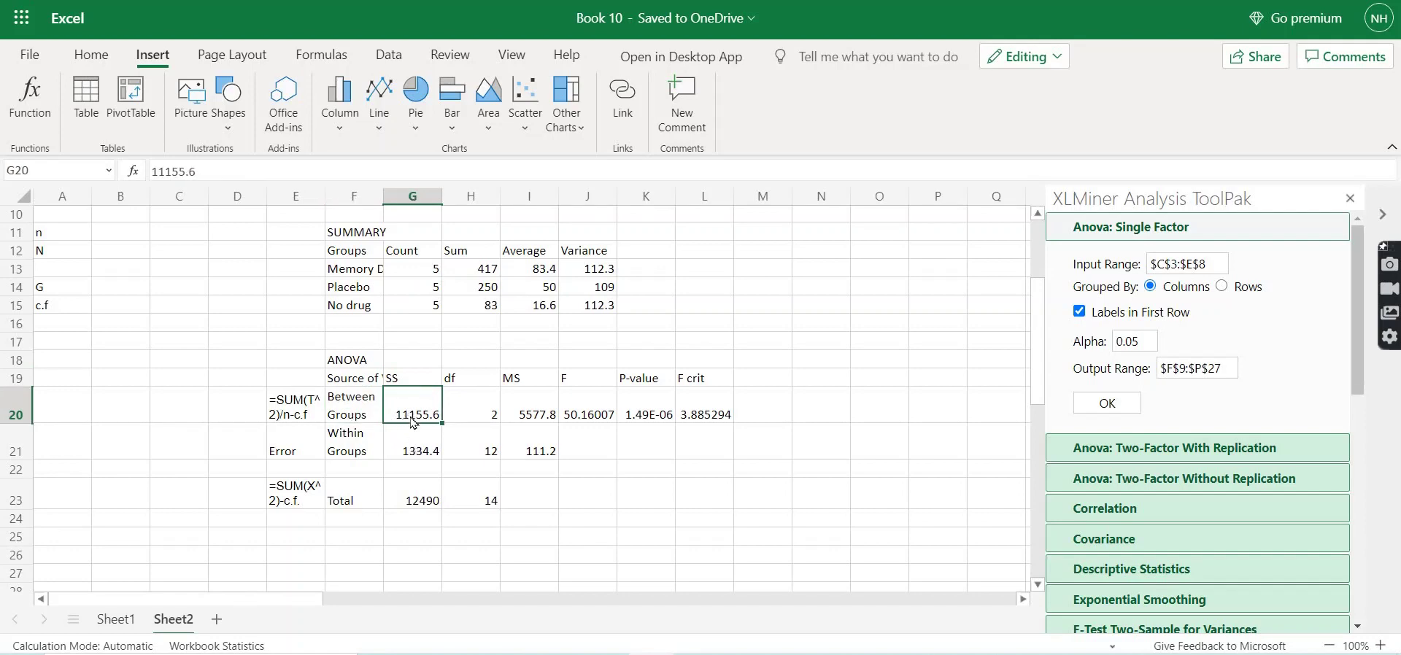
{"action": "left_click", "coordinate": [290, 417]}
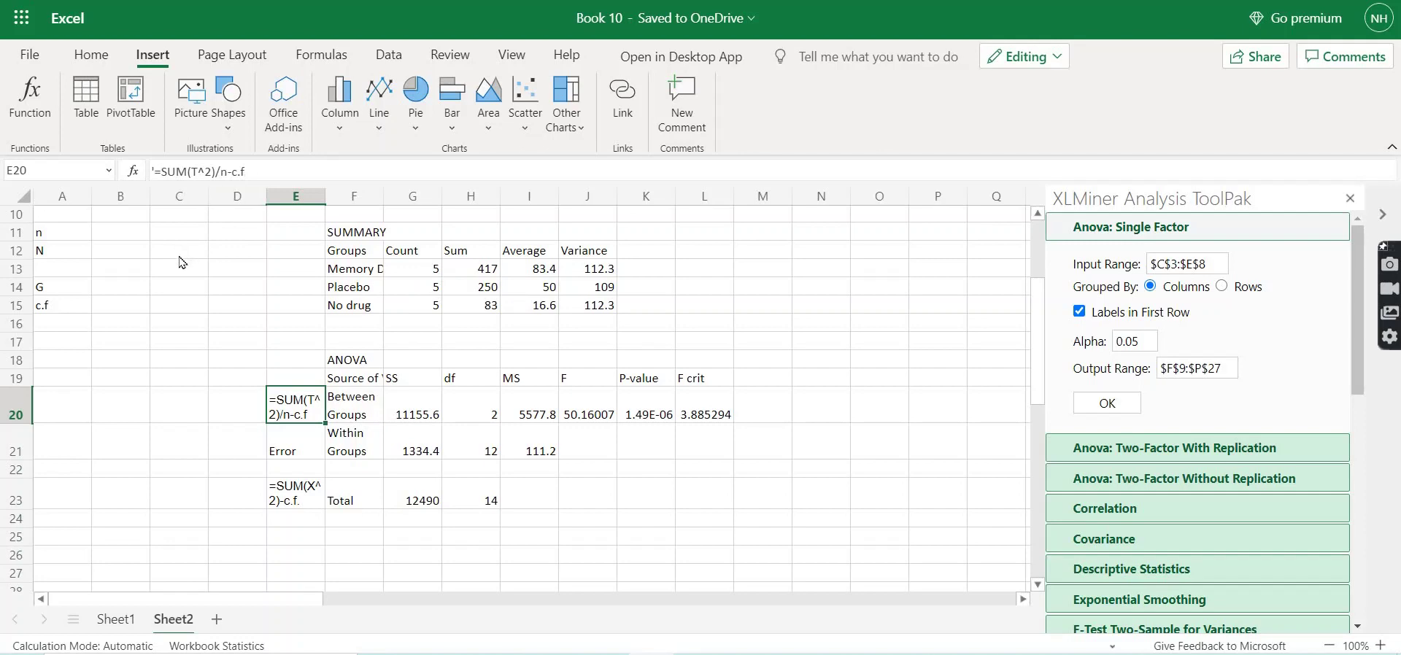
{"action": "scroll", "coordinate": [181, 263], "scroll_direction": "up", "scroll_amount": 2}
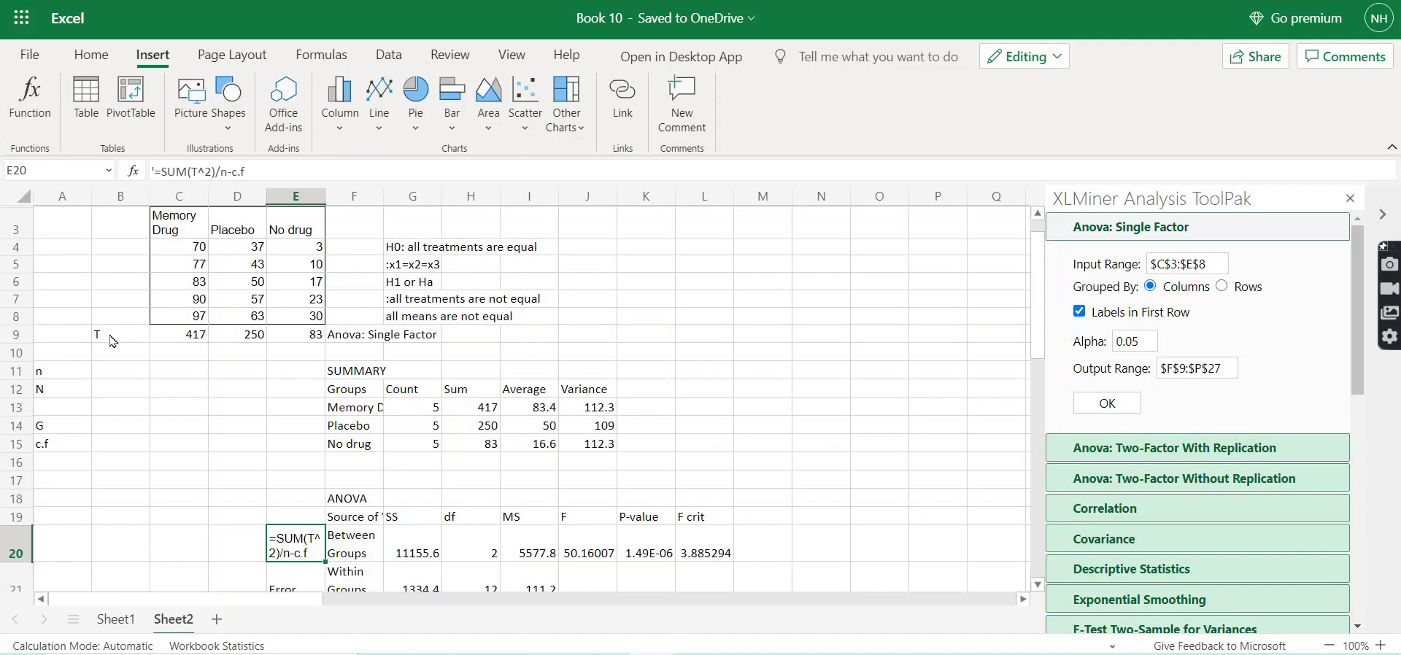
- Review the T label and the three SUM total formulas in row 9
{"action": "left_click", "coordinate": [112, 341]}
{"action": "left_click", "coordinate": [175, 337]}
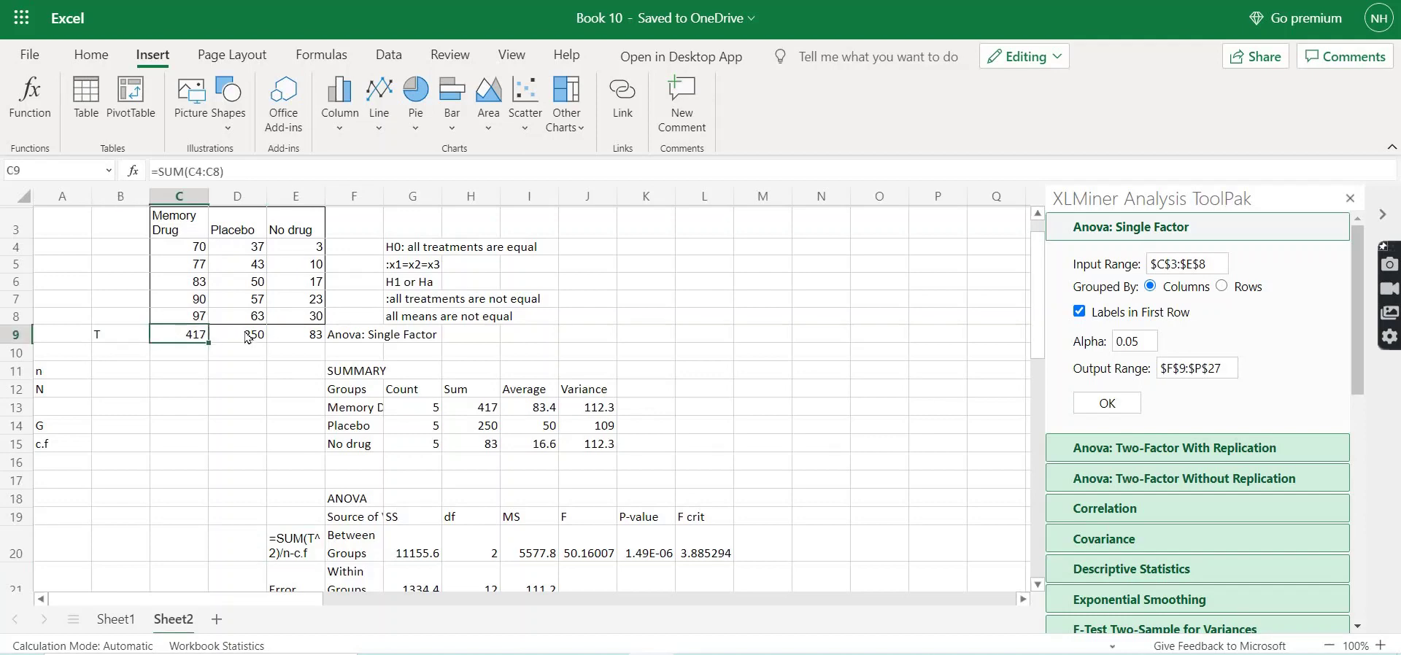
{"action": "left_click", "coordinate": [247, 338]}
{"action": "left_click", "coordinate": [298, 337]}
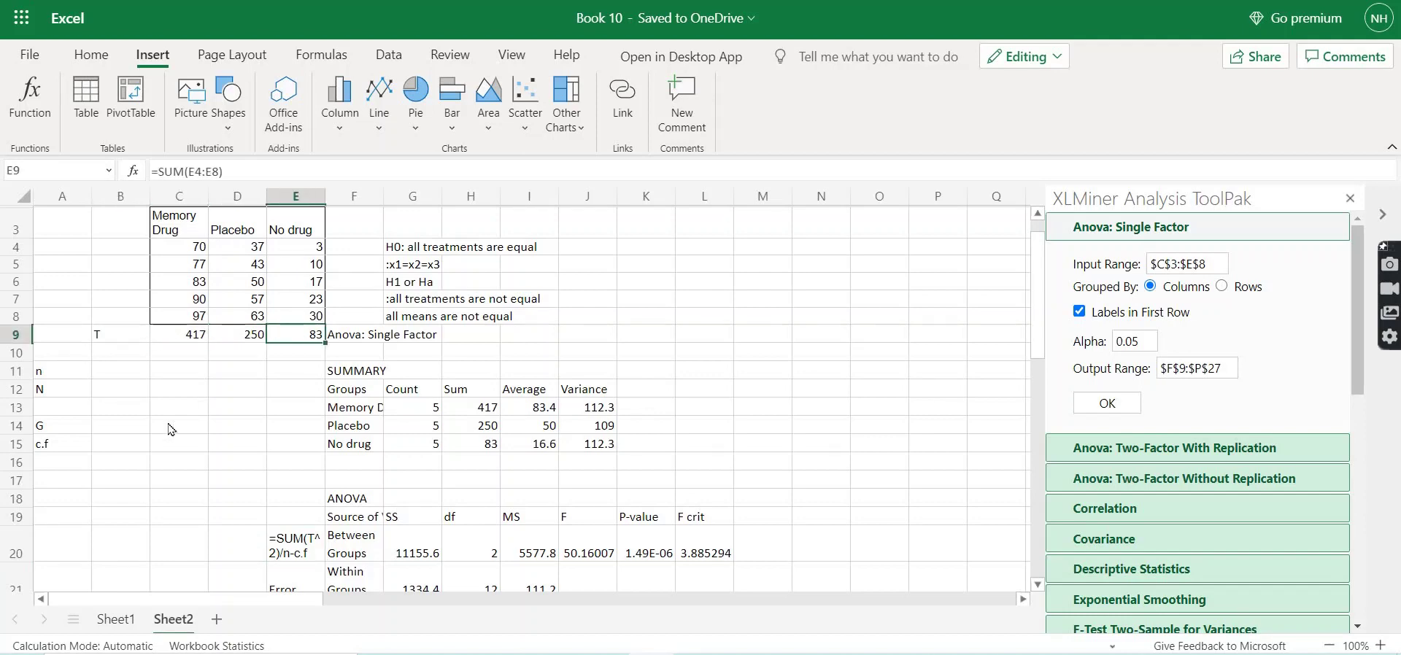
- Enter 5 as n in B11, matching the five scores per group in SUMMARY
{"action": "left_click", "coordinate": [123, 375]}
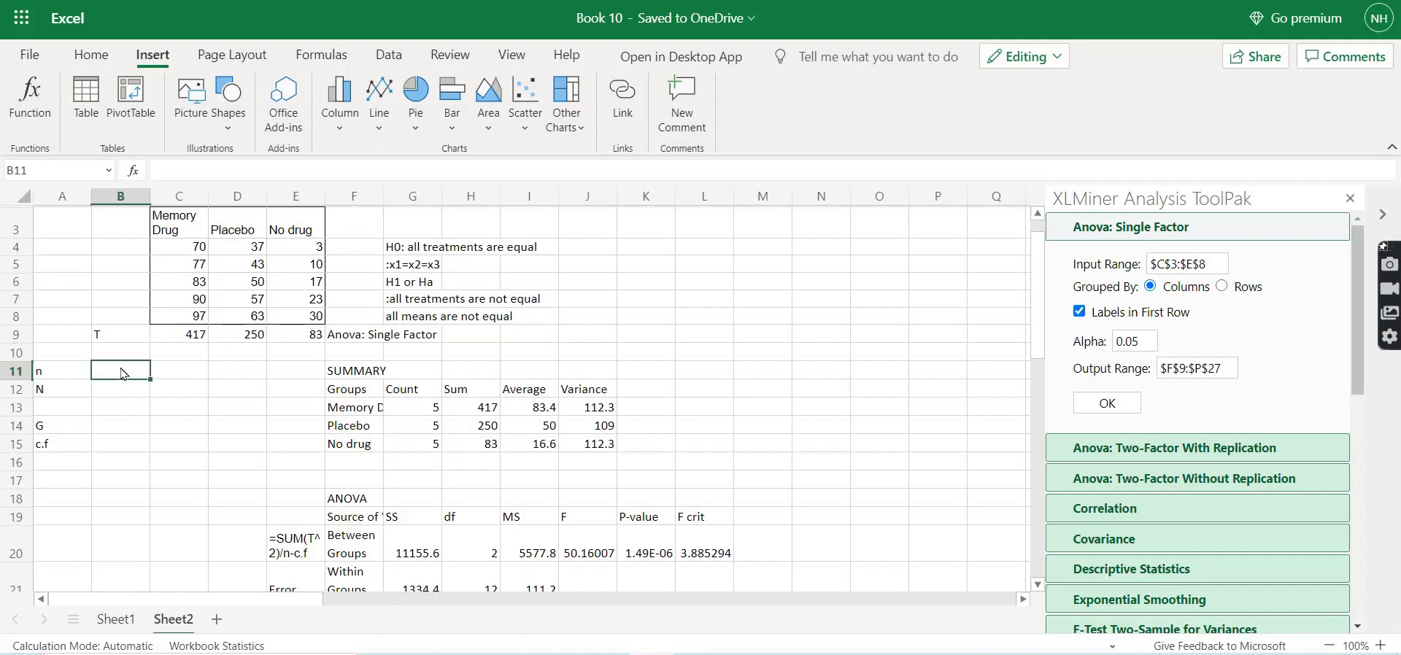
{"action": "left_click", "coordinate": [429, 410]}
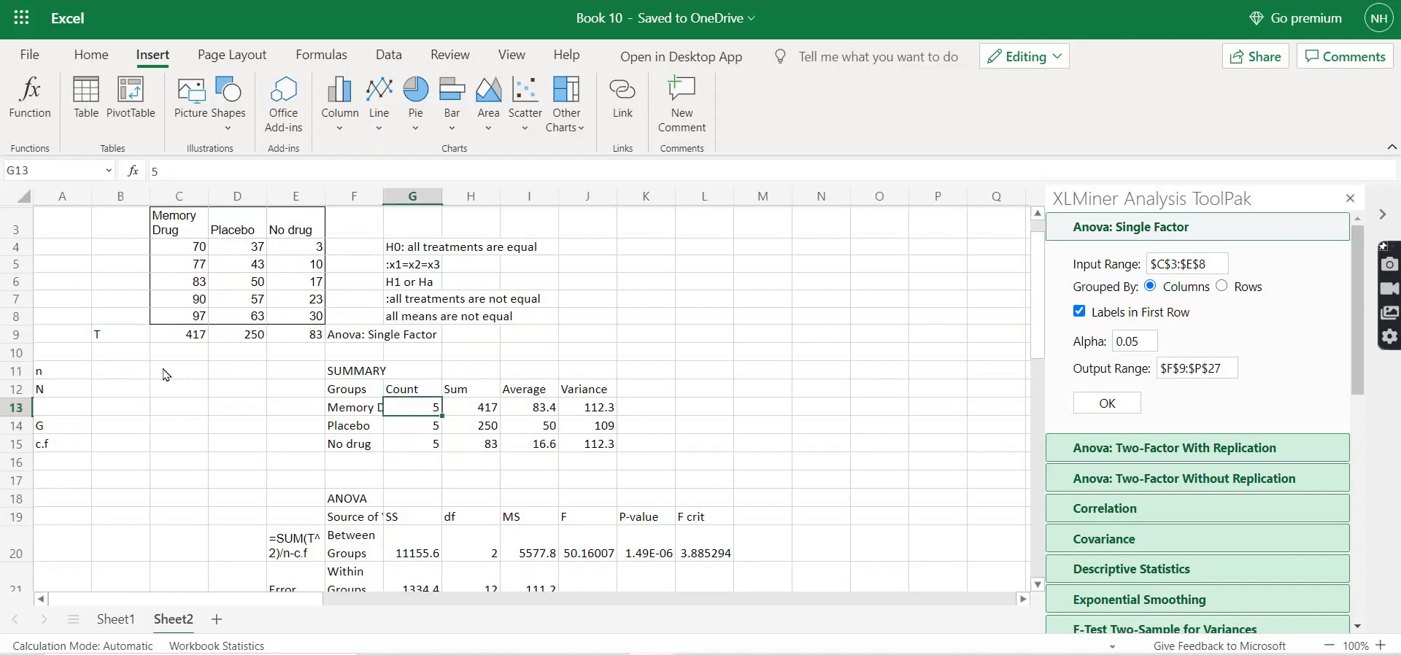
{"action": "left_click", "coordinate": [133, 373]}
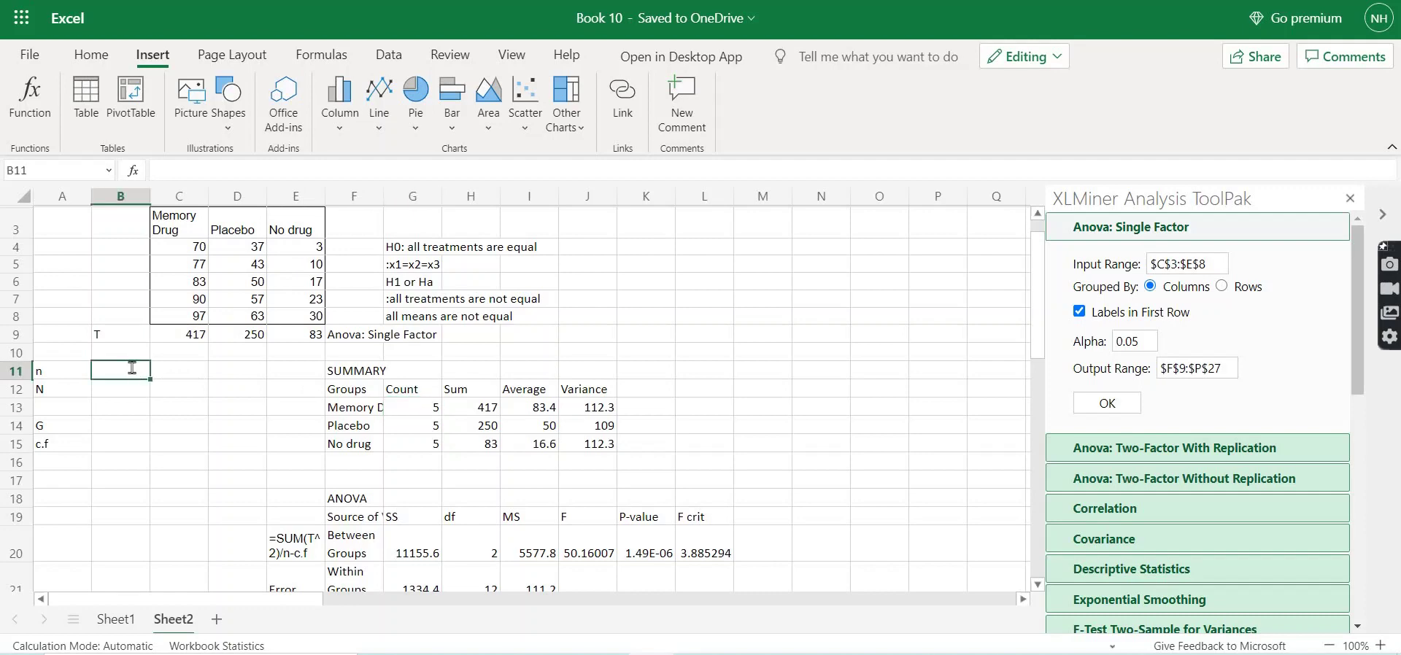
{"action": "type", "text": "5"}
{"action": "key", "text": "Return"}
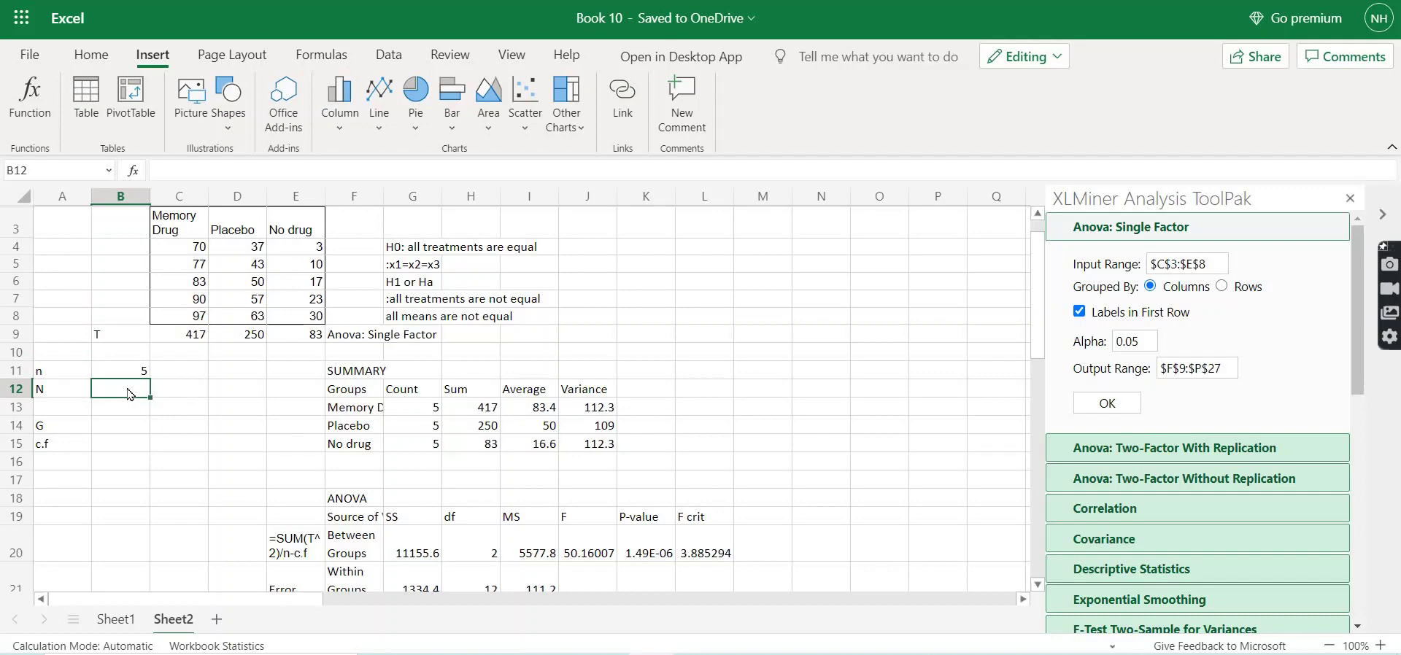
{"action": "scroll", "coordinate": [182, 357], "scroll_direction": "down", "scroll_amount": 3}
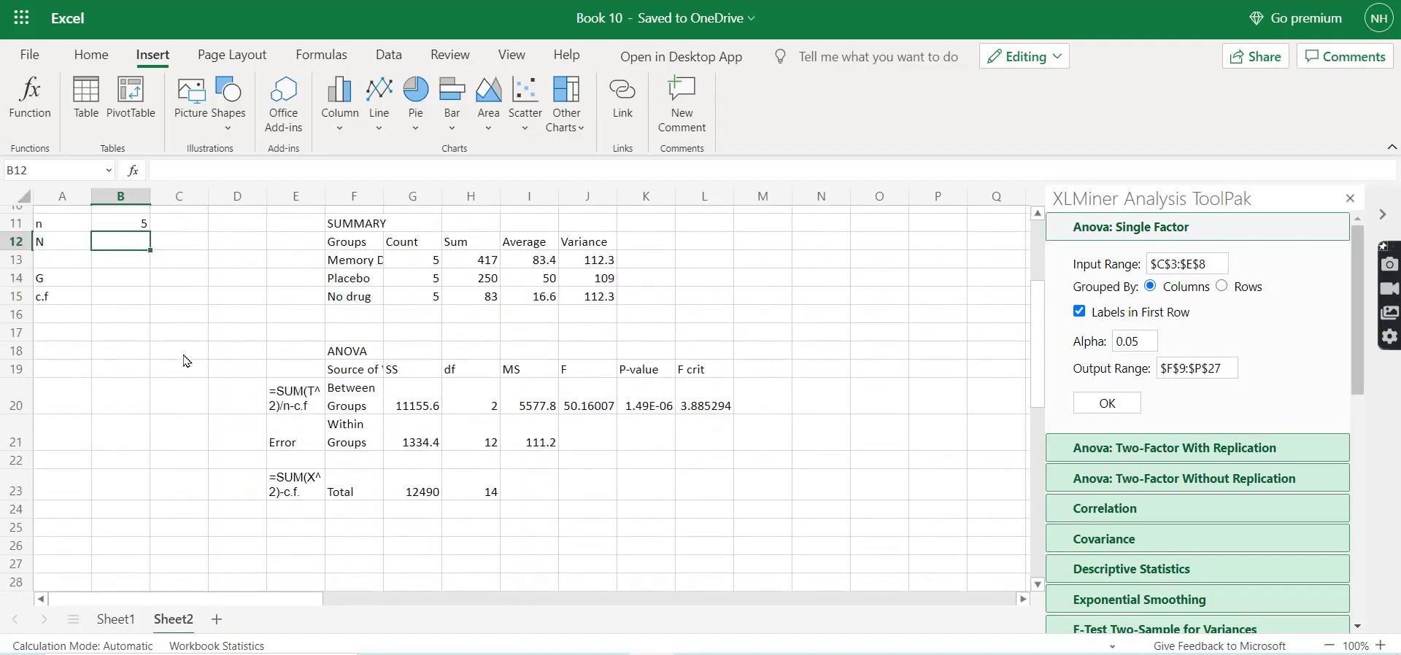
{"action": "scroll", "coordinate": [186, 360], "scroll_direction": "up", "scroll_amount": 4}
{"action": "left_click_drag", "start_coordinate": [206, 280], "coordinate": [288, 343]}
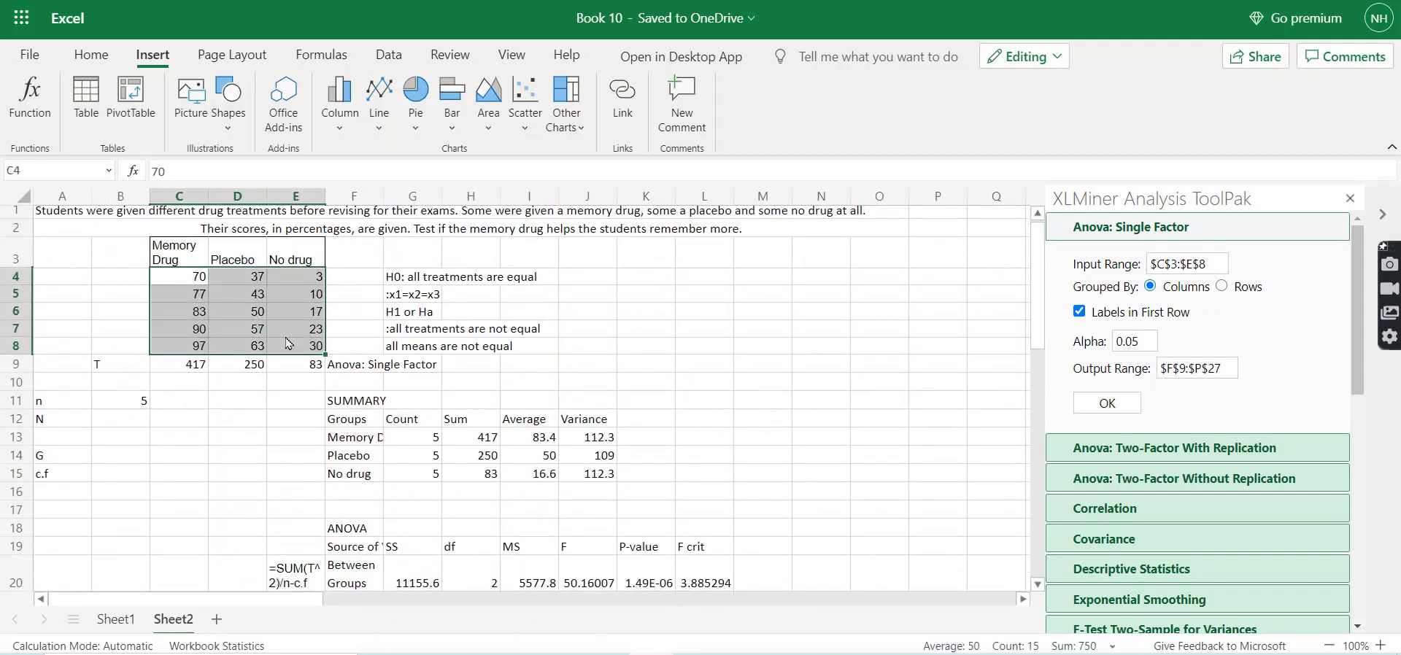
{"action": "left_click", "coordinate": [135, 426]}
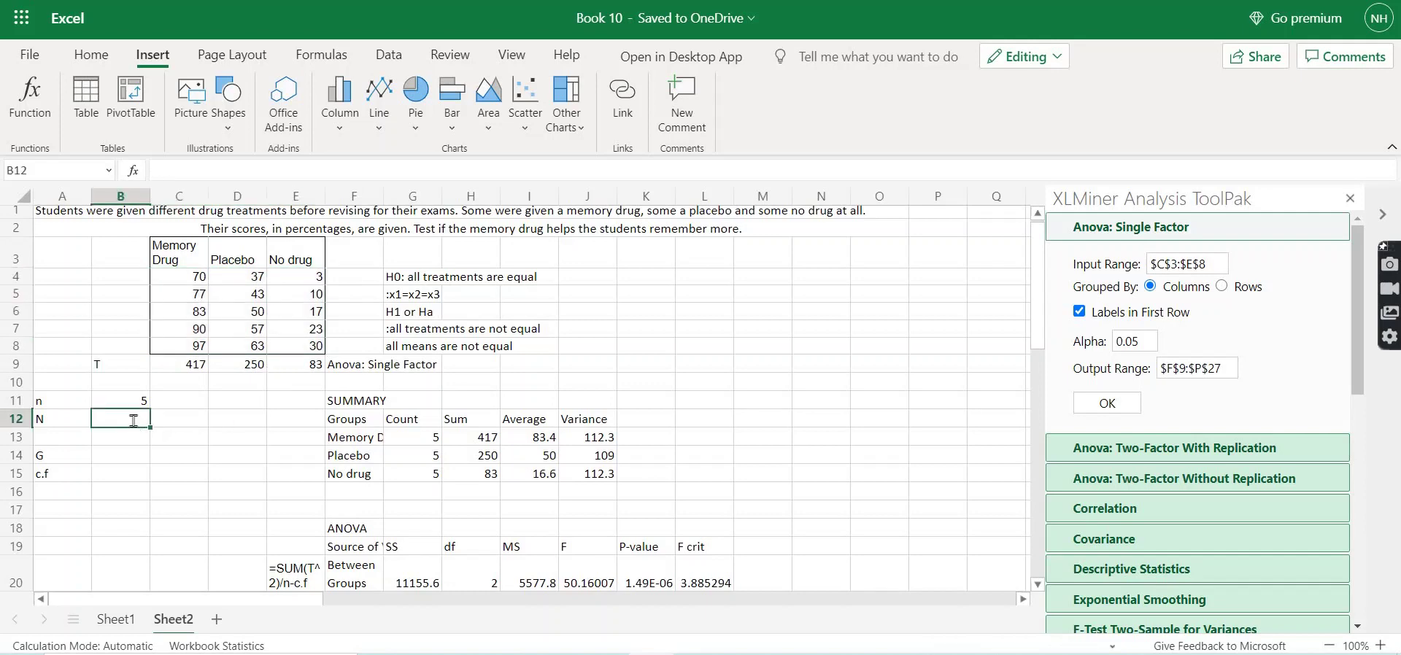
- Enter =COUNT(C4:E8) in B12 so N shows 15
{"action": "type", "text": "=count"}
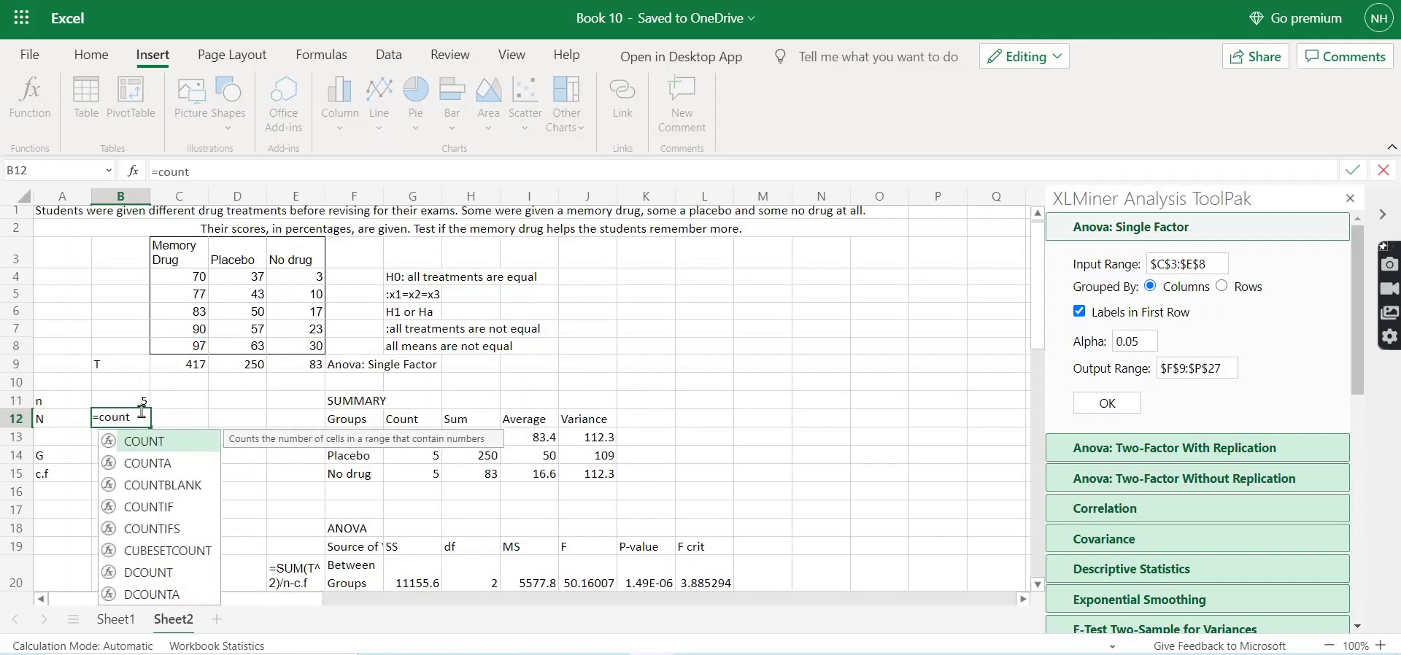
{"action": "left_click", "coordinate": [149, 445]}
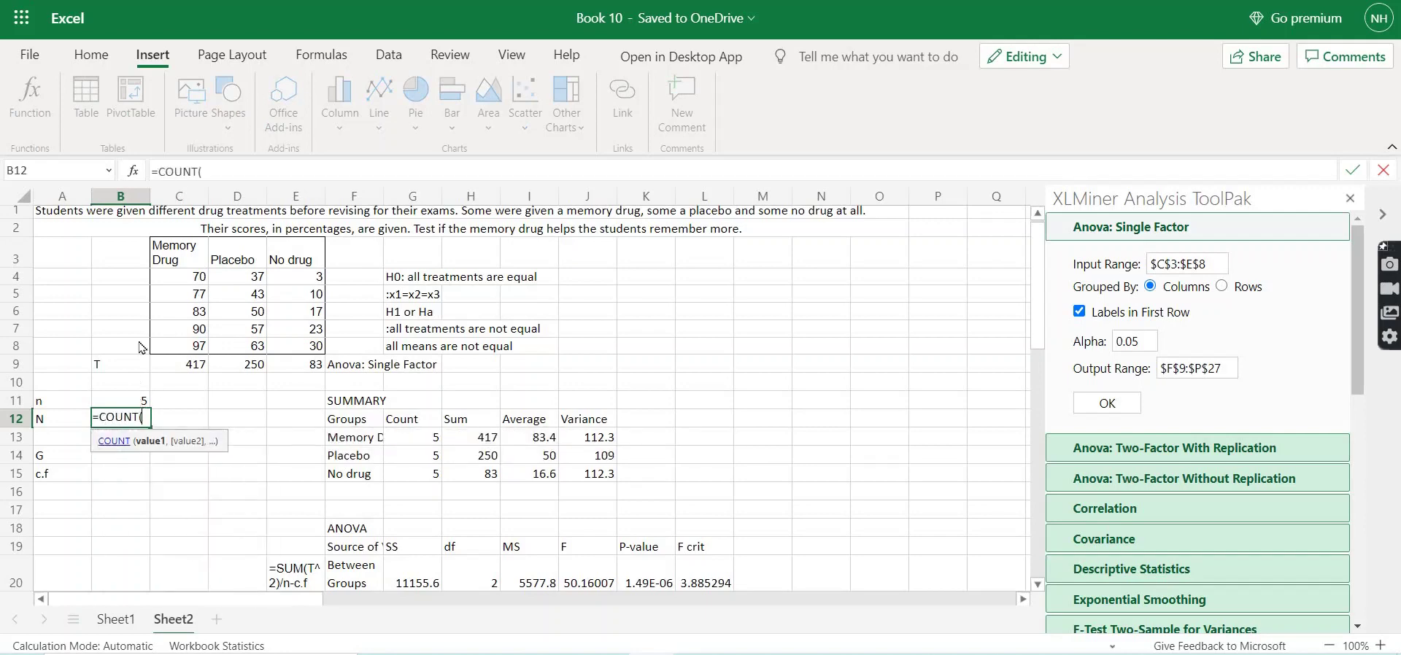
{"action": "left_click_drag", "start_coordinate": [175, 284], "coordinate": [296, 347]}
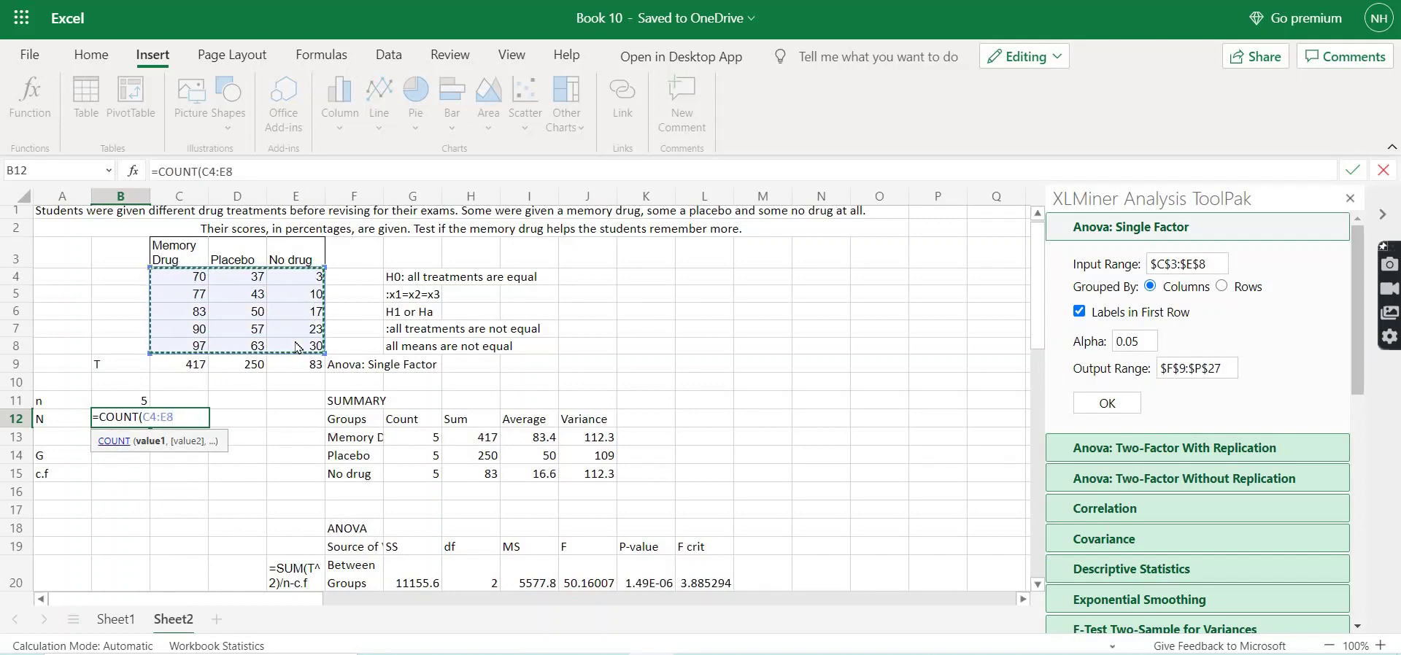
{"action": "type", "text": ")"}
{"action": "key", "text": "Return"}
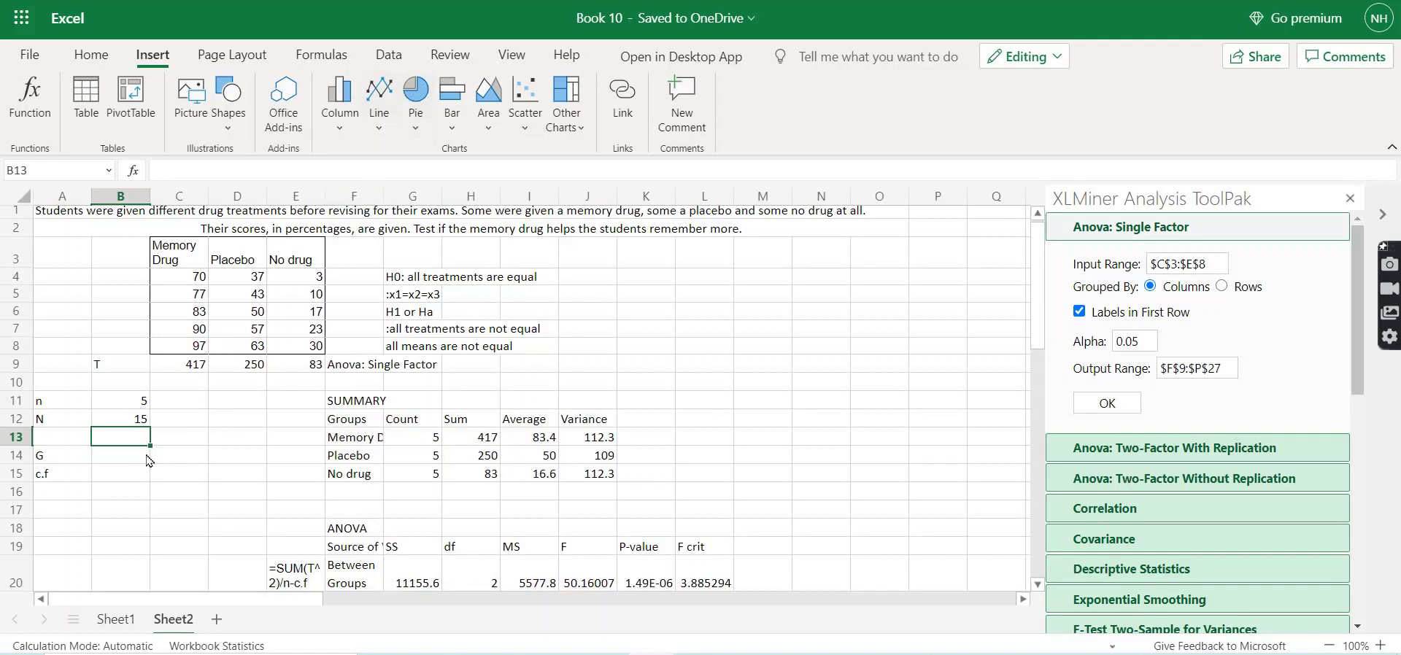
{"action": "left_click", "coordinate": [118, 460]}
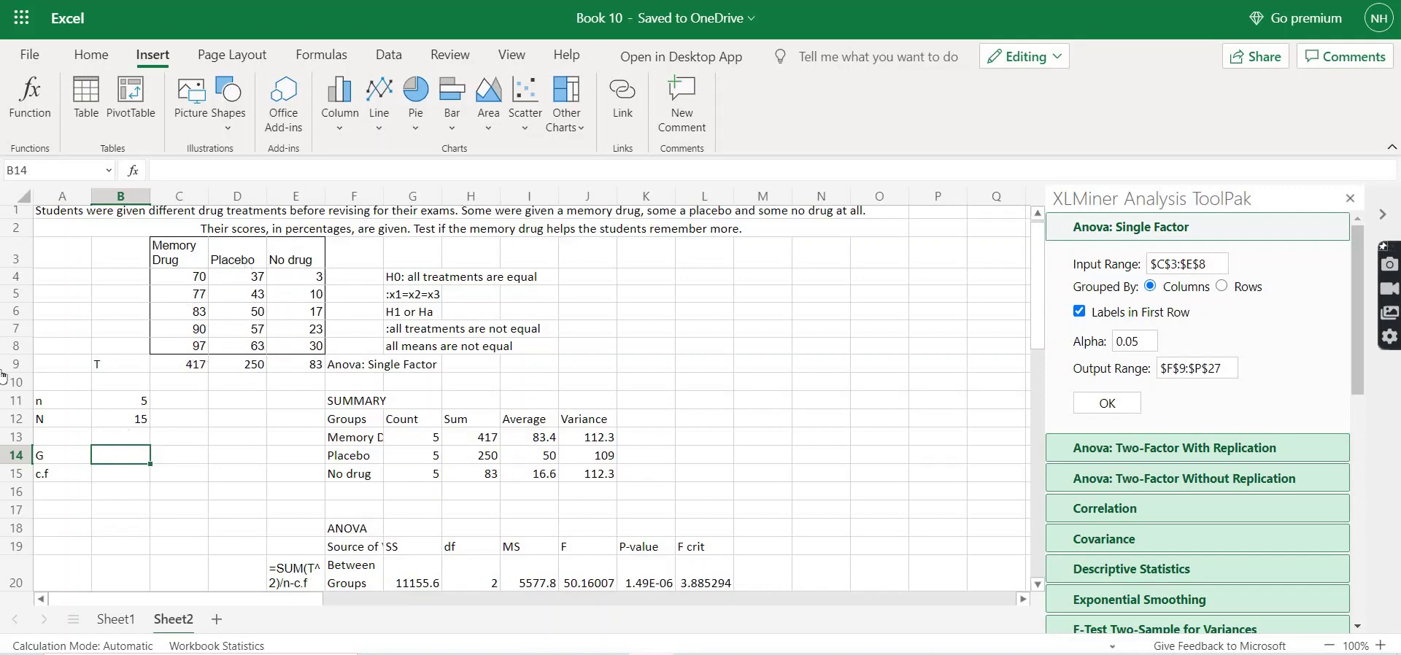
- Enter =SUM(C4:E8) in B14 so the grand total G of all drug scores reads 750
{"action": "type", "text": "="}
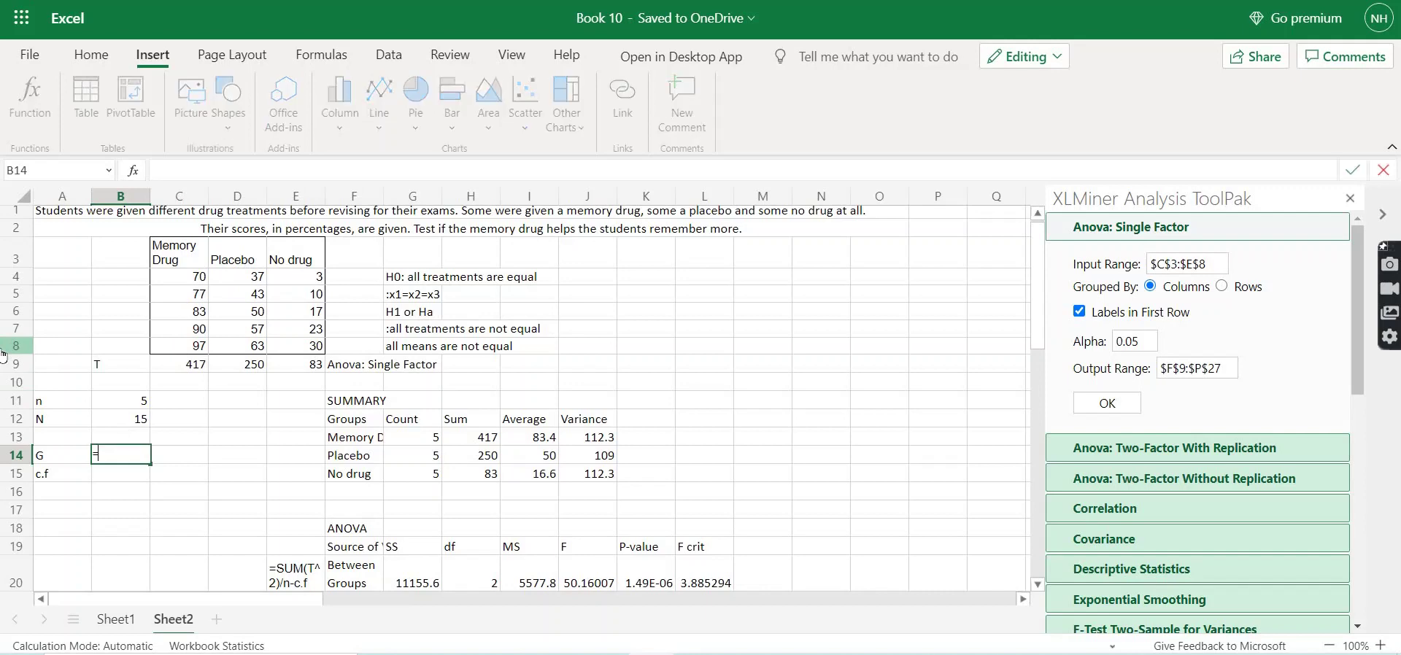
{"action": "type", "text": "sum"}
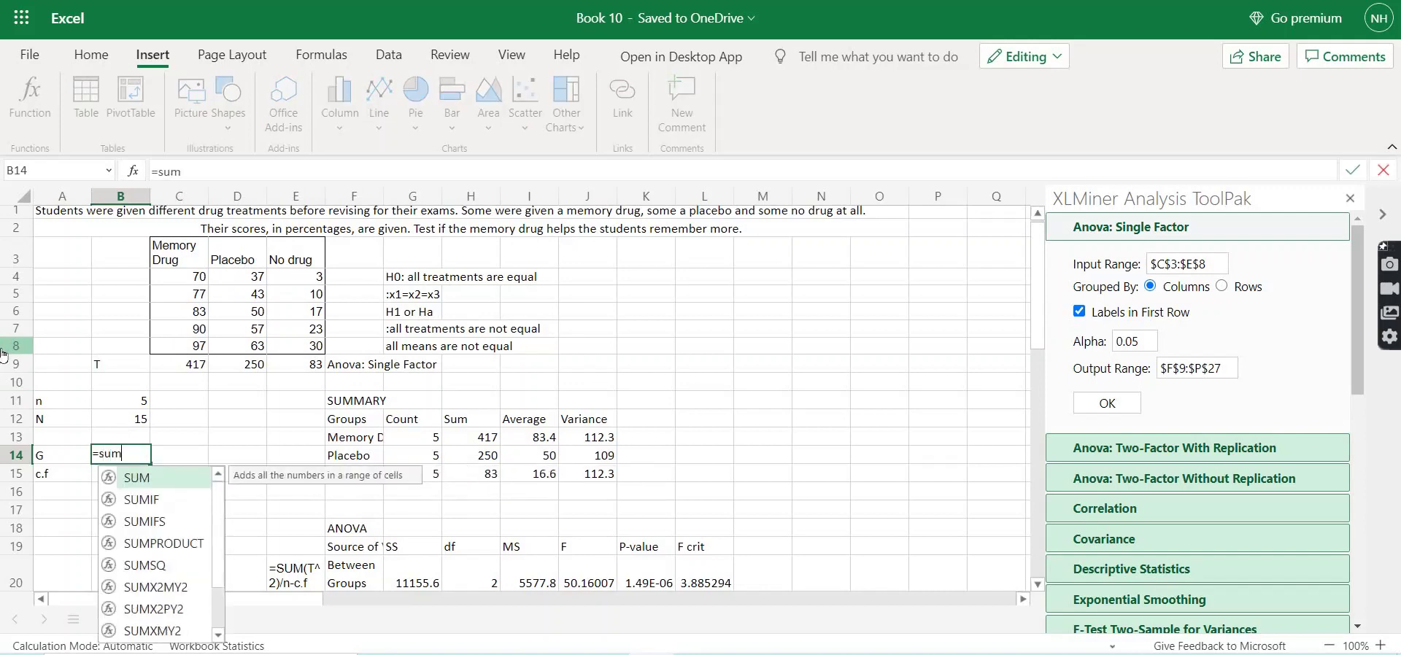
{"action": "double_click", "coordinate": [141, 483]}
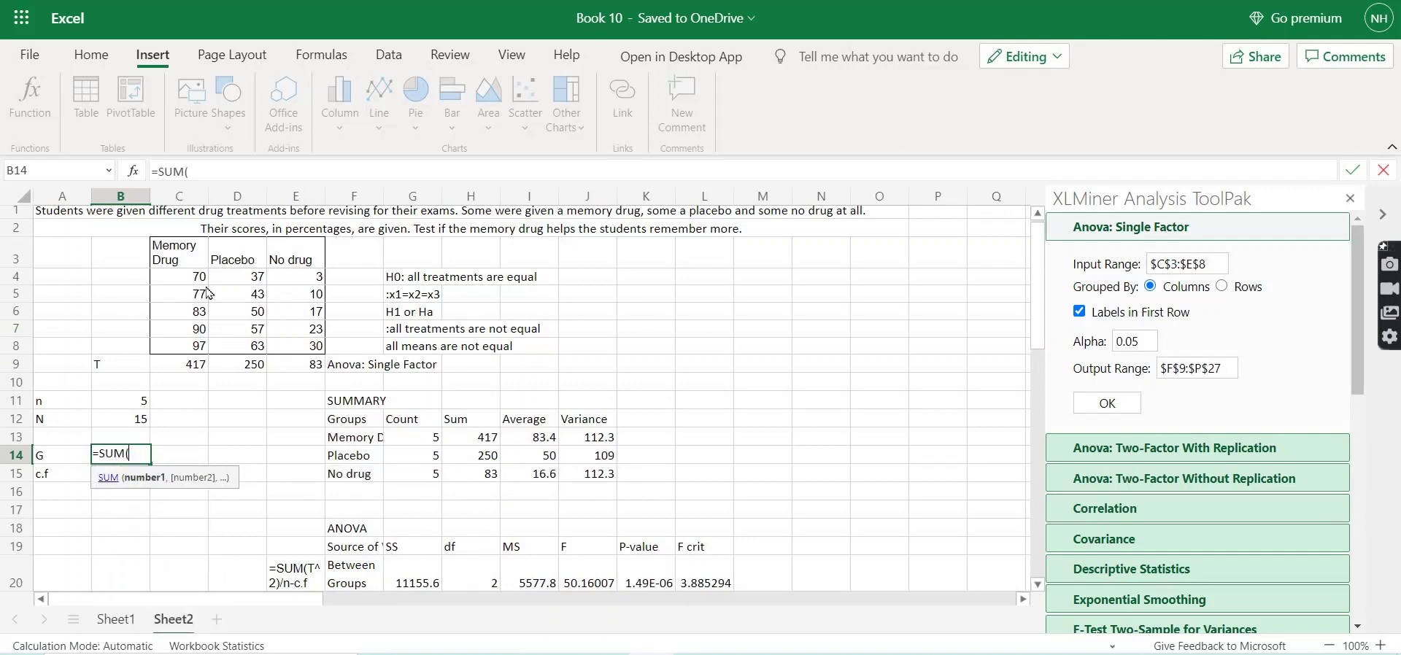
{"action": "left_click_drag", "start_coordinate": [197, 281], "coordinate": [296, 348]}
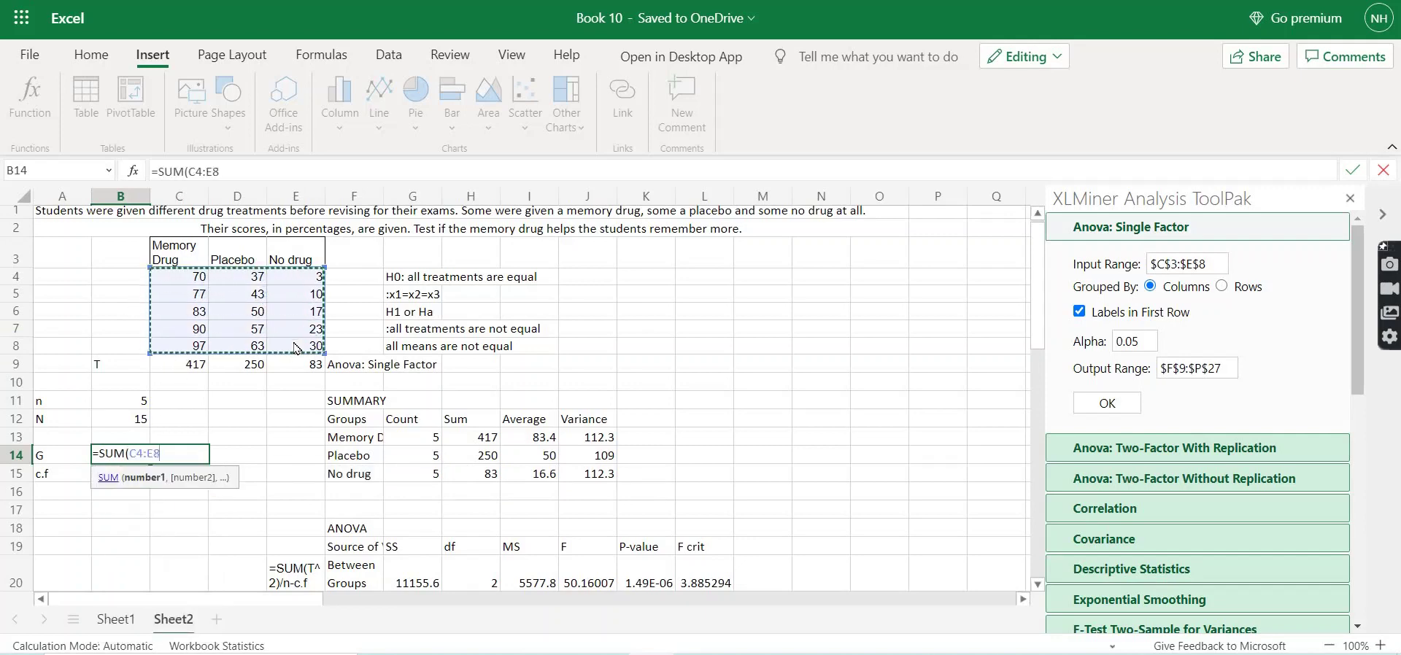
{"action": "type", "text": ")"}
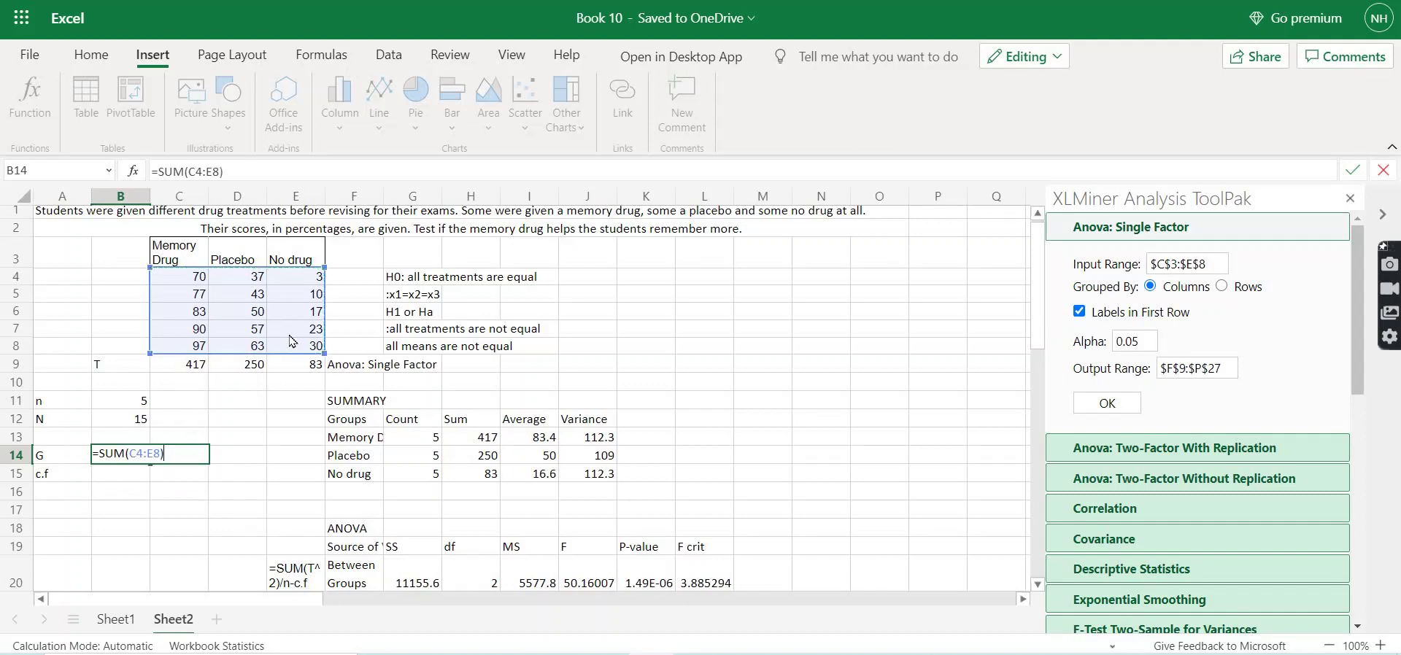
{"action": "key", "text": "Return"}
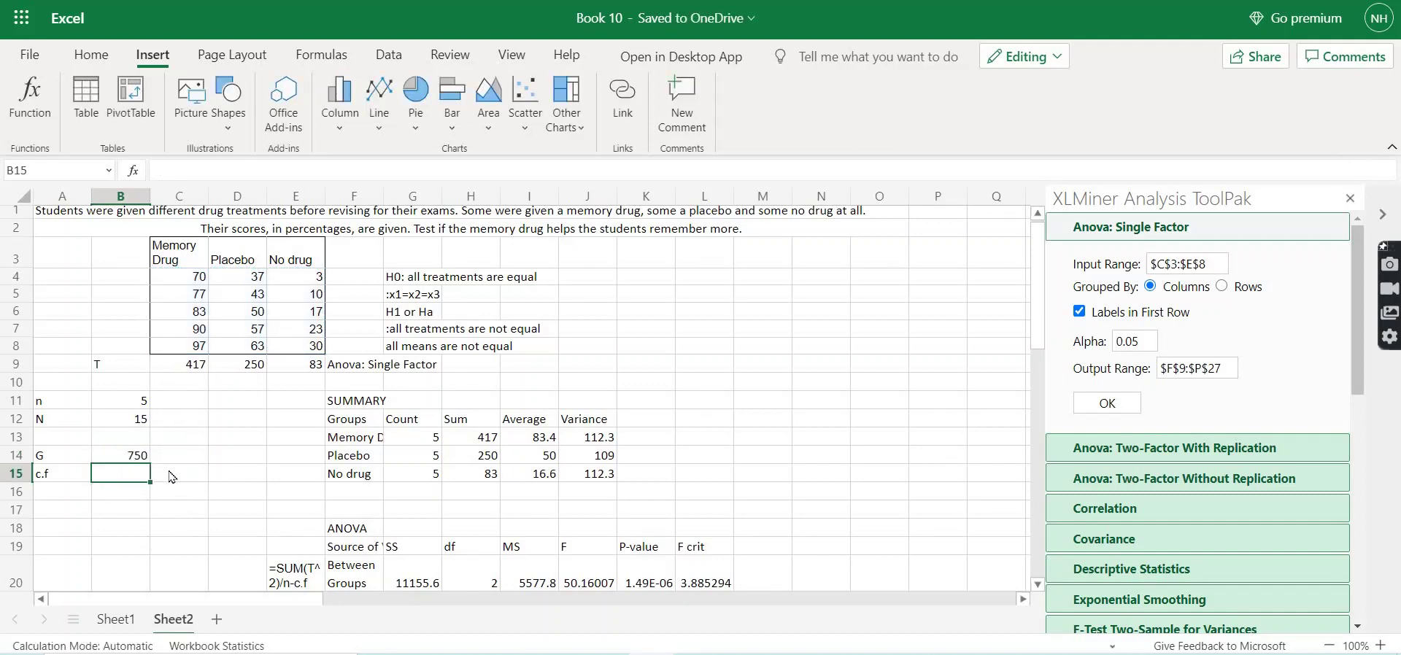
{"action": "left_click", "coordinate": [171, 475]}
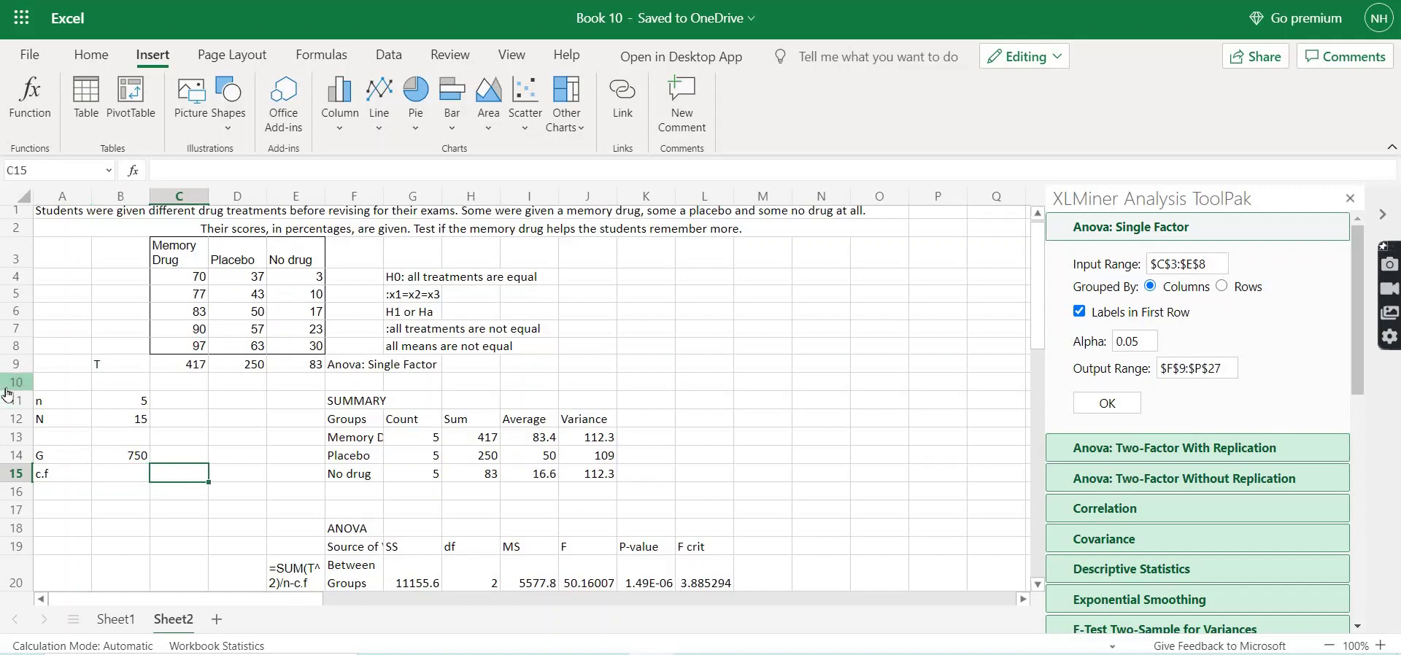
- Type the text note G^2/N in C15 beside the c.f label, prefixed with an apostrophe
{"action": "type", "text": "'"}
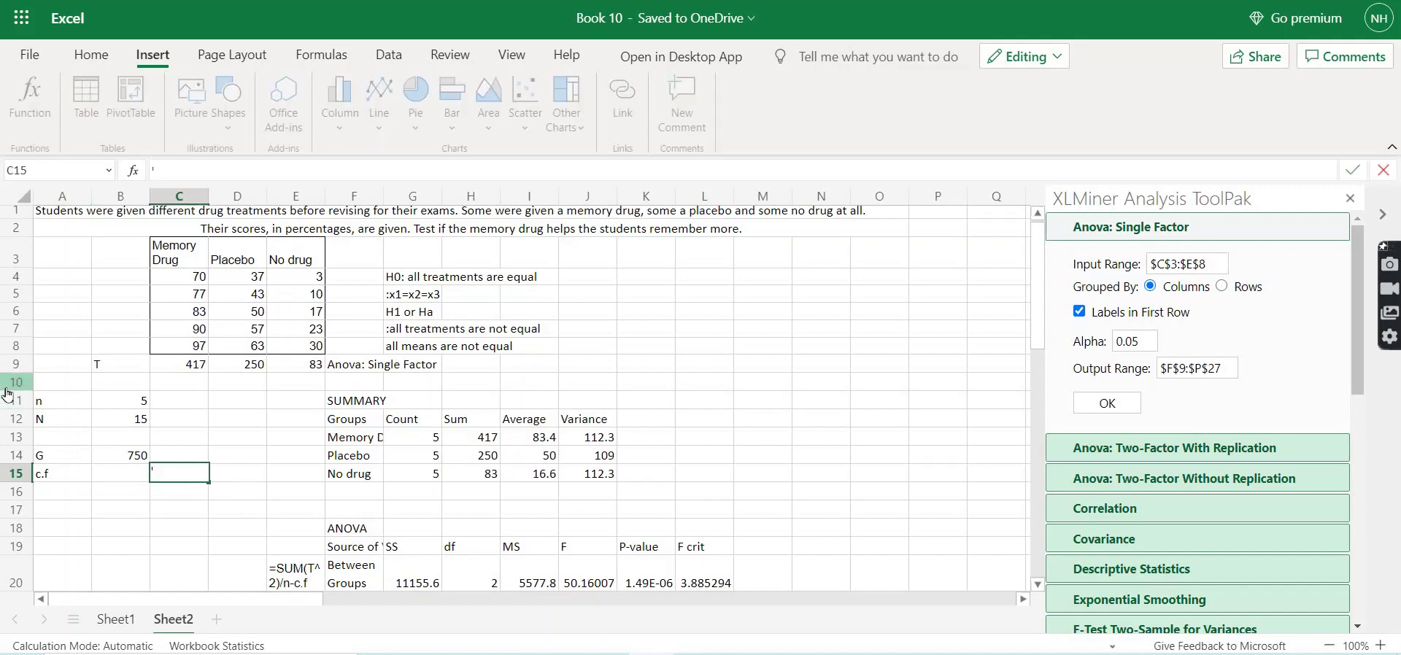
{"action": "type", "text": "G"}
{"action": "type", "text": "^2/"}
{"action": "type", "text": "n"}
{"action": "type", "text": "N"}
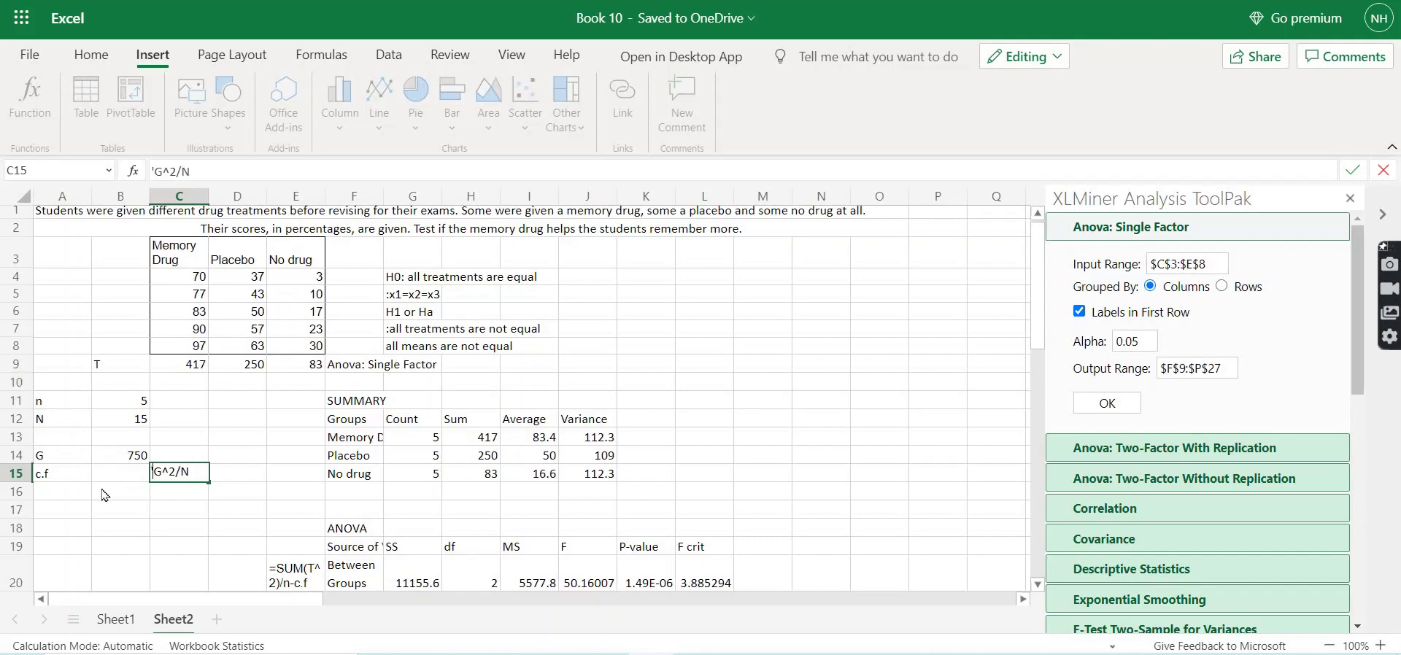
{"action": "type", "text": "="}
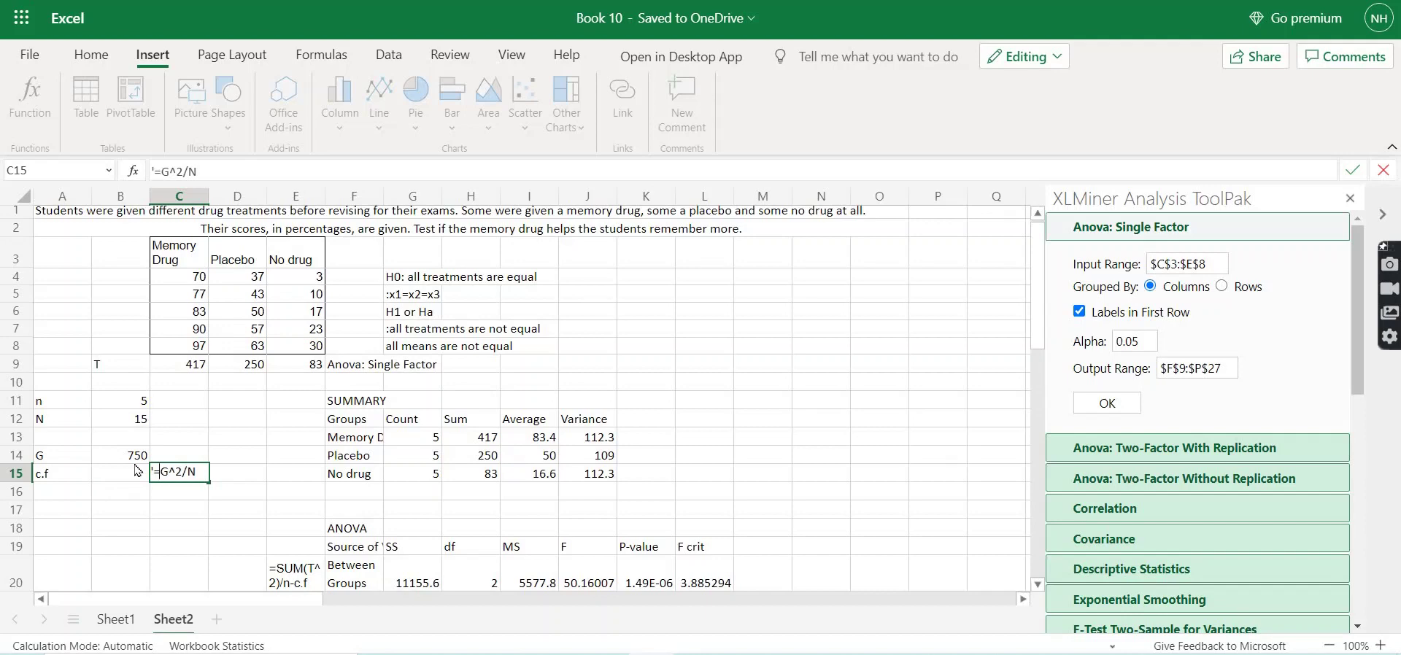
- Enter =B14*B14/B12 in B15 so the correction term c.f shows 37500
{"action": "left_click", "coordinate": [126, 478]}
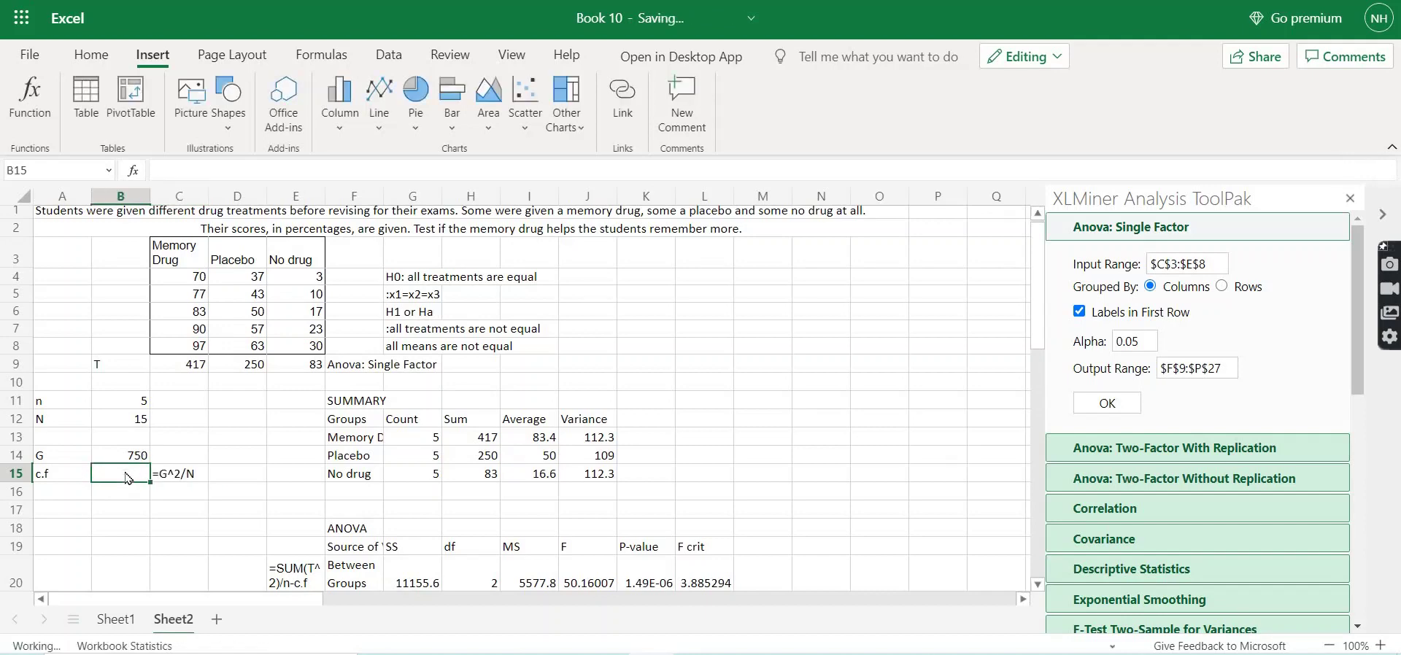
{"action": "type", "text": "="}
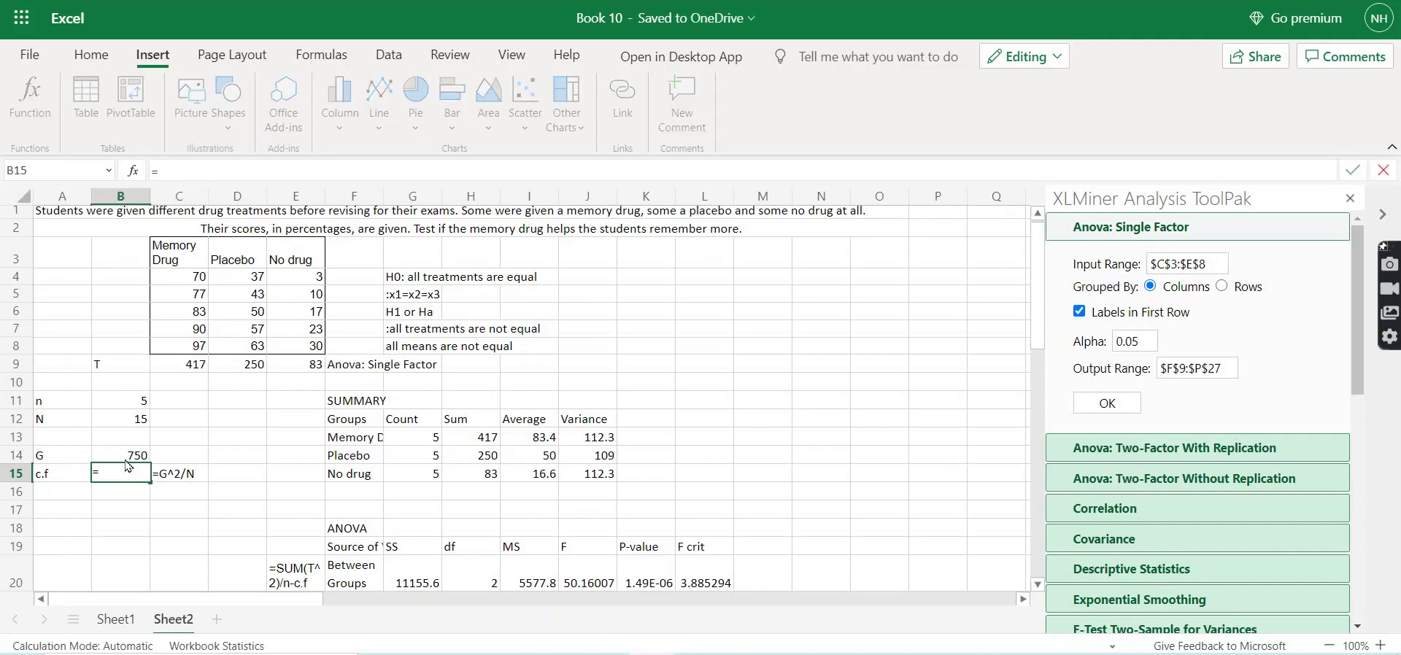
{"action": "left_click", "coordinate": [126, 458]}
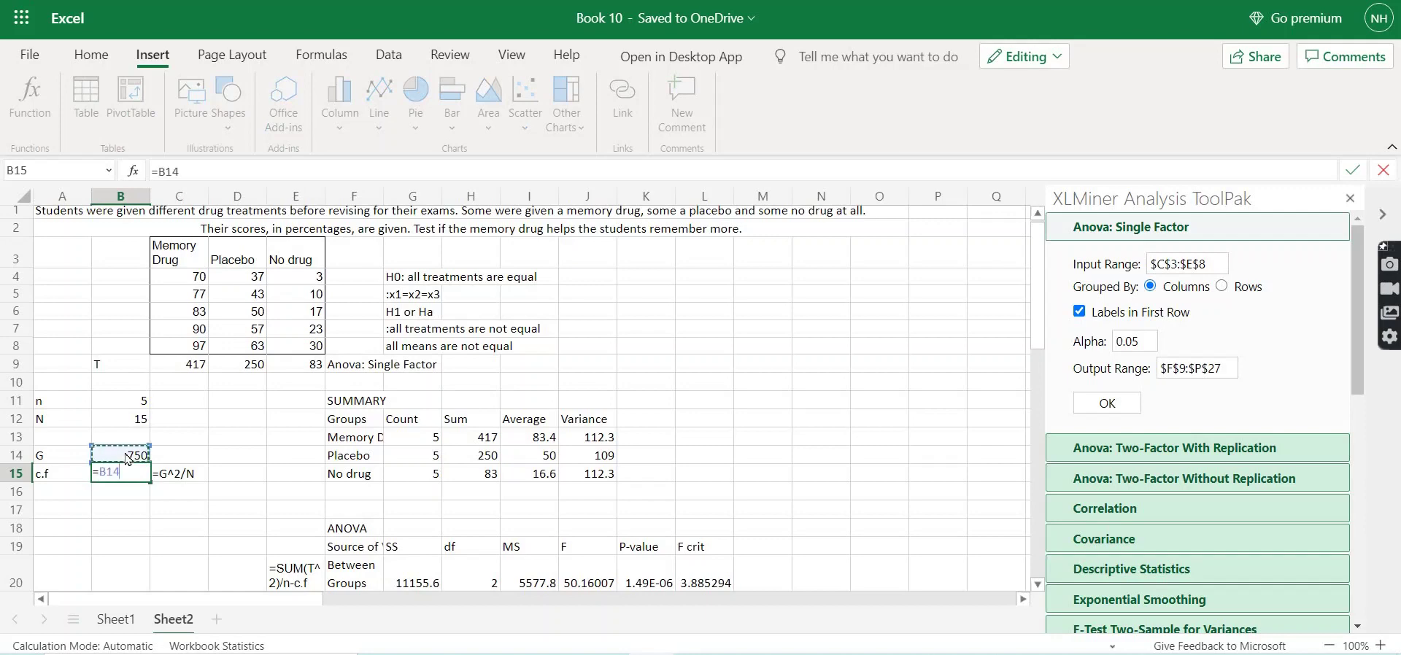
{"action": "type", "text": "*"}
{"action": "left_click", "coordinate": [127, 458]}
{"action": "type", "text": "/"}
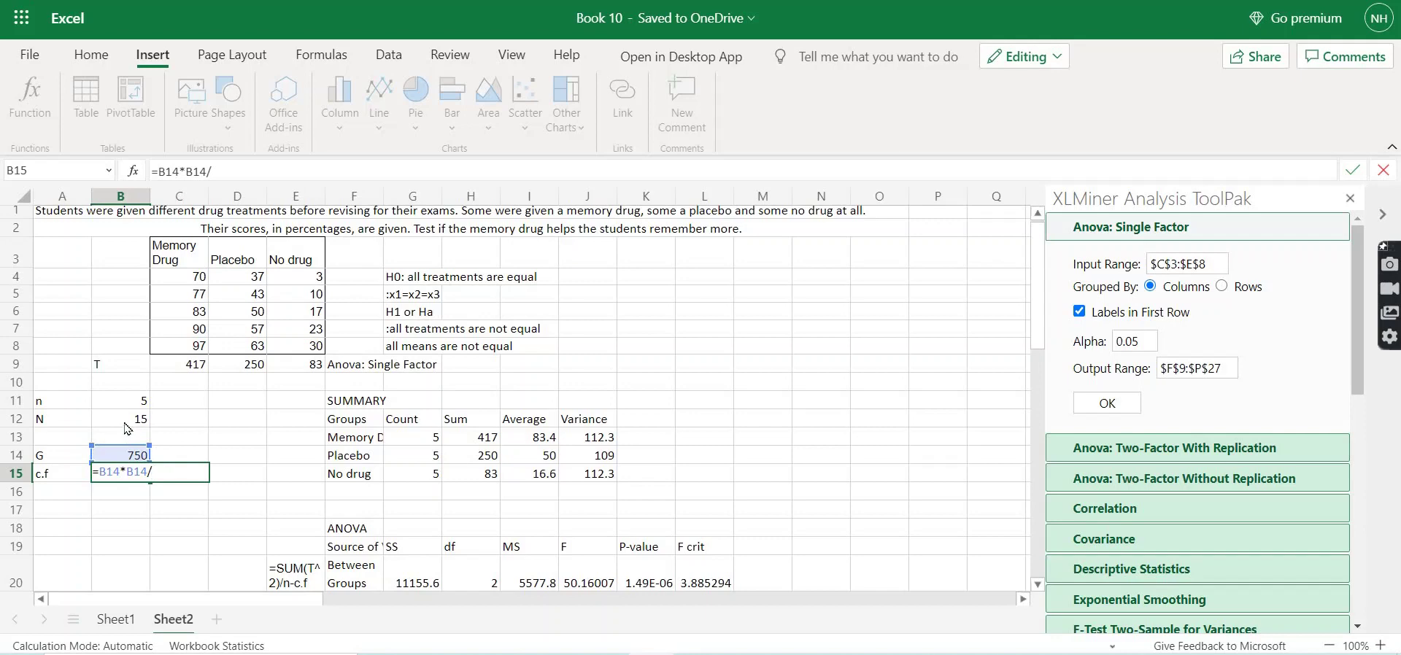
{"action": "left_click", "coordinate": [126, 424]}
{"action": "key", "text": "Return"}
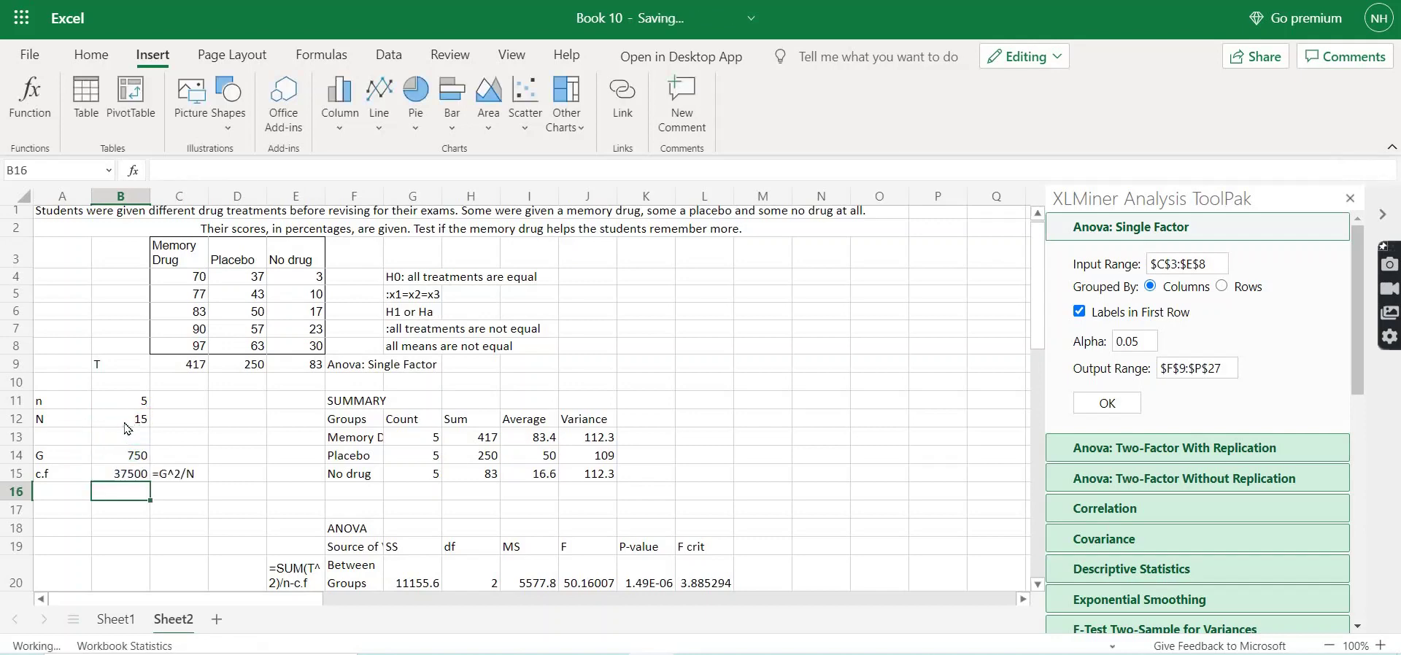
{"action": "left_click", "coordinate": [124, 478]}
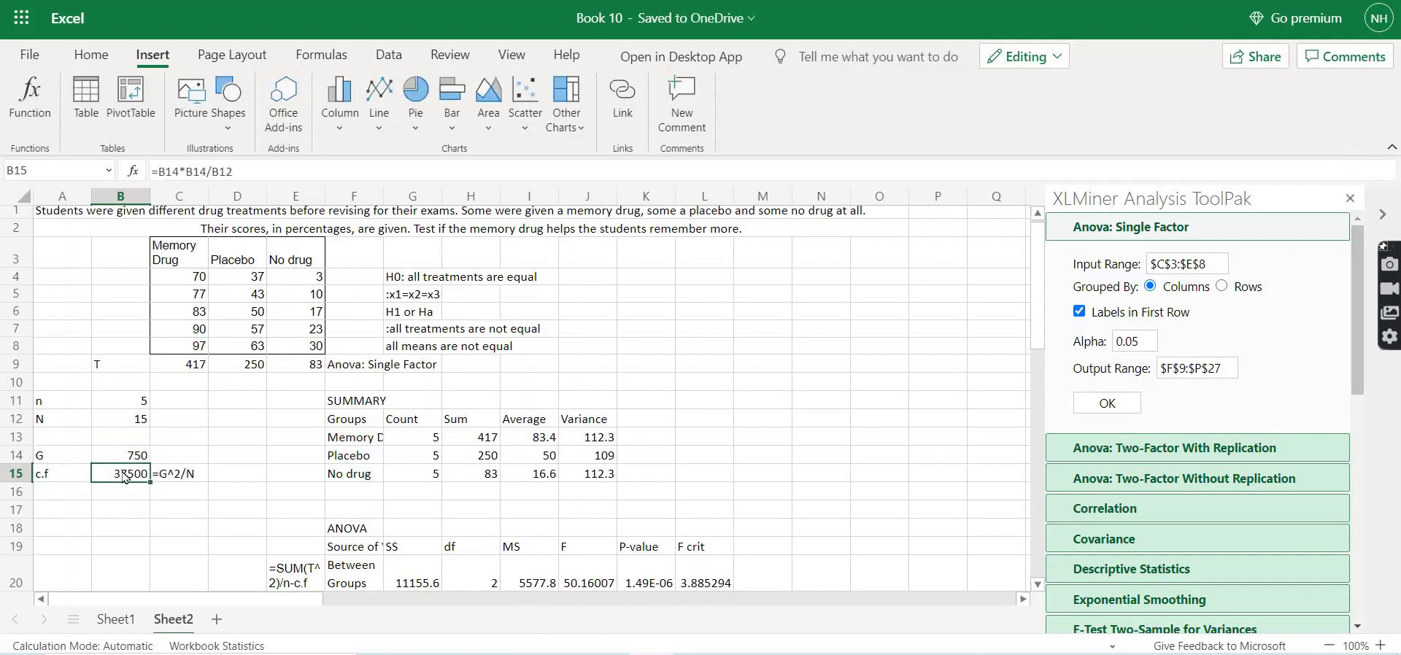
{"action": "left_click", "coordinate": [62, 479]}
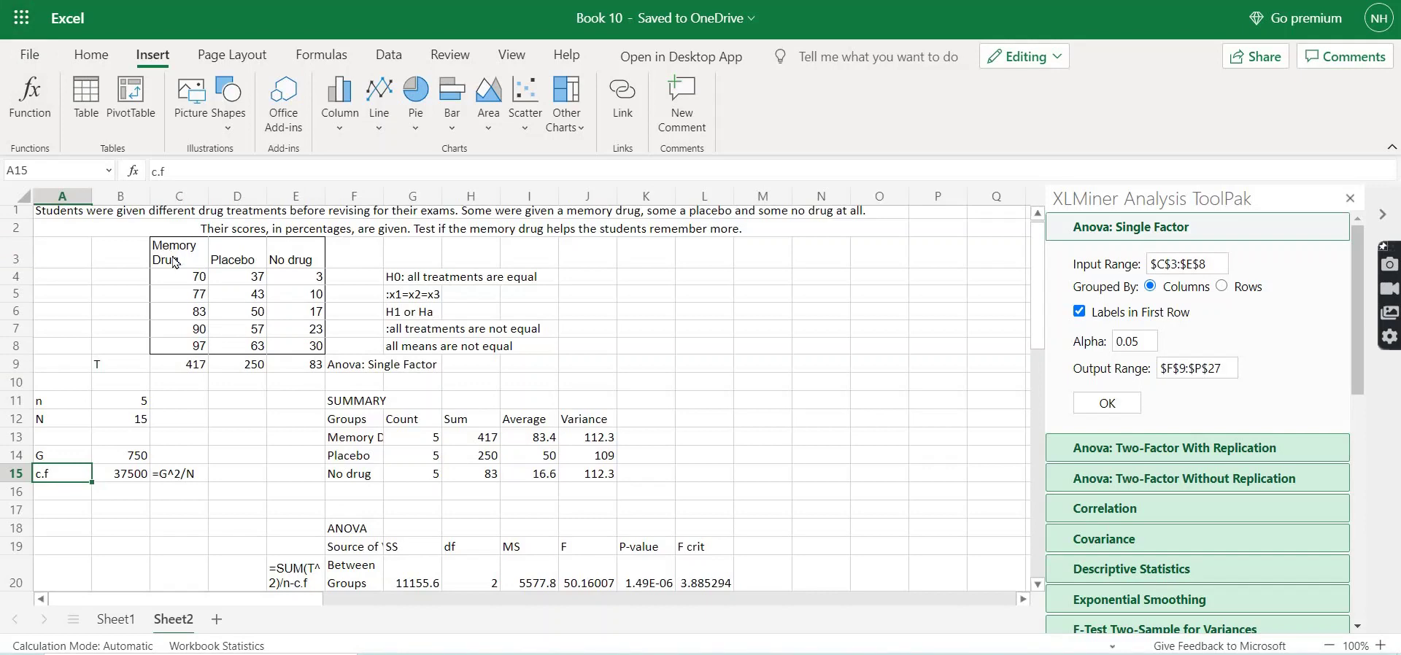
- Enter =SUMSQ(C9:E9) in D20 to sum the squared group totals
{"action": "scroll", "coordinate": [355, 478], "scroll_direction": "down", "scroll_amount": 2}
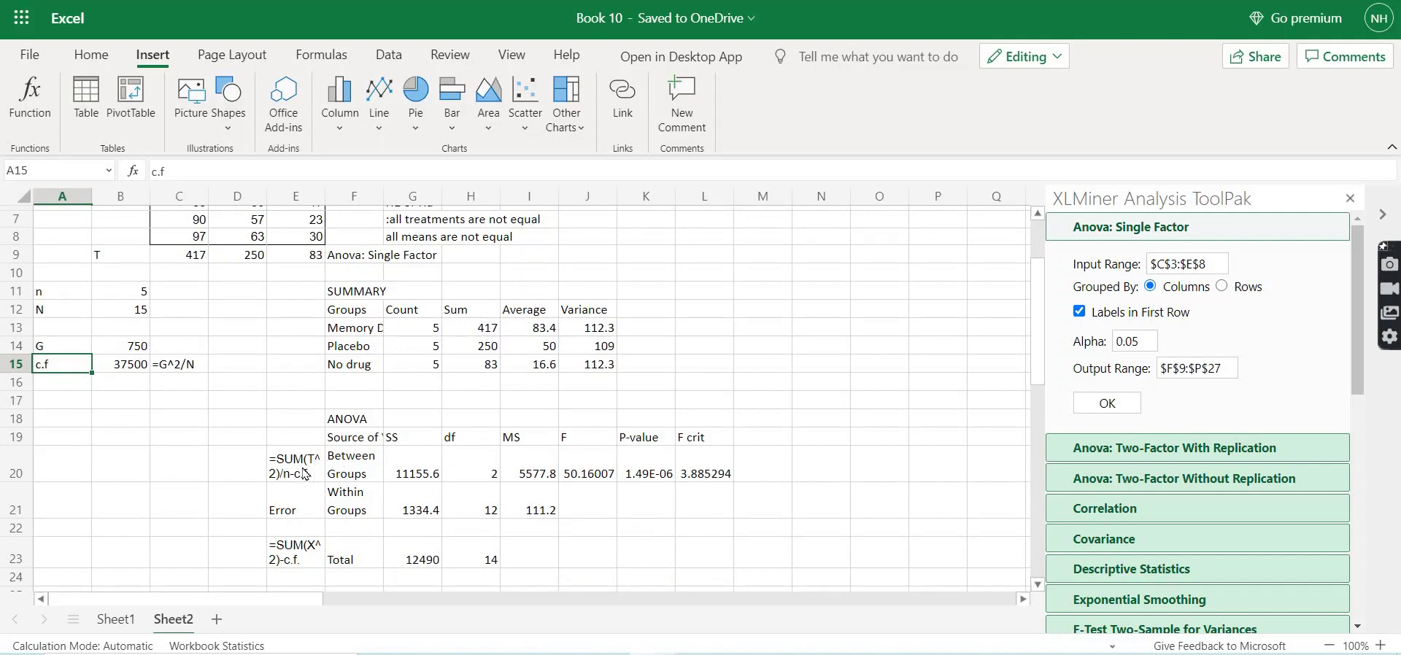
{"action": "left_click", "coordinate": [343, 471]}
{"action": "left_click", "coordinate": [296, 473]}
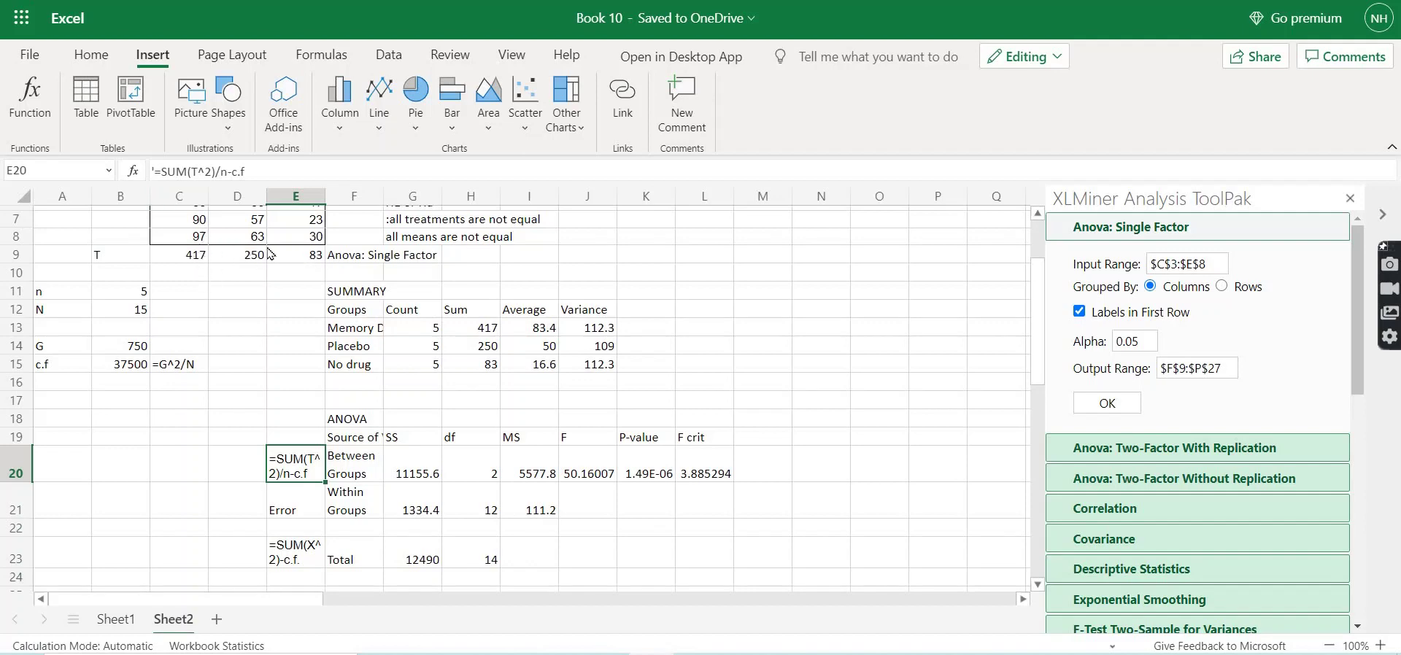
{"action": "left_click", "coordinate": [243, 474]}
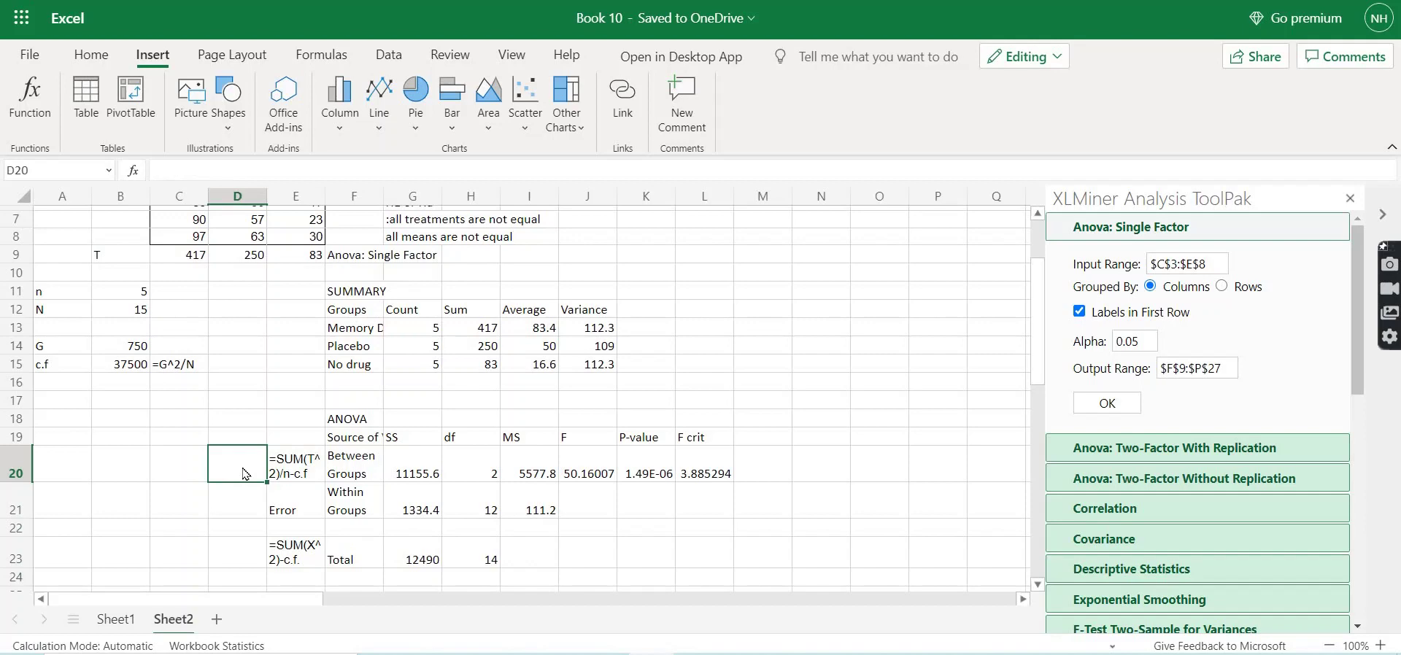
{"action": "type", "text": "="}
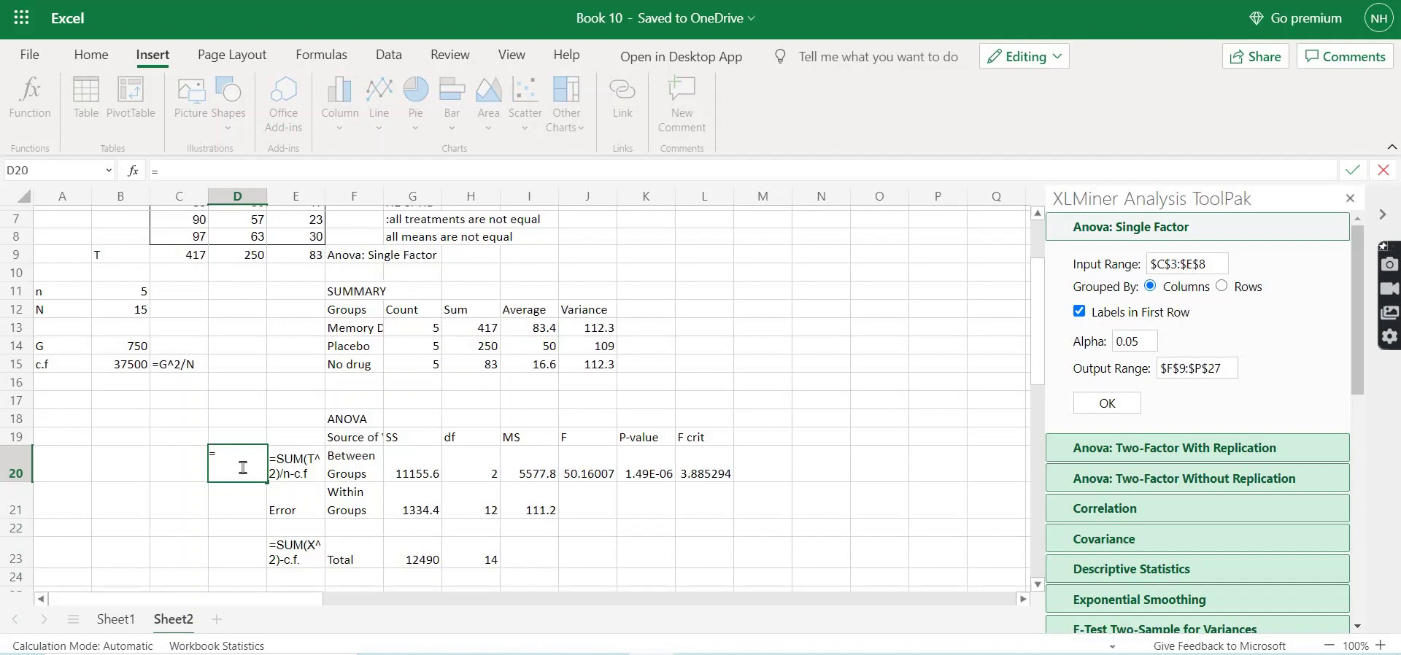
{"action": "type", "text": "sumsq"}
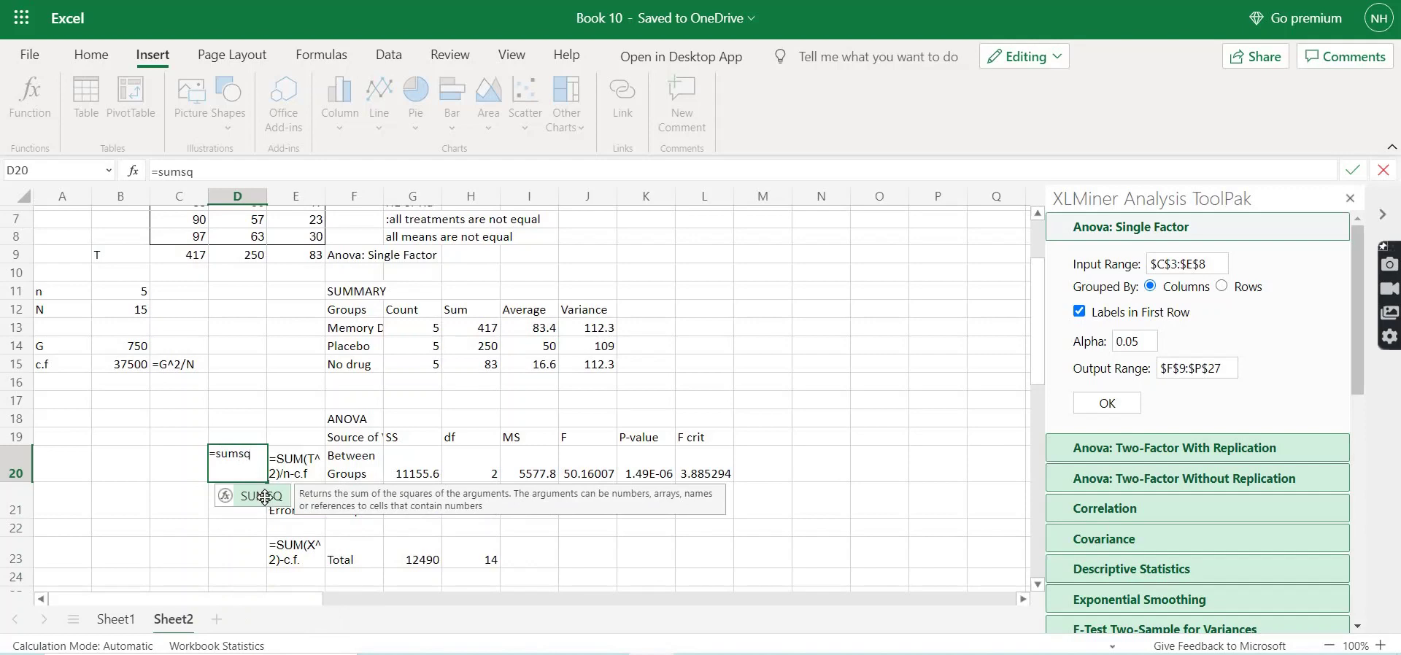
{"action": "double_click", "coordinate": [262, 498]}
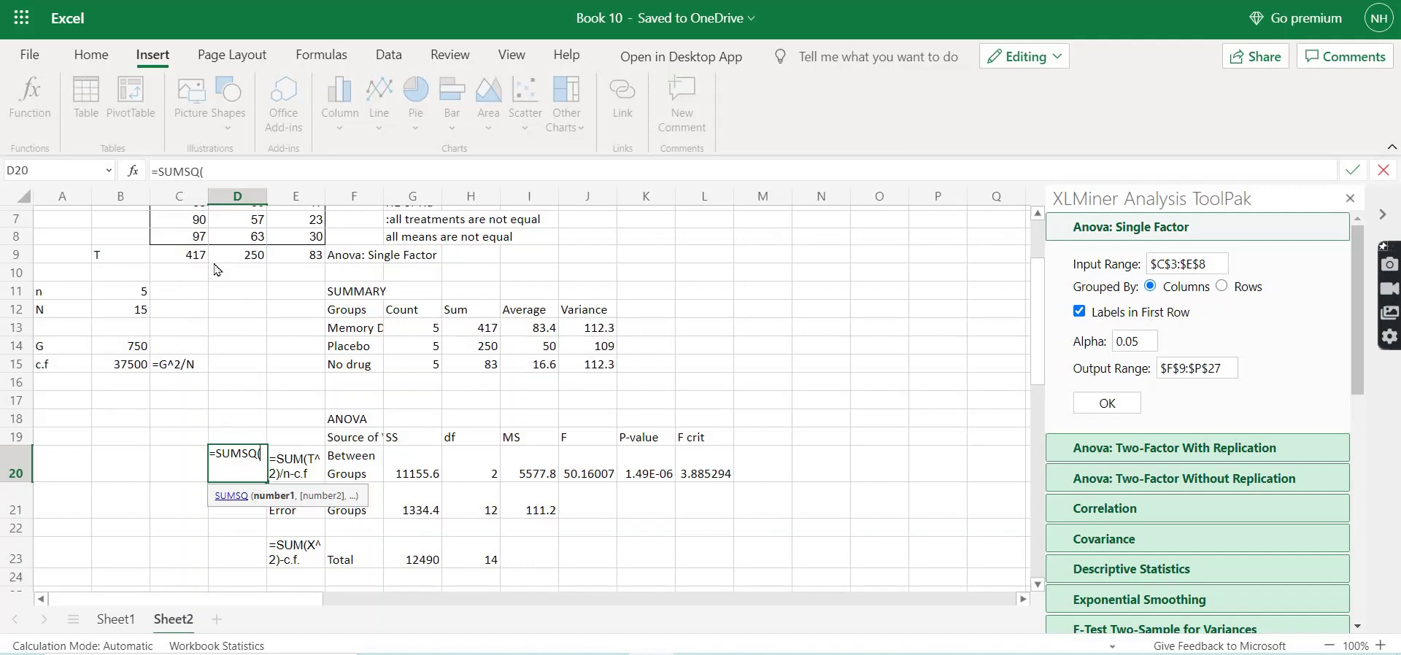
{"action": "left_click_drag", "start_coordinate": [196, 256], "coordinate": [285, 261]}
{"action": "type", "text": ")"}
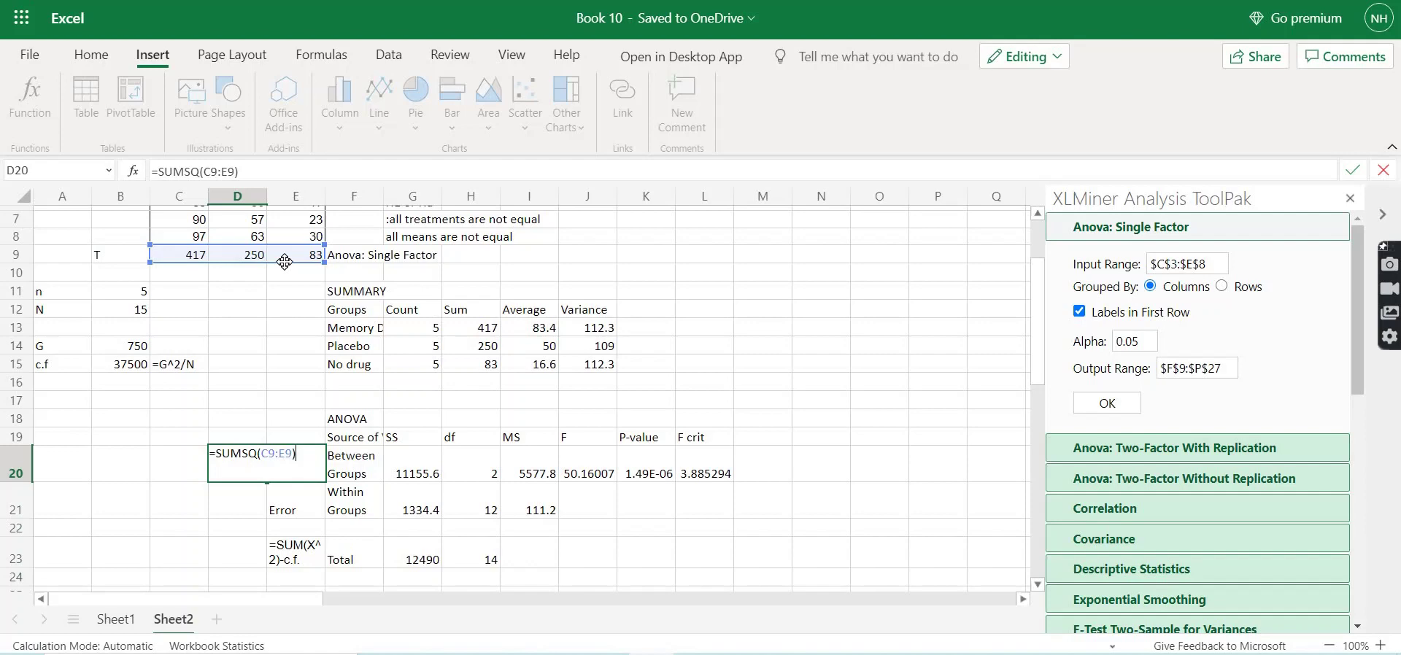
{"action": "key", "text": "Return"}
- Extend D20 to =(SUMSQ(C9:E9)/B11)-B15, giving the between-groups SS of 11155.6
{"action": "double_click", "coordinate": [309, 460]}
{"action": "type", "text": "/"}
{"action": "left_click", "coordinate": [124, 297]}
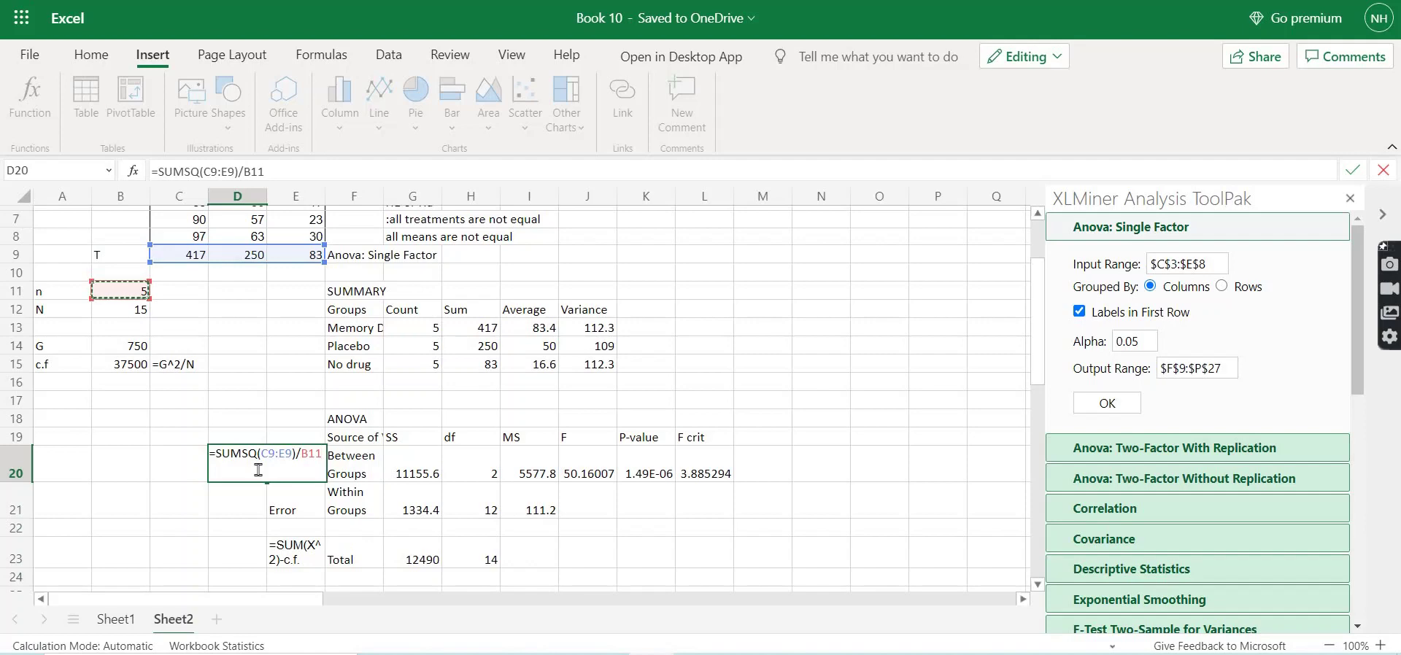
{"action": "type", "text": ")"}
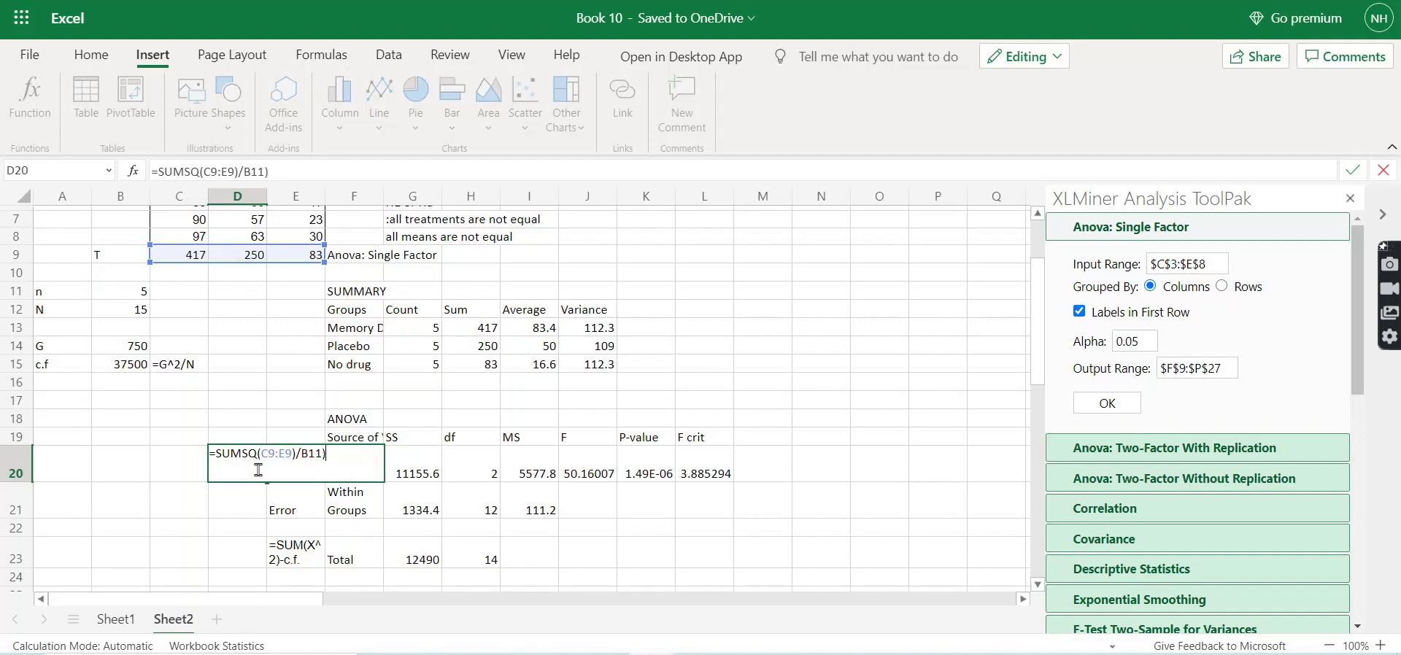
{"action": "left_click", "coordinate": [217, 455]}
{"action": "type", "text": "("}
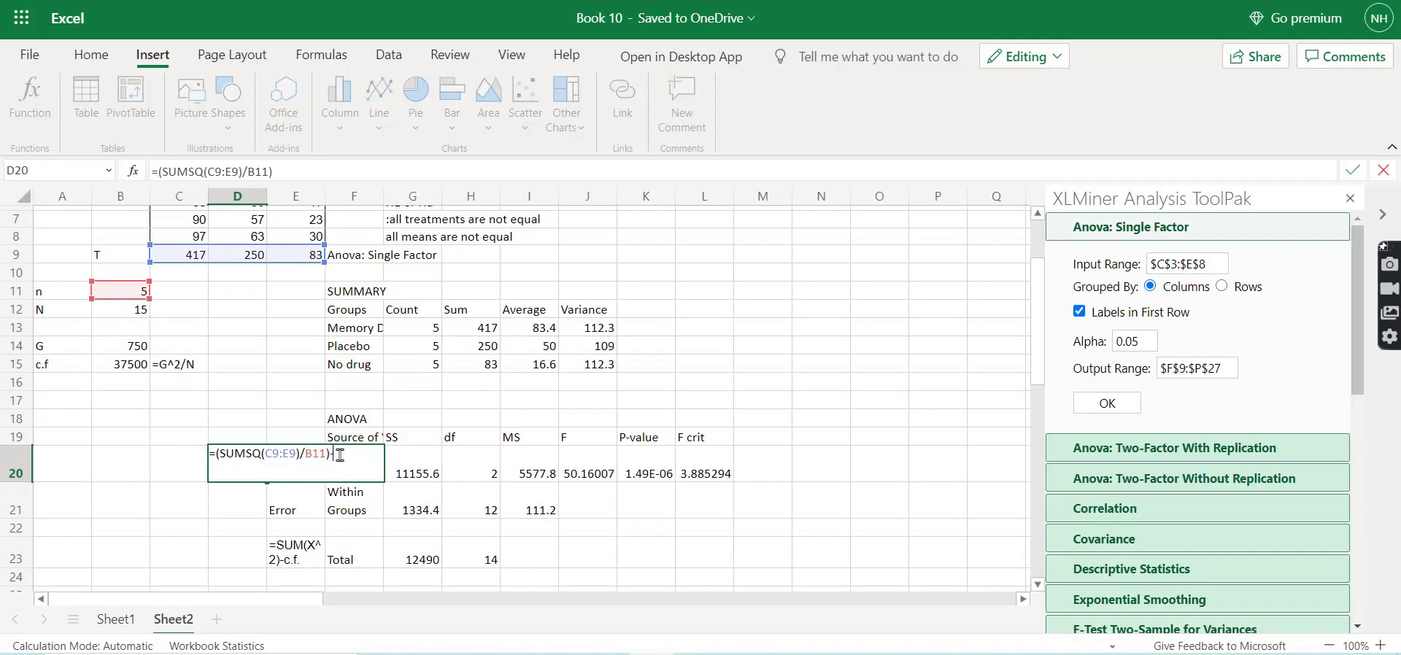
{"action": "left_click", "coordinate": [113, 369]}
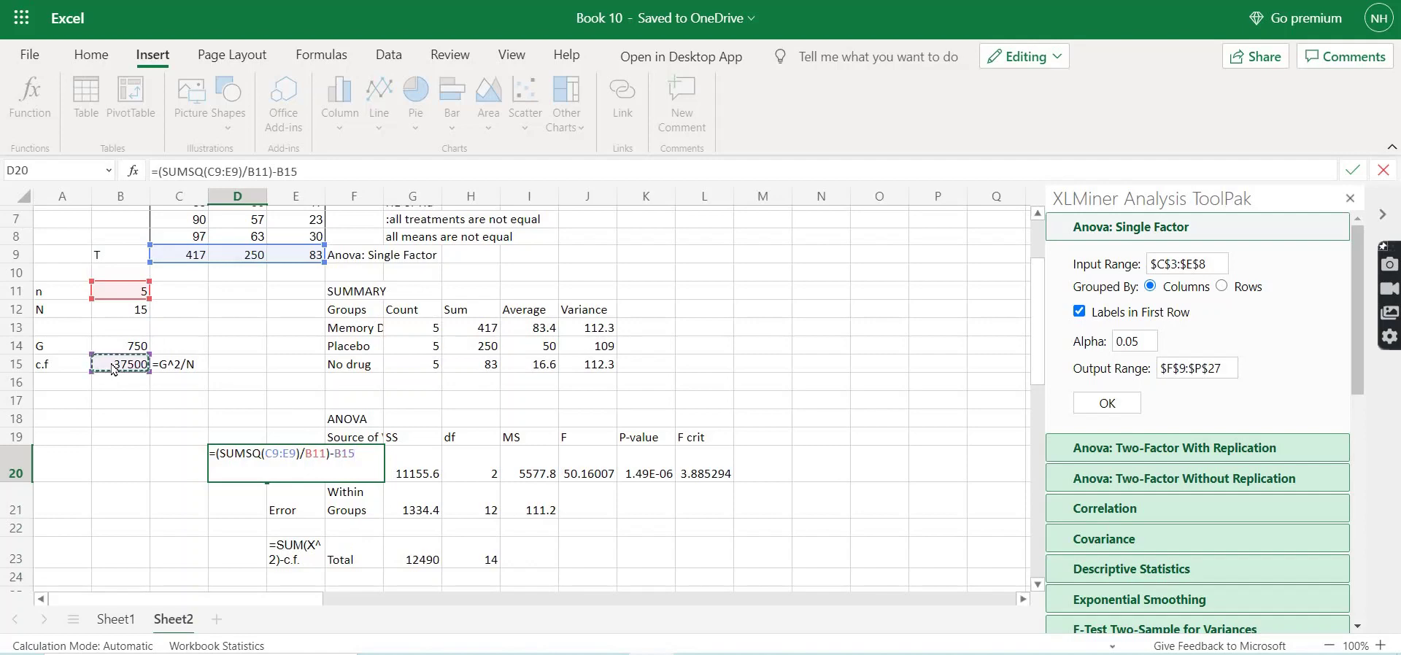
{"action": "key", "text": "Return"}
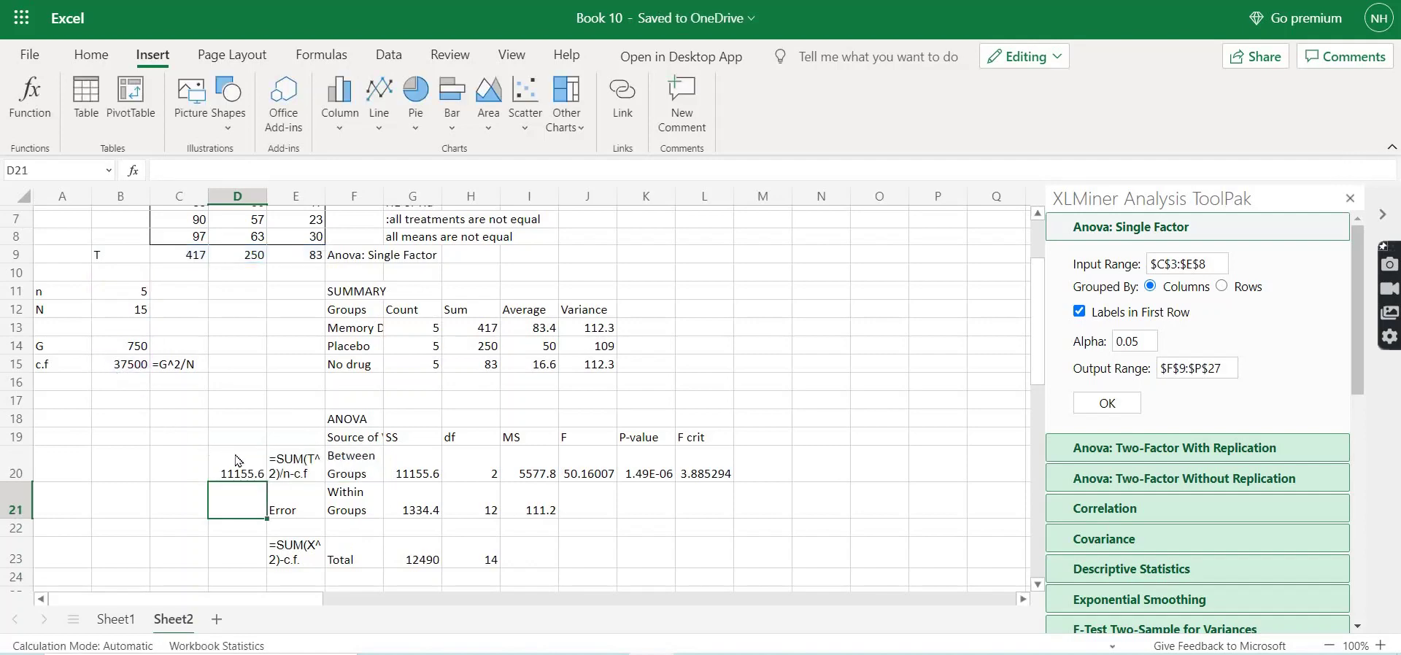
{"action": "left_click", "coordinate": [256, 470]}
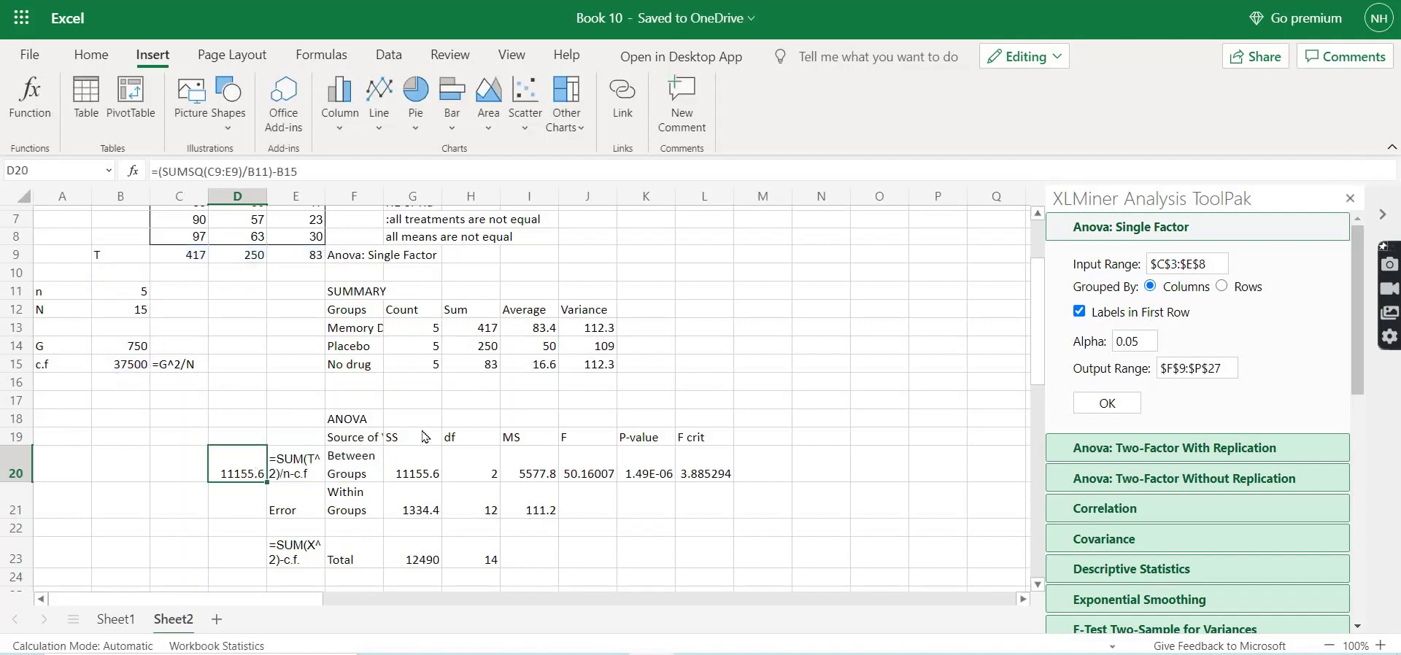
{"action": "left_click", "coordinate": [421, 469]}
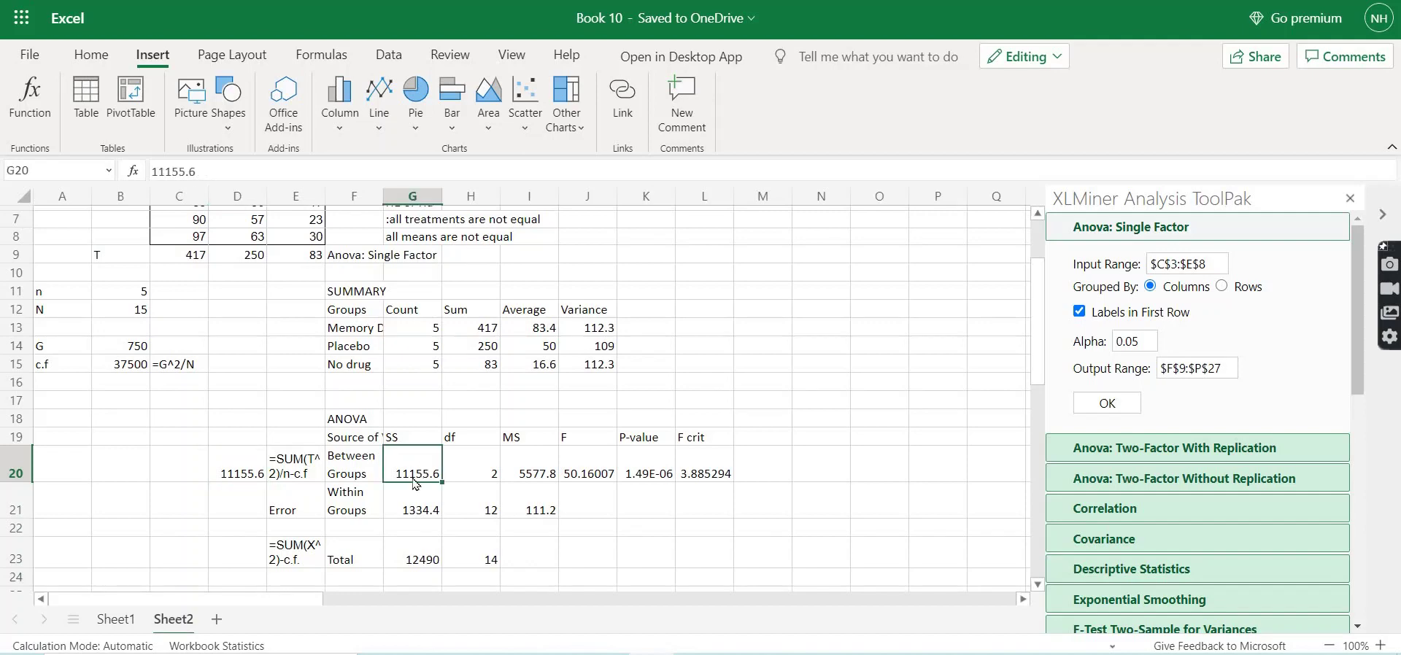
{"action": "left_click", "coordinate": [301, 513]}
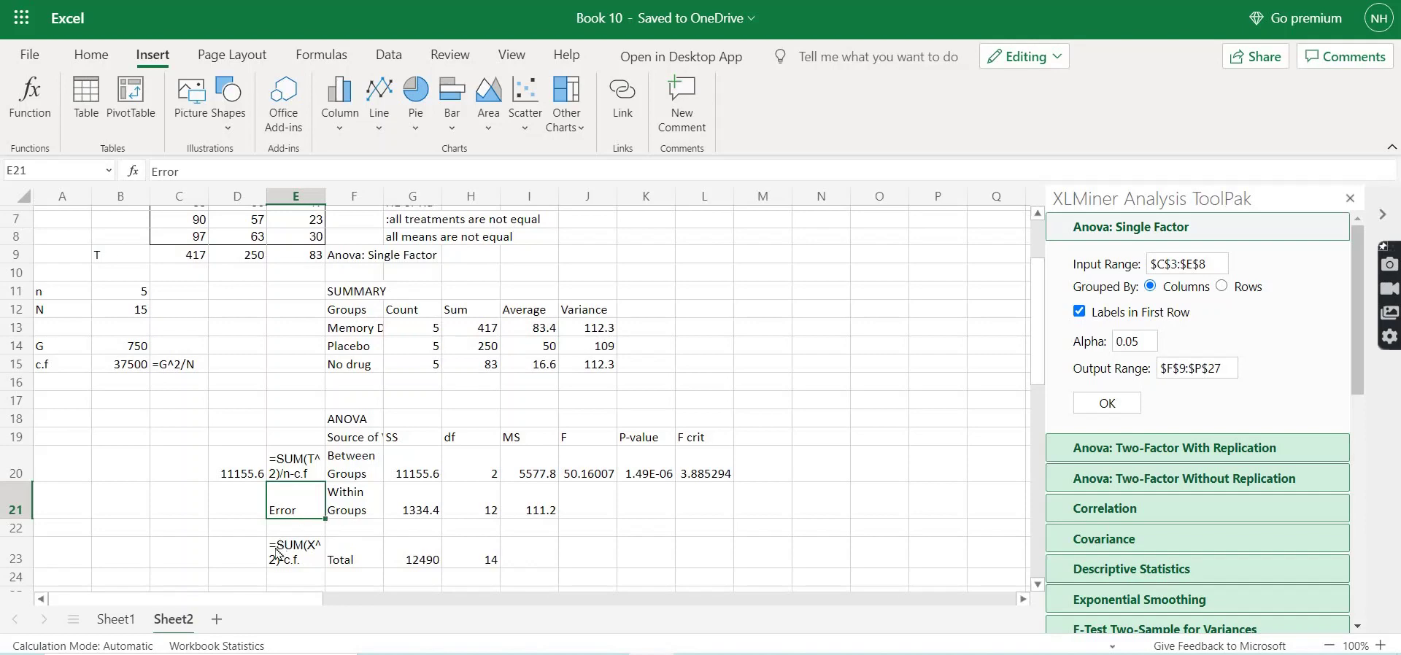
{"action": "left_click", "coordinate": [350, 479]}
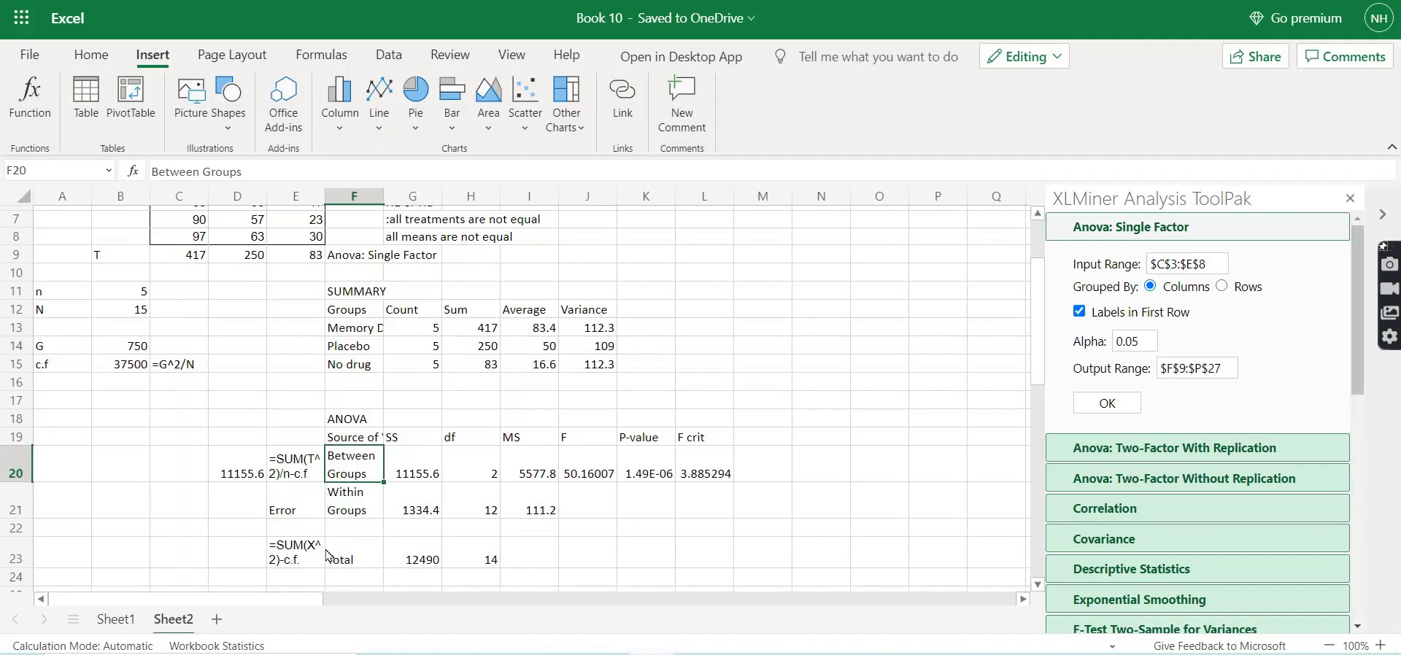
{"action": "left_click", "coordinate": [305, 511]}
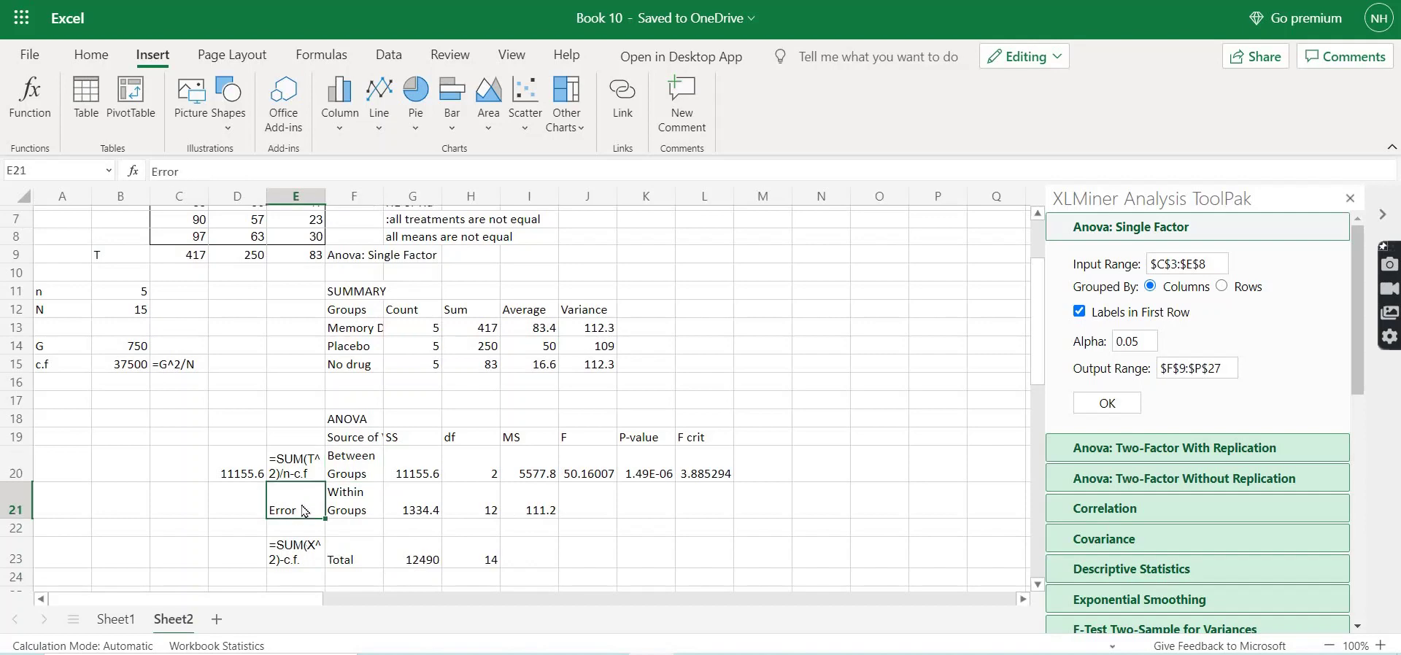
{"action": "left_click", "coordinate": [356, 565]}
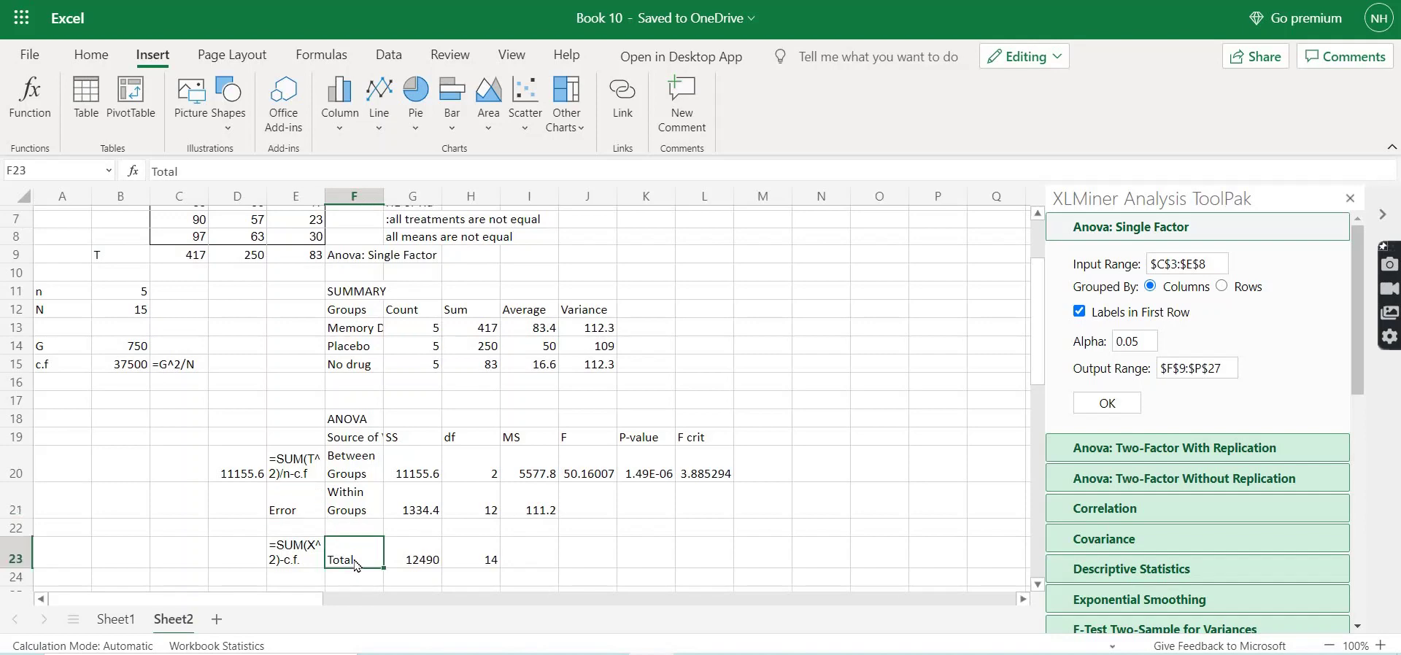
{"action": "left_click", "coordinate": [412, 555]}
{"action": "left_click", "coordinate": [414, 474]}
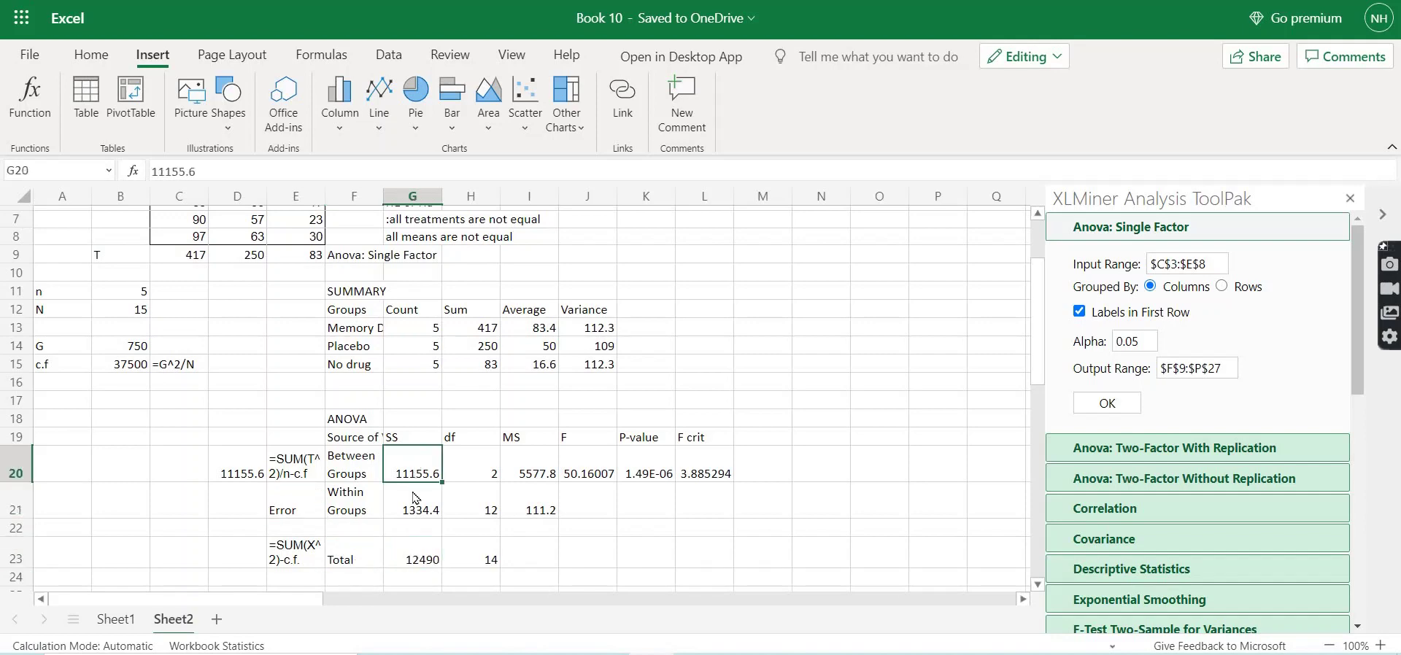
{"action": "left_click", "coordinate": [415, 501]}
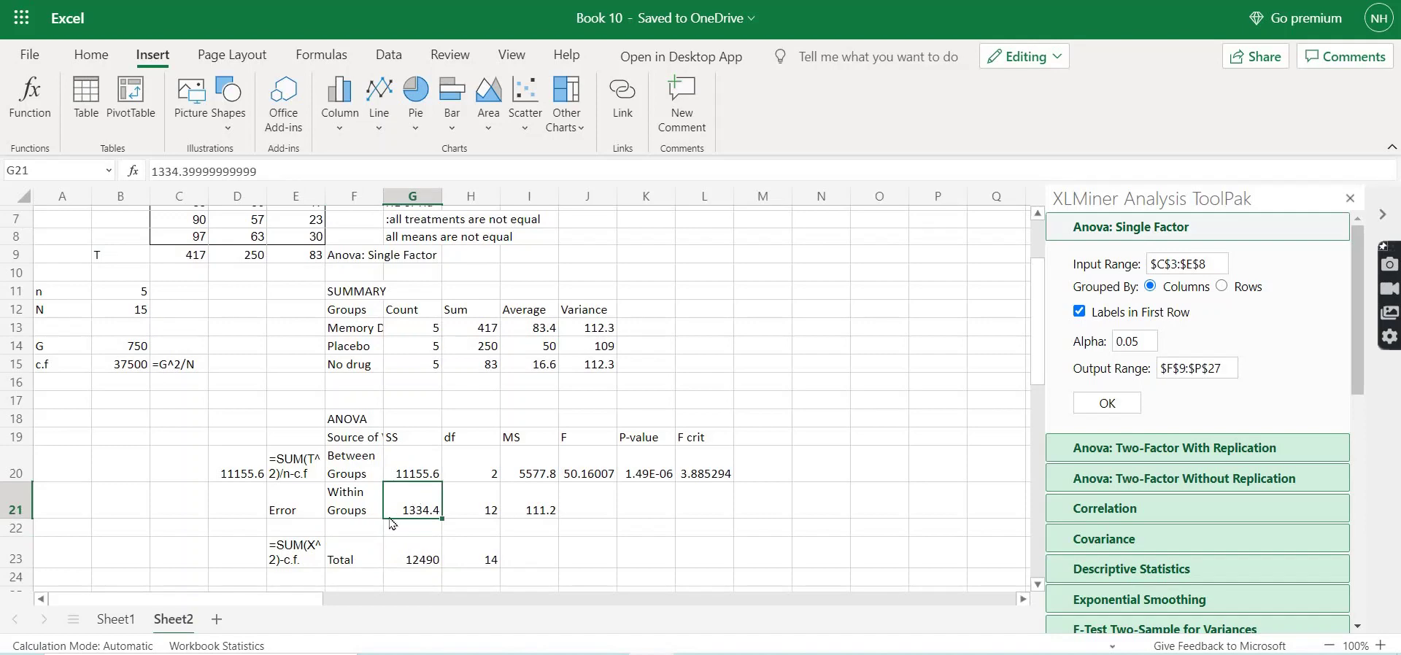
{"action": "left_click", "coordinate": [353, 558]}
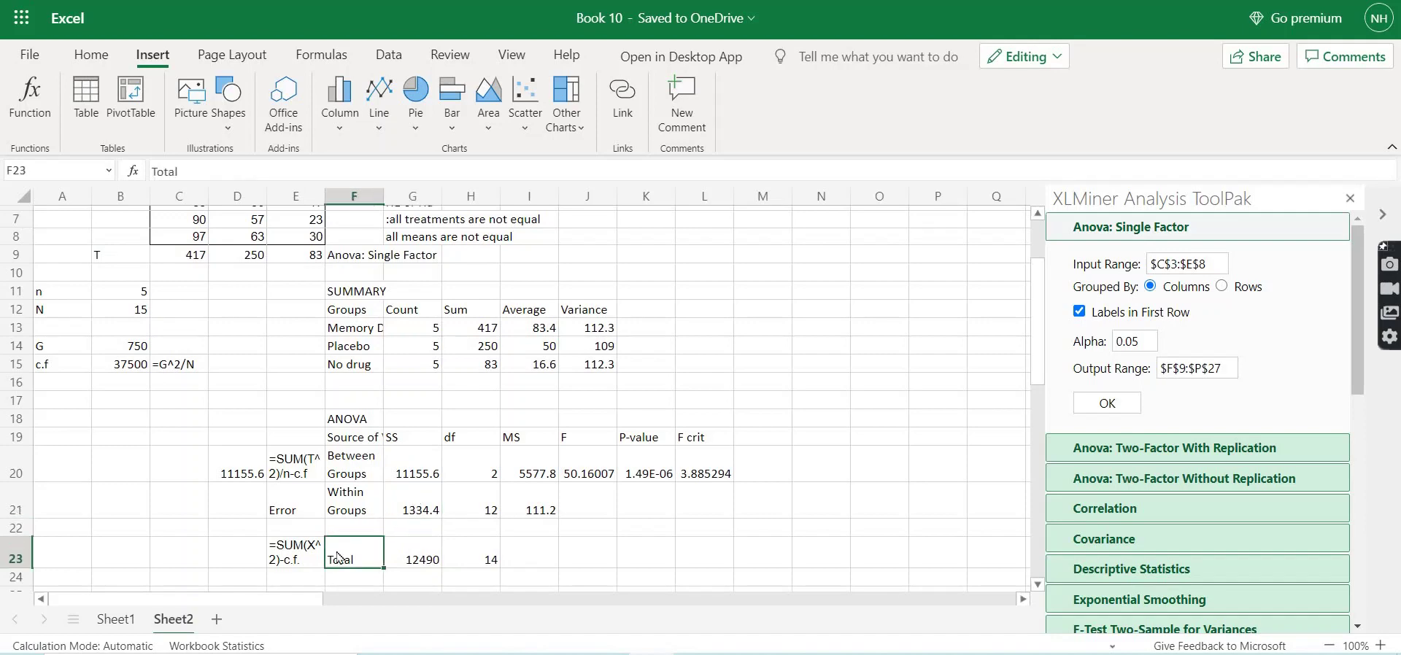
{"action": "left_click", "coordinate": [302, 559]}
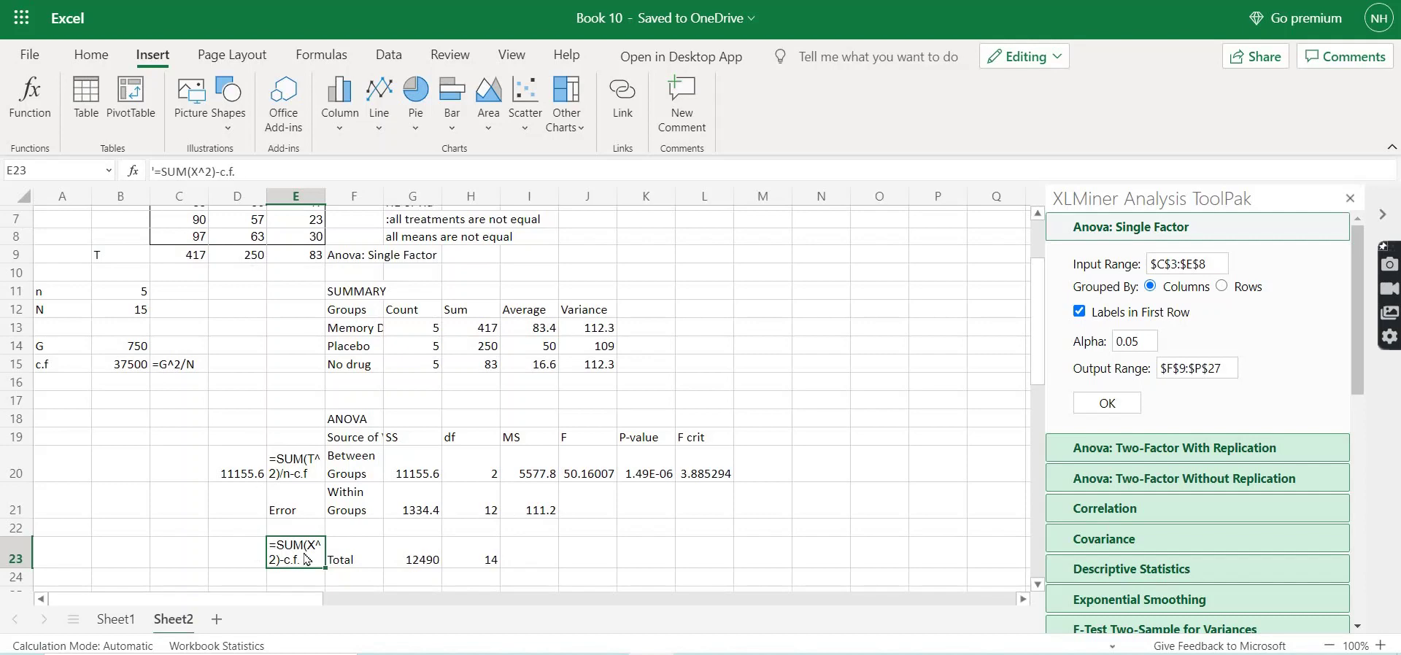
{"action": "scroll", "coordinate": [182, 298], "scroll_direction": "up", "scroll_amount": 2}
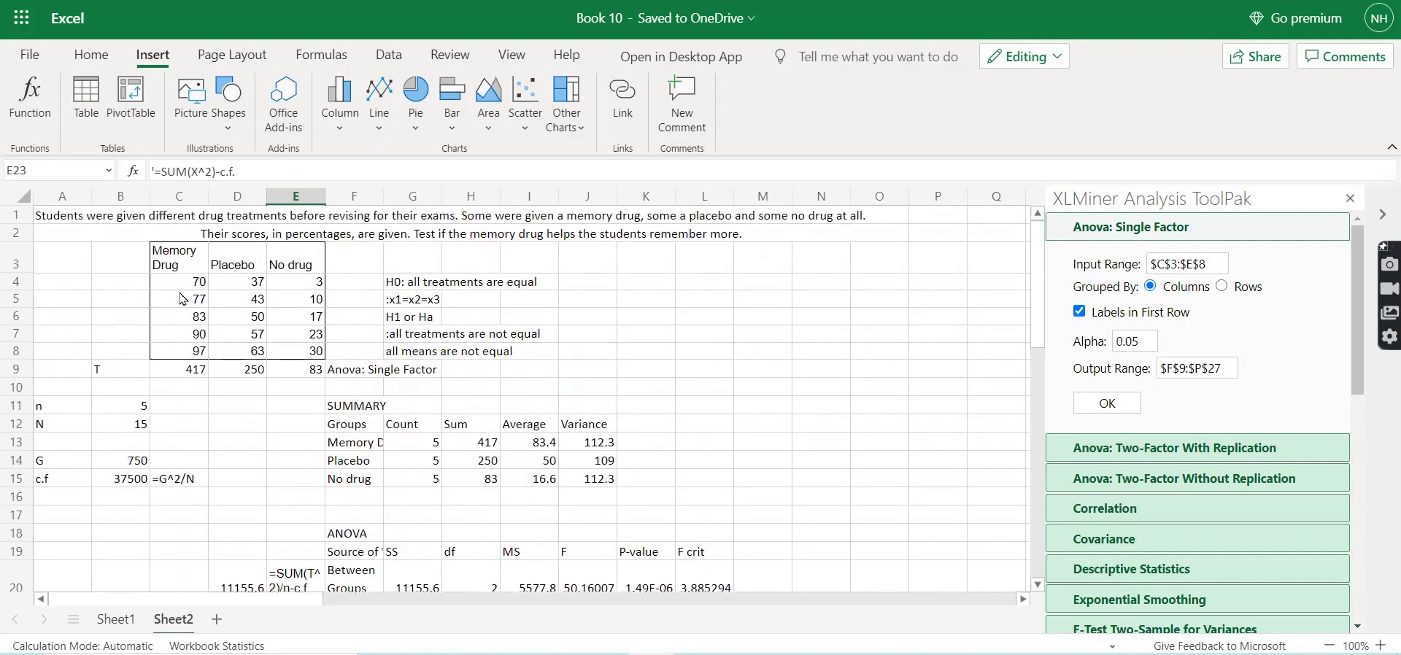
{"action": "left_click", "coordinate": [193, 284]}
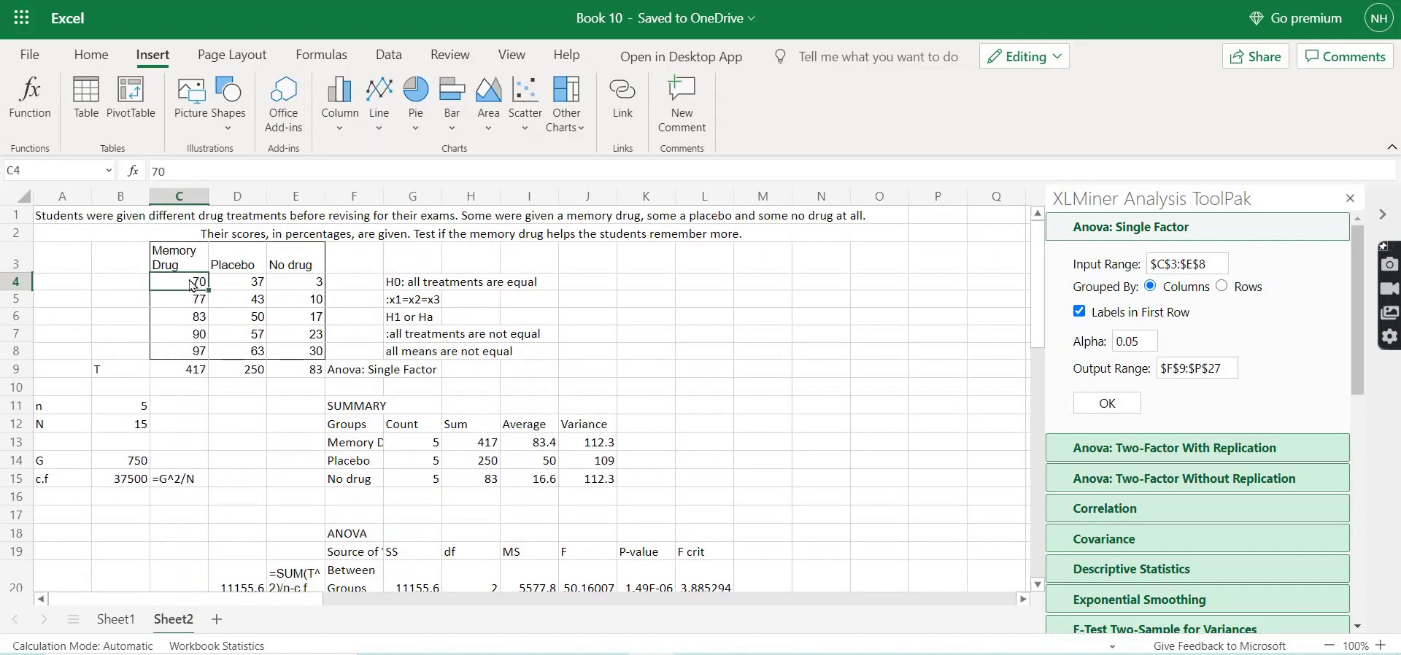
{"action": "key", "text": "shift+Down"}
{"action": "key", "text": "shift+Down"}
{"action": "key", "text": "shift+Down"}
{"action": "key", "text": "shift+Right"}
{"action": "key", "text": "shift+Right"}
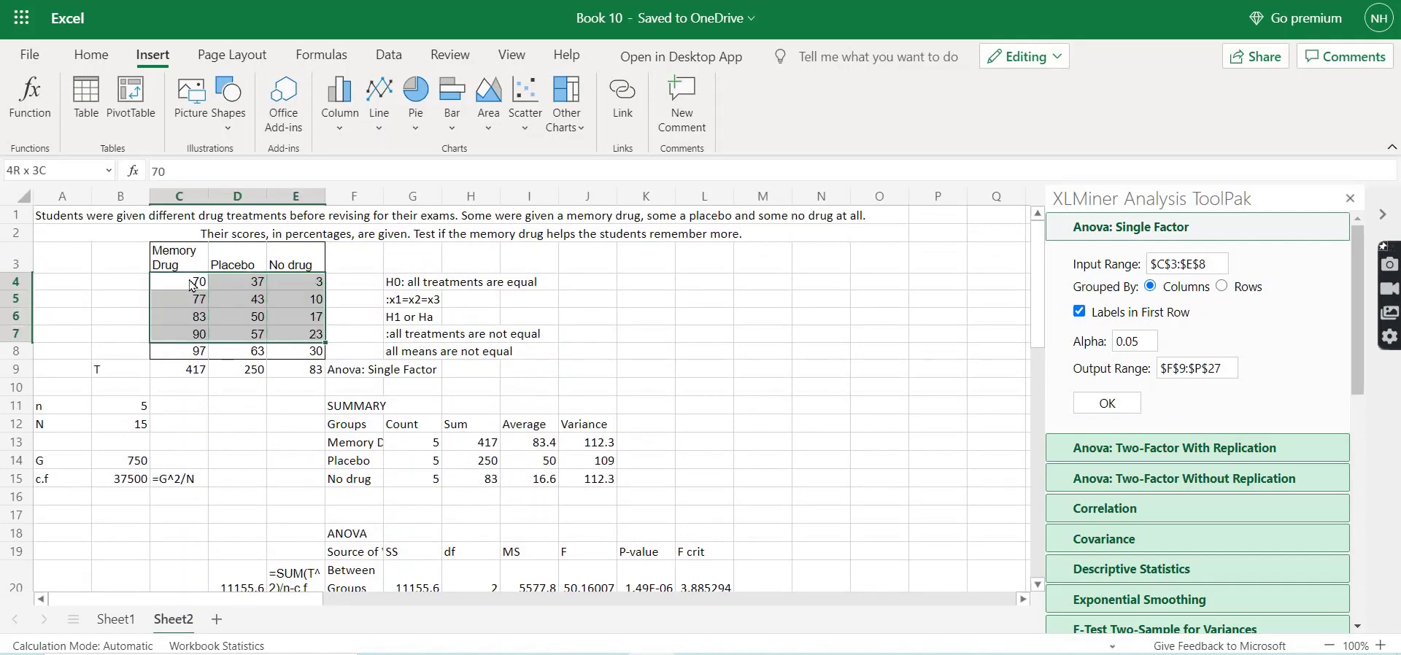
{"action": "key", "text": "shift+Down"}
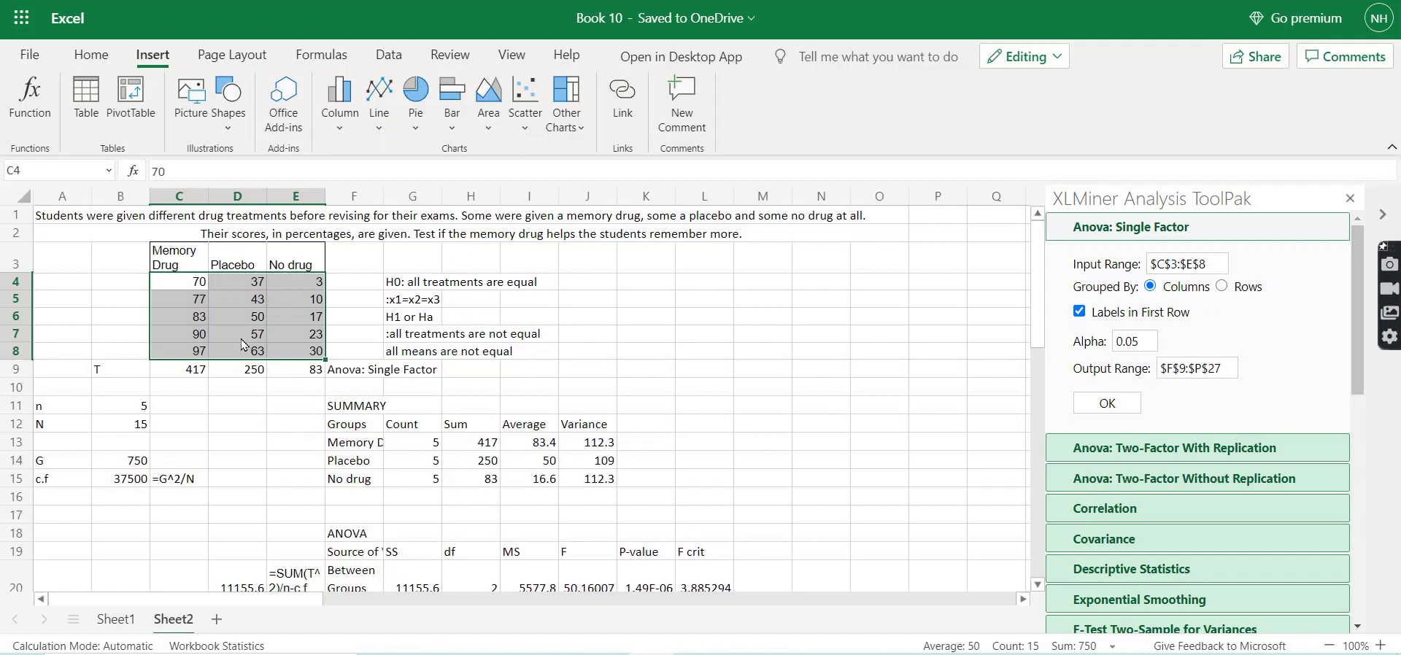
{"action": "scroll", "coordinate": [240, 407], "scroll_direction": "down", "scroll_amount": 5}
{"action": "left_click", "coordinate": [240, 407]}
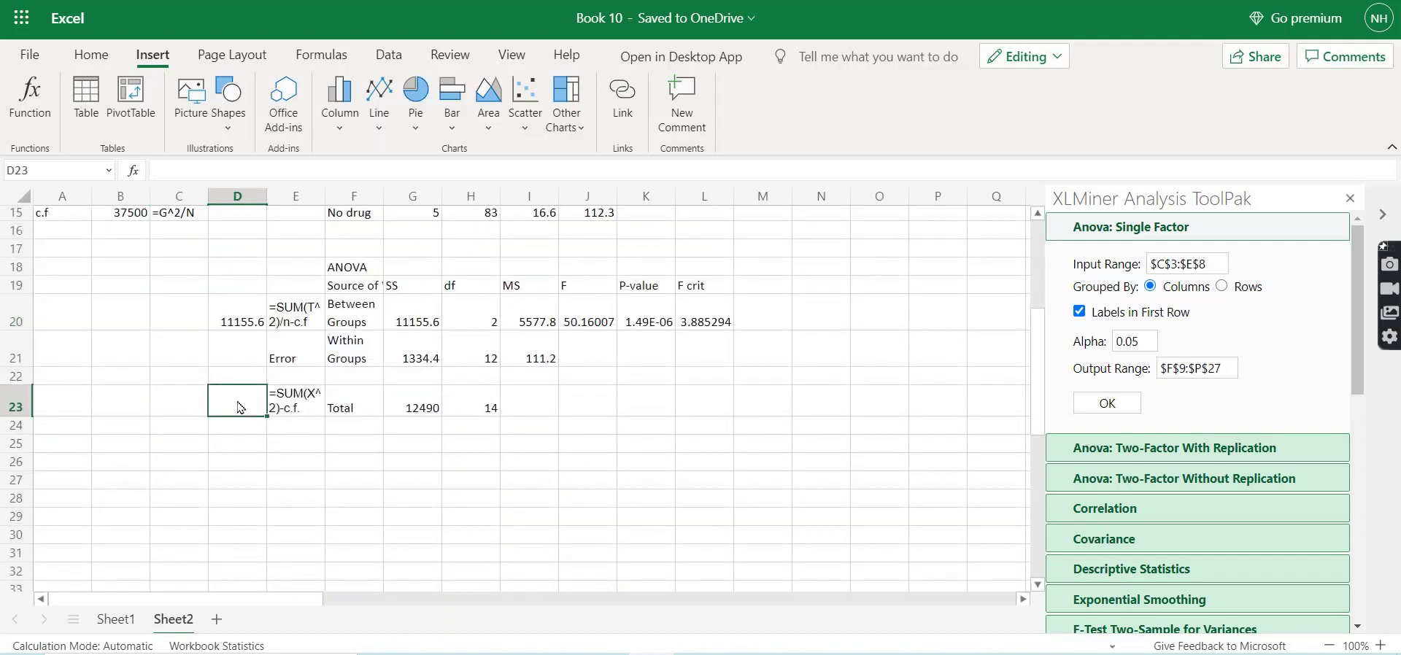
- Enter =SUMSQ(C4:E8)-B15 in D23 and compare its 12490 with the ANOVA Total SS
{"action": "type", "text": "="}
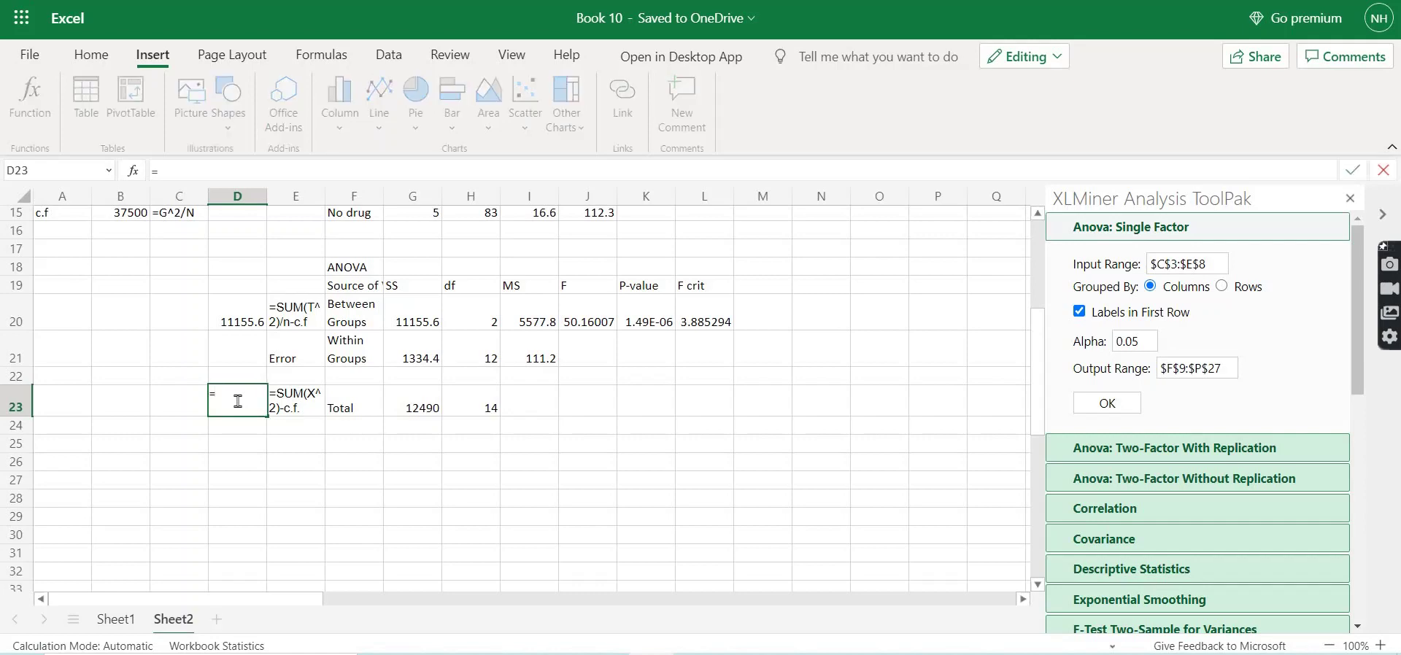
{"action": "type", "text": "sumsq"}
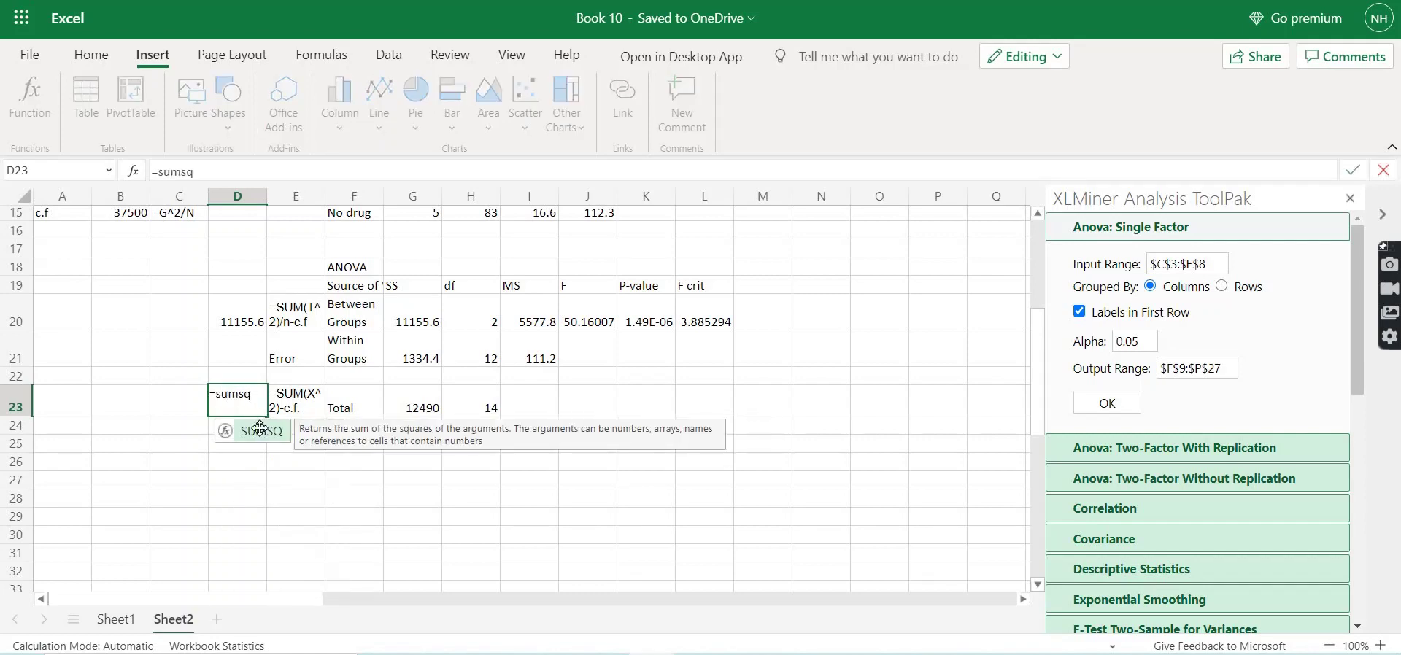
{"action": "double_click", "coordinate": [226, 431]}
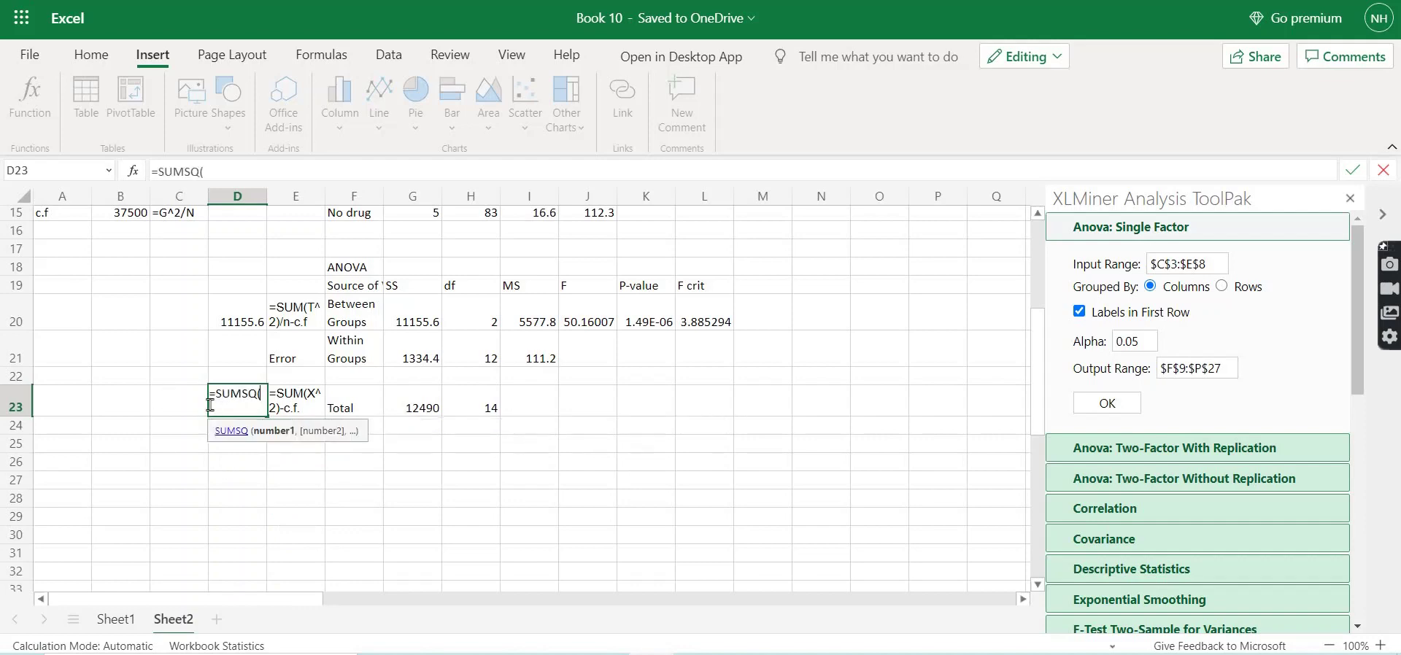
{"action": "left_click", "coordinate": [204, 585]}
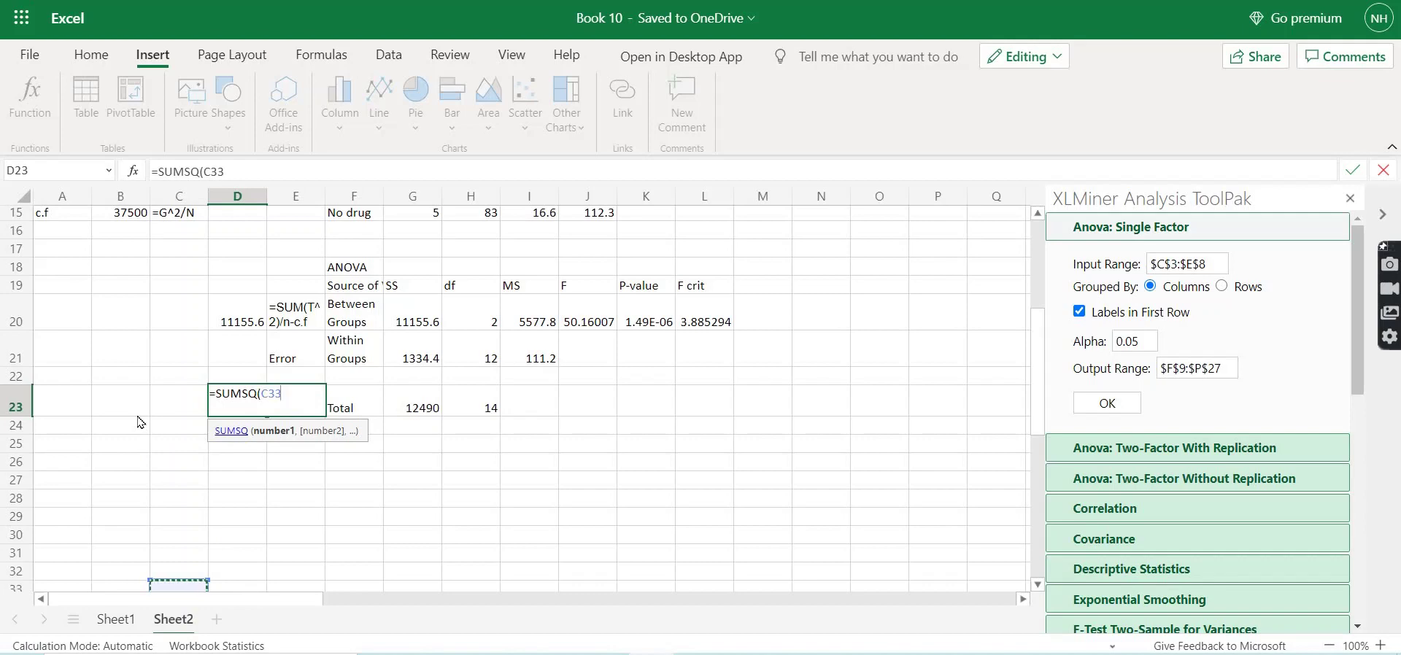
{"action": "scroll", "coordinate": [141, 421], "scroll_direction": "up", "scroll_amount": 5}
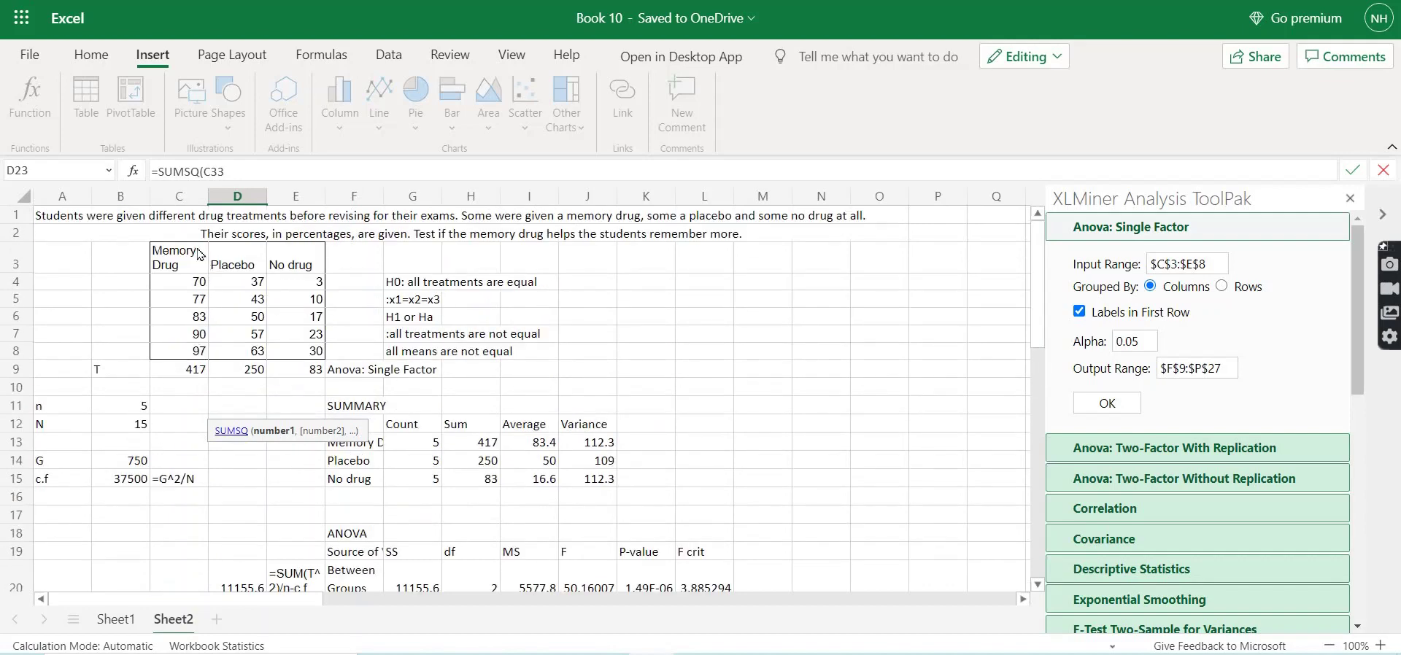
{"action": "left_click_drag", "start_coordinate": [182, 283], "coordinate": [240, 283]}
{"action": "left_click_drag", "start_coordinate": [302, 343], "coordinate": [299, 350]}
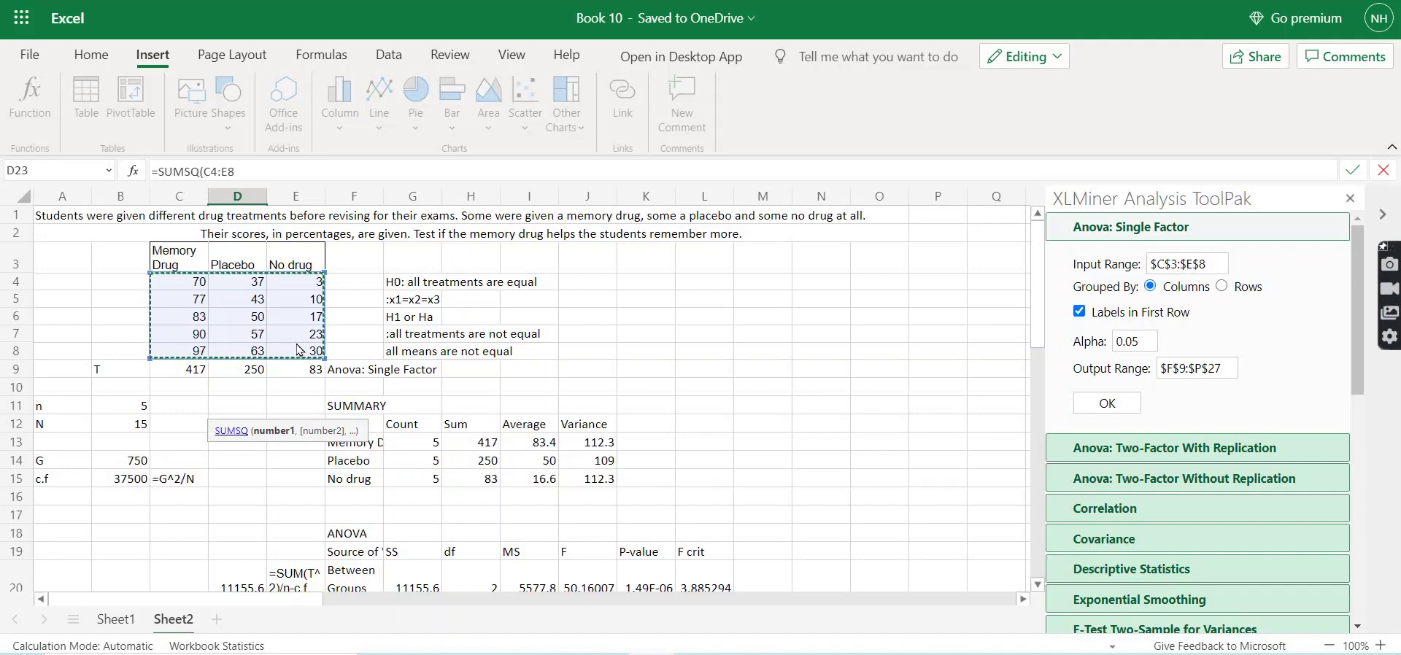
{"action": "type", "text": ")"}
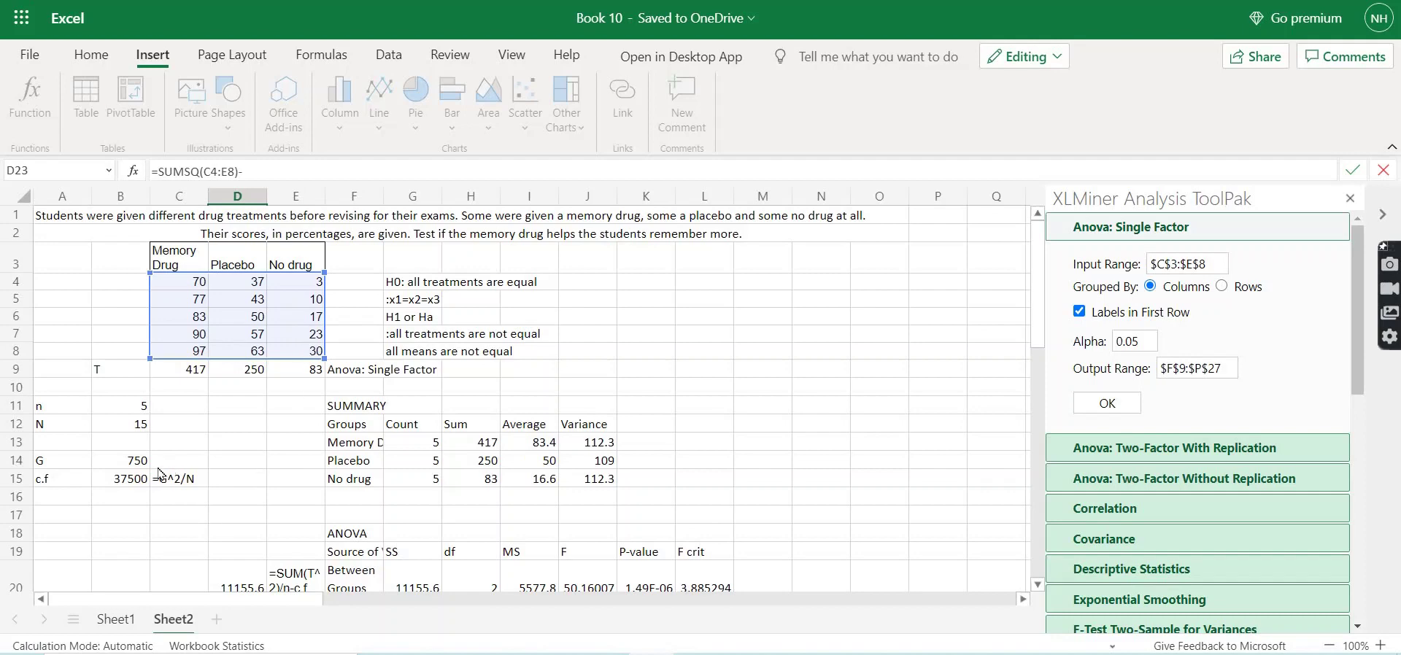
{"action": "type", "text": "-"}
{"action": "left_click", "coordinate": [129, 481]}
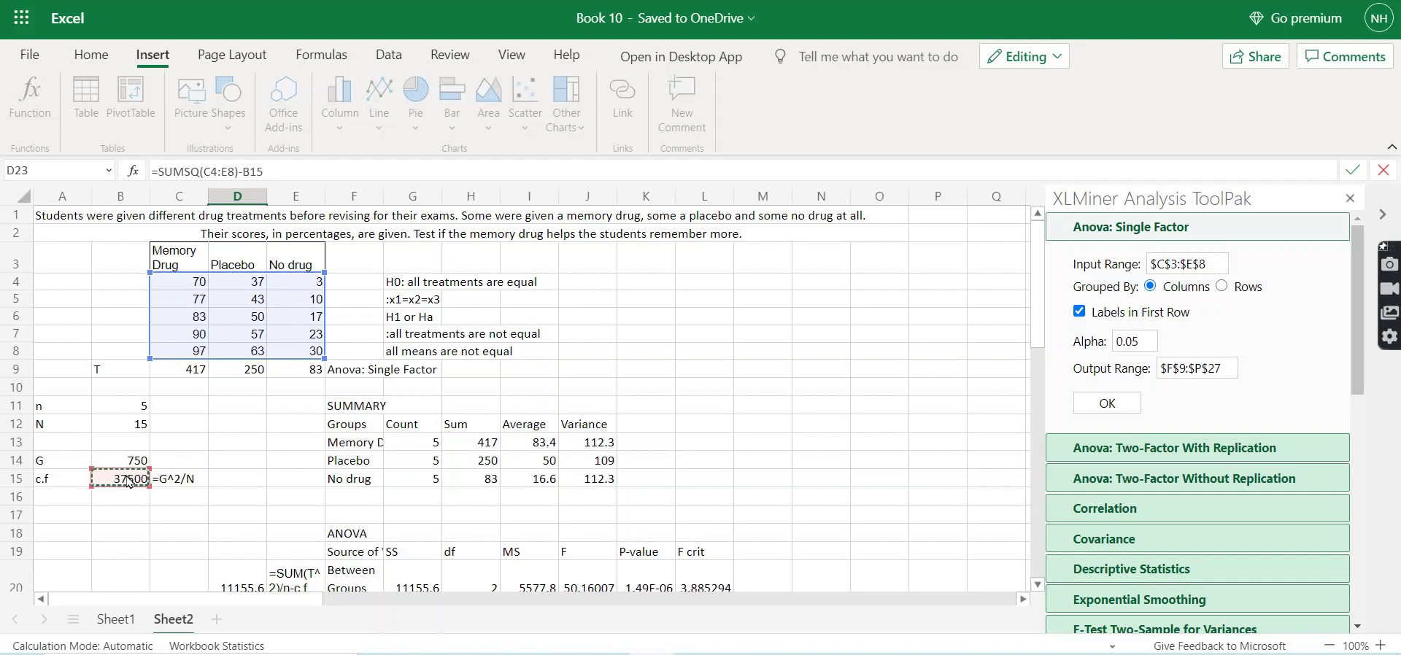
{"action": "key", "text": "Return"}
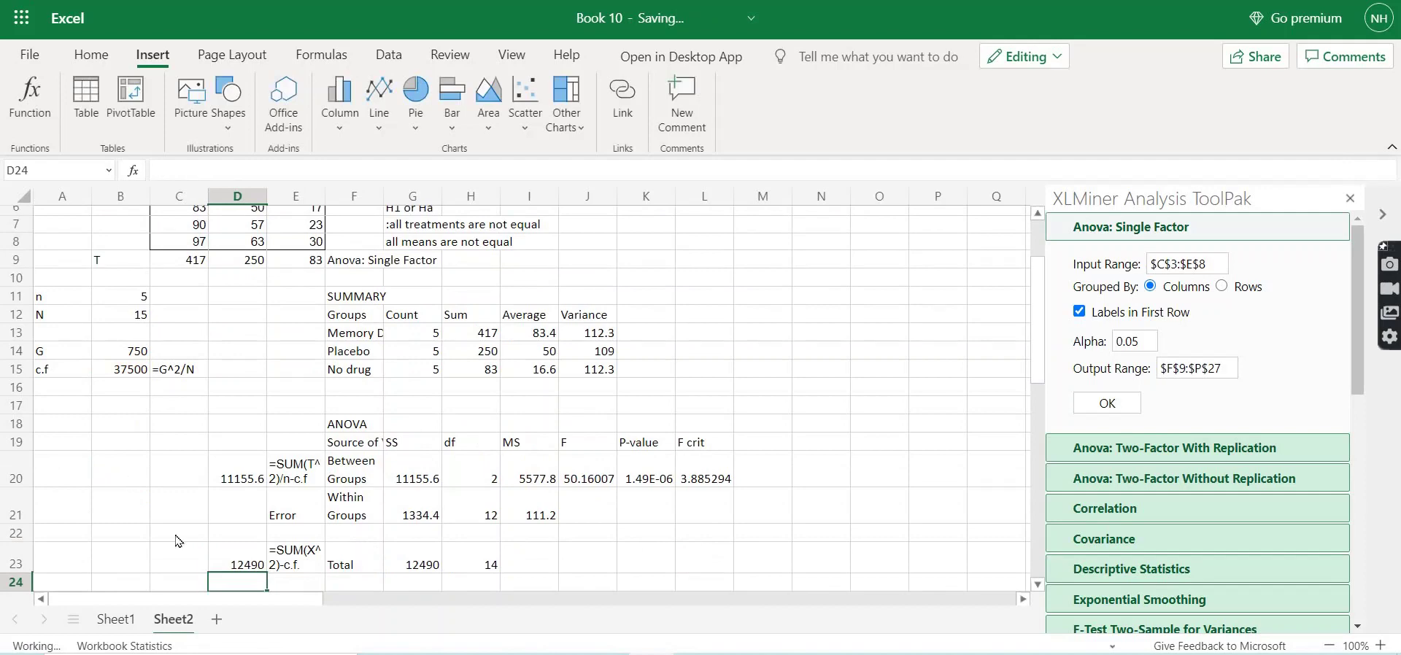
{"action": "left_click", "coordinate": [234, 564]}
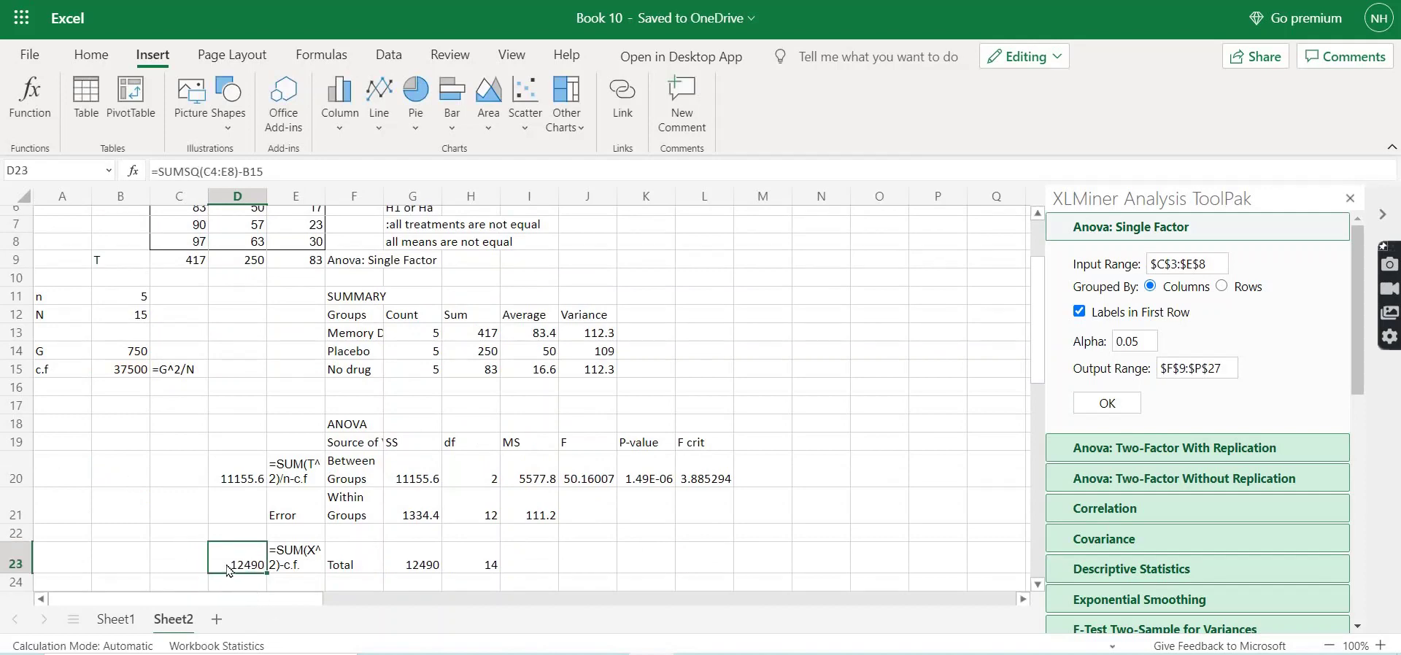
{"action": "left_click", "coordinate": [409, 559]}
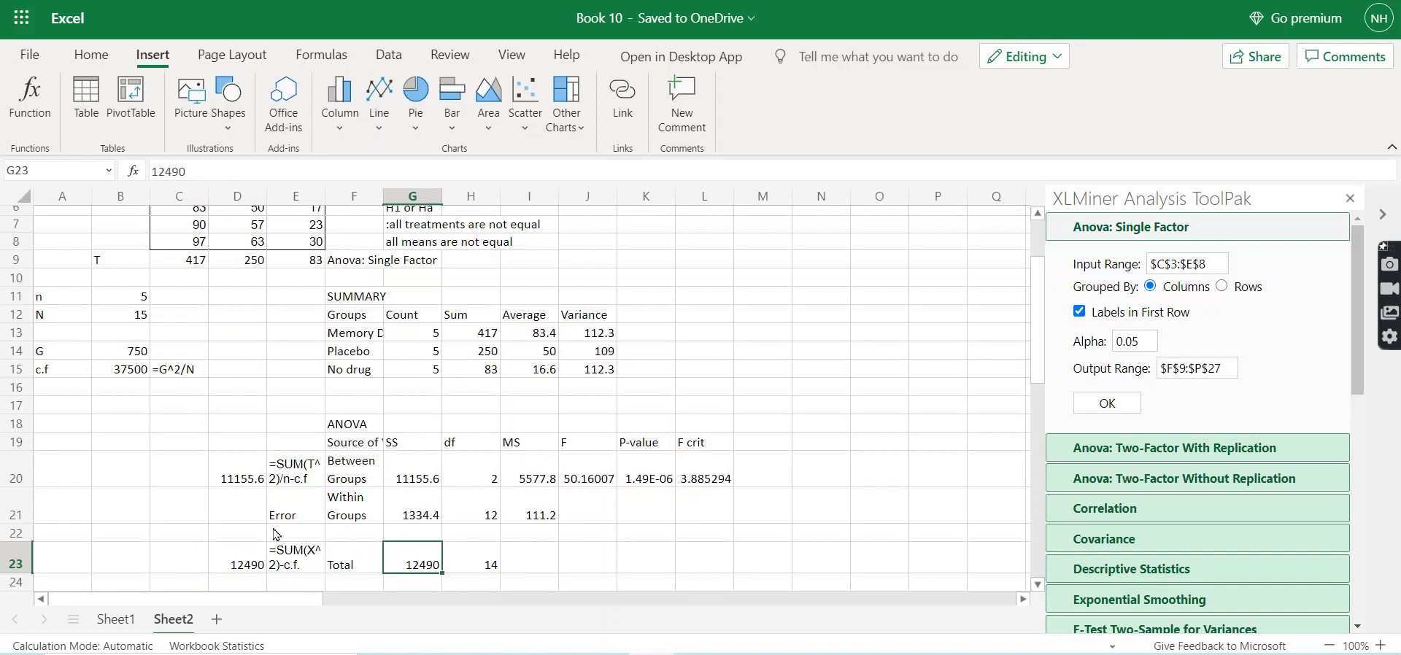
{"action": "left_click", "coordinate": [252, 511]}
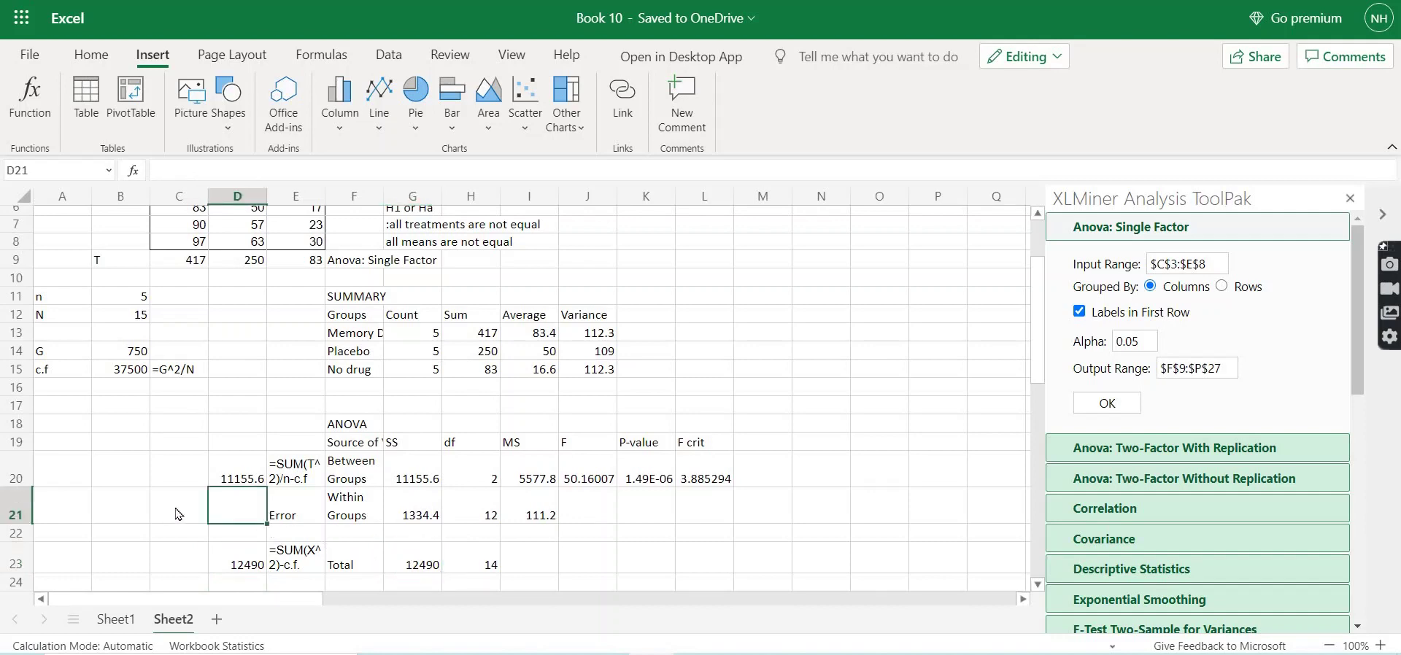
- Enter =D23-D20 in D21, giving the within-groups SS of 1334.4
{"action": "type", "text": "="}
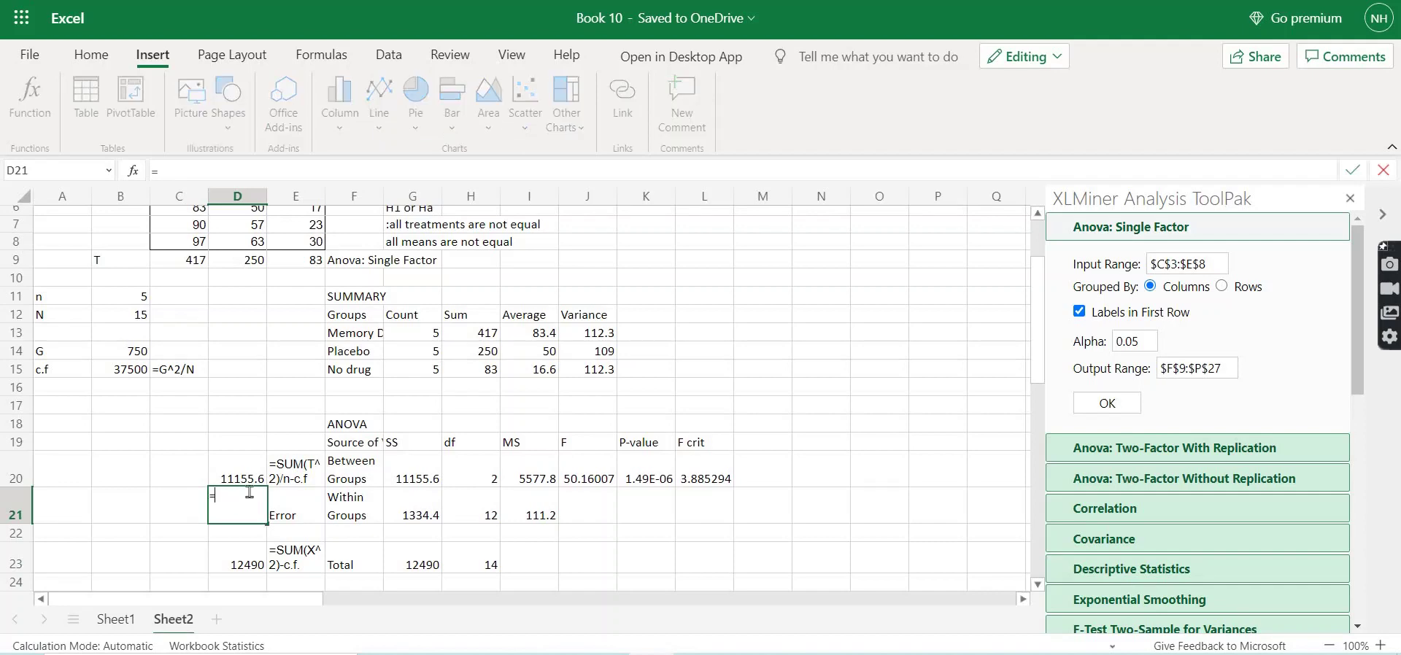
{"action": "left_click", "coordinate": [247, 558]}
{"action": "type", "text": "-"}
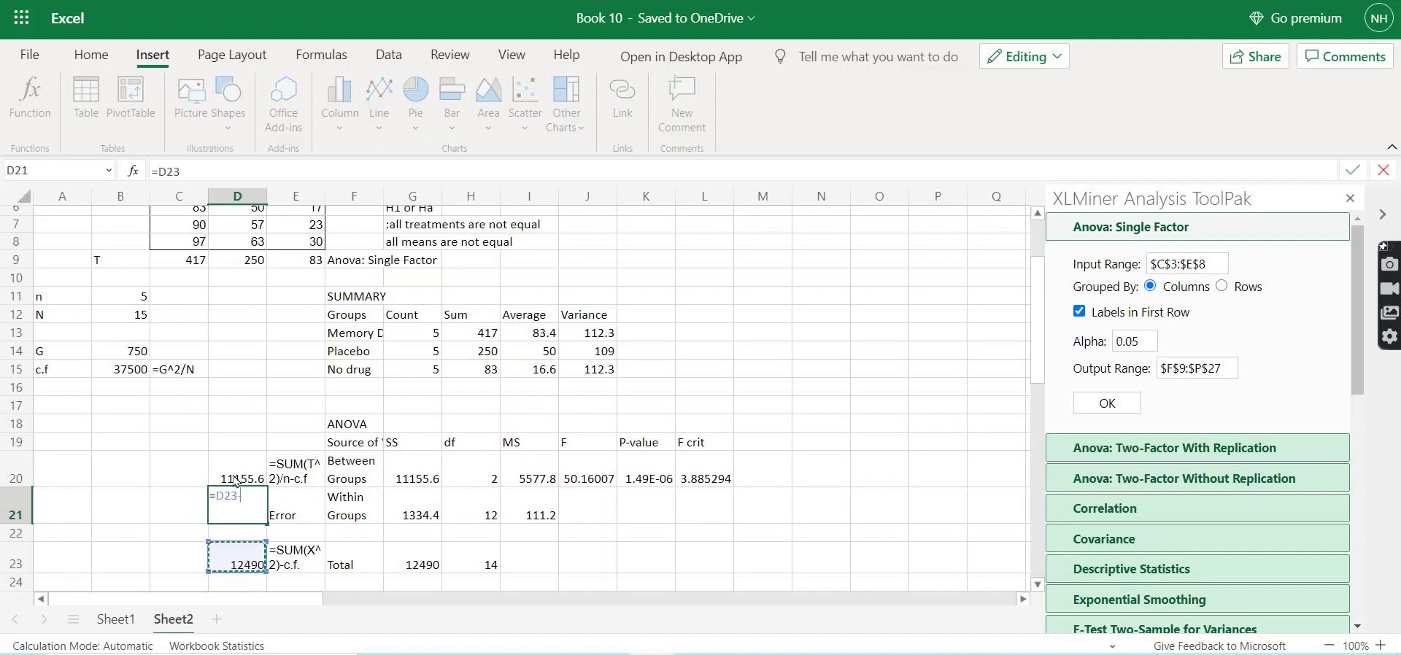
{"action": "left_click", "coordinate": [237, 480]}
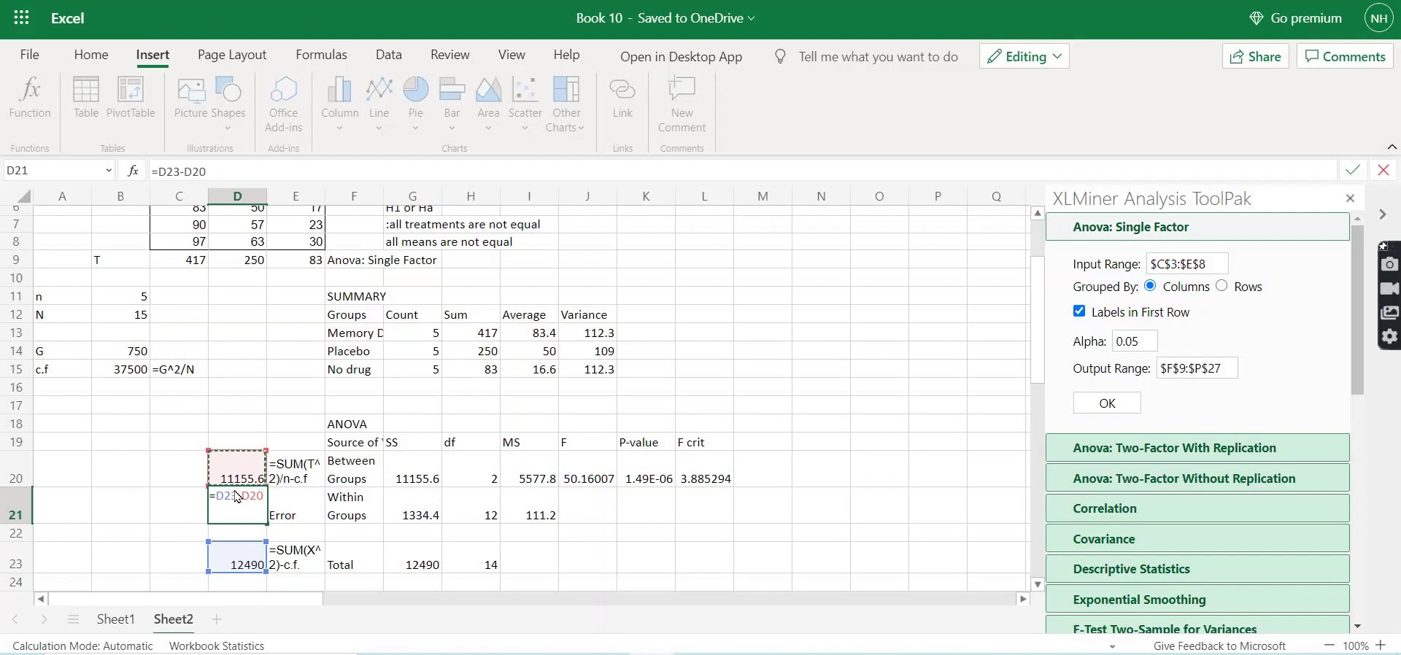
{"action": "key", "text": "Return"}
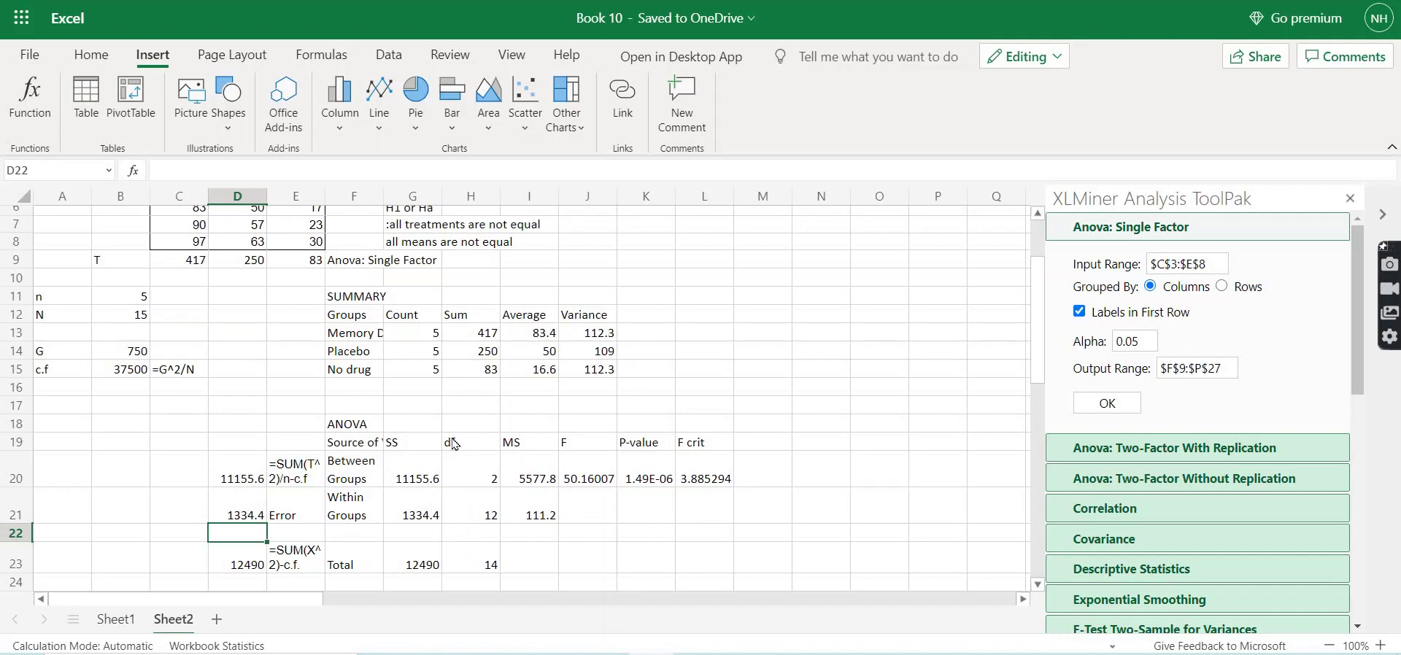
{"action": "left_click", "coordinate": [467, 479]}
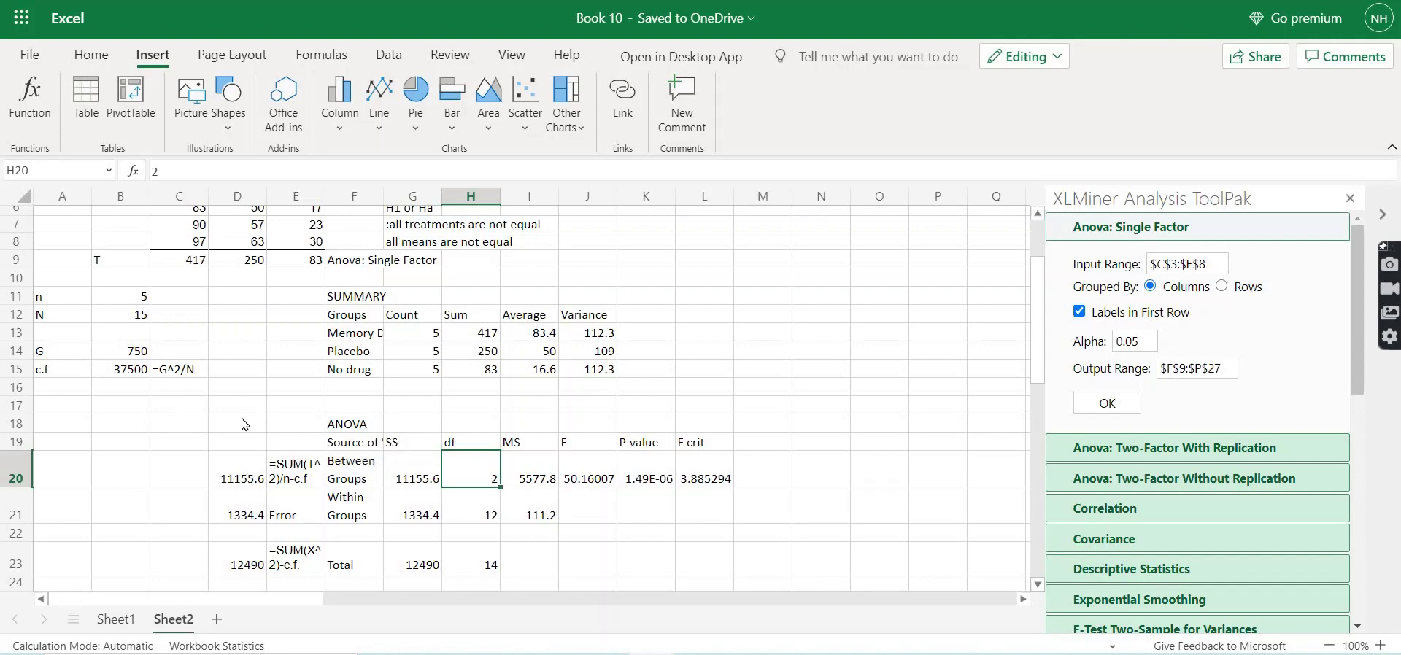
{"action": "scroll", "coordinate": [244, 424], "scroll_direction": "up", "scroll_amount": 2}
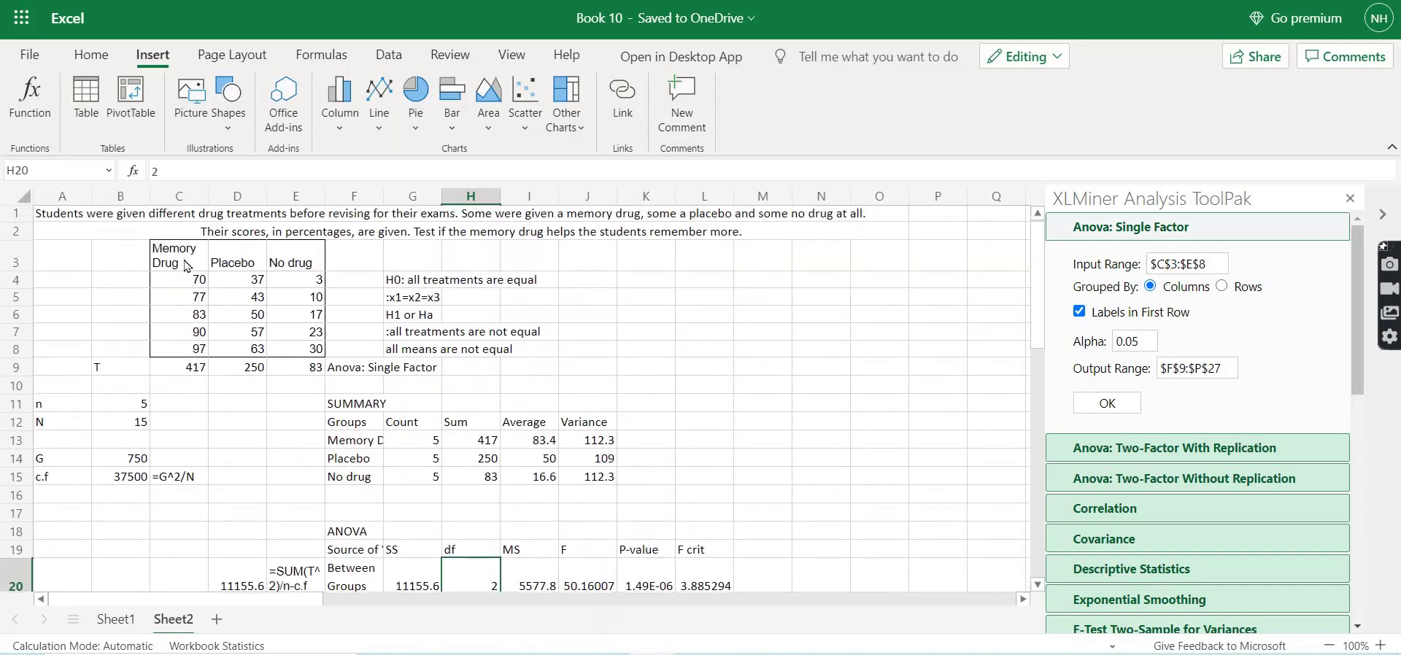
{"action": "left_click", "coordinate": [186, 264]}
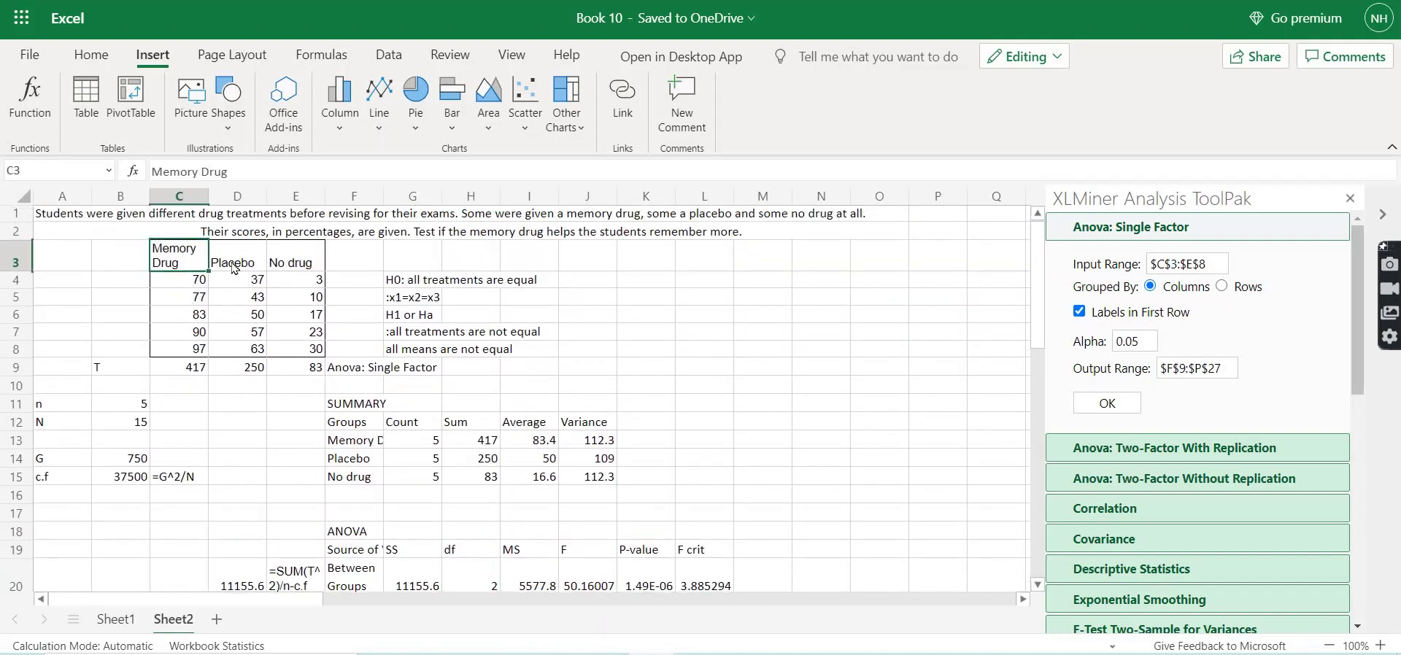
{"action": "left_click", "coordinate": [234, 266]}
{"action": "left_click", "coordinate": [297, 269]}
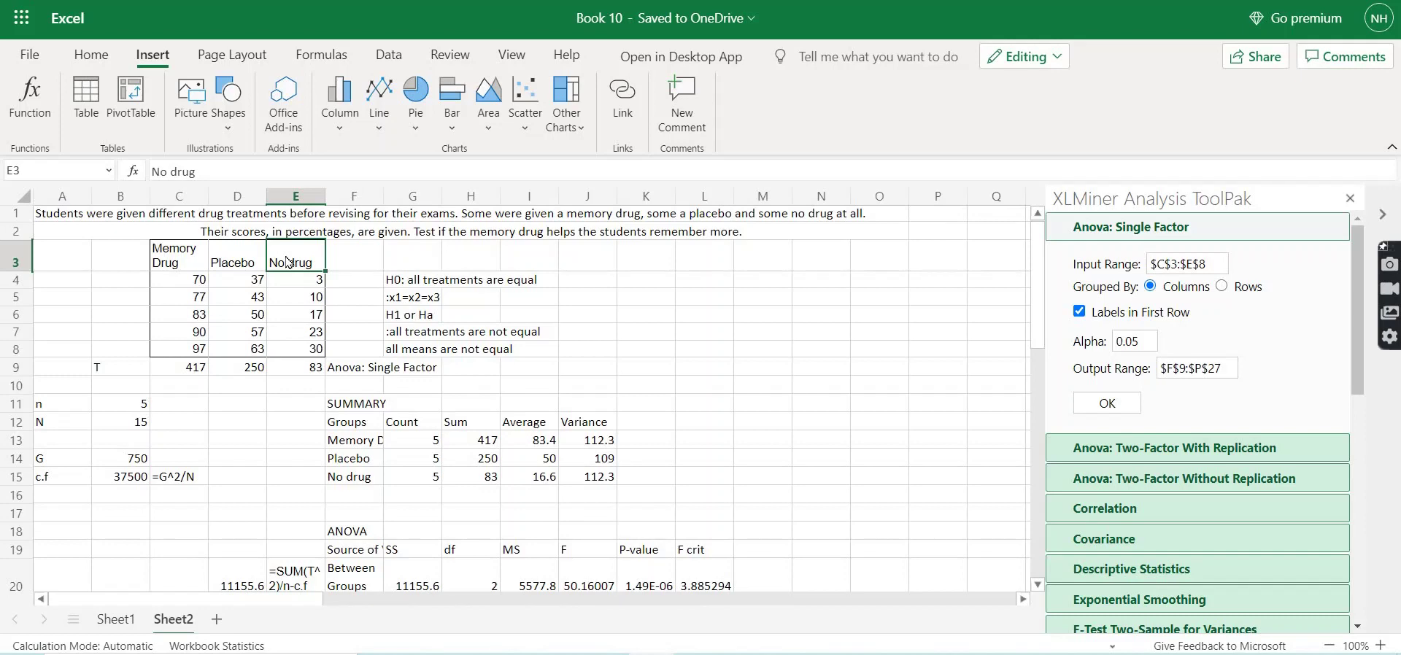
{"action": "left_click", "coordinate": [71, 514]}
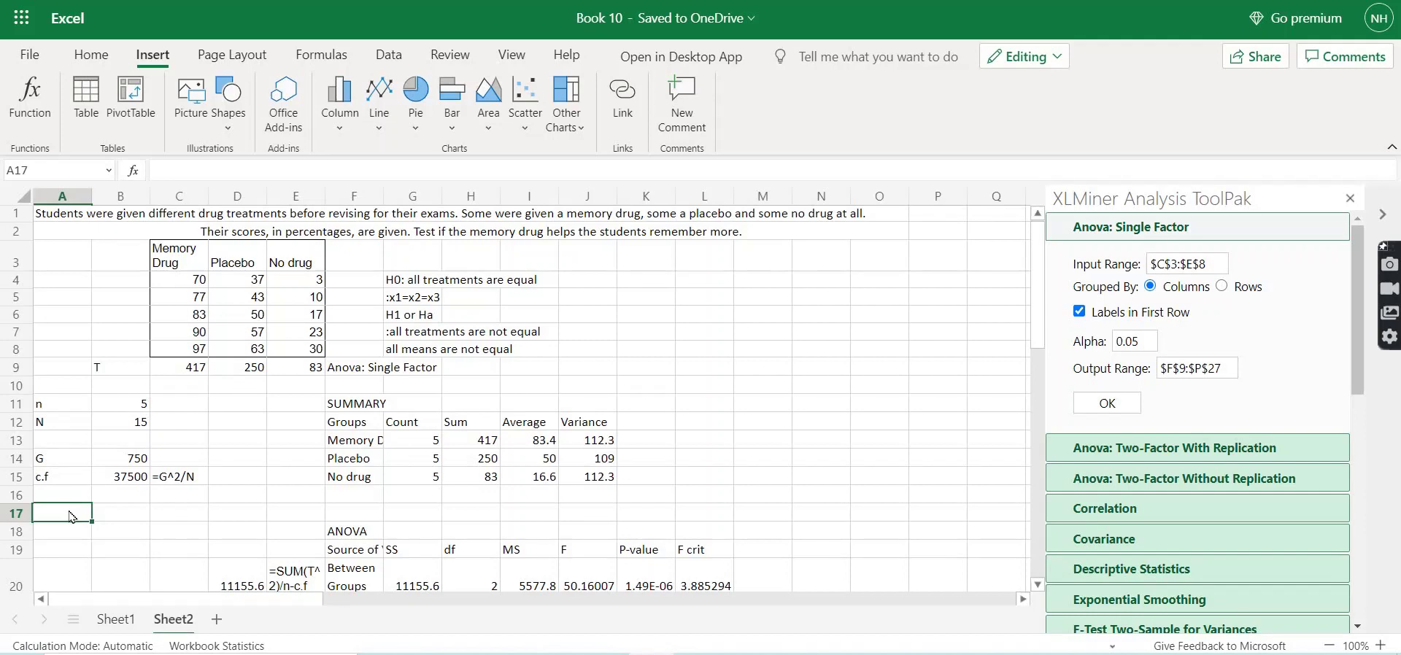
- Add the label k with value 3, and the label k-1 beneath it
{"action": "type", "text": "k"}
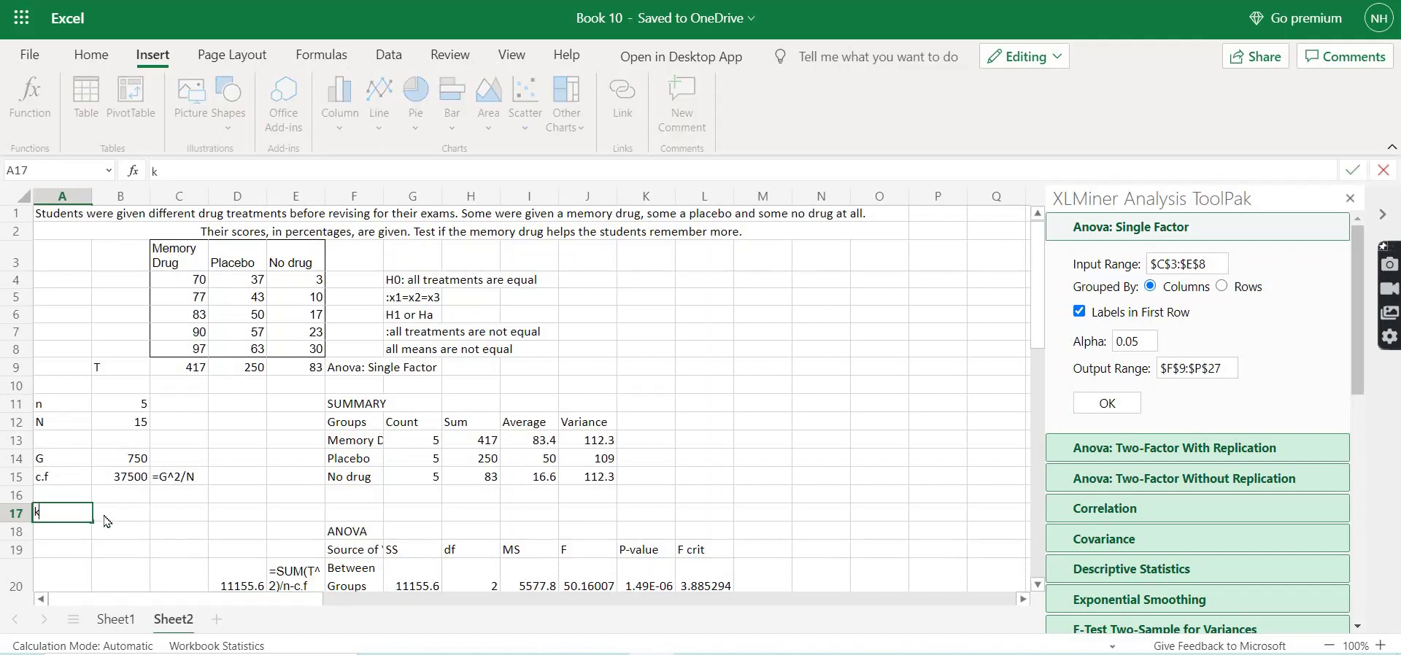
{"action": "left_click", "coordinate": [107, 513]}
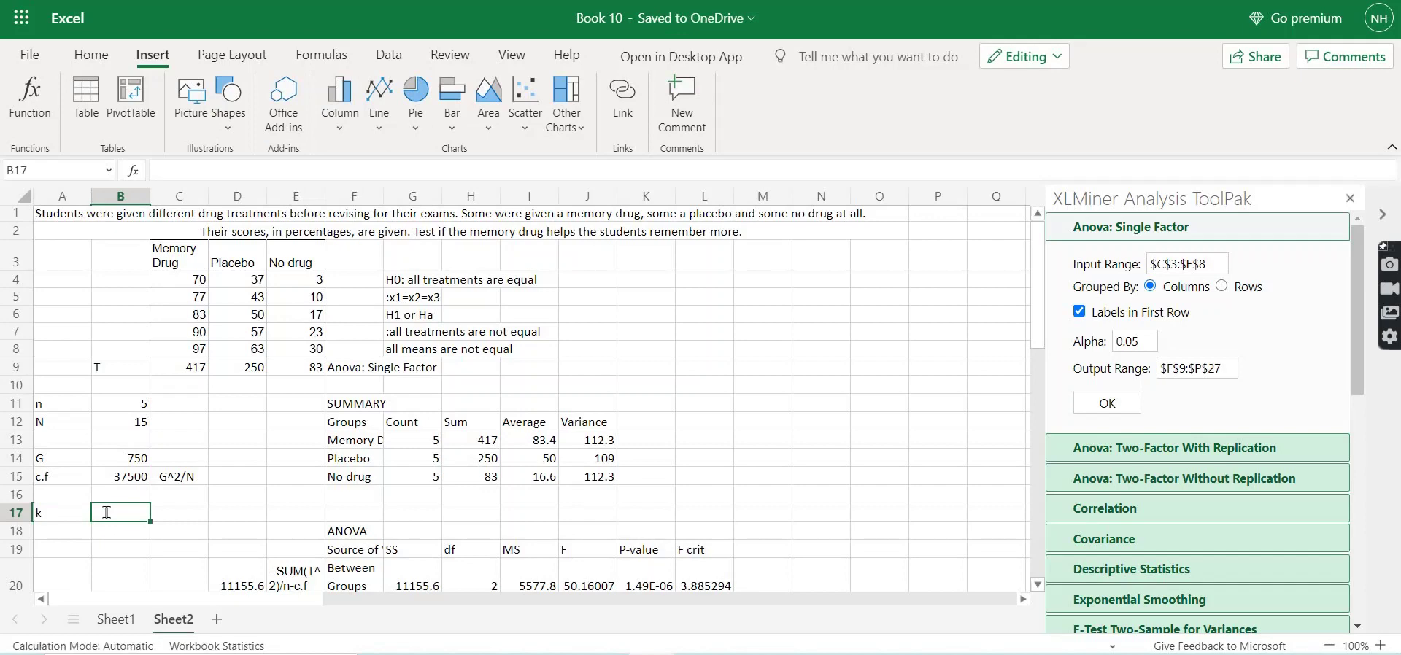
{"action": "type", "text": "3"}
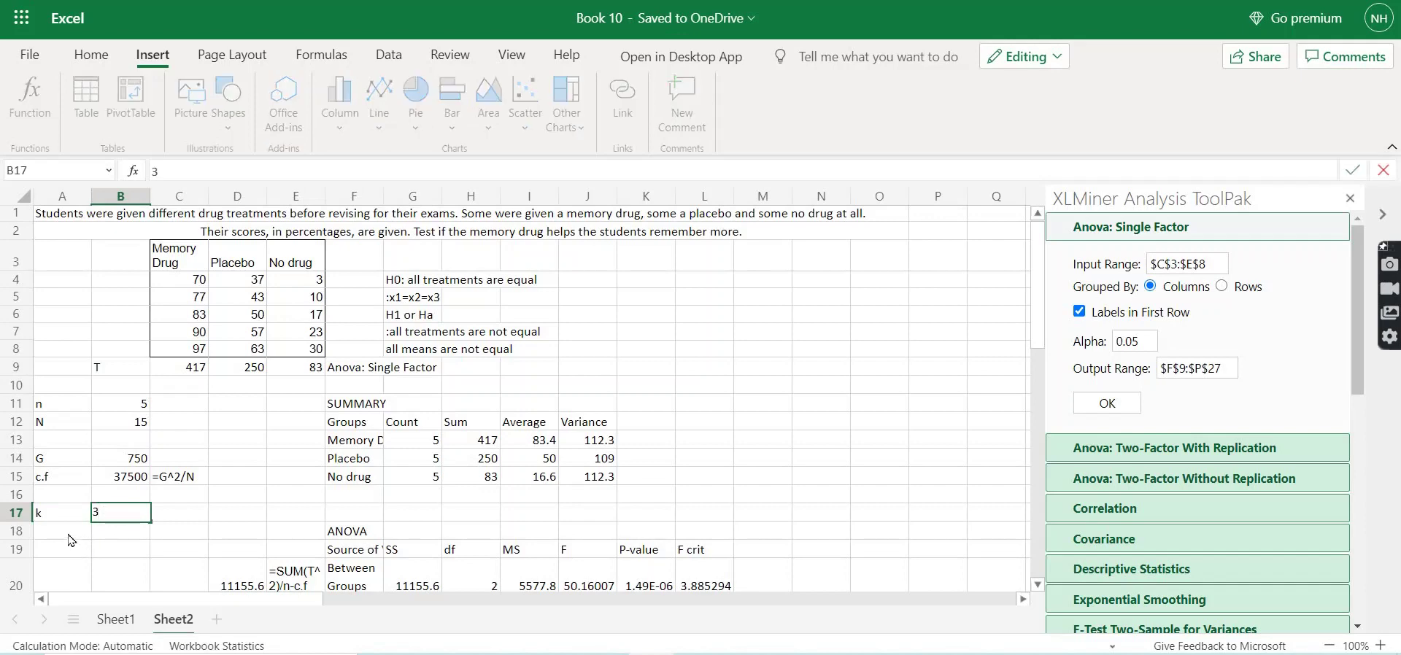
{"action": "left_click", "coordinate": [70, 534]}
{"action": "type", "text": "k"}
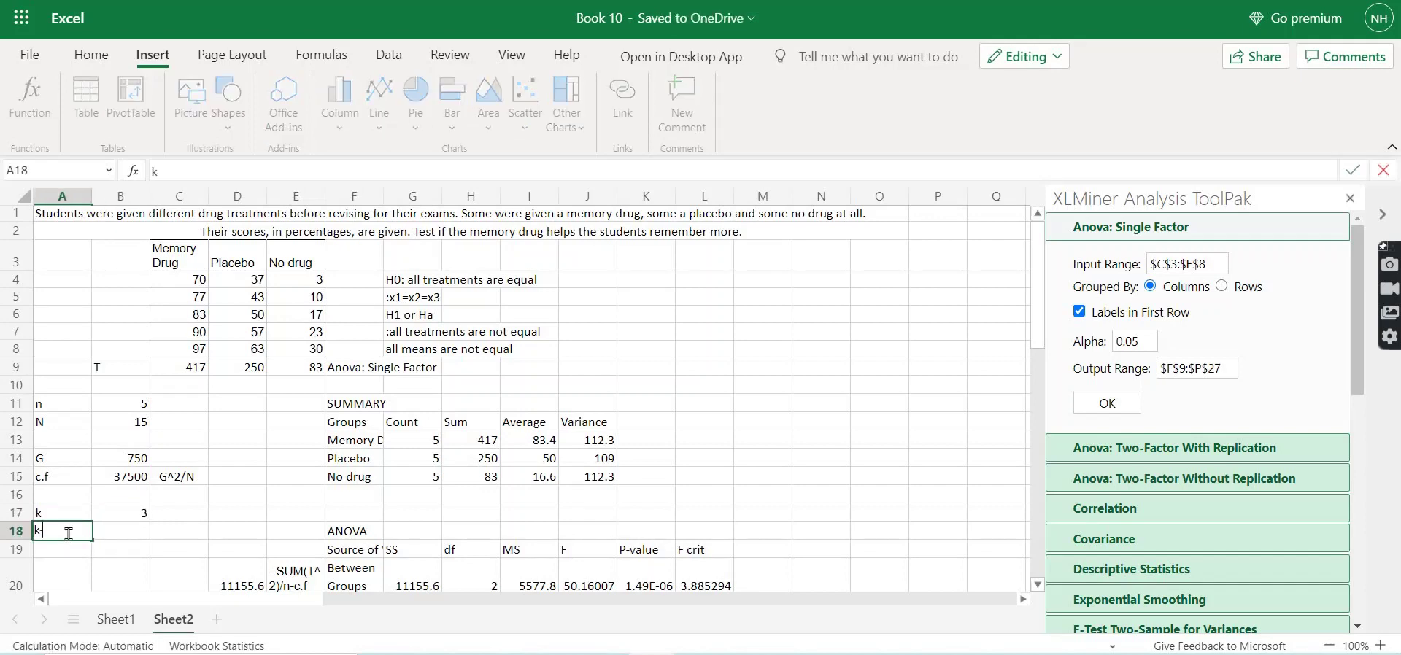
{"action": "type", "text": "-1"}
{"action": "scroll", "coordinate": [303, 496], "scroll_direction": "down", "scroll_amount": 2}
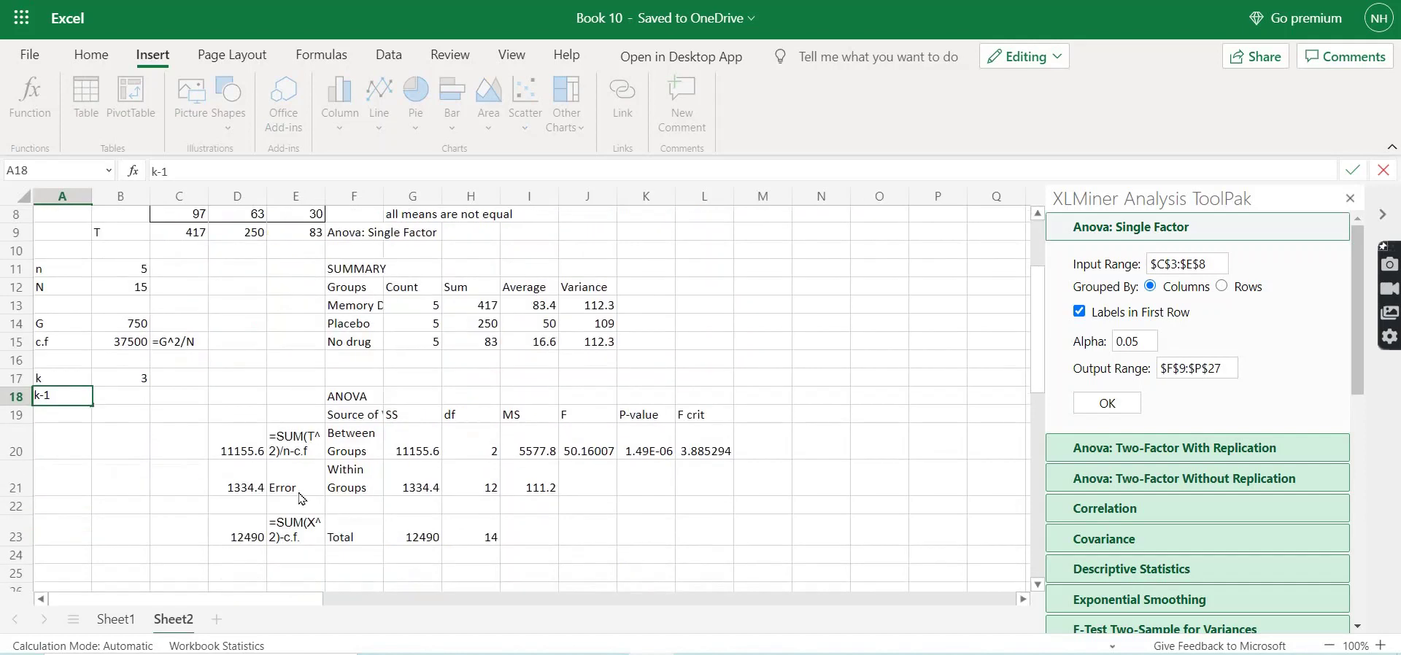
{"action": "left_click", "coordinate": [467, 443]}
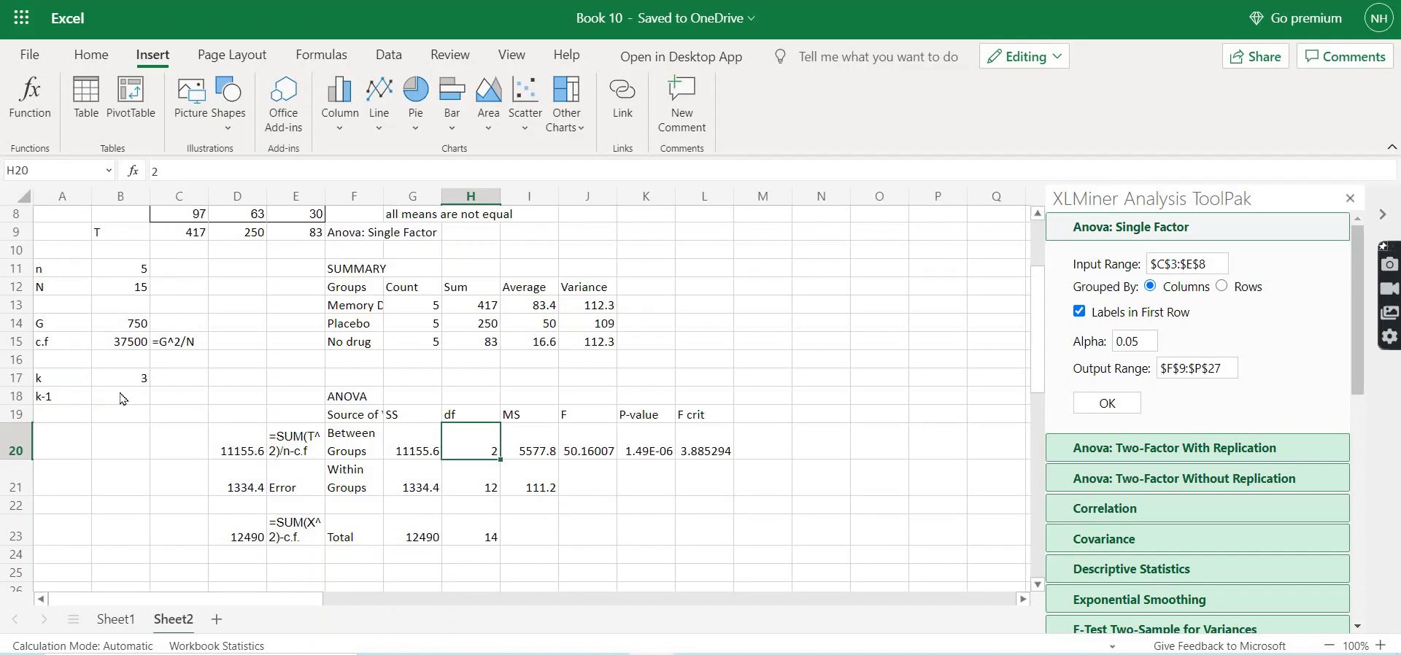
- Add the N-1 degrees-of-freedom label in cell A19
{"action": "left_click", "coordinate": [64, 412]}
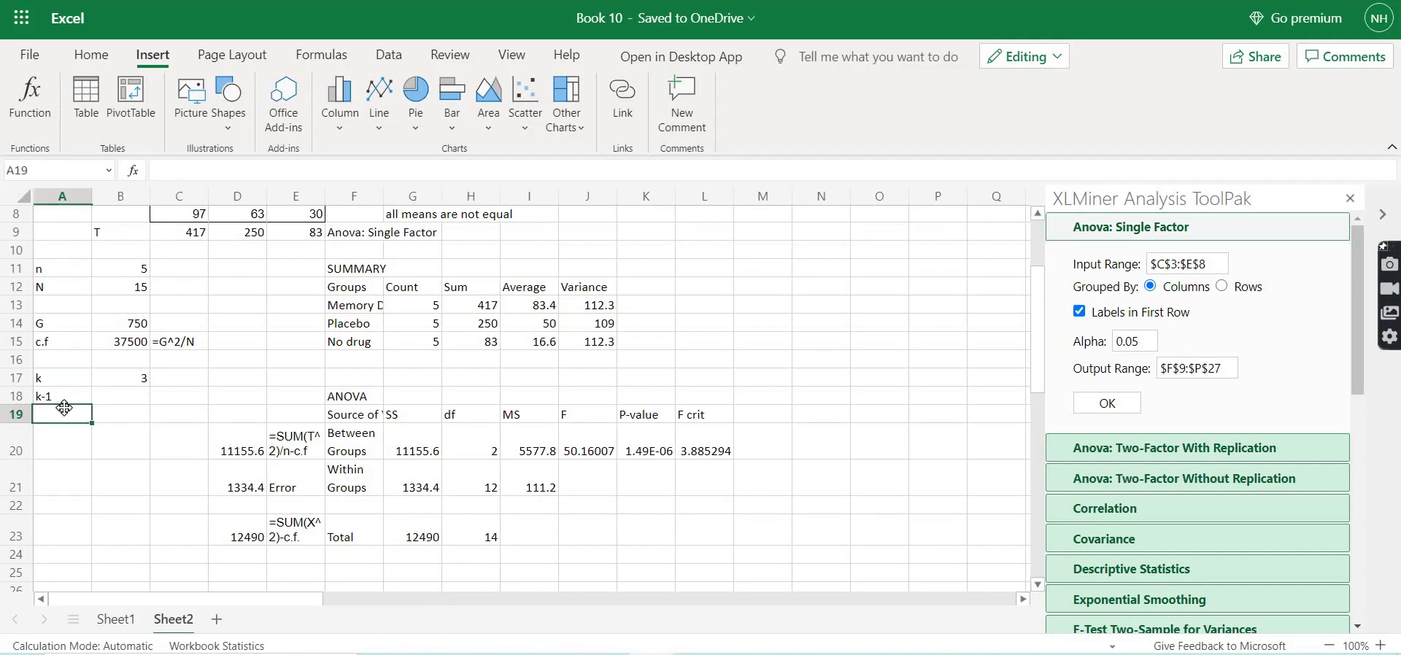
{"action": "type", "text": "N-1"}
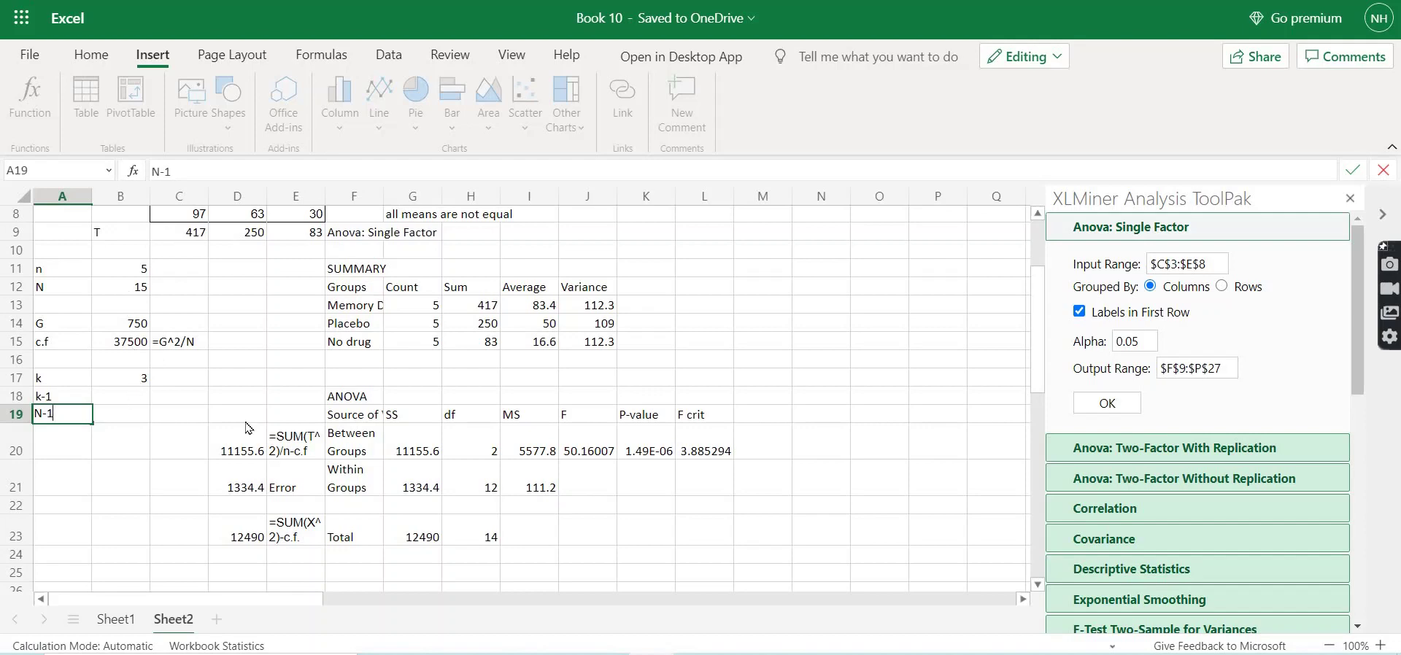
{"action": "left_click", "coordinate": [476, 541]}
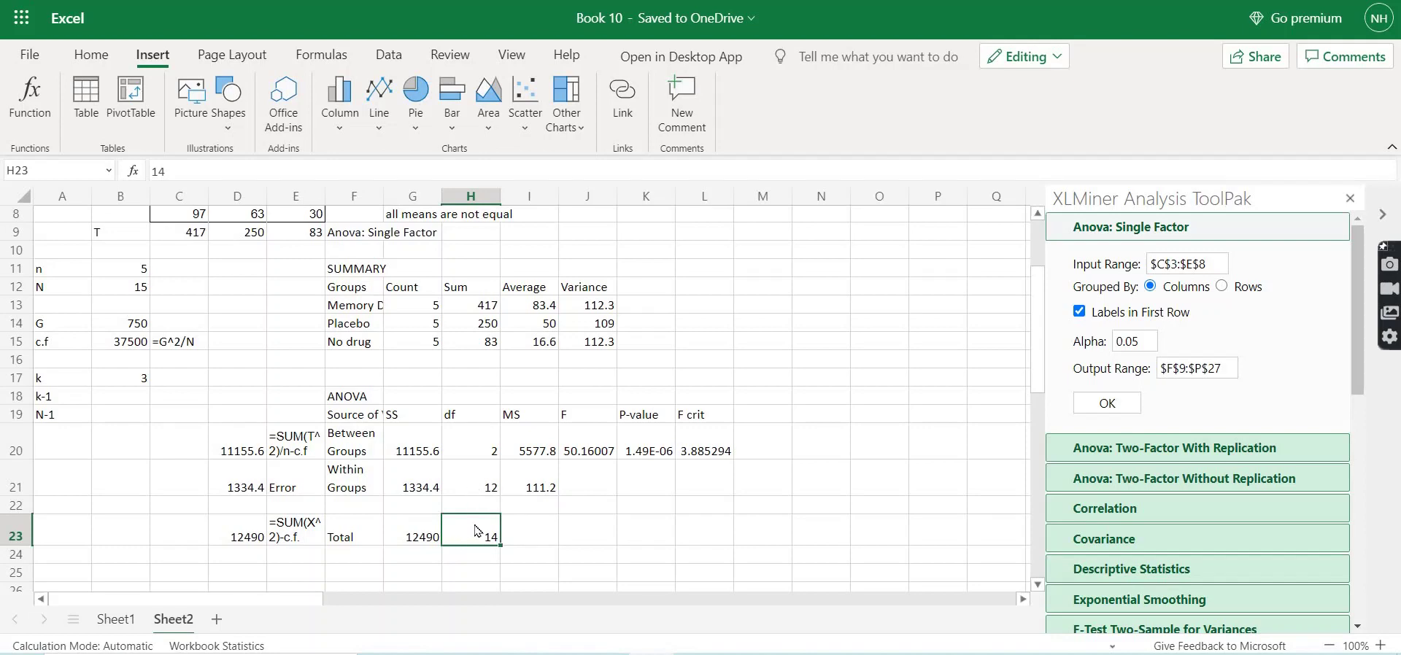
{"action": "left_click", "coordinate": [485, 454]}
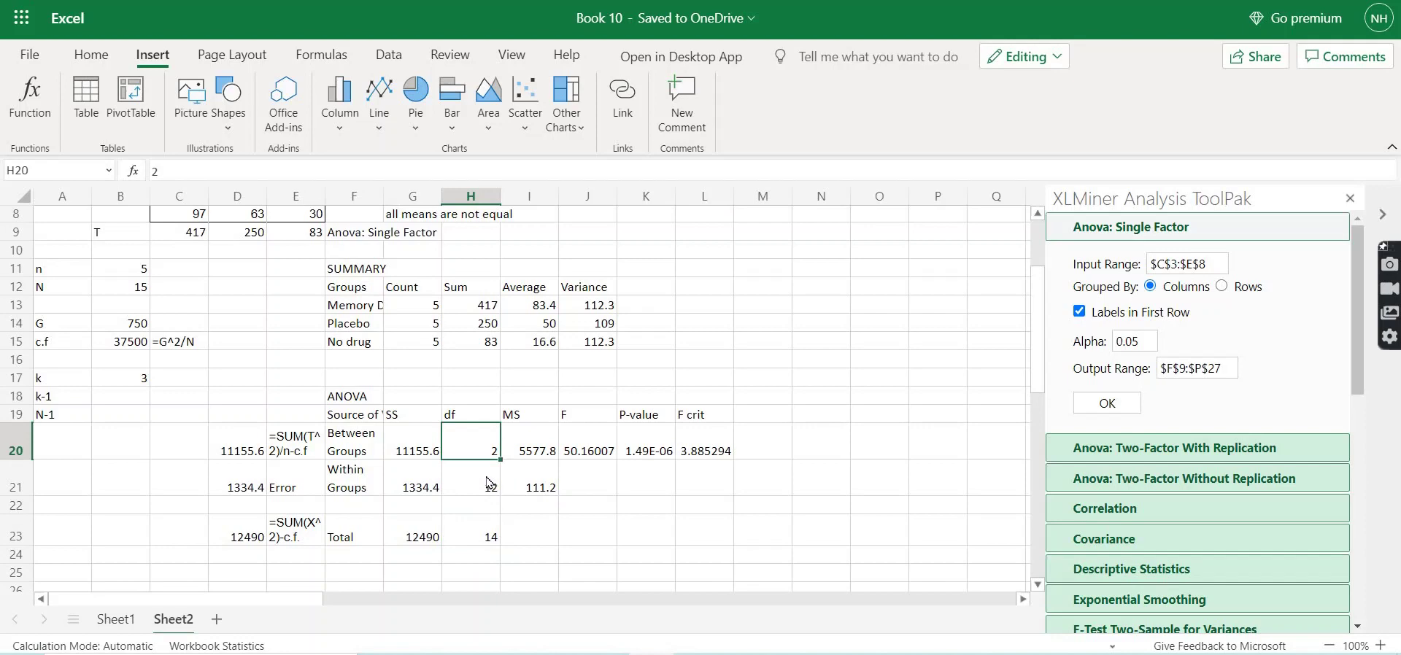
{"action": "left_click", "coordinate": [488, 483]}
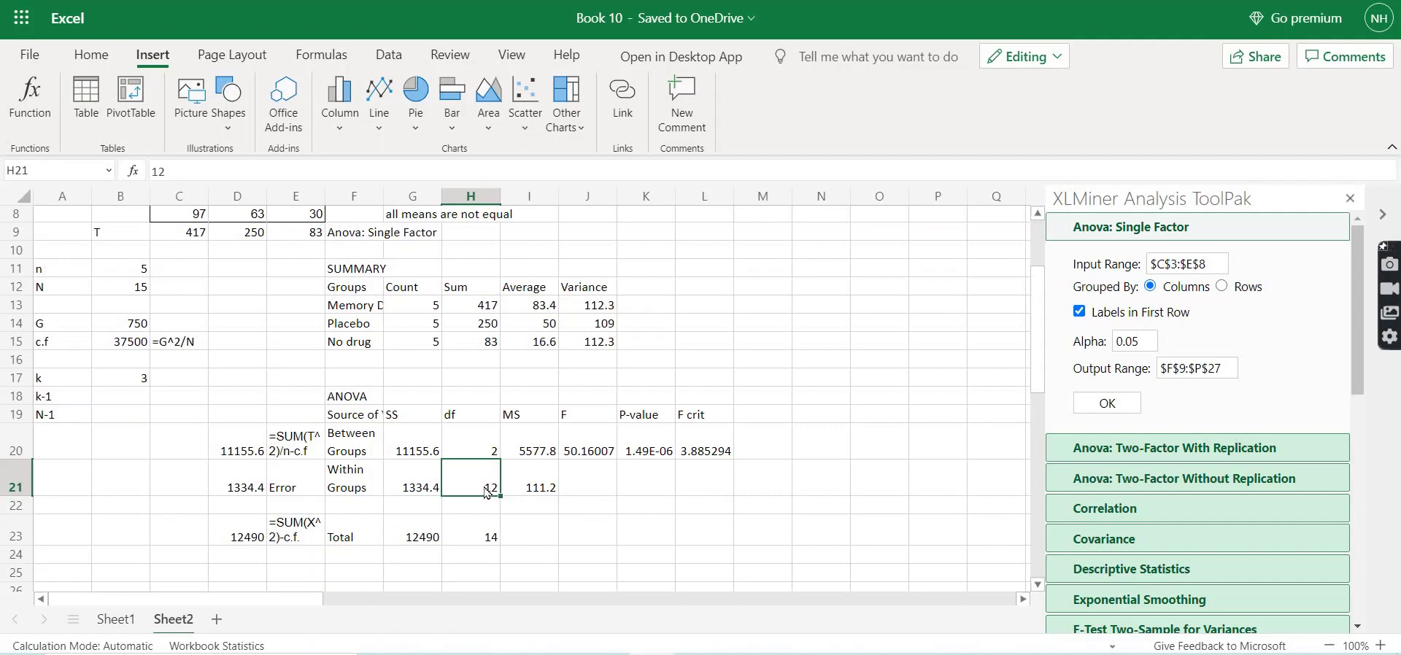
{"action": "left_click", "coordinate": [520, 418]}
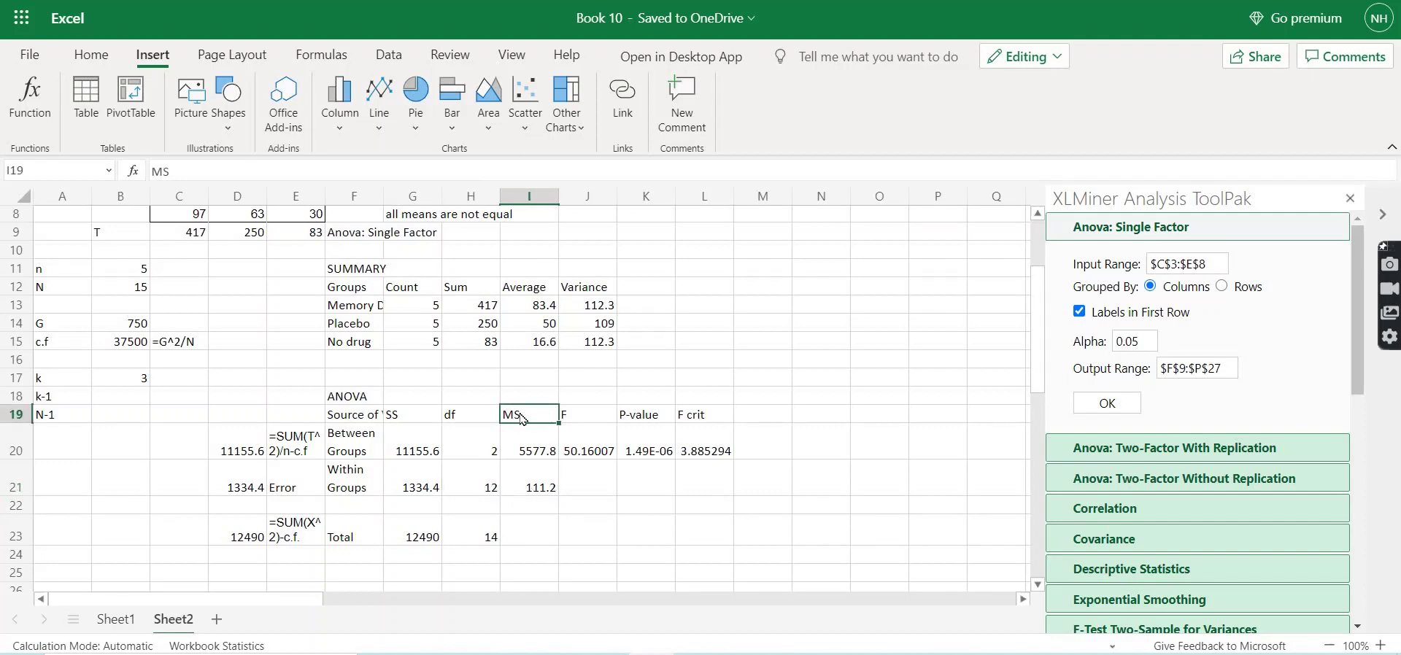
{"action": "left_click", "coordinate": [524, 454]}
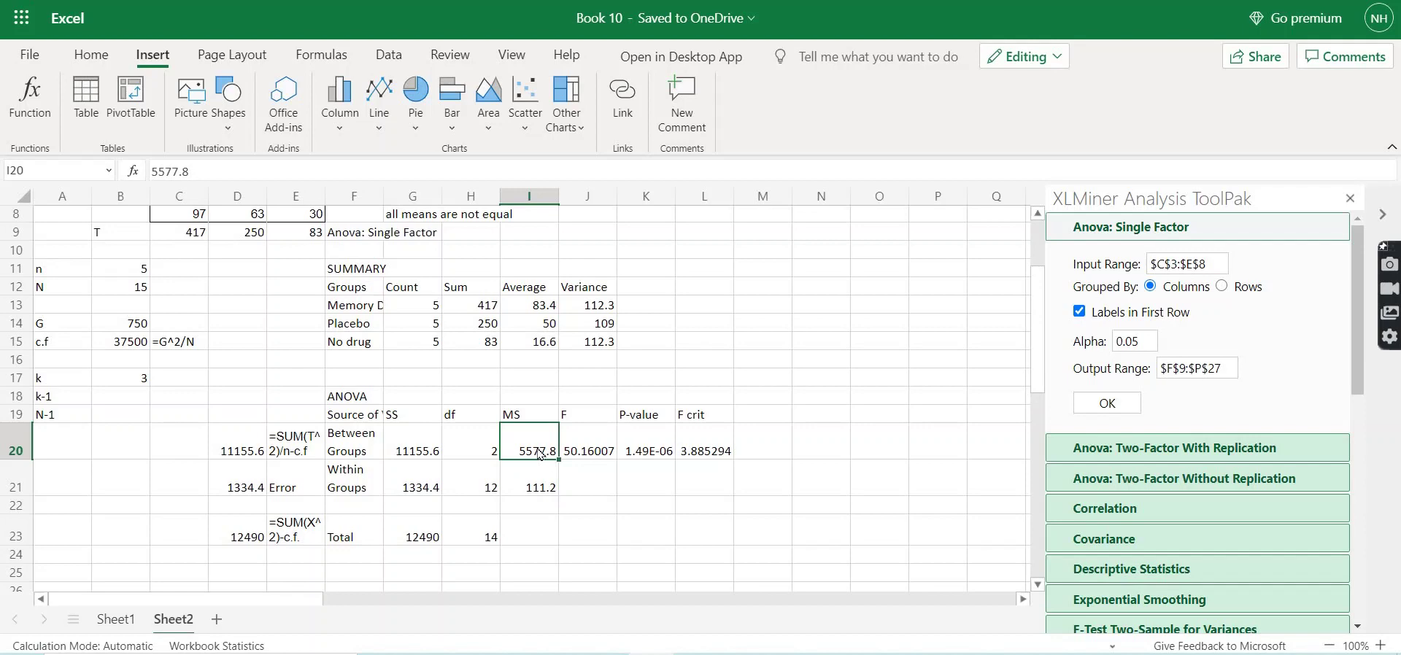
{"action": "left_click", "coordinate": [424, 452]}
{"action": "left_click", "coordinate": [473, 449]}
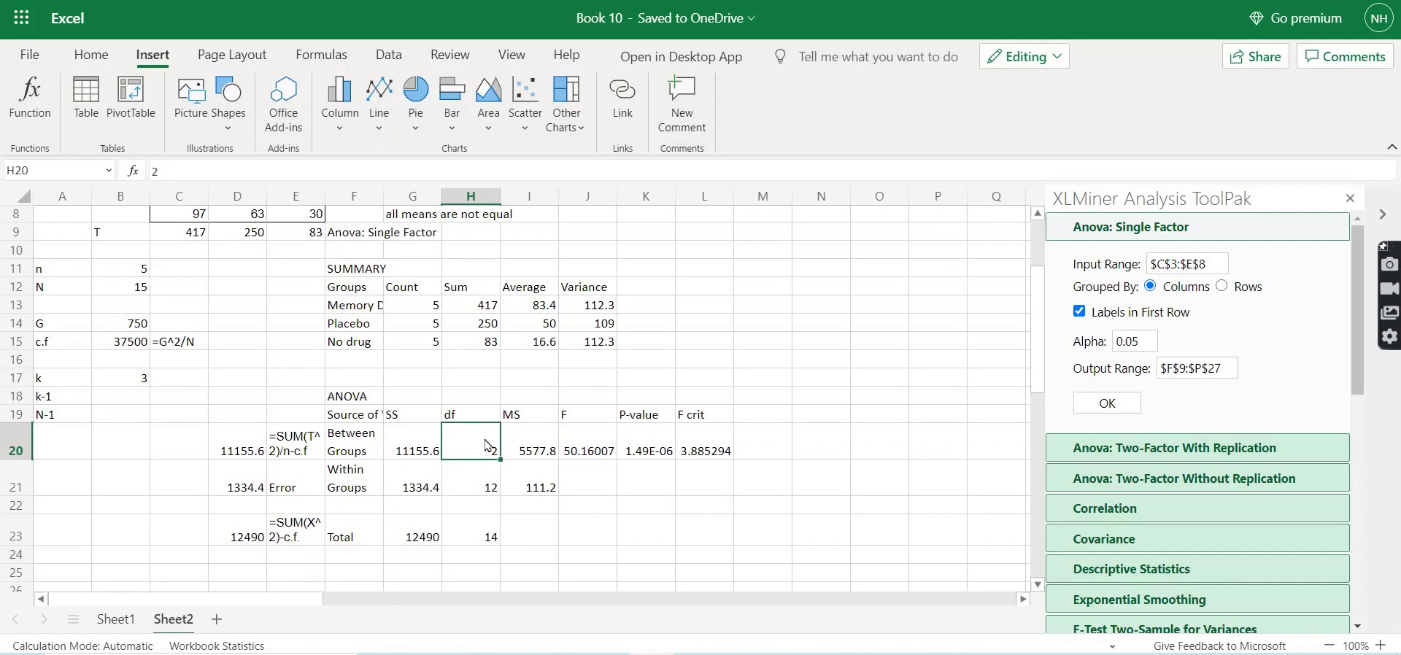
{"action": "left_click", "coordinate": [426, 450]}
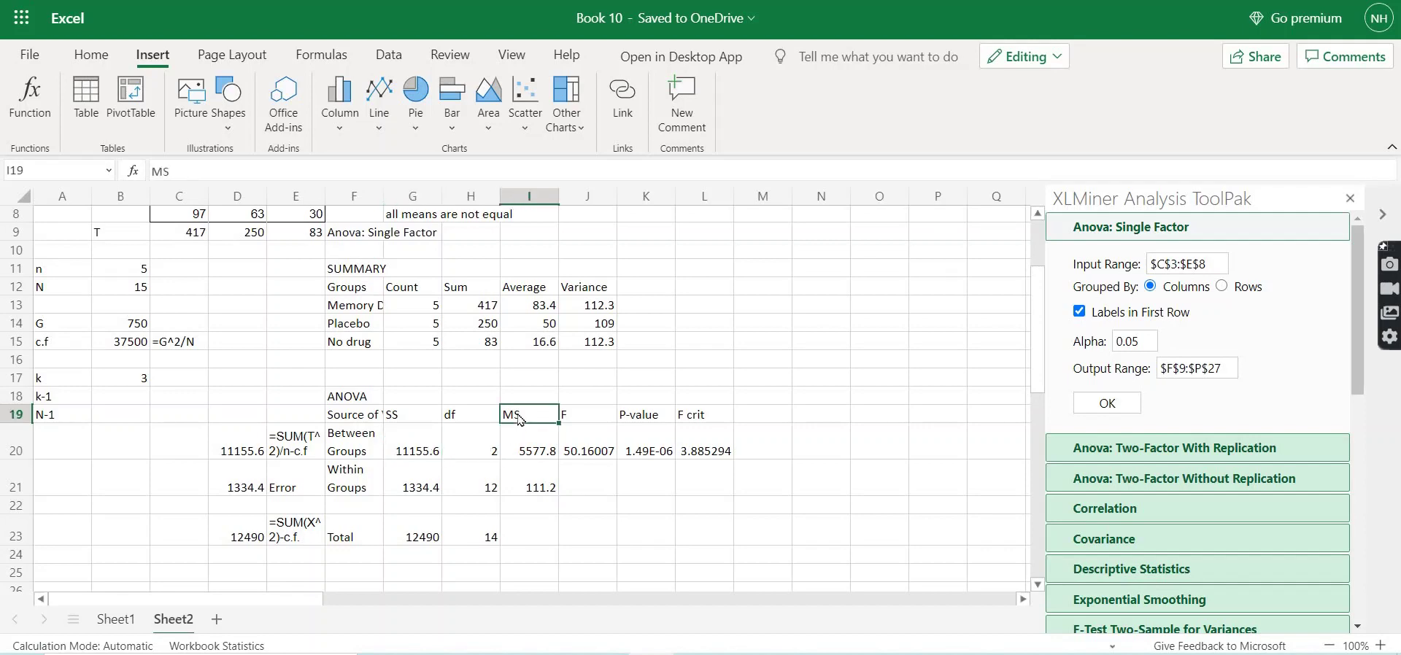
{"action": "left_click", "coordinate": [529, 479]}
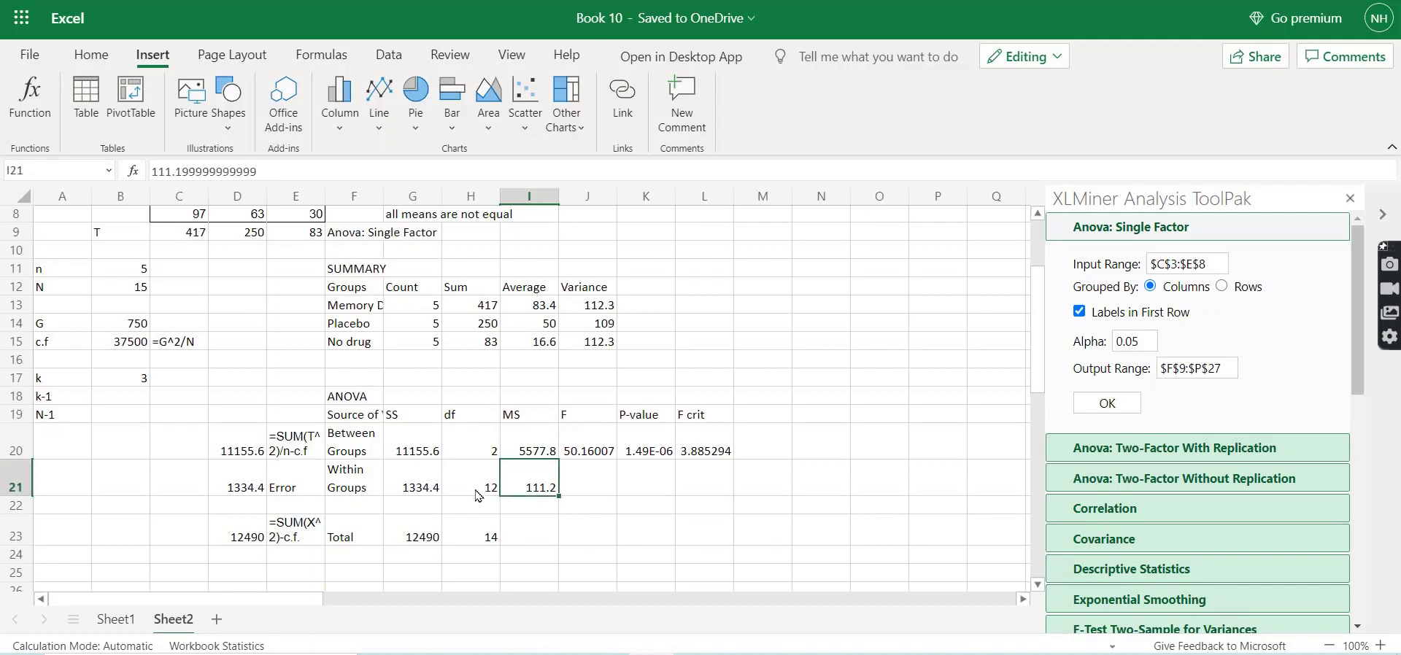
{"action": "left_click", "coordinate": [437, 487]}
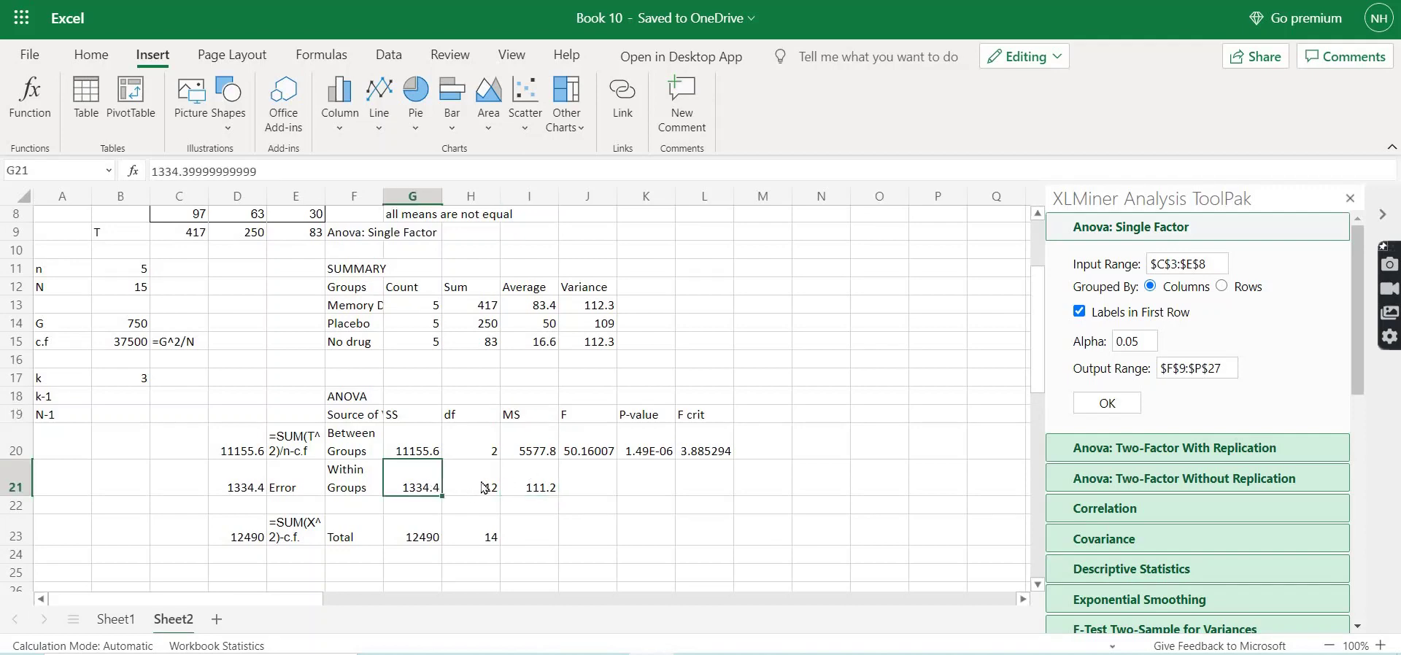
{"action": "left_click", "coordinate": [483, 487]}
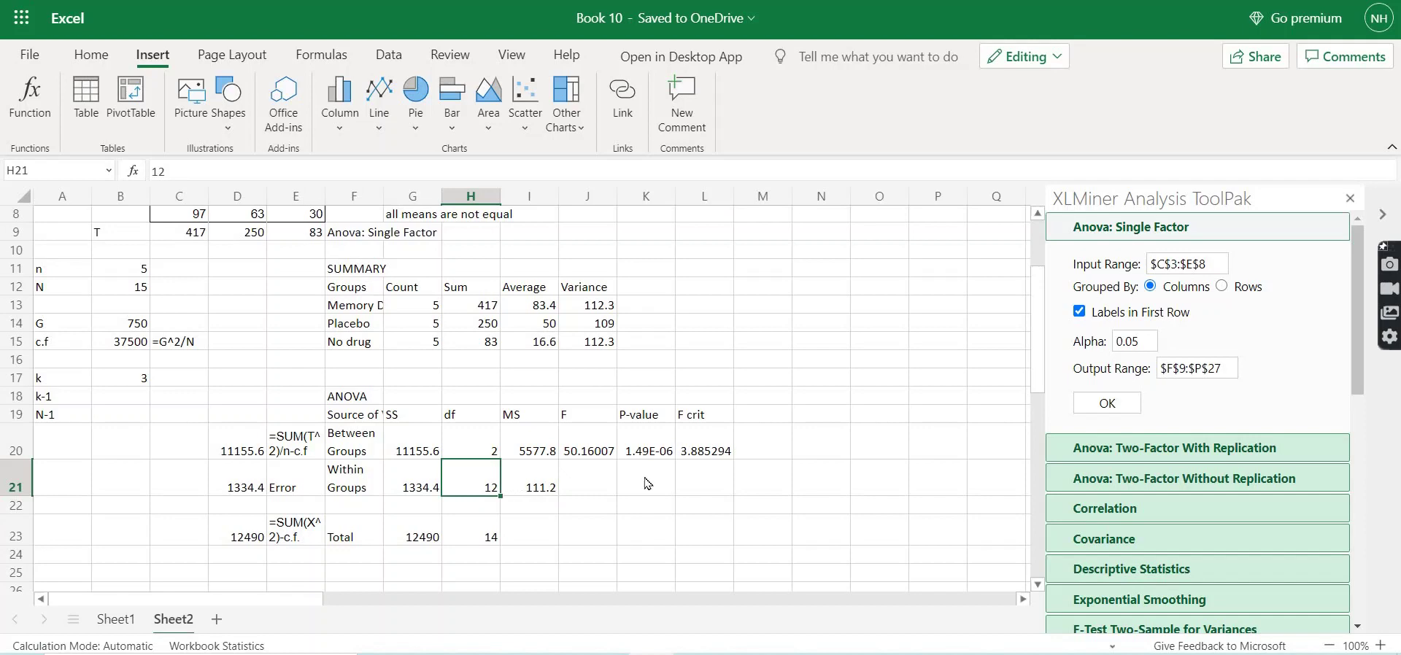
{"action": "left_click", "coordinate": [753, 482]}
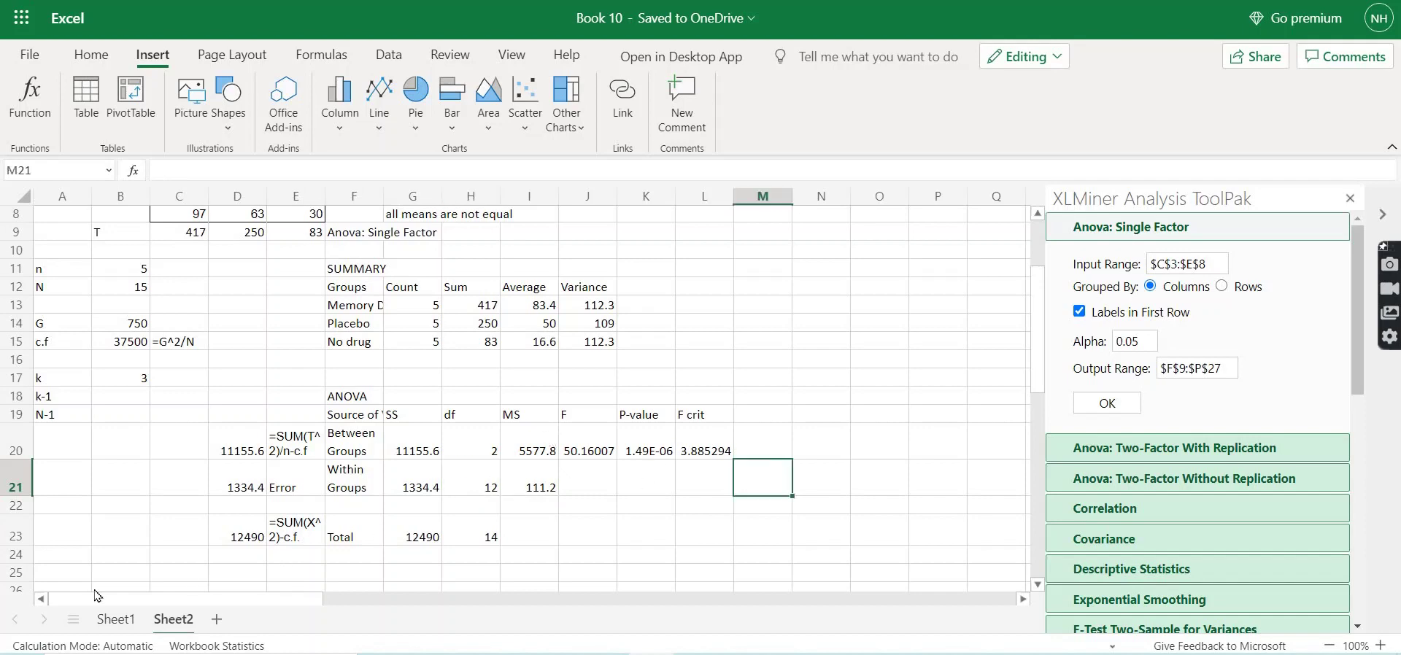
- Enter =G21/H21 in M21 and confirm it matches the within-groups MS of 111.2
{"action": "type", "text": "="}
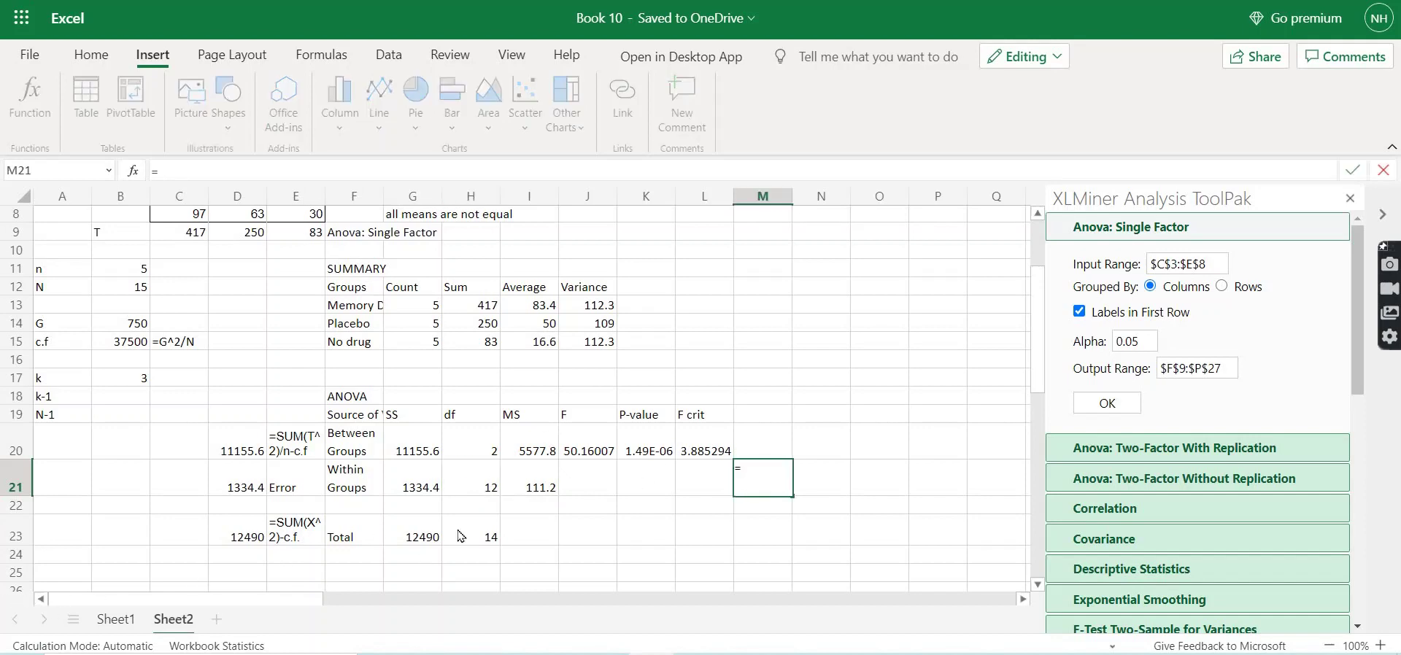
{"action": "left_click", "coordinate": [398, 488]}
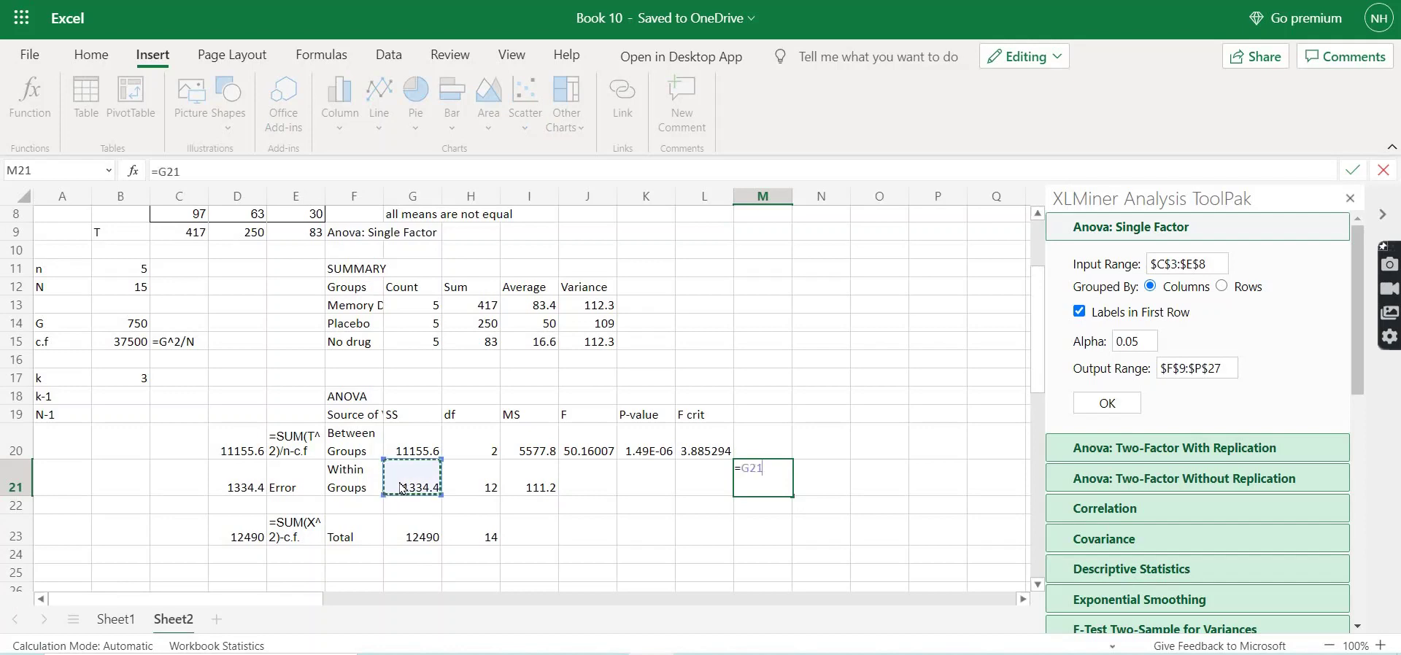
{"action": "type", "text": "/"}
{"action": "left_click", "coordinate": [481, 490]}
{"action": "key", "text": "Return"}
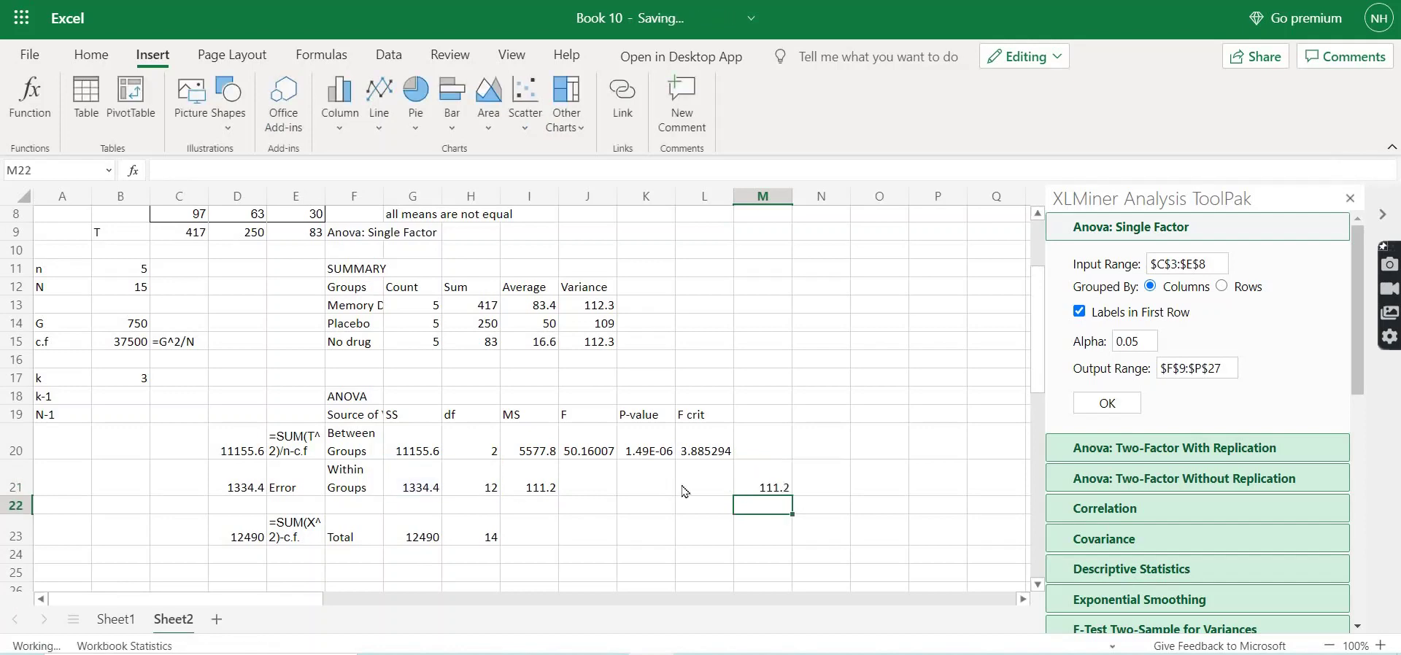
{"action": "left_click", "coordinate": [770, 487]}
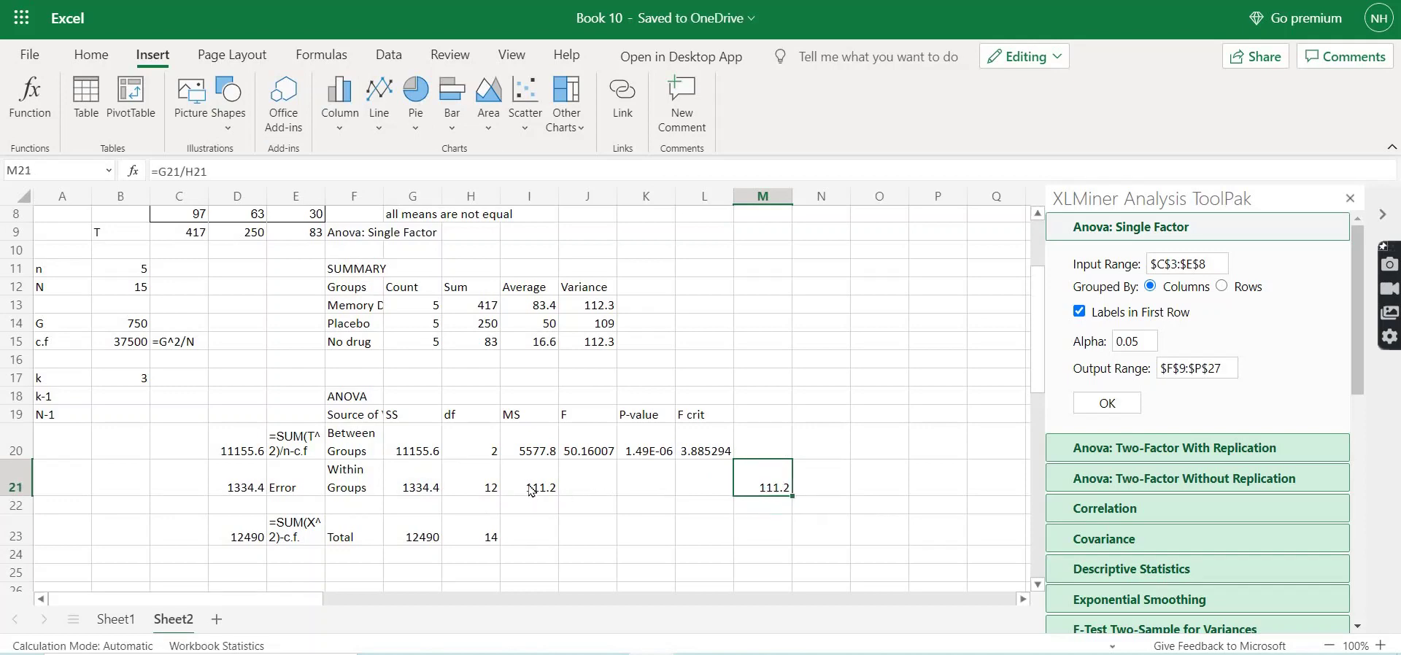
{"action": "left_click", "coordinate": [532, 490]}
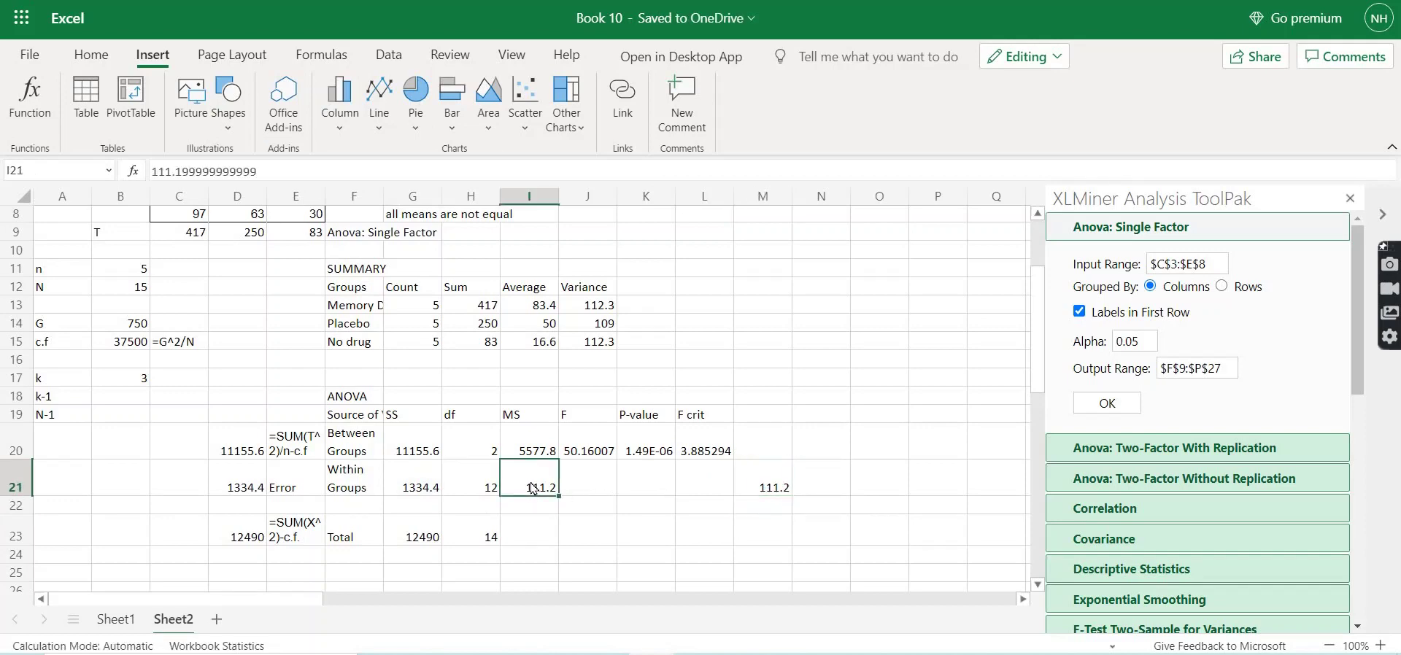
{"action": "left_click", "coordinate": [587, 445]}
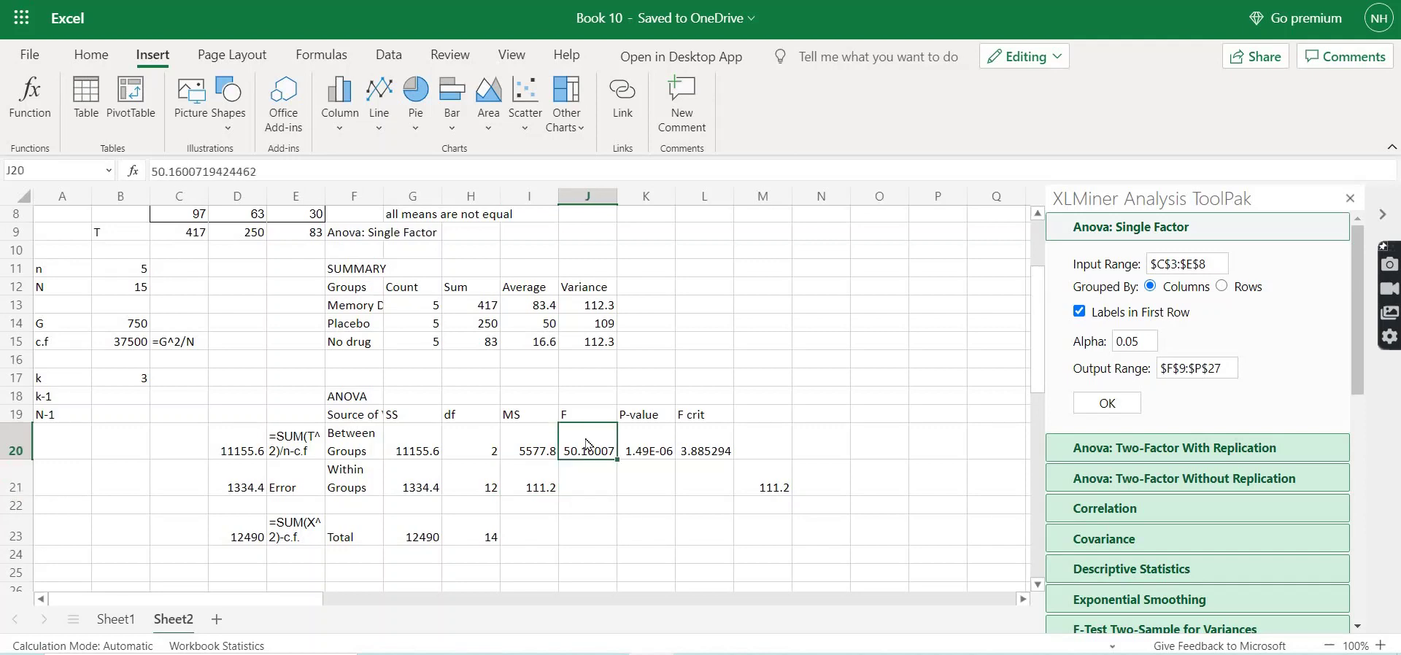
{"action": "left_click", "coordinate": [526, 454]}
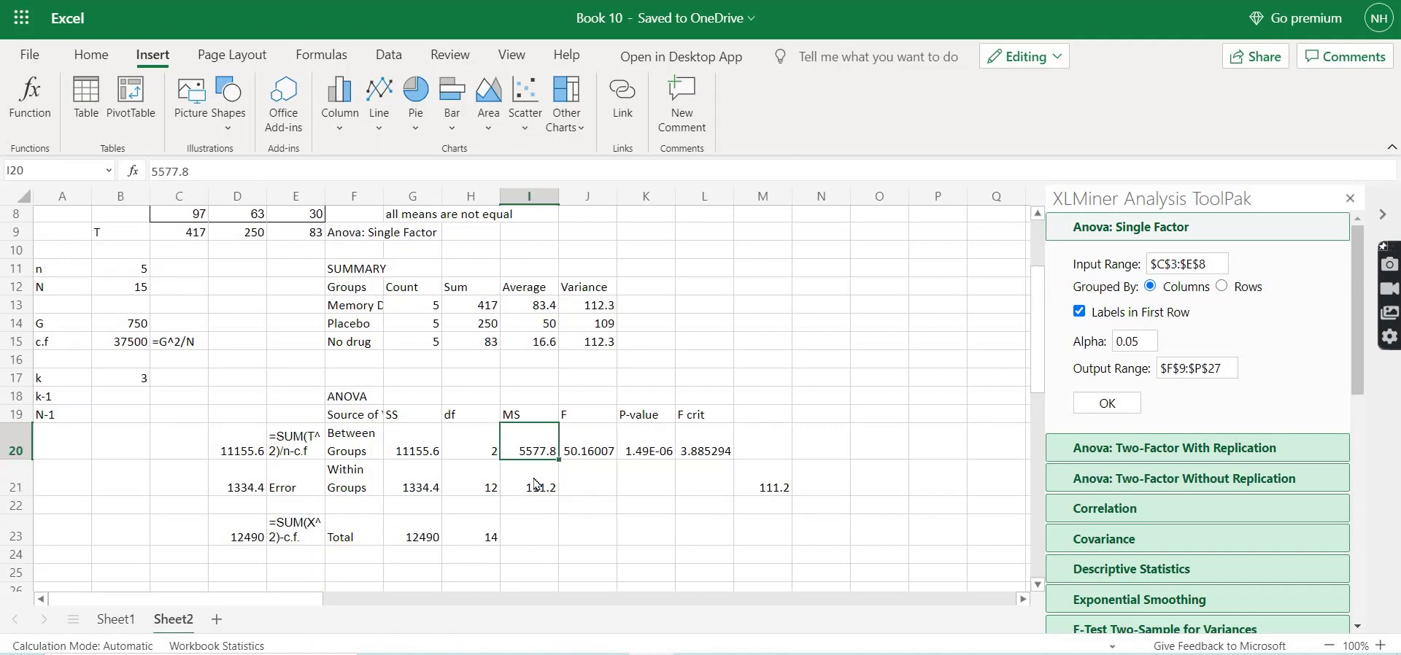
{"action": "left_click", "coordinate": [536, 484]}
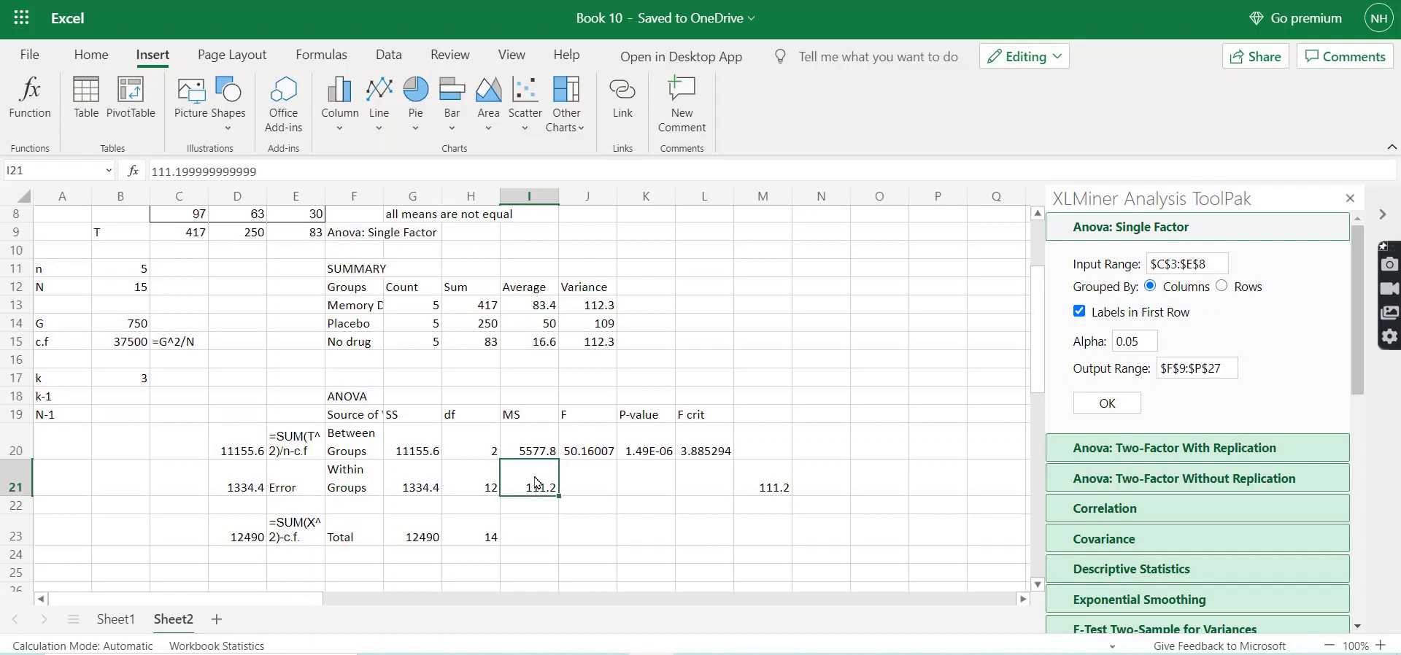
- Enter =I20/I21 in M22, giving 50.16007, and compare with the ANOVA F, P-value and F crit
{"action": "left_click", "coordinate": [761, 509]}
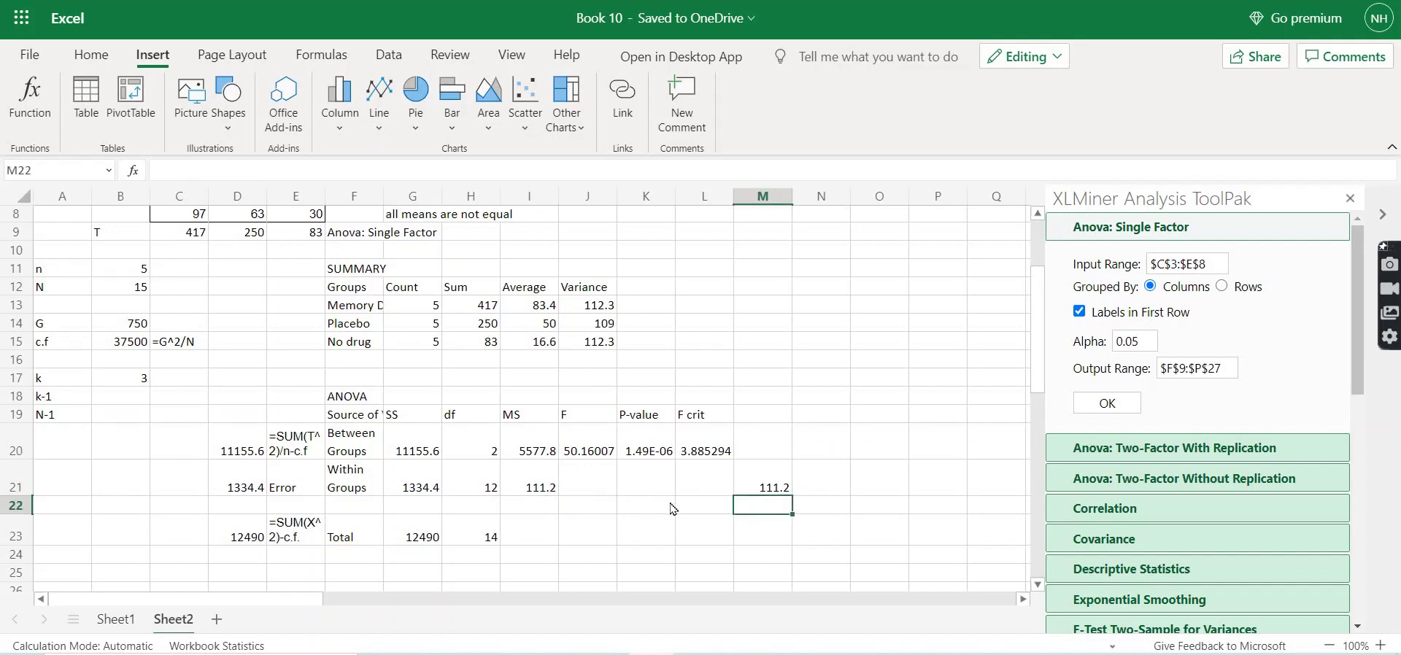
{"action": "type", "text": "="}
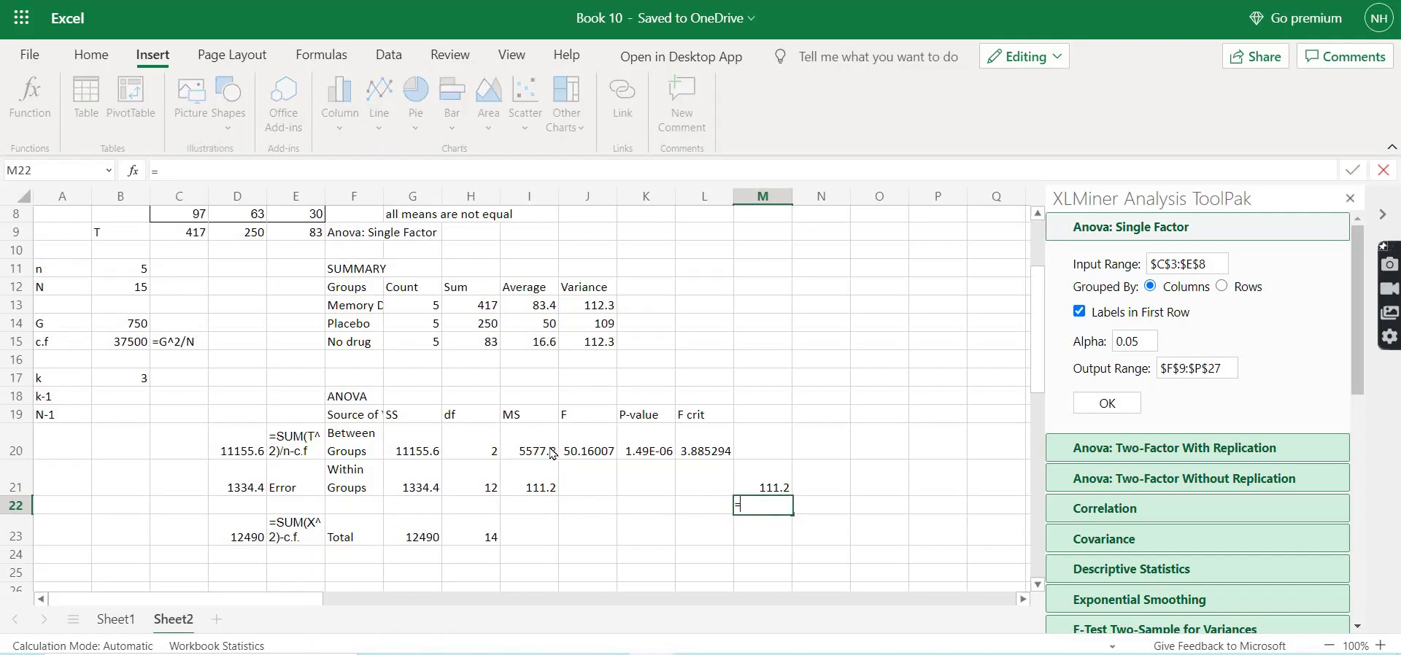
{"action": "left_click", "coordinate": [550, 452]}
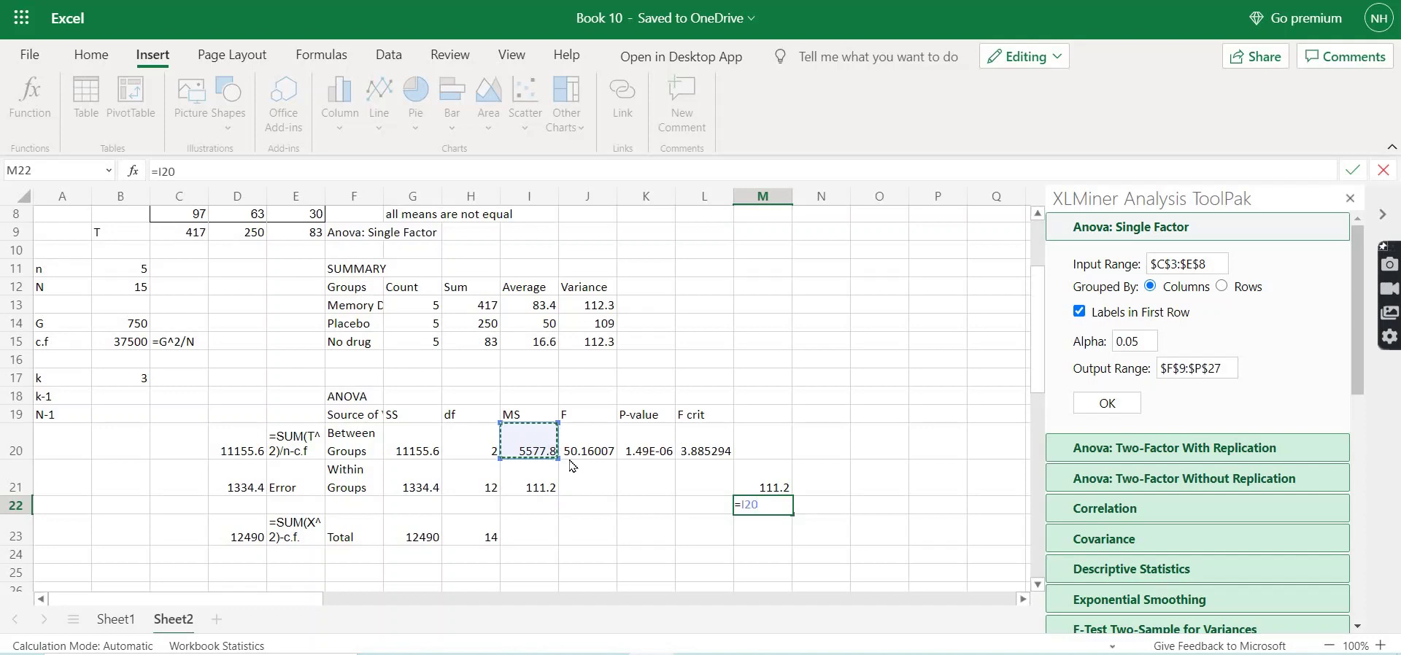
{"action": "type", "text": "/"}
{"action": "left_click", "coordinate": [536, 494]}
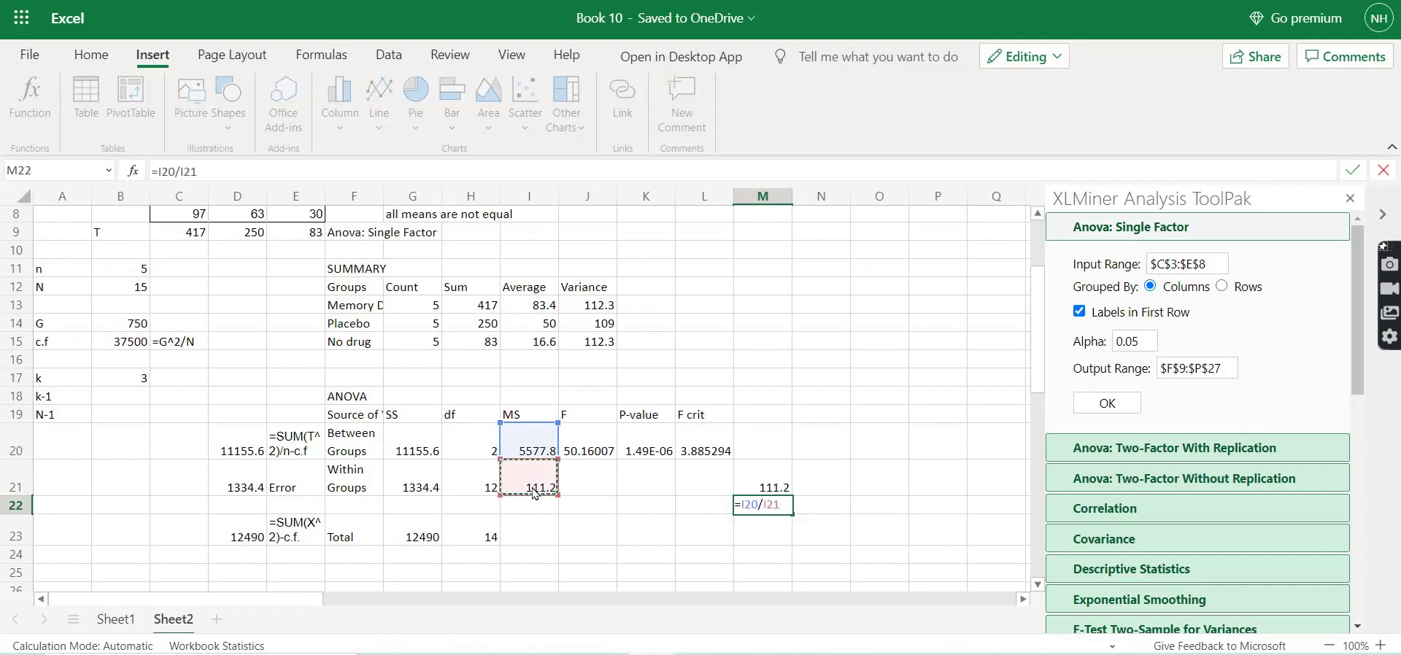
{"action": "key", "text": "Return"}
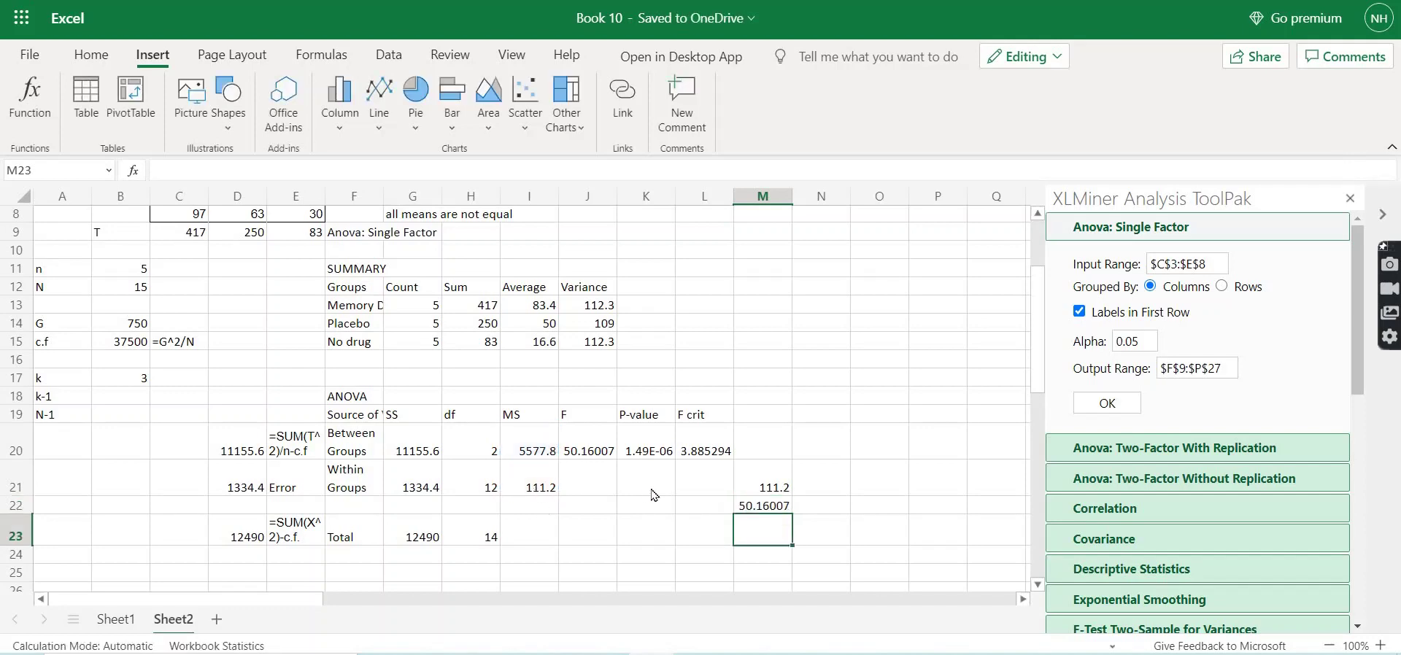
{"action": "left_click", "coordinate": [591, 454]}
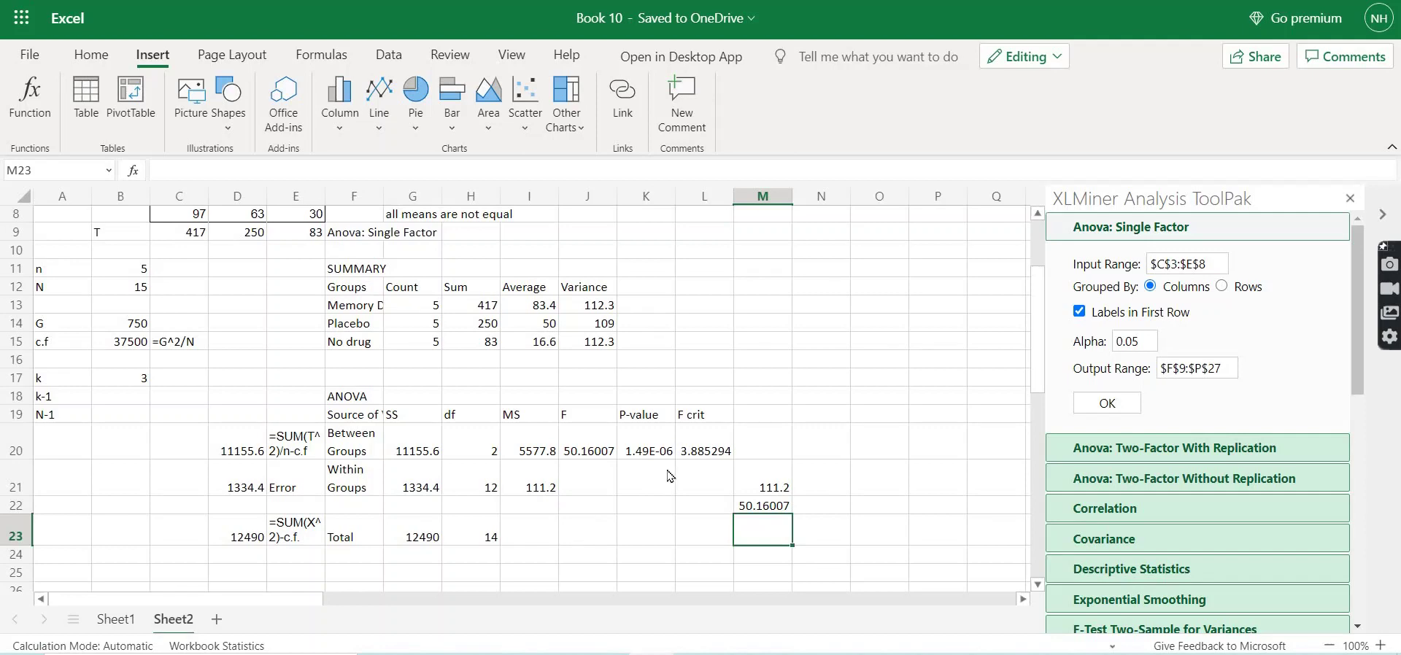
{"action": "left_click", "coordinate": [742, 508]}
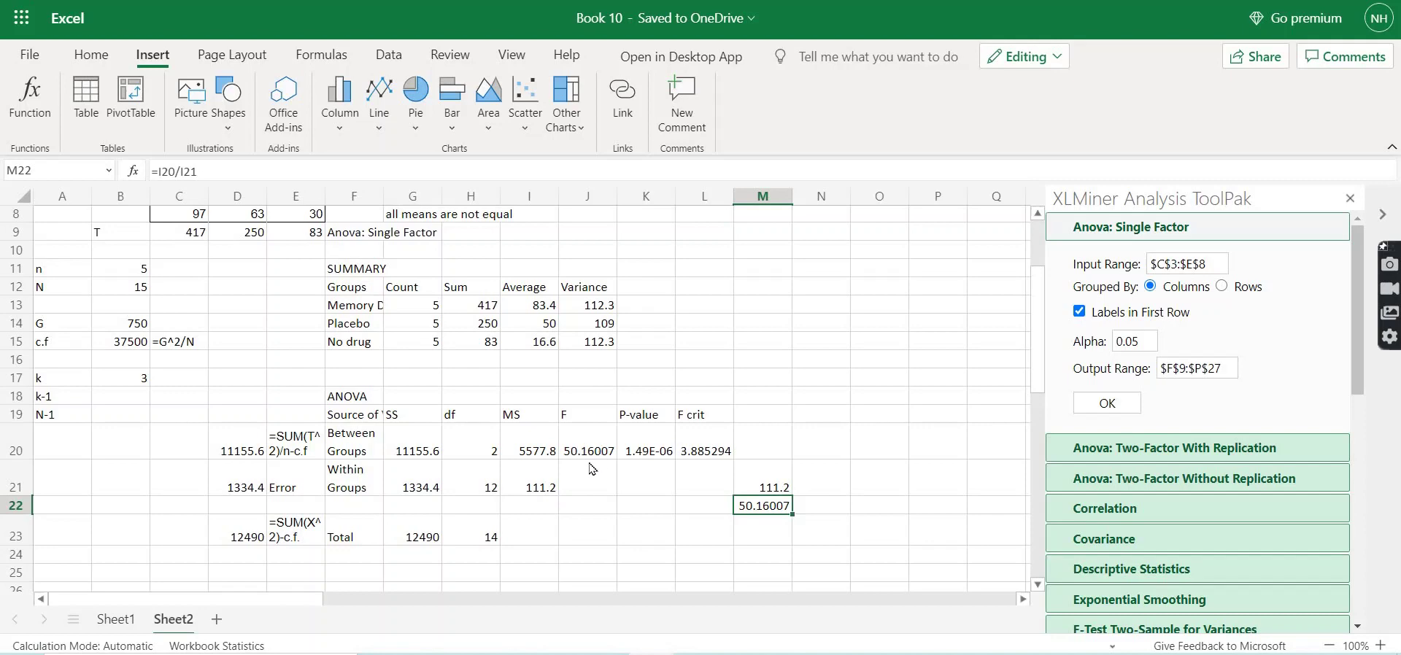
{"action": "left_click", "coordinate": [651, 446]}
{"action": "left_click", "coordinate": [693, 446]}
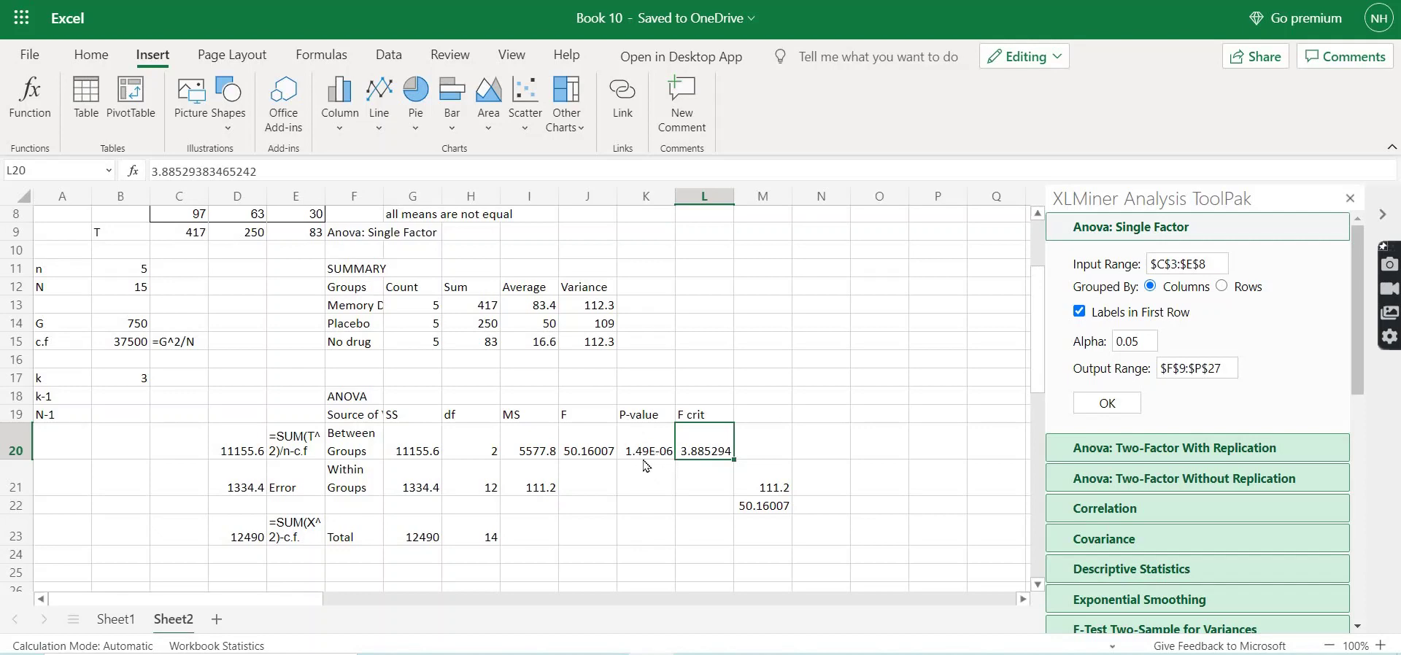
{"action": "left_click", "coordinate": [685, 420]}
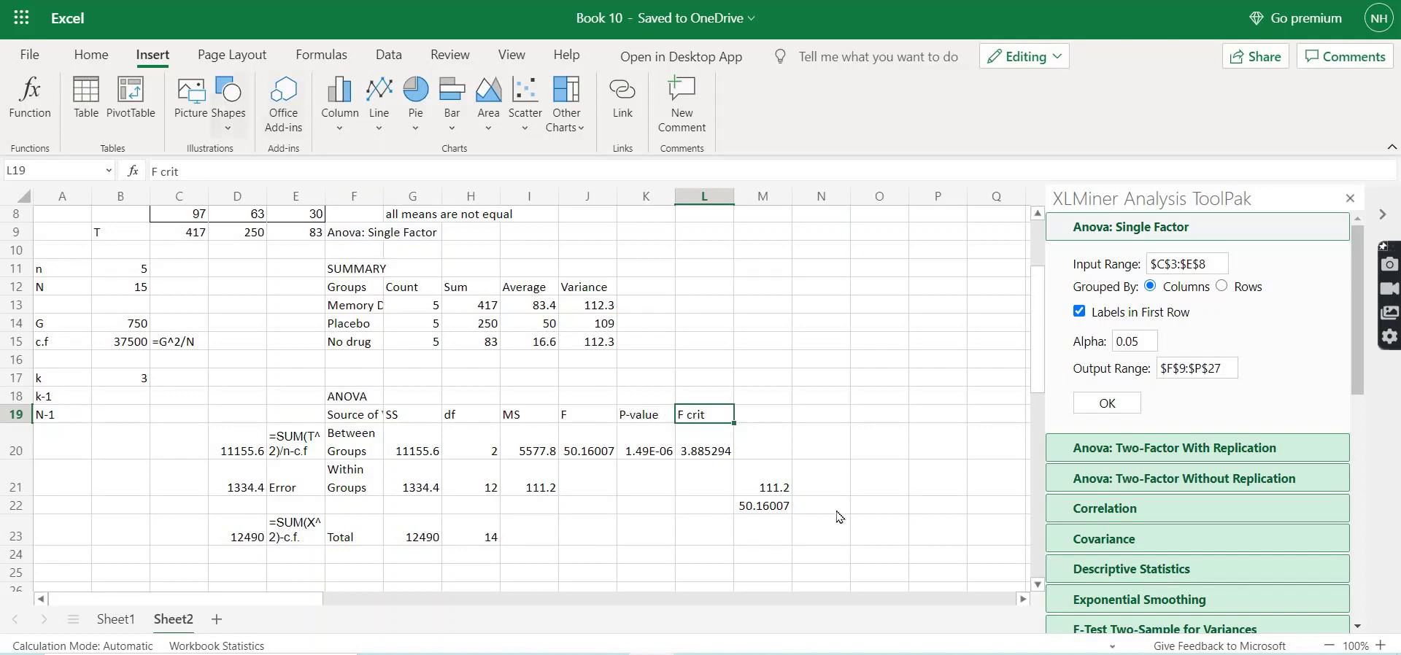
- Rename the ANOVA headers F to 'F cal' and F crit to 'Ftab', then check df 2 and 12
{"action": "left_click", "coordinate": [573, 421]}
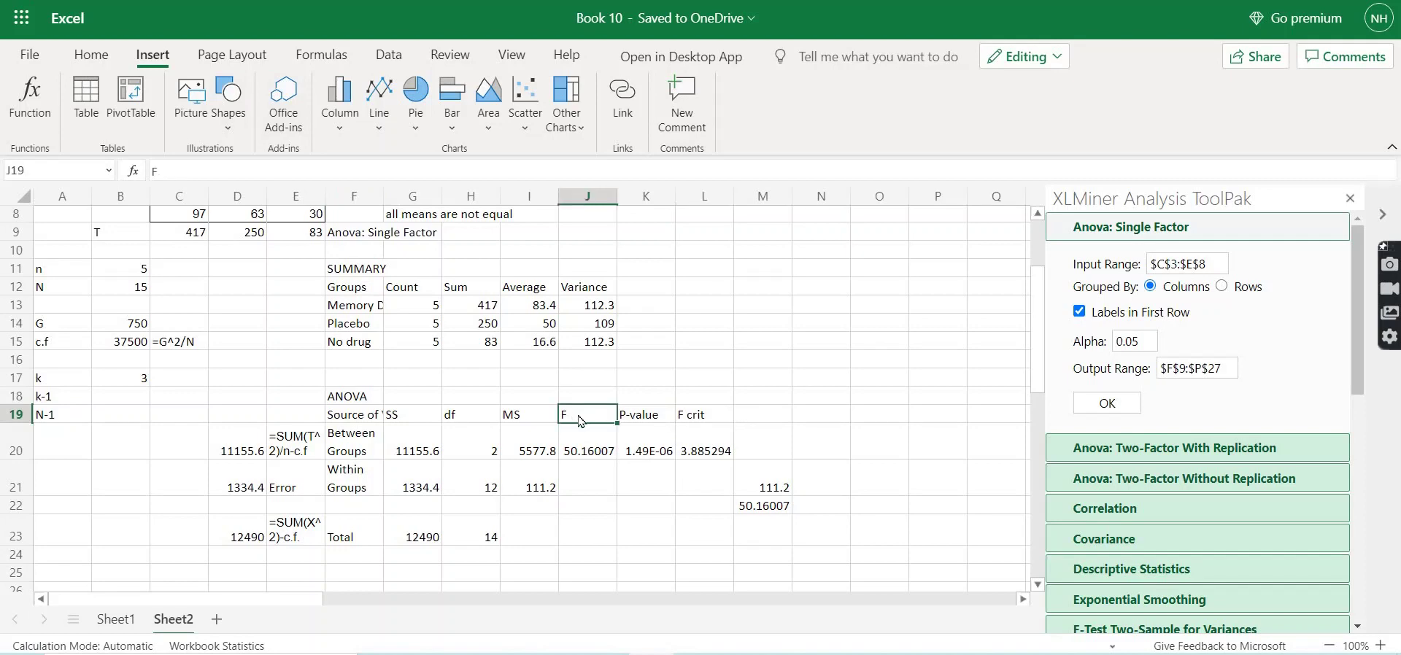
{"action": "left_click", "coordinate": [214, 167]}
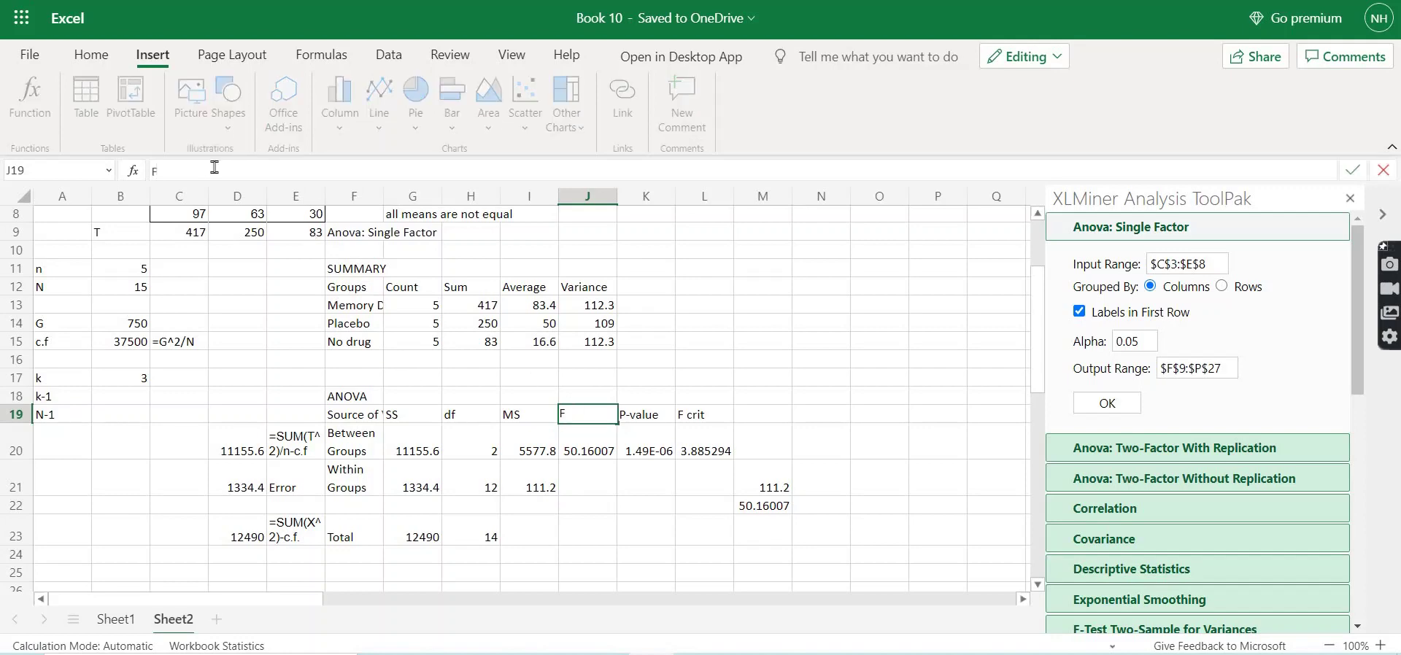
{"action": "type", "text": "cal"}
{"action": "left_click", "coordinate": [697, 419]}
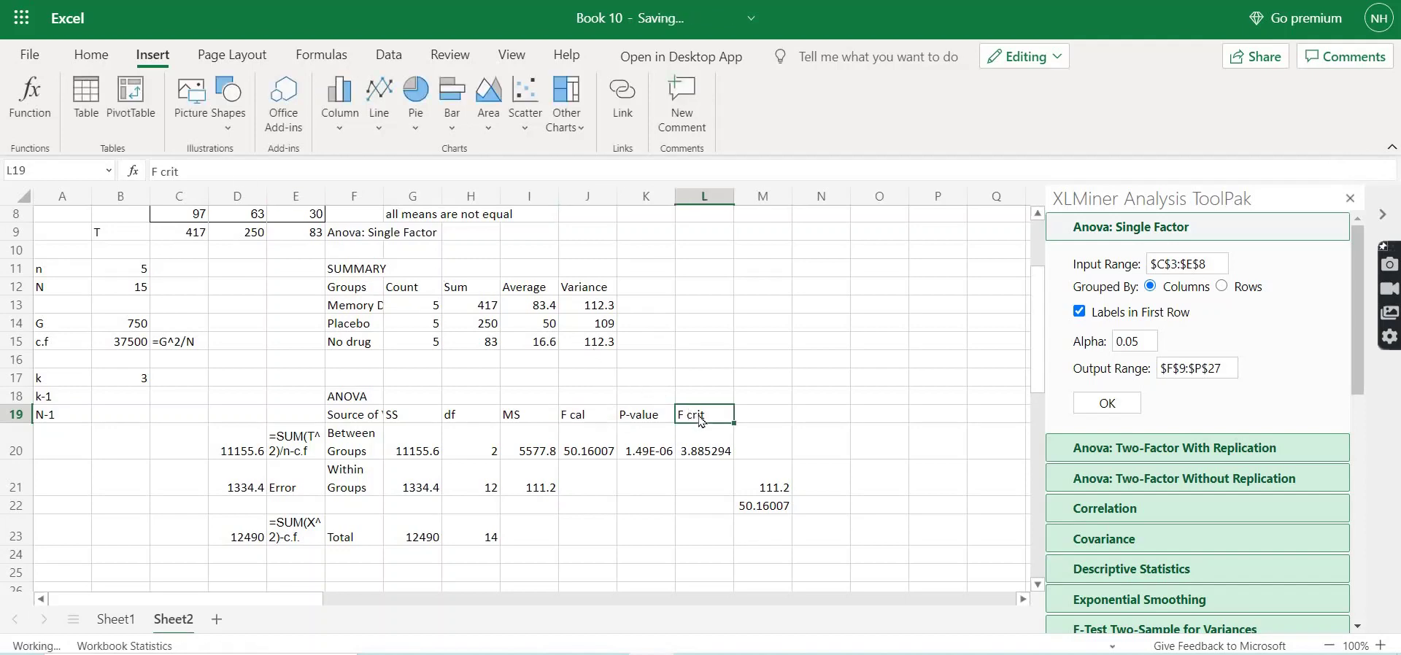
{"action": "left_click", "coordinate": [178, 171]}
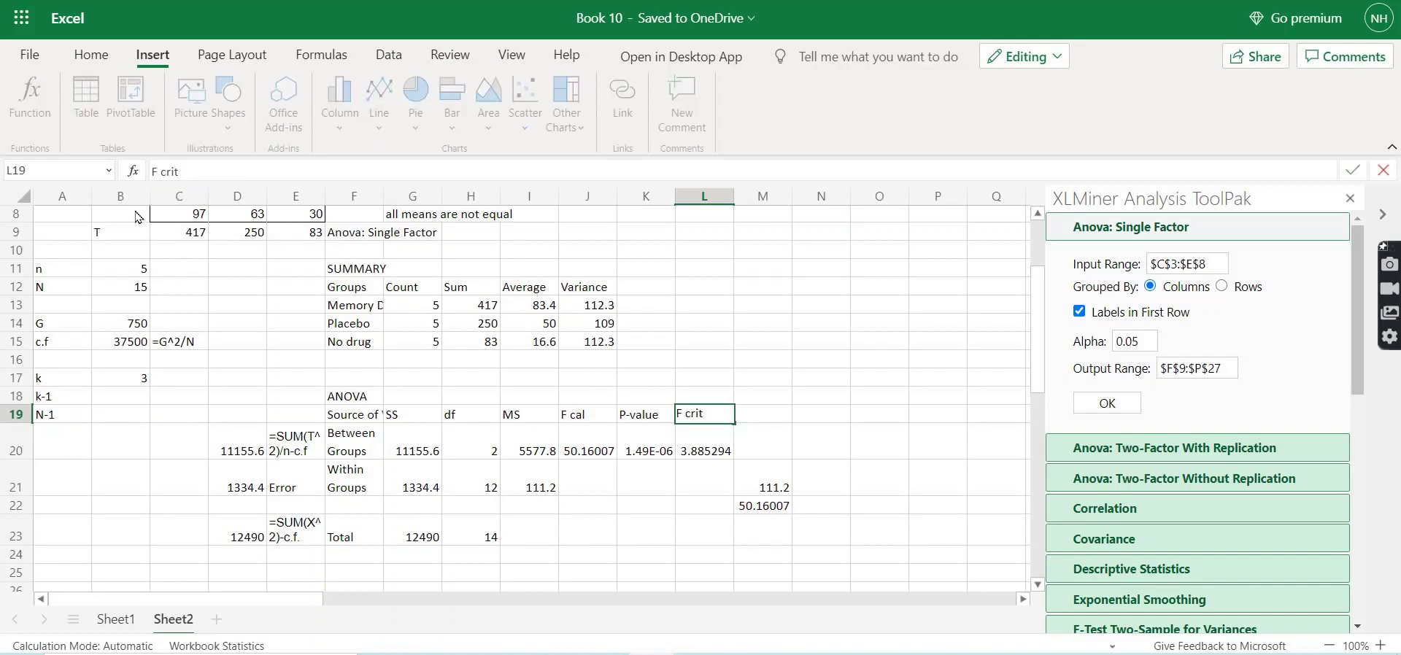
{"action": "key", "text": "BackSpace"}
{"action": "key", "text": "BackSpace"}
{"action": "type", "text": "tab"}
{"action": "key", "text": "ctrl+Return"}
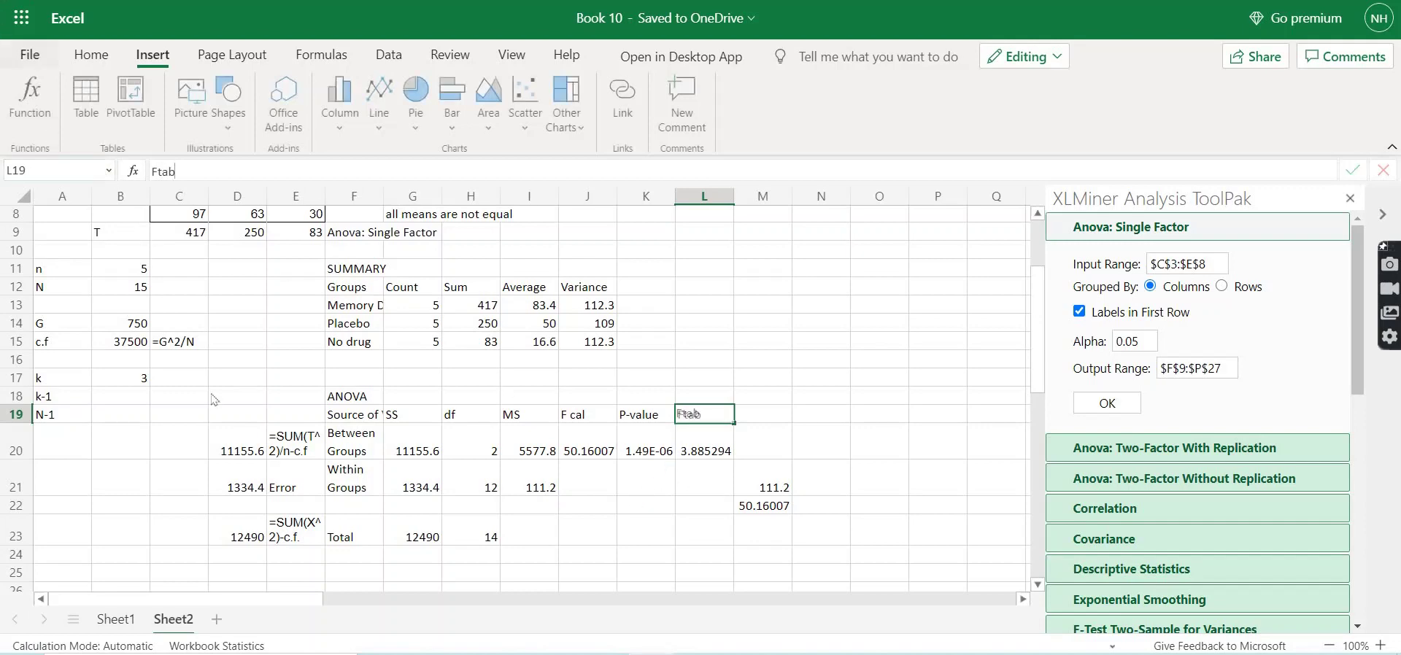
{"action": "left_click", "coordinate": [477, 456]}
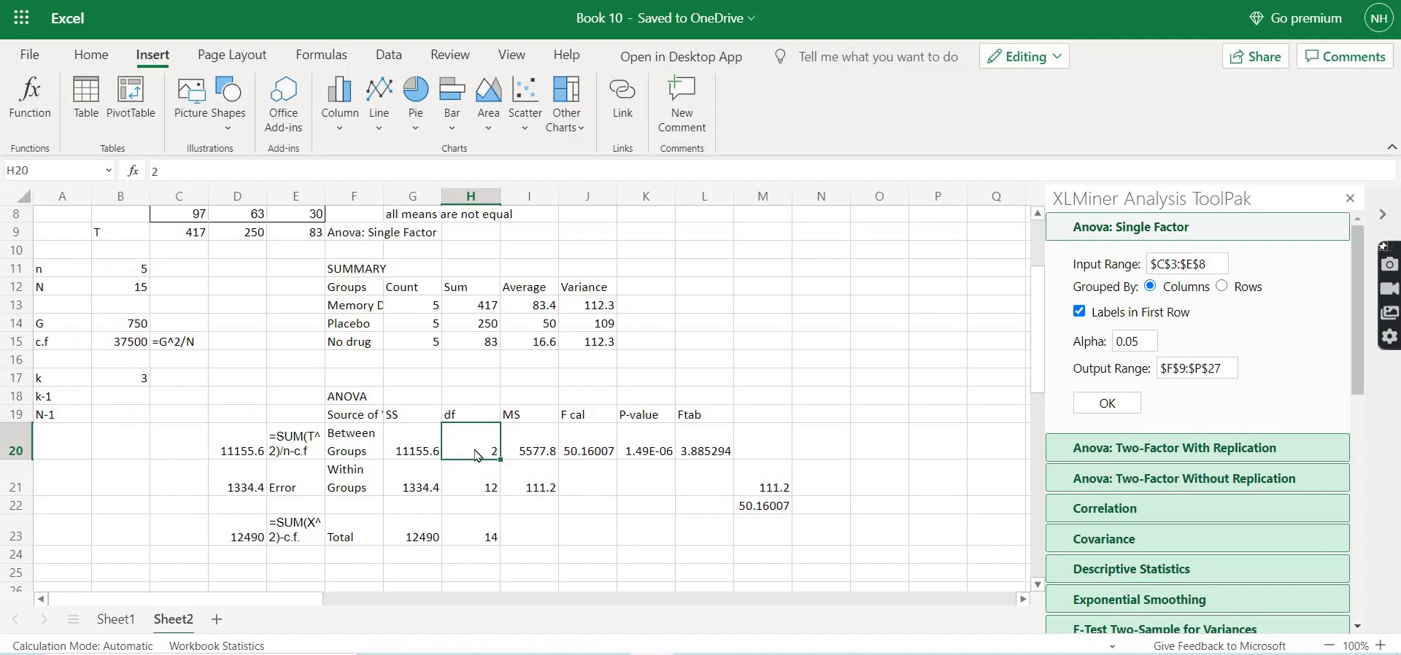
{"action": "left_click", "coordinate": [475, 492]}
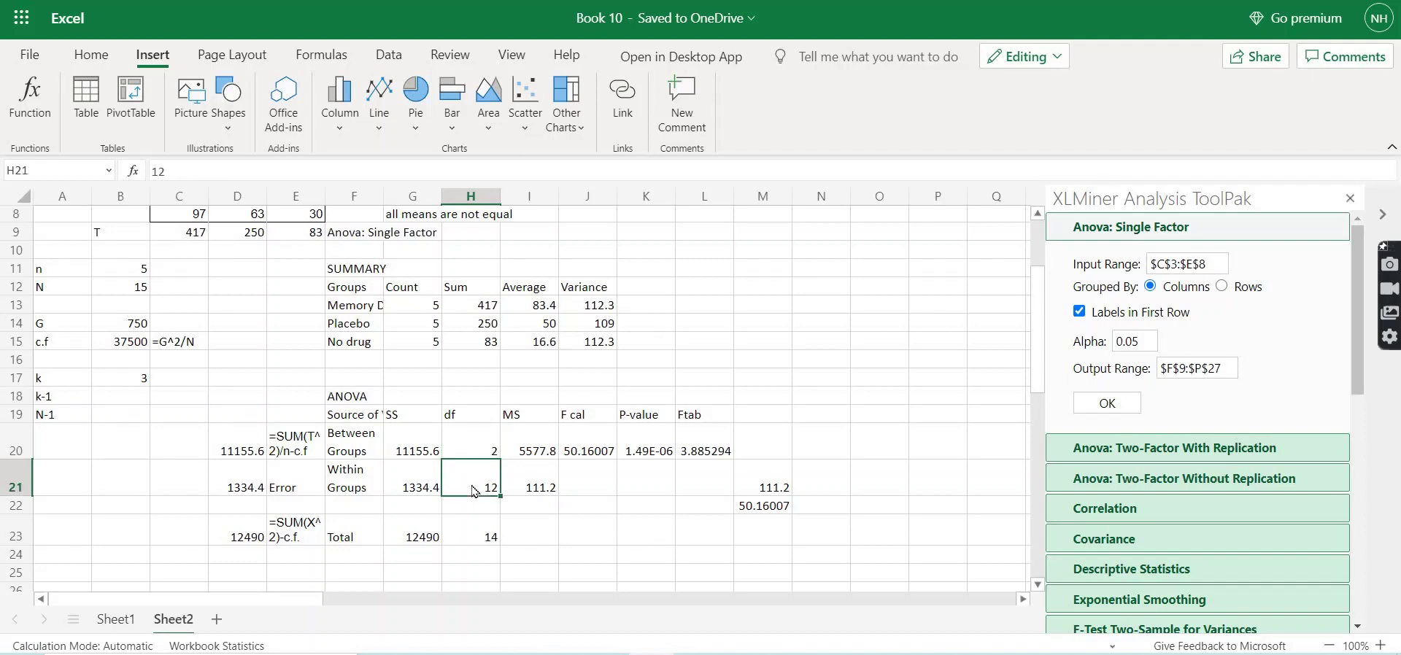
- In the PDF F table, highlight the critical value 3.89 at df1 2, df2 12, p 0.050
{"action": "key", "text": "alt+Tab"}
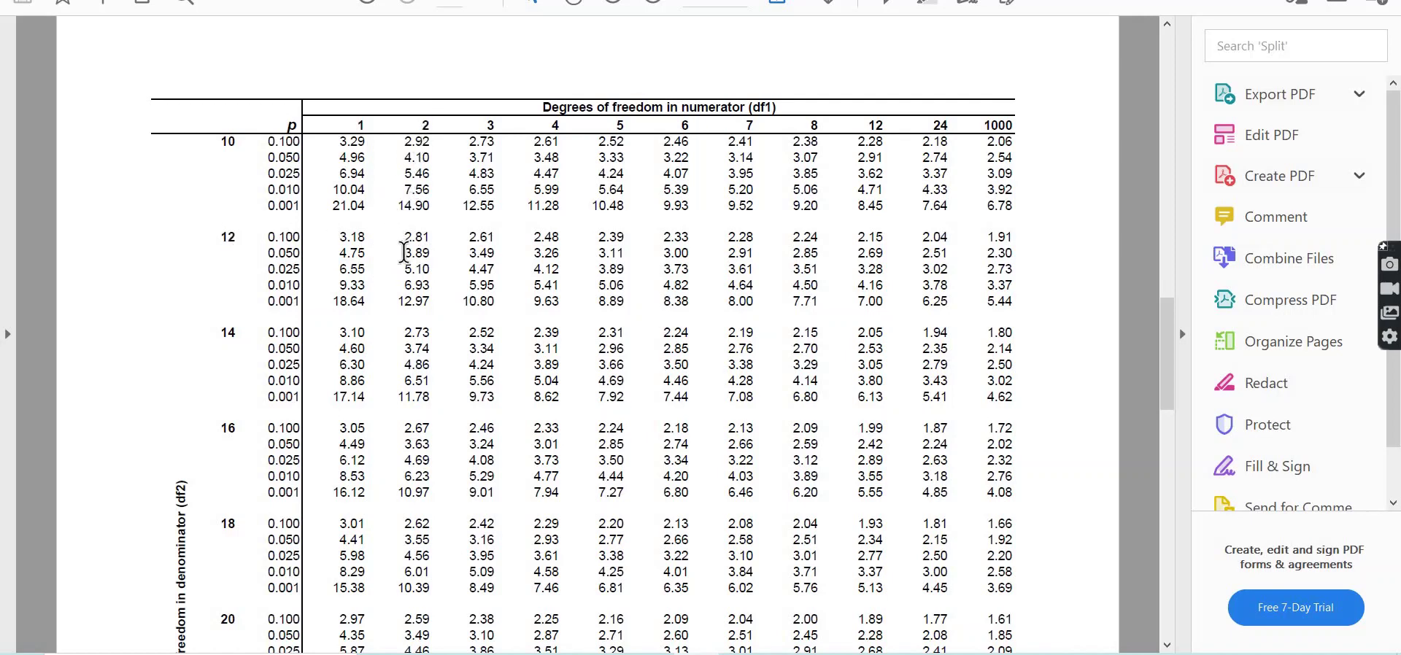
{"action": "left_click_drag", "start_coordinate": [405, 252], "coordinate": [433, 252]}
- Back in Excel, select the Ftab cell showing 3.885294 to compare with 3.89
{"action": "key", "text": "alt+Tab"}
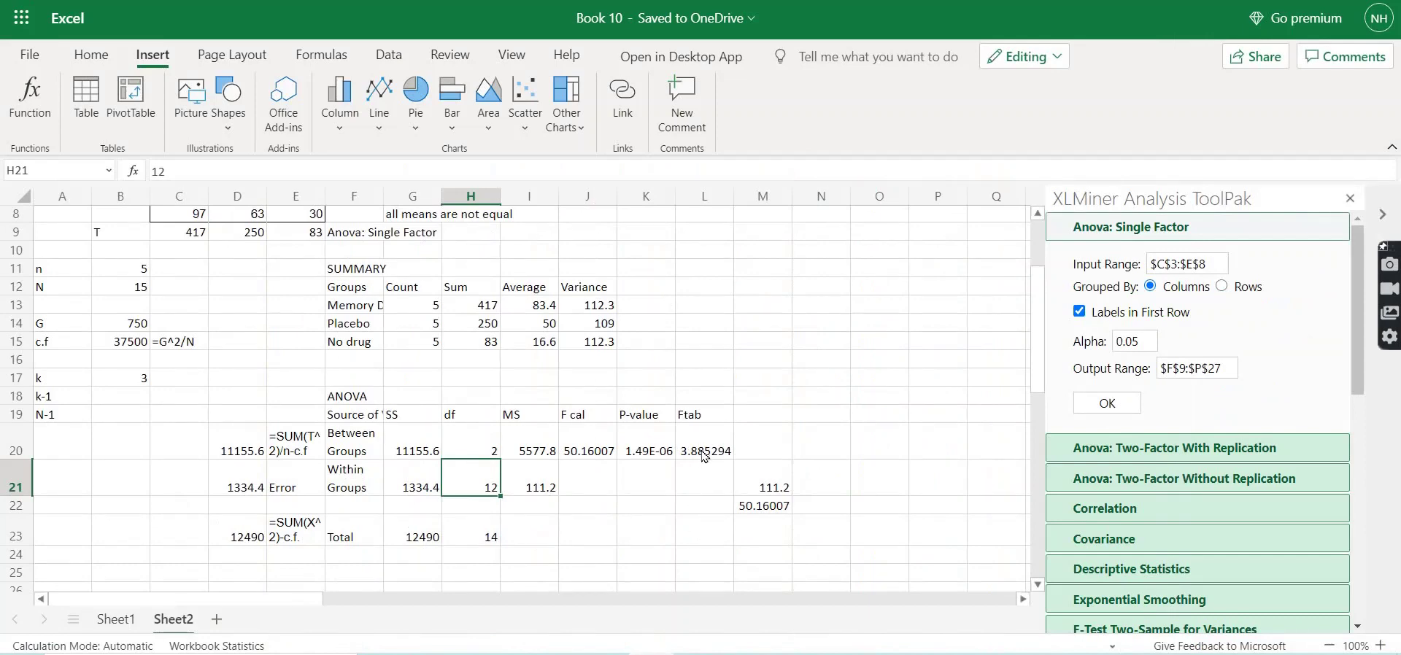
{"action": "left_click", "coordinate": [703, 456]}
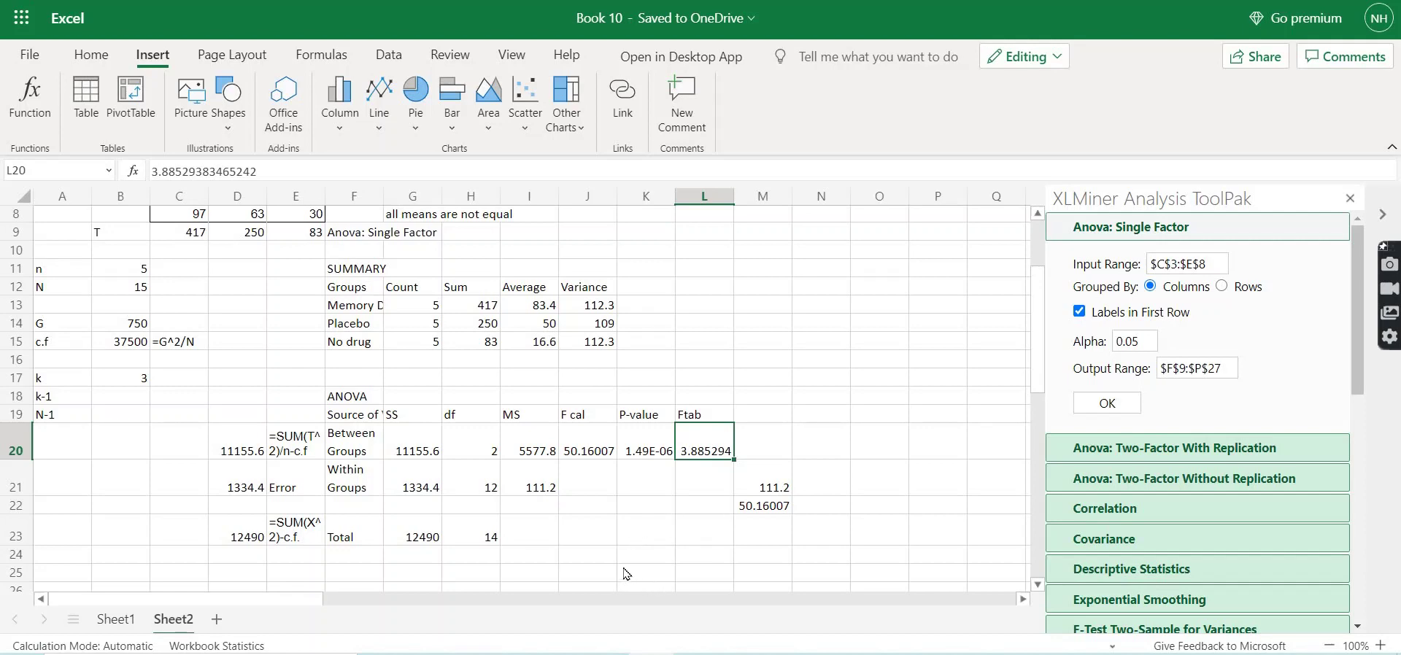
- Enter 'Fcal<Ftab' in J24 and 'p>alpha' in K24 below the ANOVA table
{"action": "left_click", "coordinate": [597, 561]}
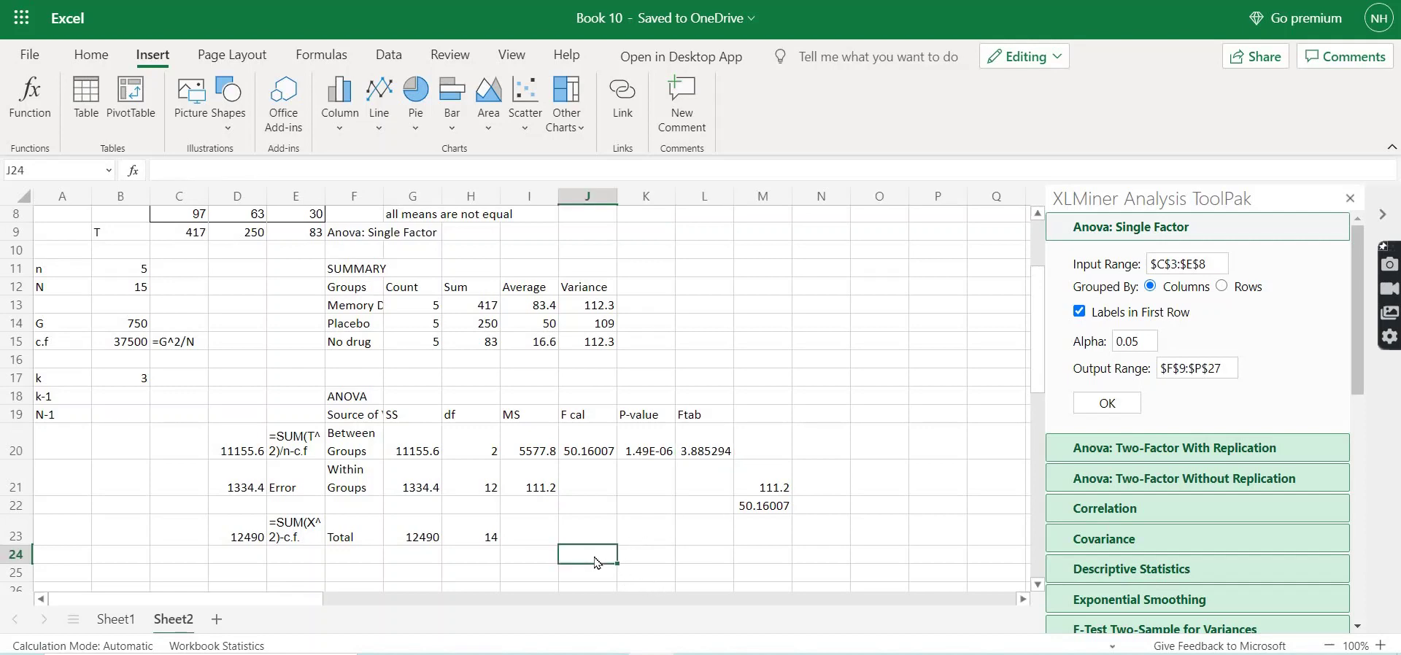
{"action": "type", "text": "Fcal"}
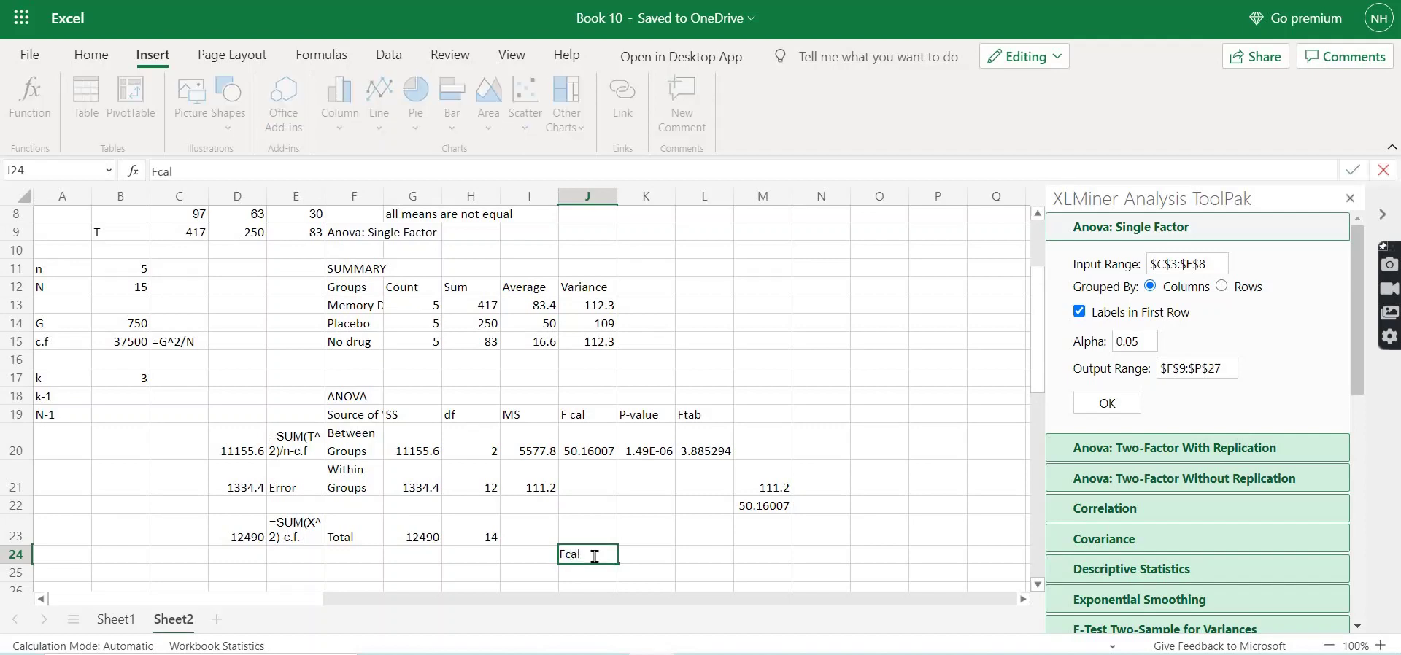
{"action": "type", "text": "<Ftab"}
{"action": "left_click", "coordinate": [639, 559]}
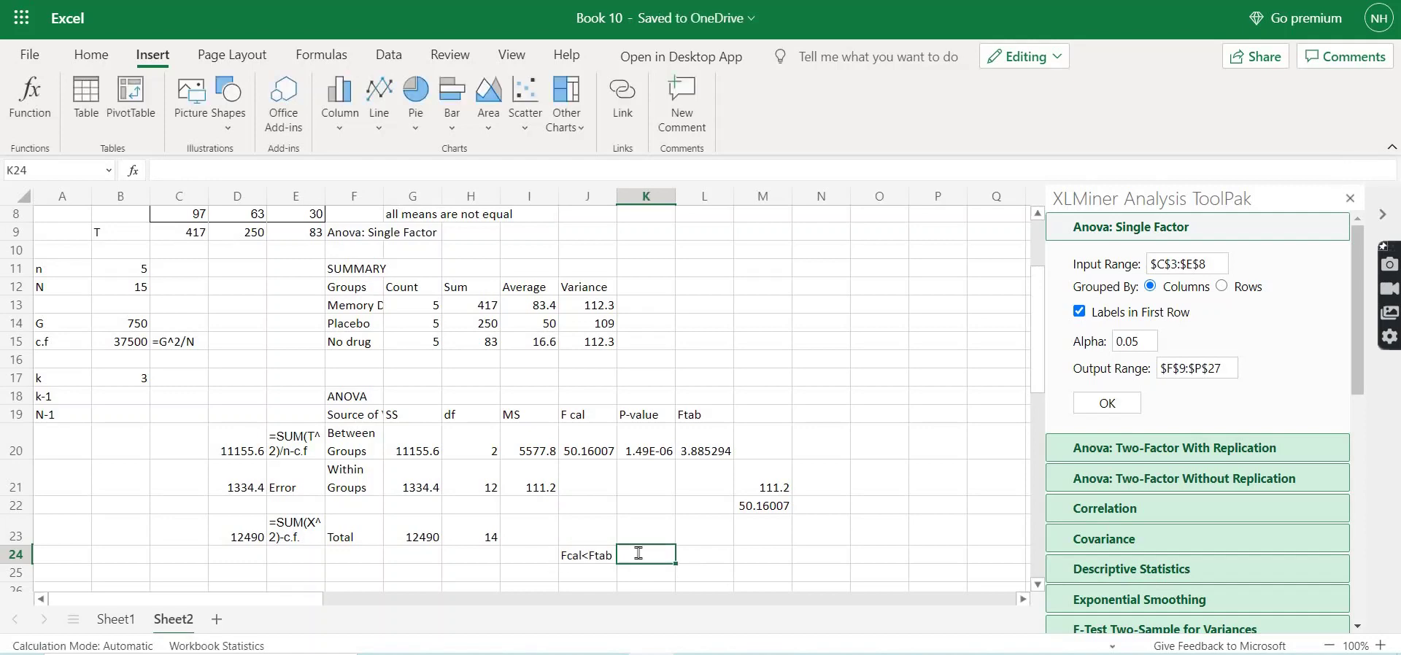
{"action": "type", "text": "p"}
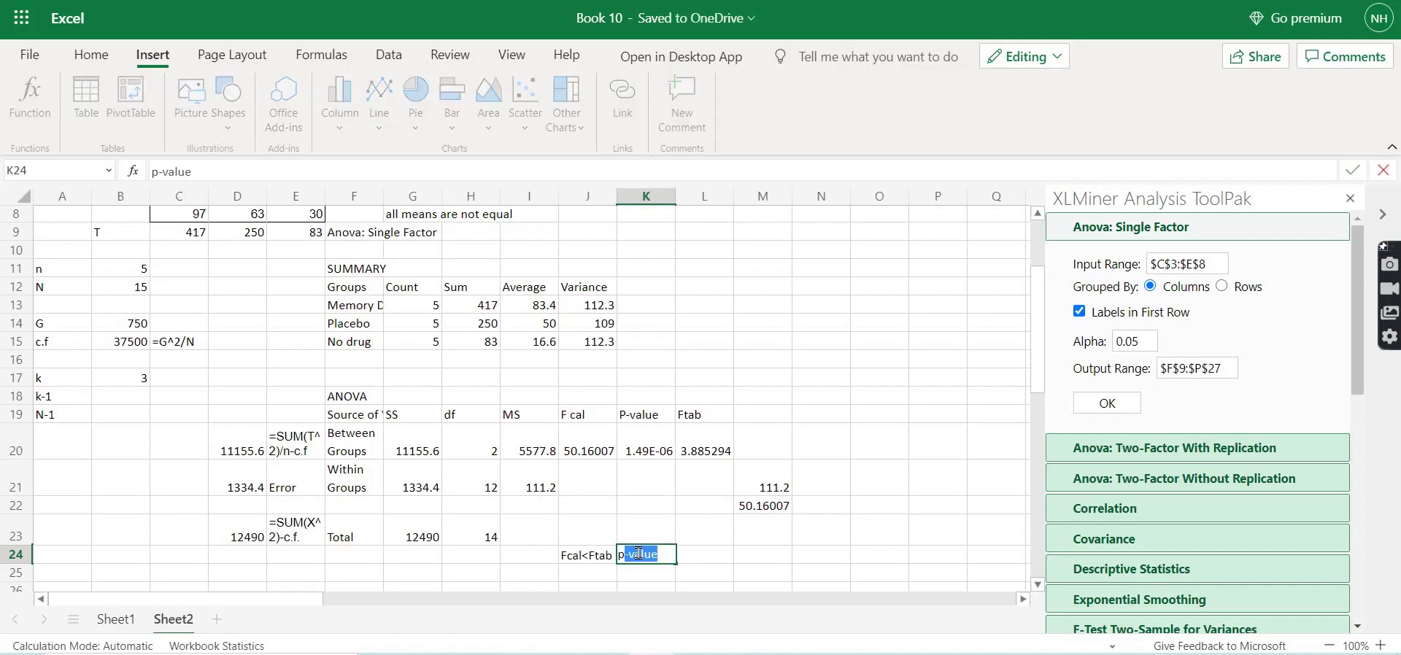
{"action": "type", "text": ">alpha"}
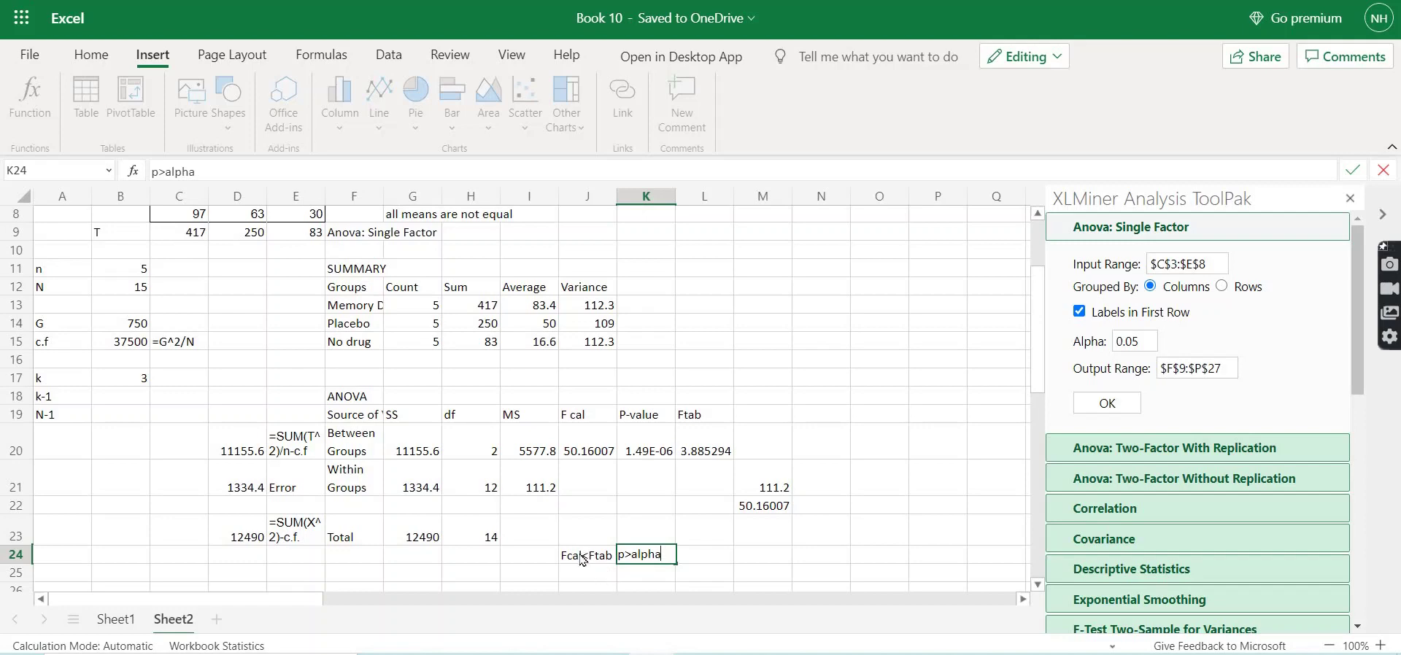
- Confirm the p>alpha note and compare F cal 50.16007 with Ftab 3.885294
{"action": "left_click_drag", "start_coordinate": [582, 560], "coordinate": [583, 569]}
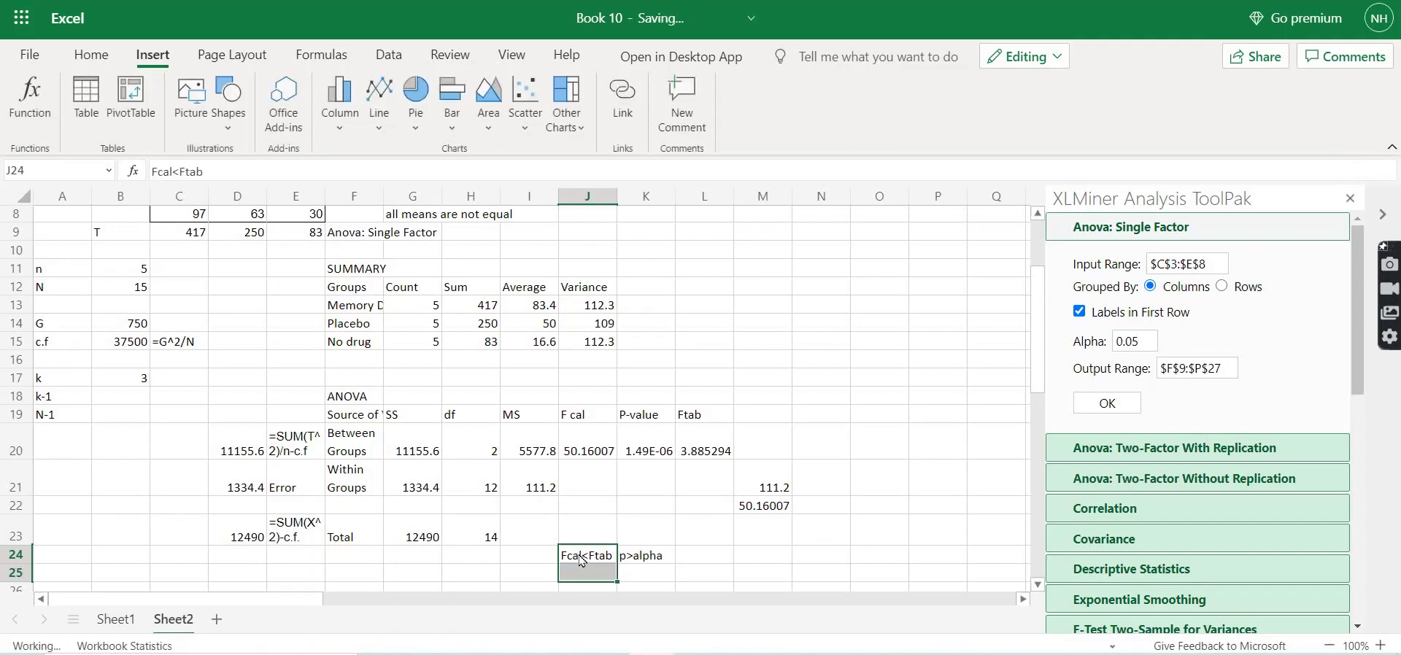
{"action": "left_click", "coordinate": [584, 450]}
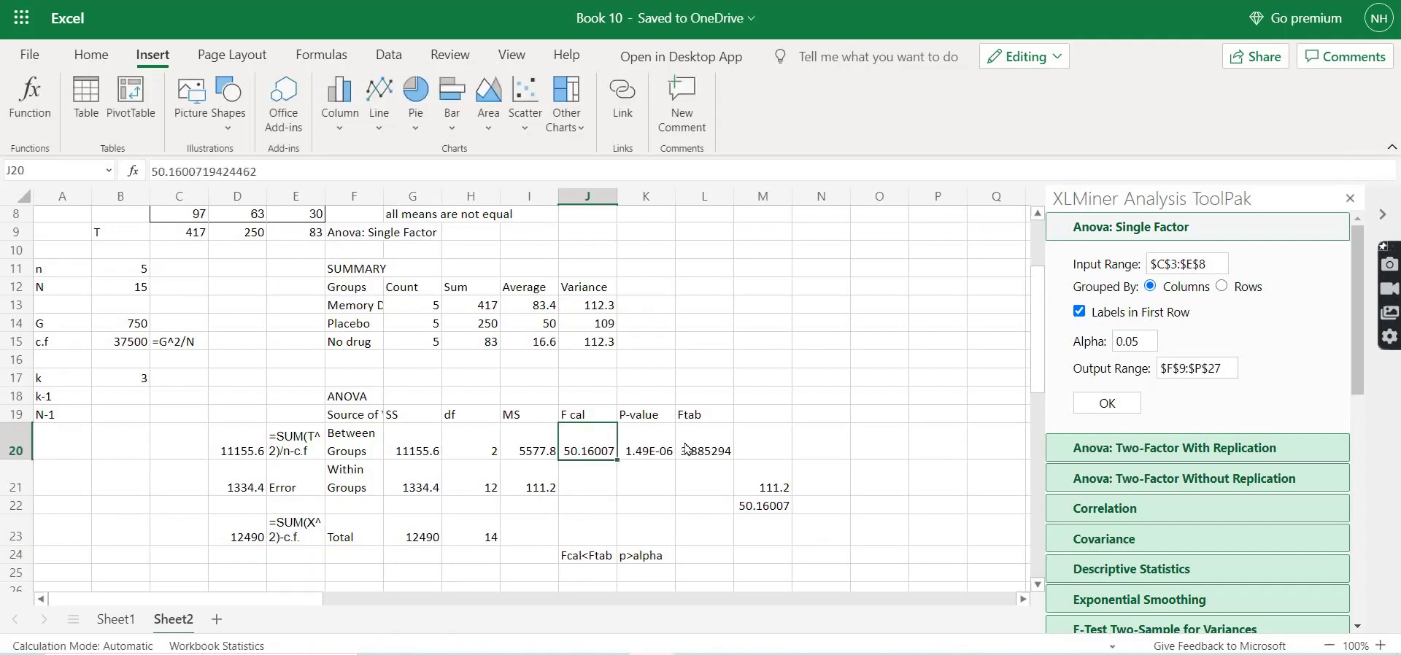
{"action": "left_click", "coordinate": [690, 451]}
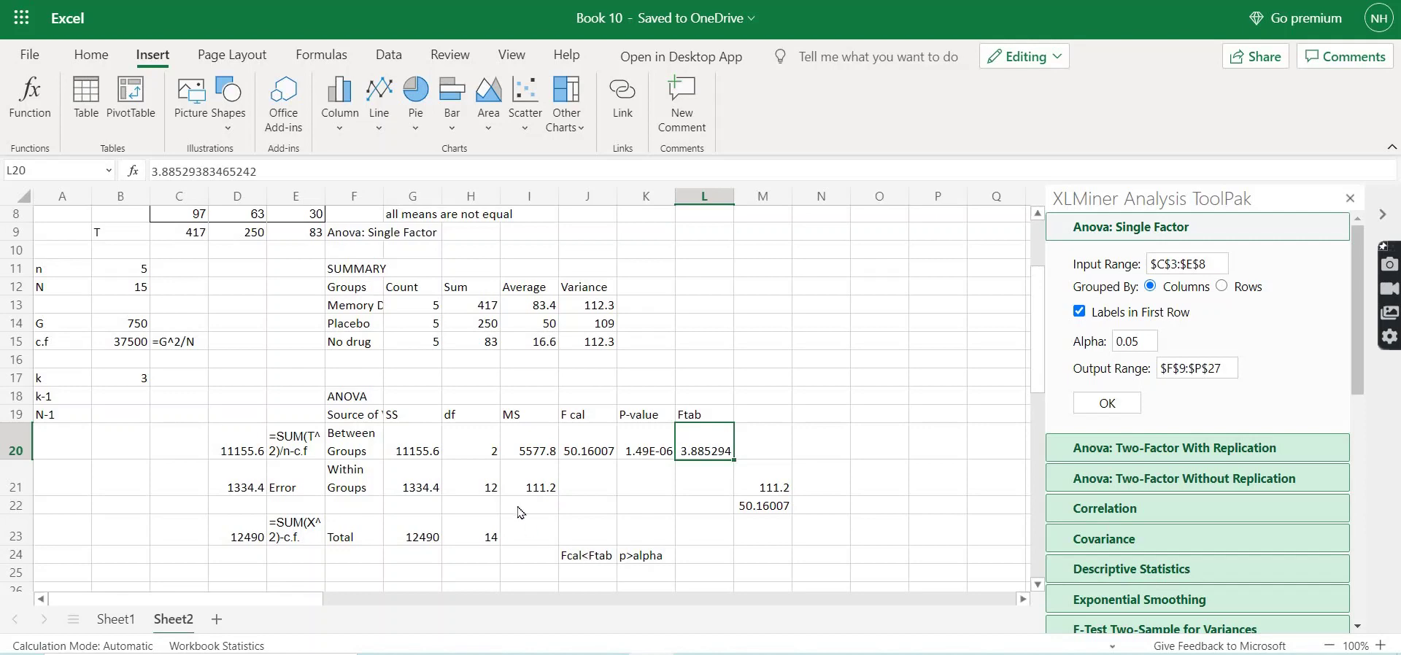
{"action": "scroll", "coordinate": [521, 512], "scroll_direction": "up", "scroll_amount": 3}
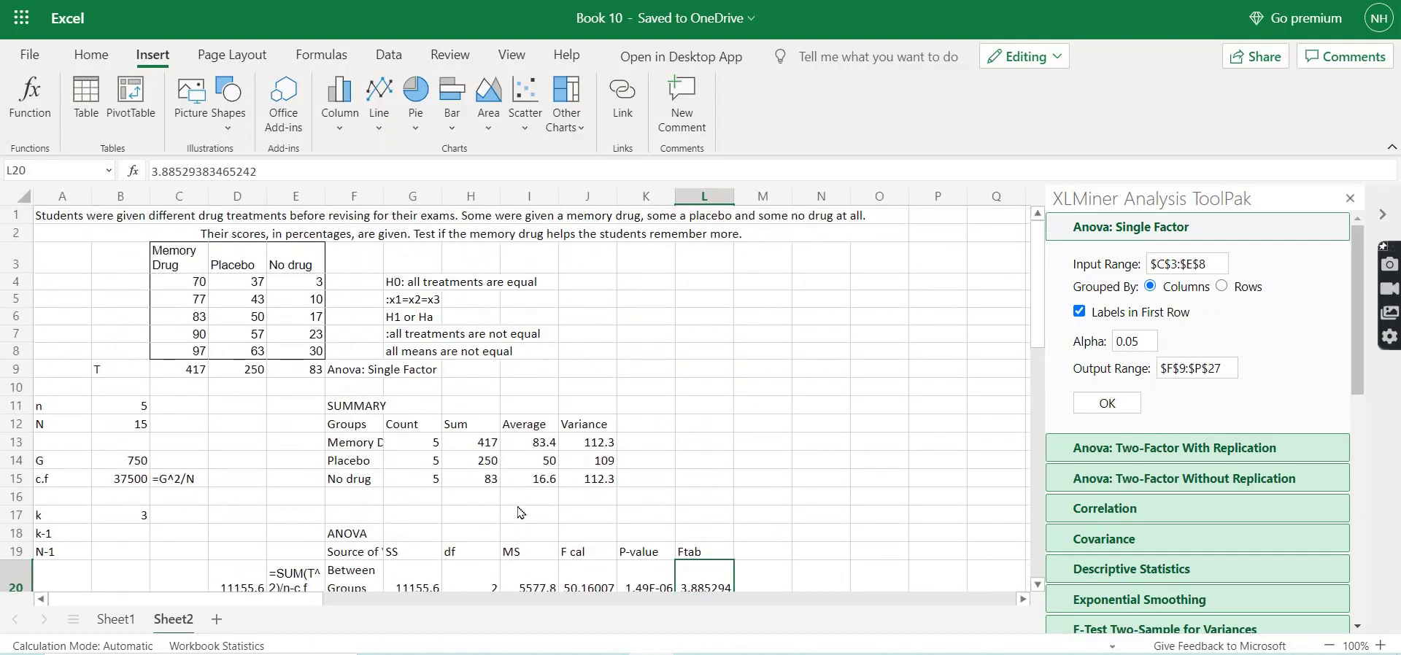
{"action": "left_click", "coordinate": [421, 280]}
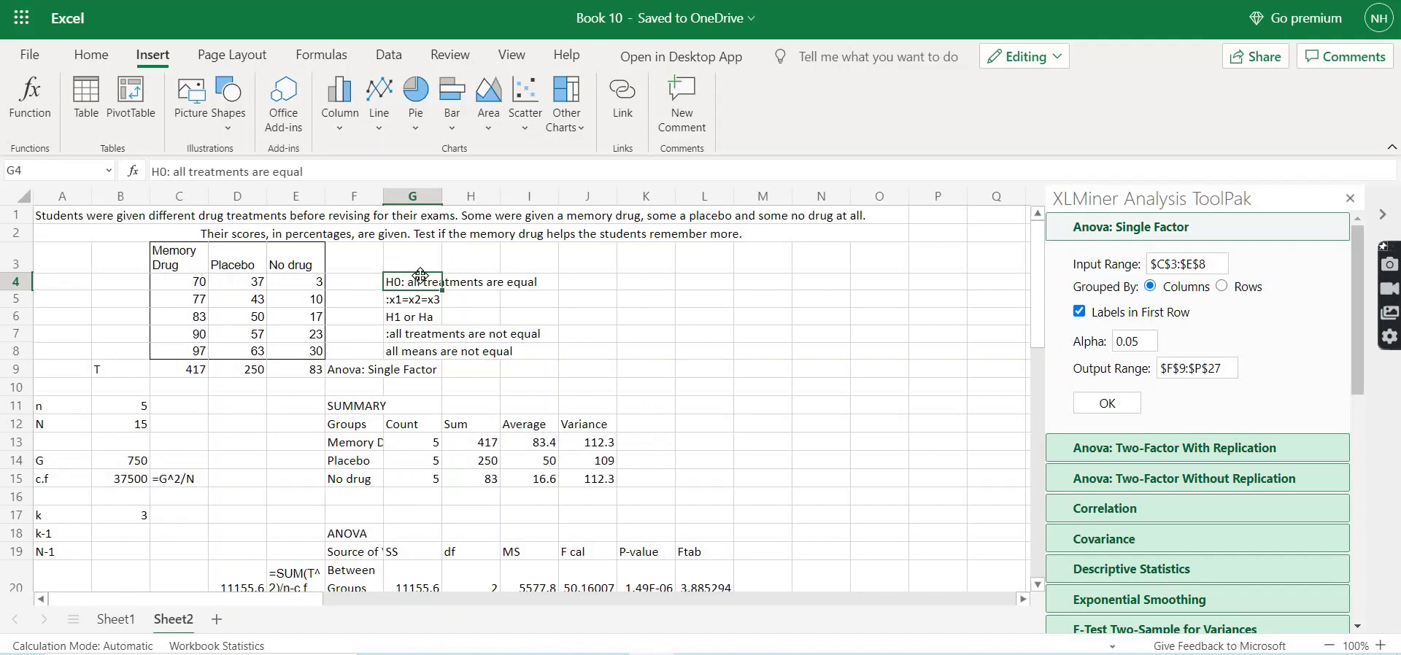
{"action": "left_click", "coordinate": [420, 321]}
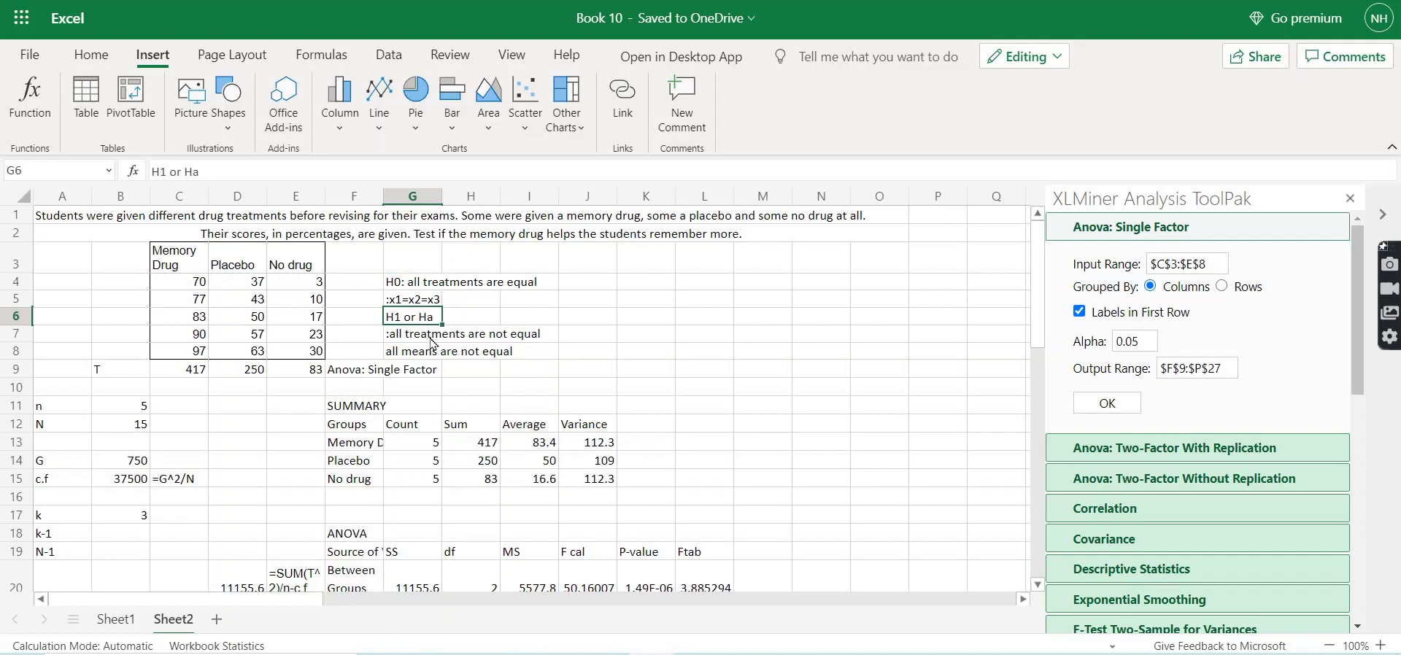
{"action": "left_click", "coordinate": [436, 337]}
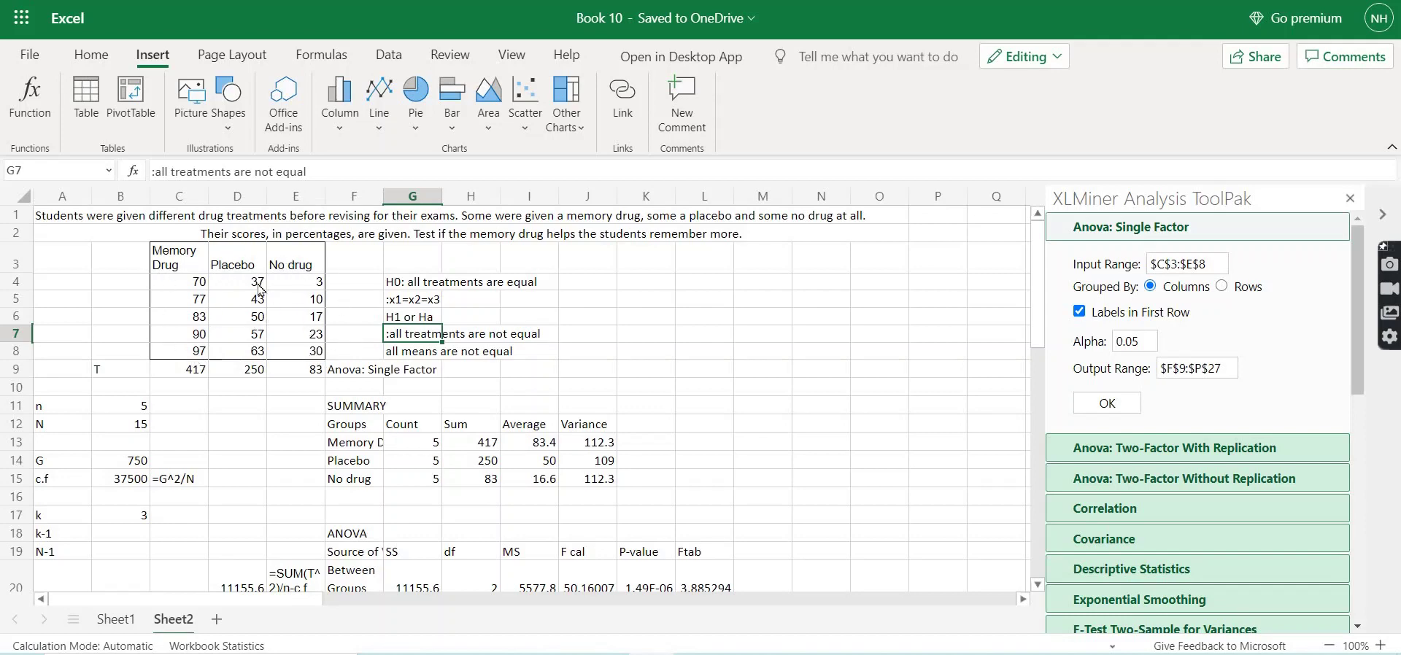
{"action": "left_click", "coordinate": [180, 269]}
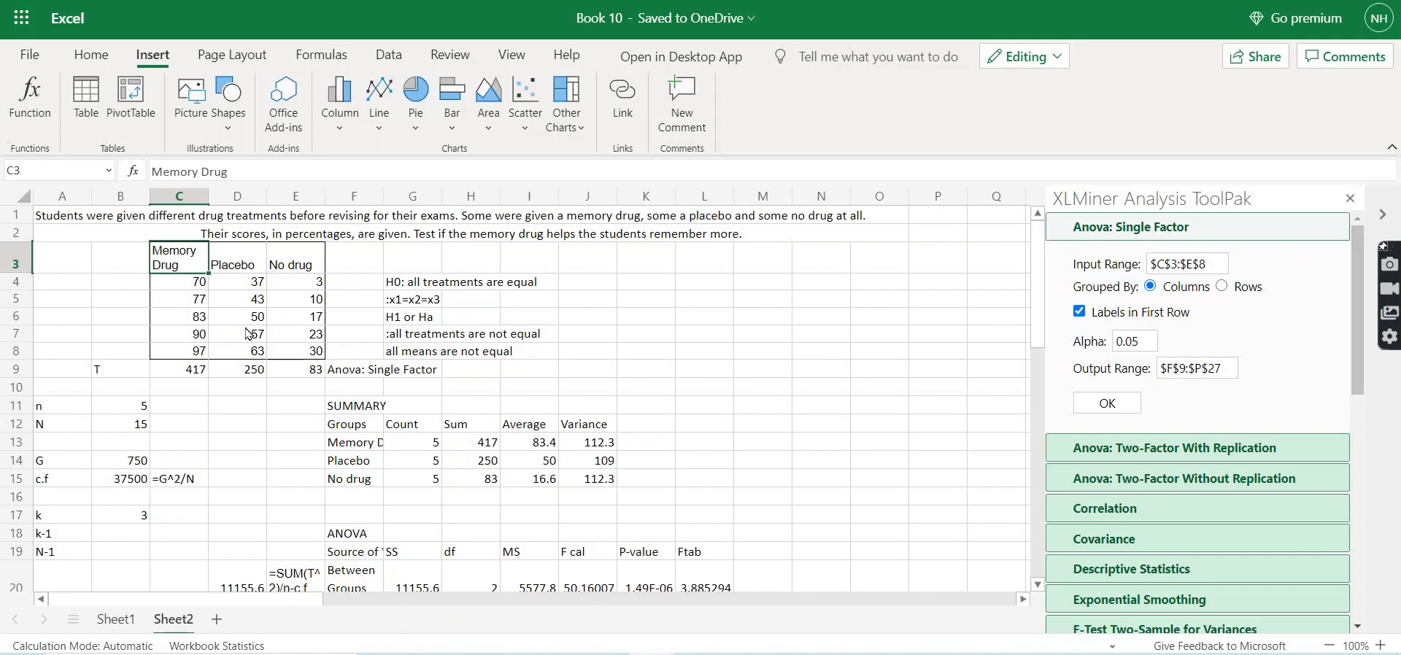
{"action": "left_click", "coordinate": [191, 355]}
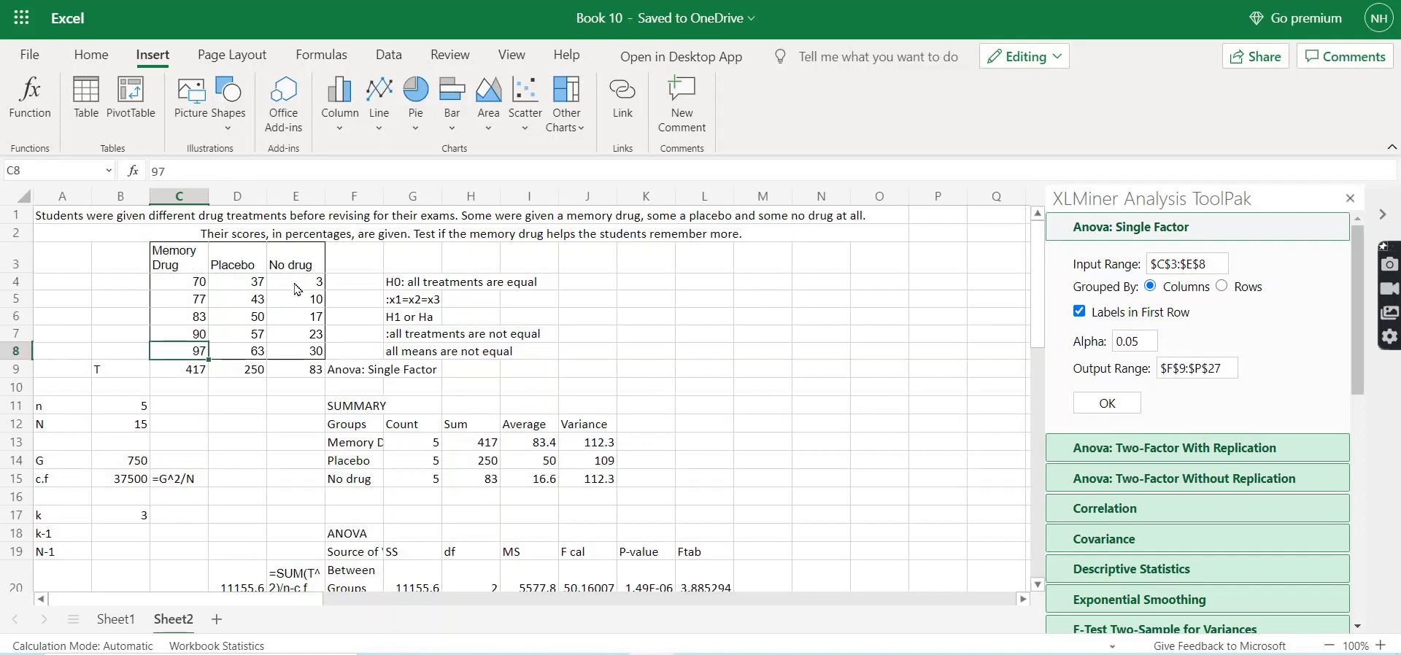
{"action": "left_click", "coordinate": [296, 284]}
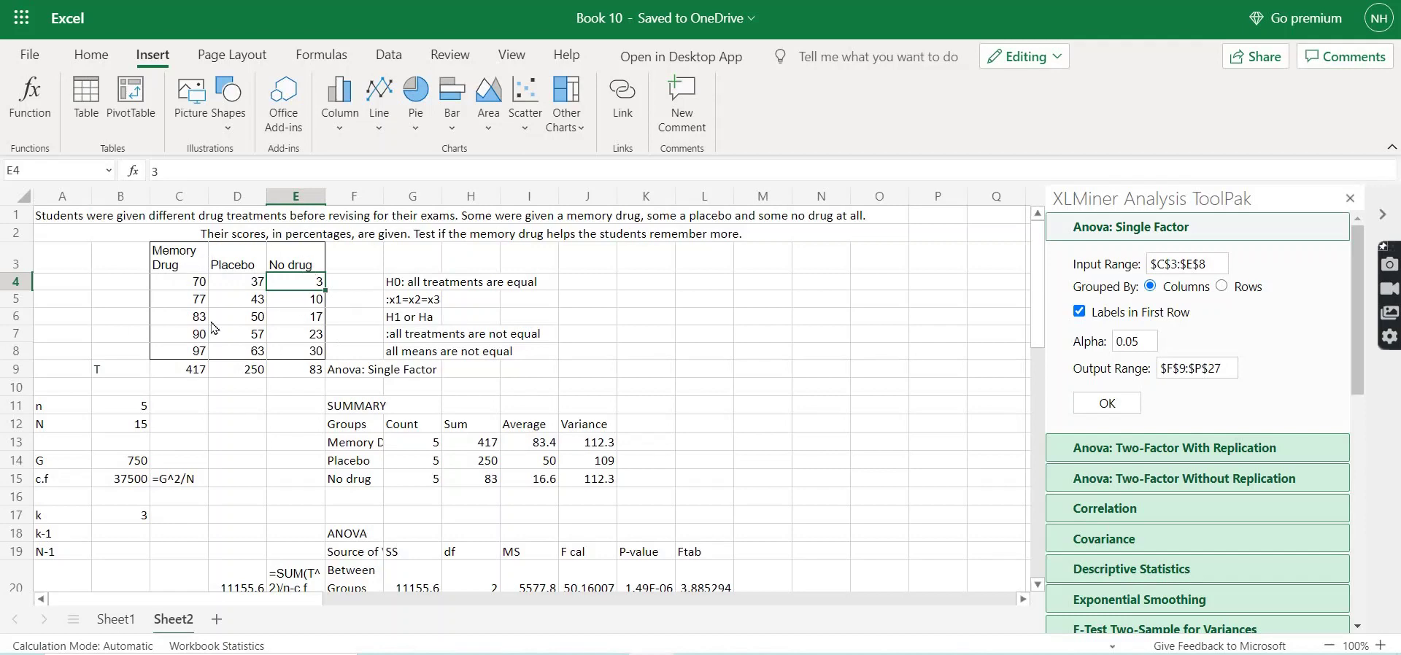
{"action": "left_click", "coordinate": [191, 268]}
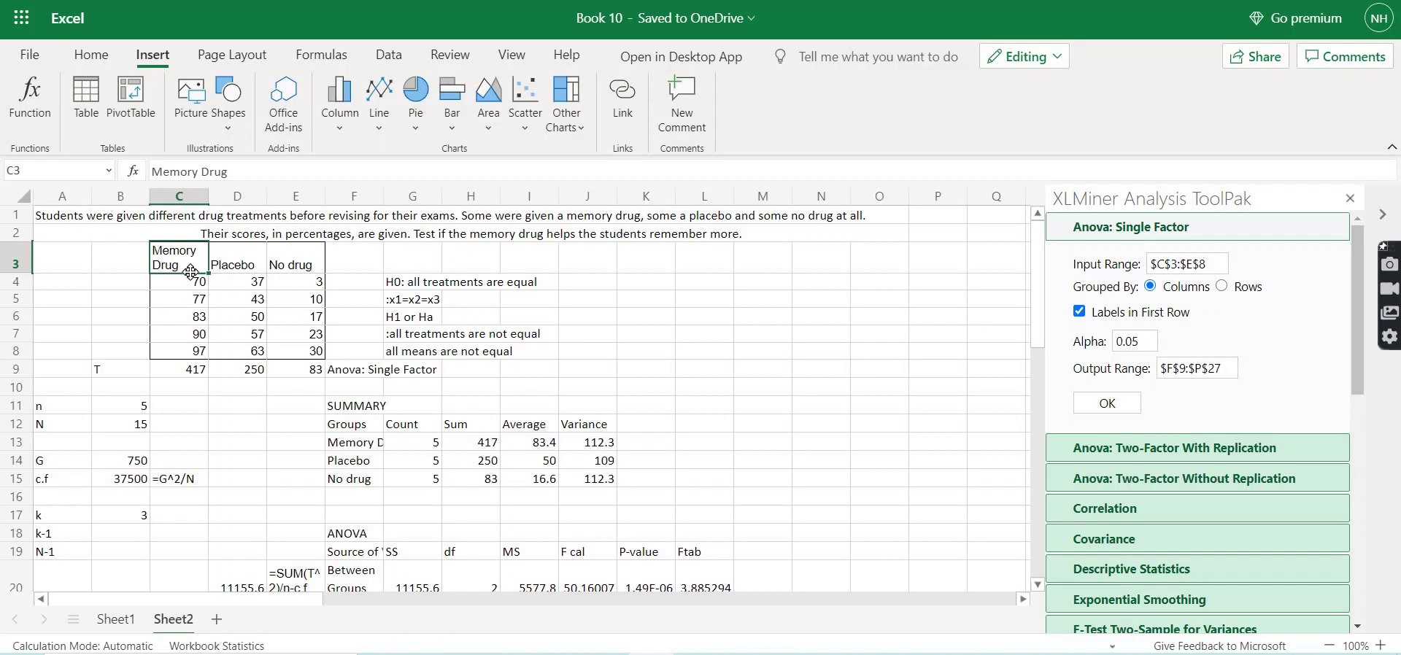